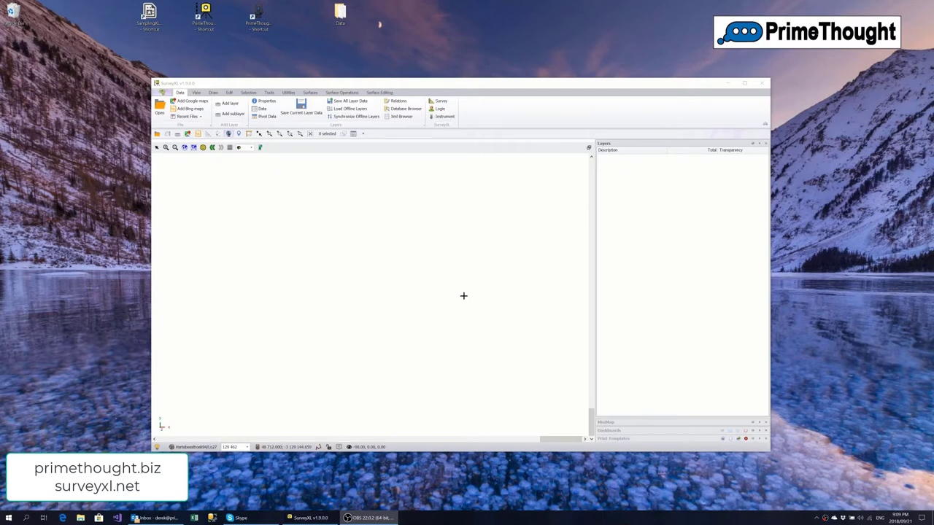
scroll(468, 204, down, 2)
scroll(473, 217, up, 2)
scroll(269, 242, down, 2)
scroll(321, 242, up, 2)
scroll(321, 241, down, 3)
scroll(271, 237, up, 1)
scroll(431, 298, down, 3)
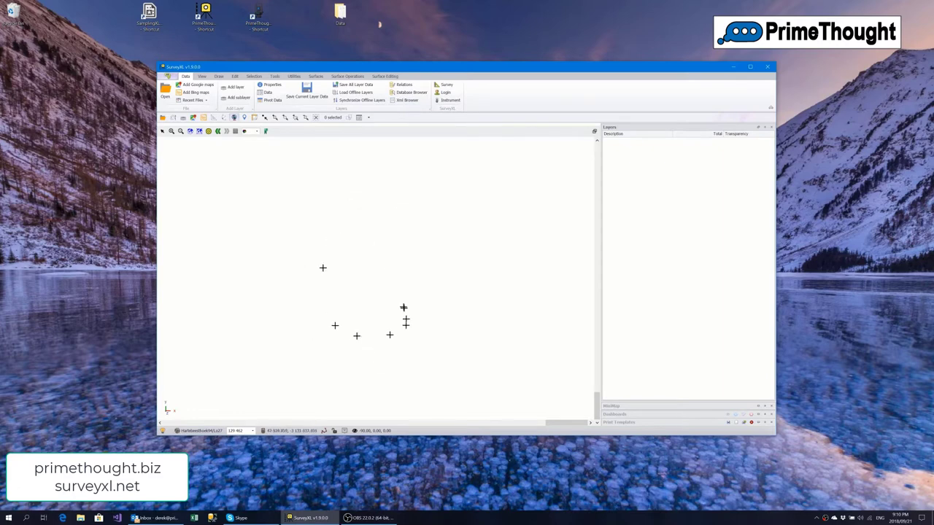
Add the Google Roads map as a background layer in the empty scene
click(194, 118)
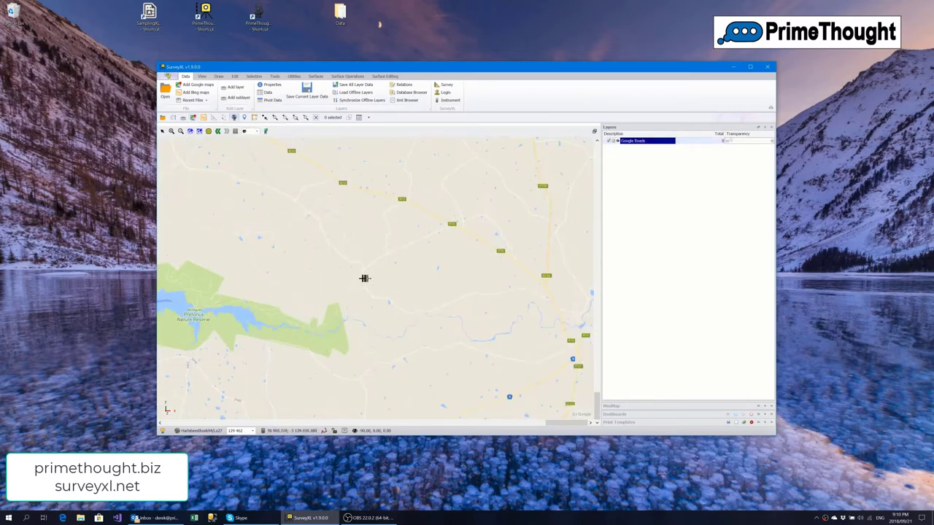
scroll(362, 278, down, 1)
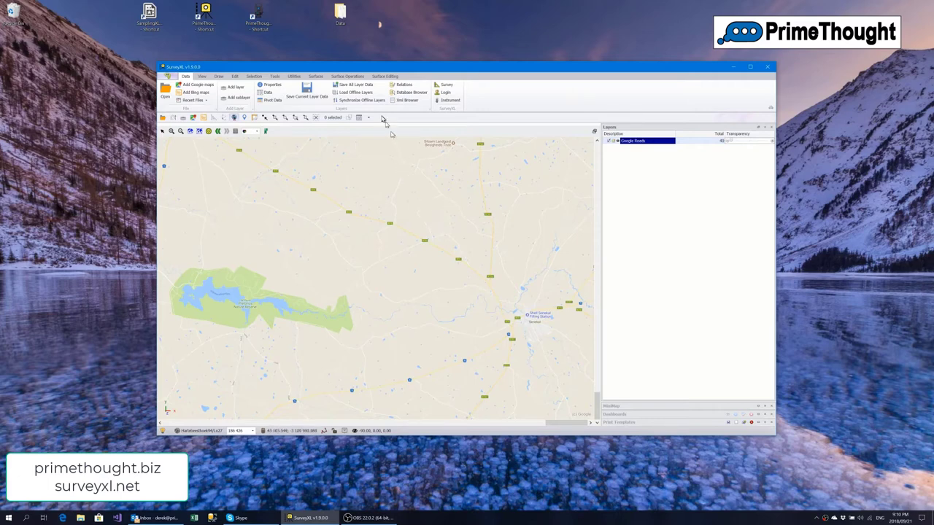
Open the Data folder from the desktop and arrange its window beside the map so both are accessible
drag(349, 70, 331, 87)
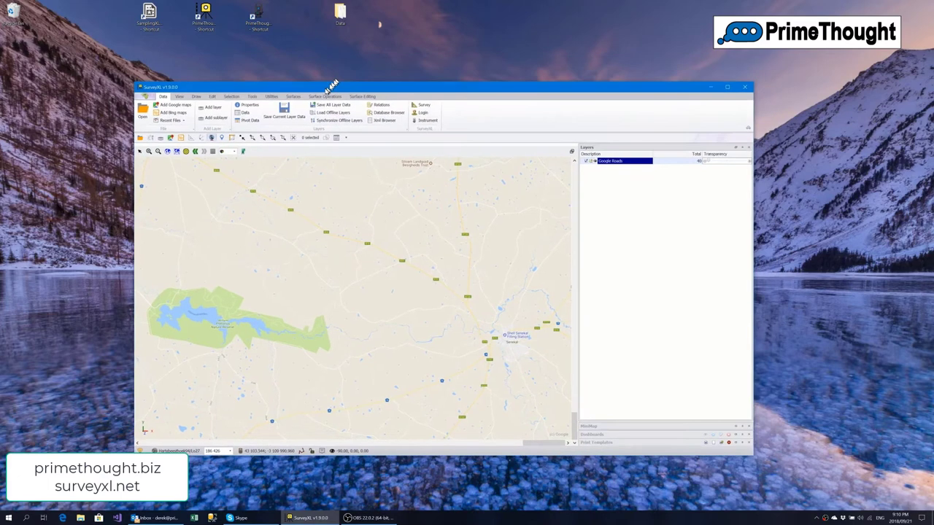
double_click(340, 14)
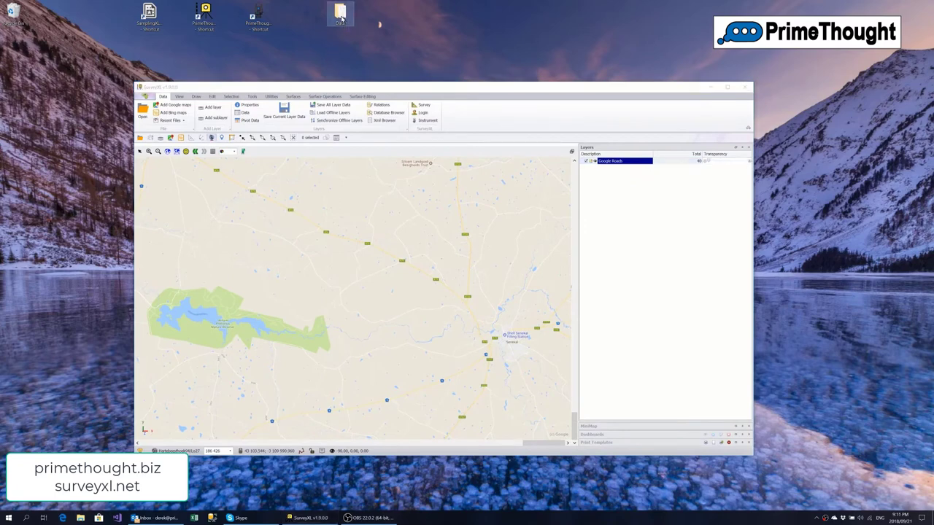
drag(471, 127, 709, 17)
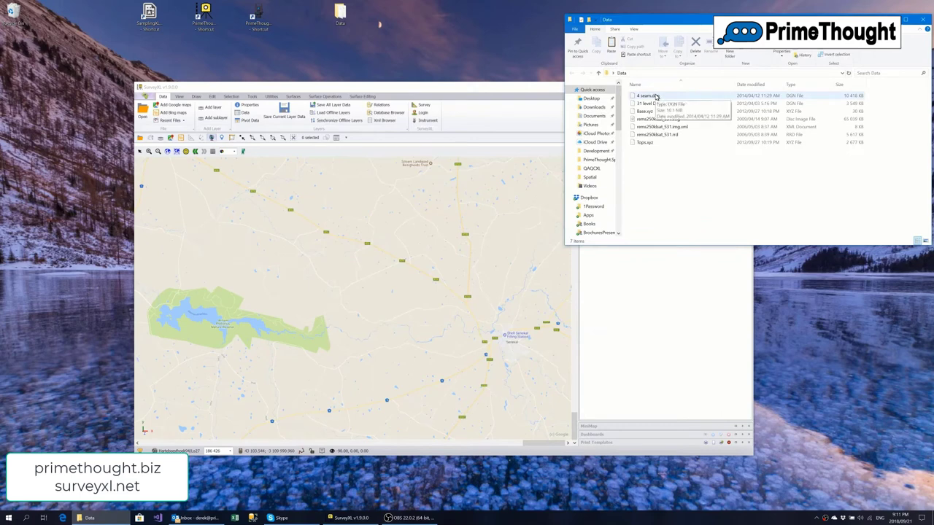
Load 4 seam.dgn into the map as Microstation design files (By Level), using the scene projection
drag(649, 99, 373, 314)
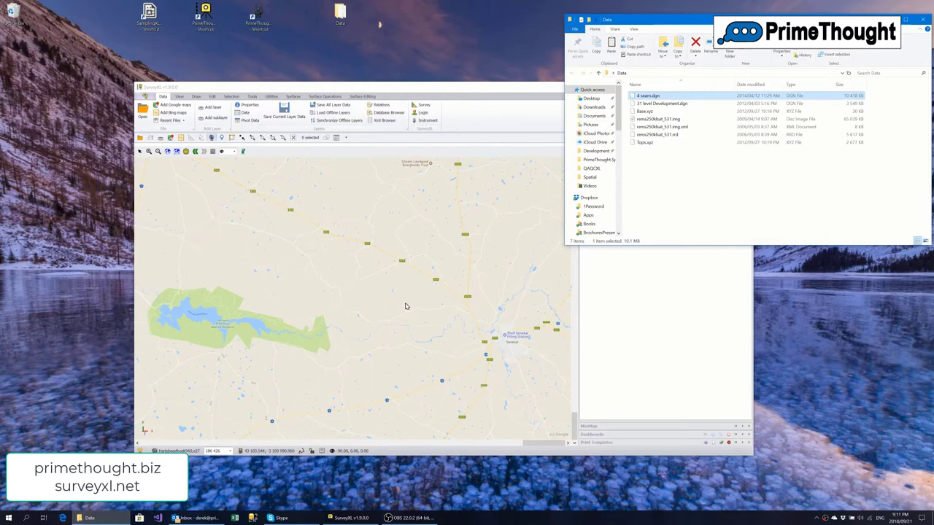
drag(406, 306, 405, 307)
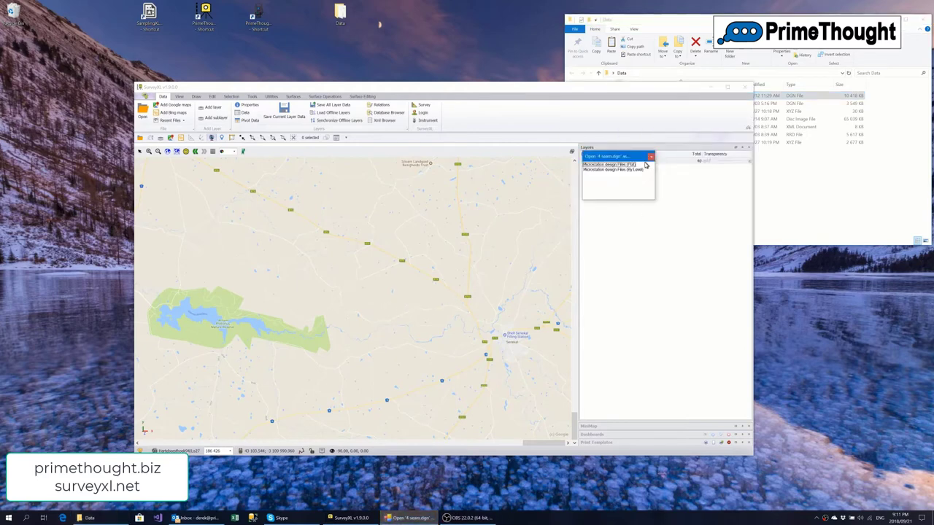
click(612, 169)
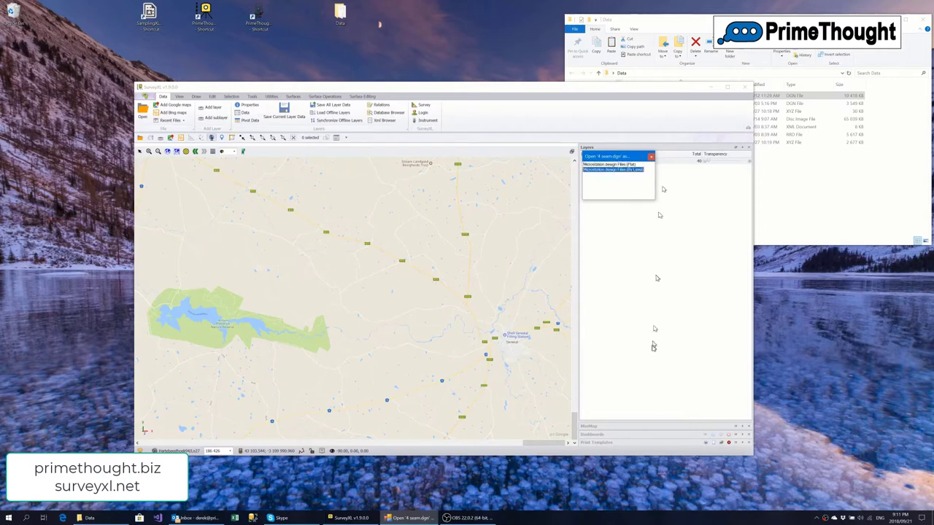
click(609, 171)
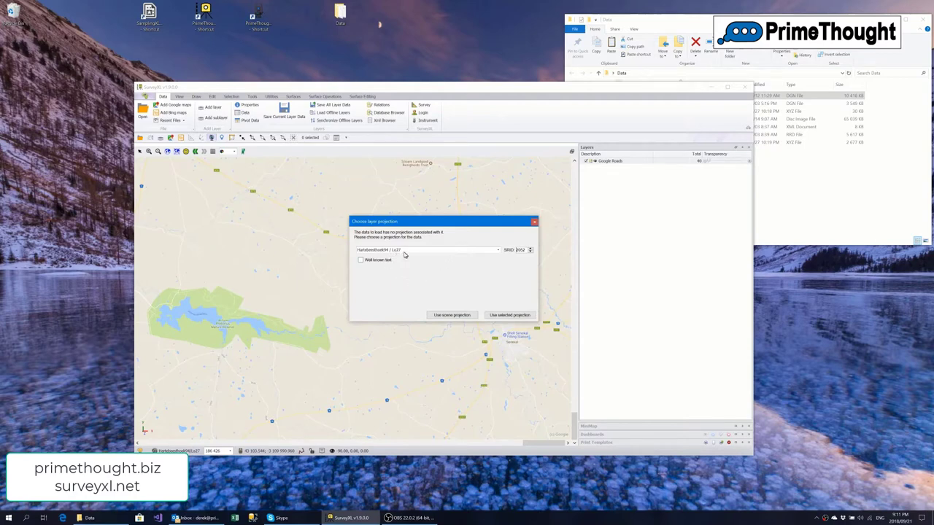
click(444, 316)
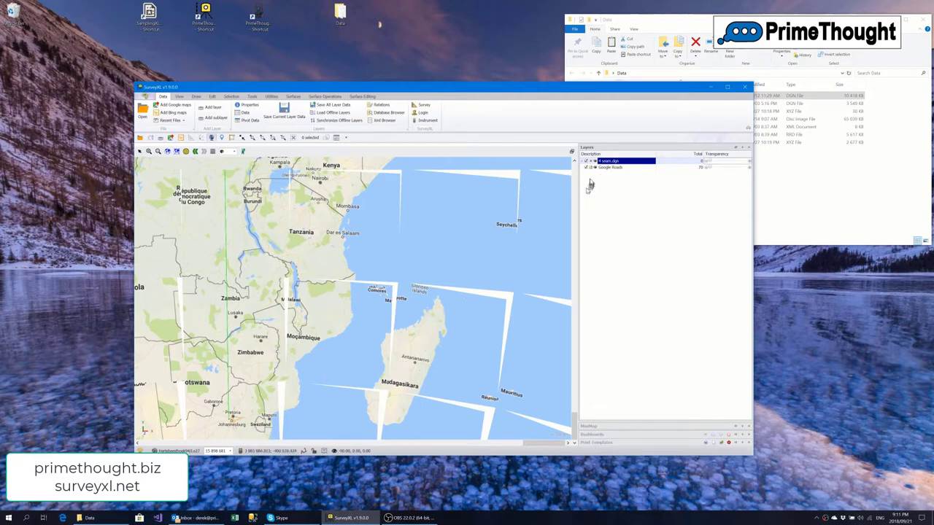
Hide the Google Roads layer and inspect the coloured mine plan in 4 seam.dgn up close
click(586, 168)
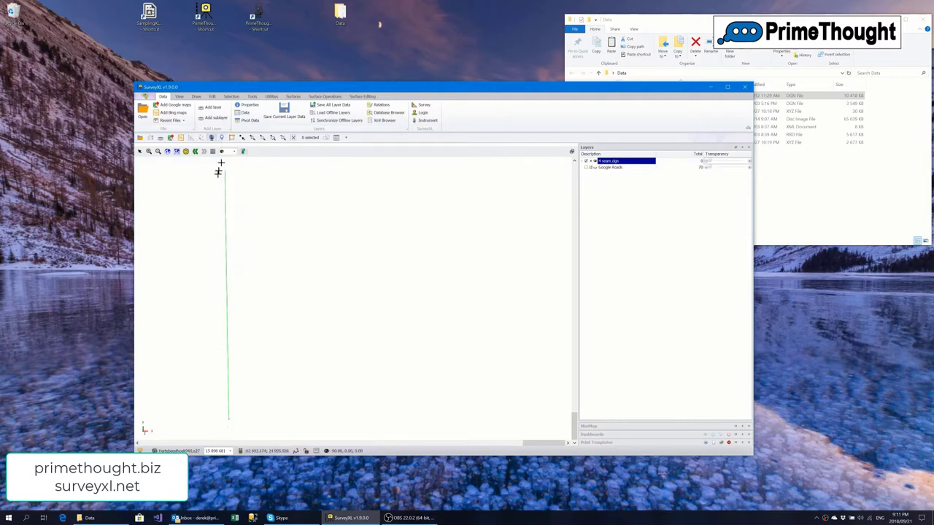
scroll(226, 428, up, 1)
scroll(232, 422, up, 4)
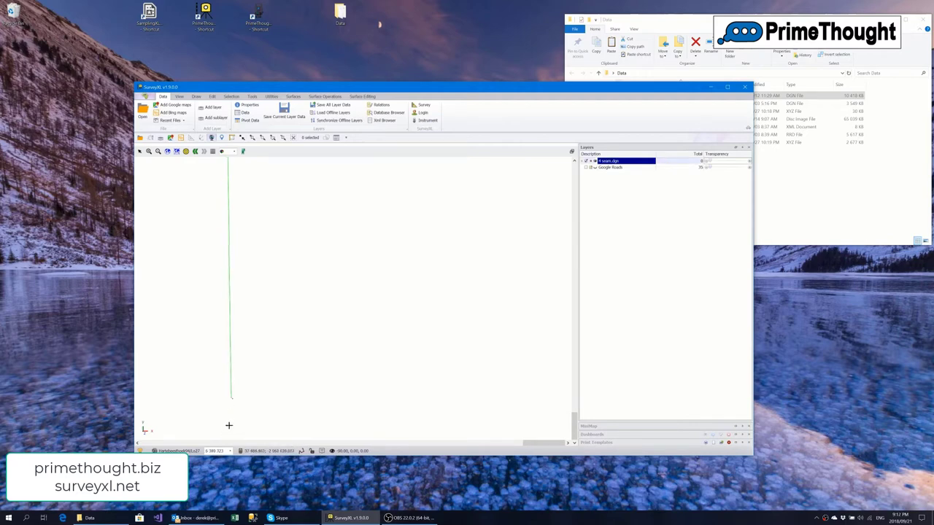
scroll(232, 394, up, 6)
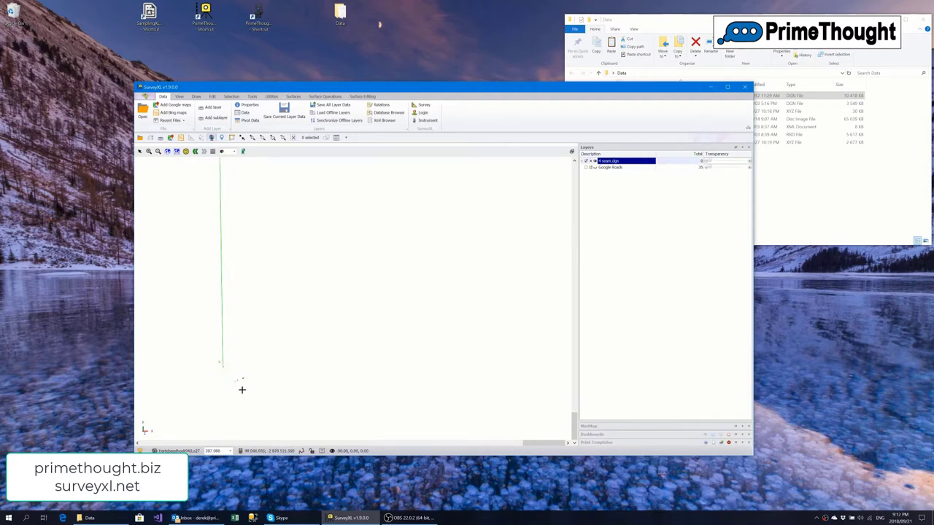
scroll(226, 373, up, 4)
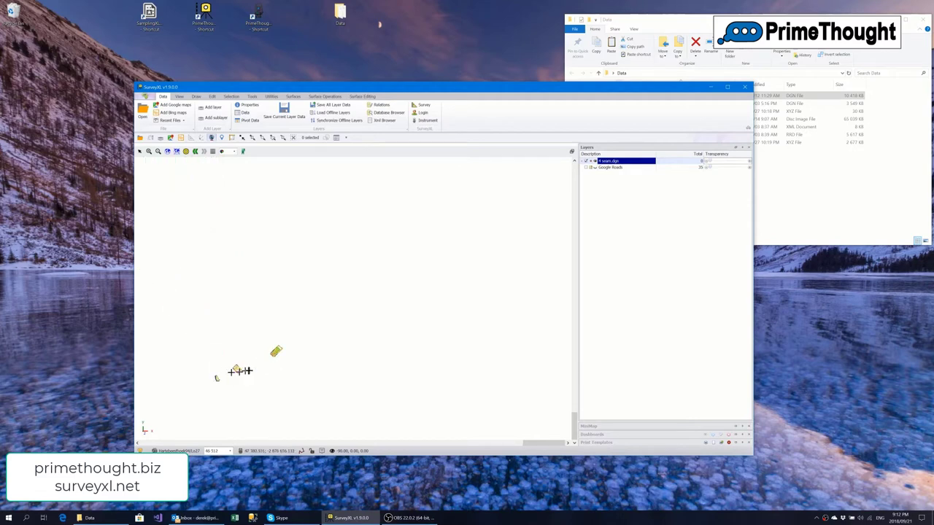
scroll(169, 374, up, 1)
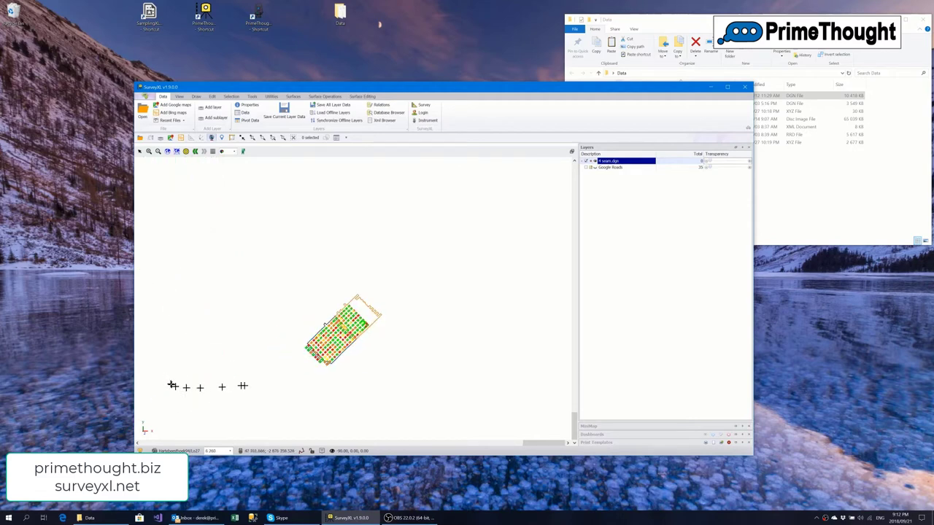
scroll(339, 339, up, 3)
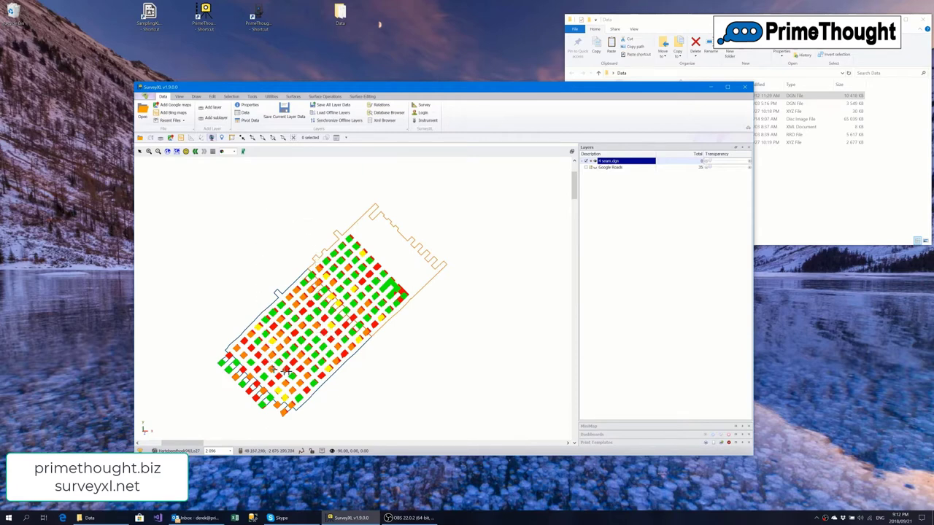
Show the Google Roads layer again and examine where the 4 seam plan lies relative to the surrounding roads
click(587, 167)
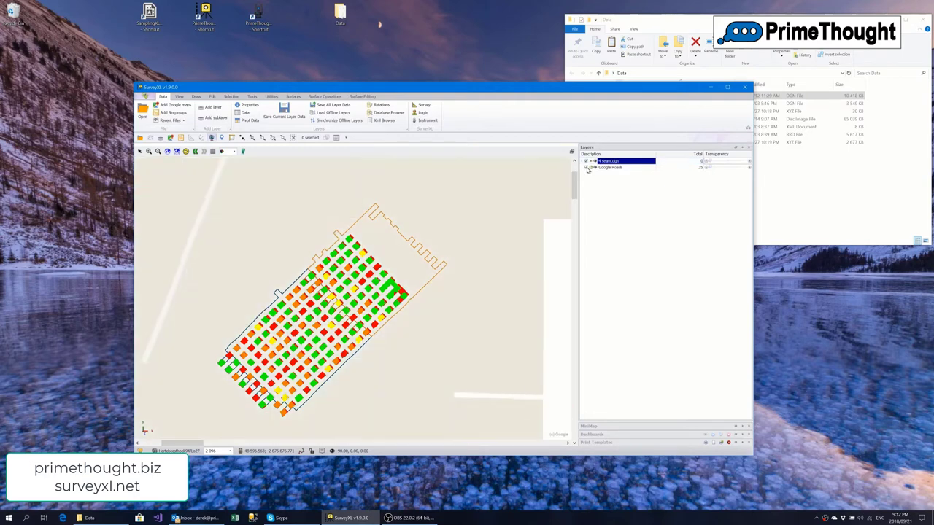
scroll(306, 337, down, 1)
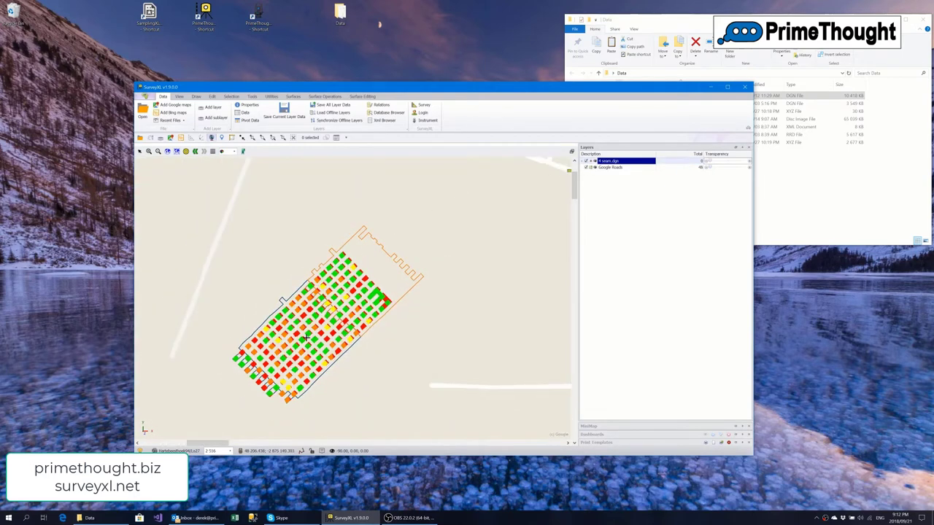
scroll(307, 337, down, 1)
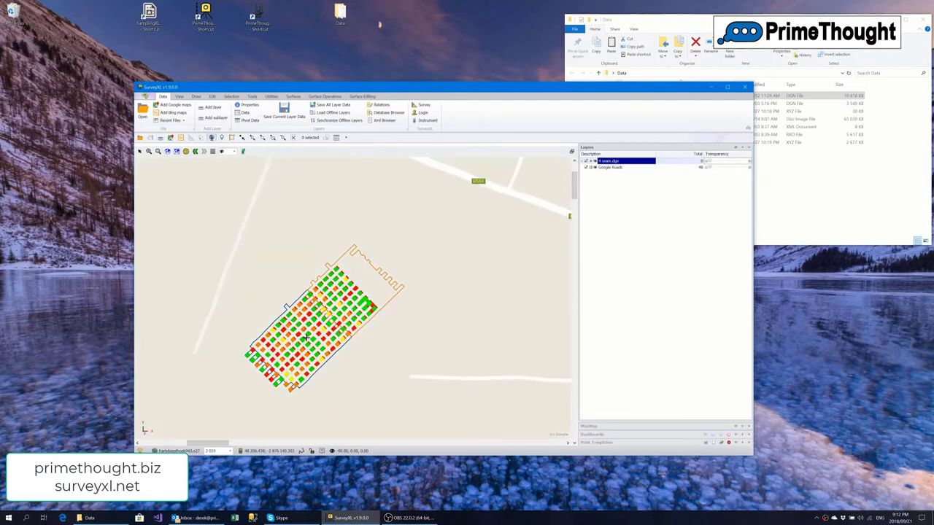
scroll(307, 337, down, 1)
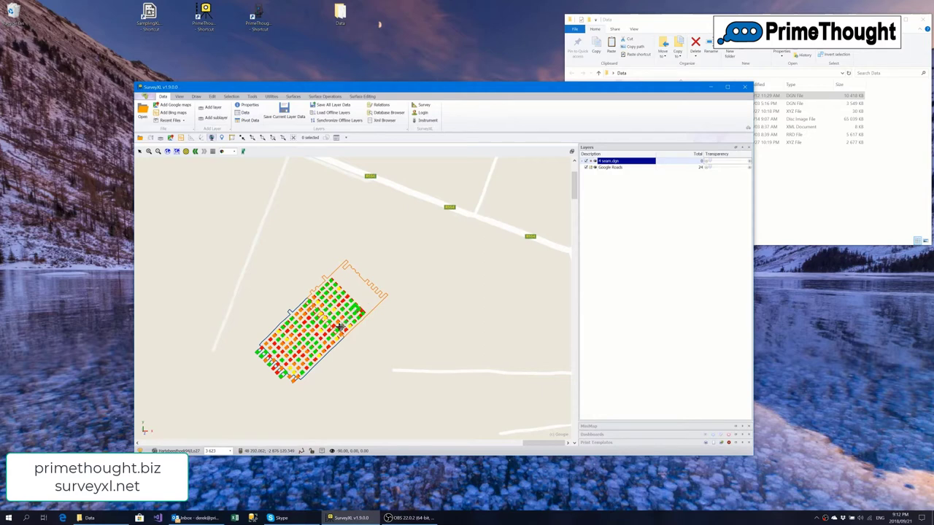
scroll(335, 329, up, 2)
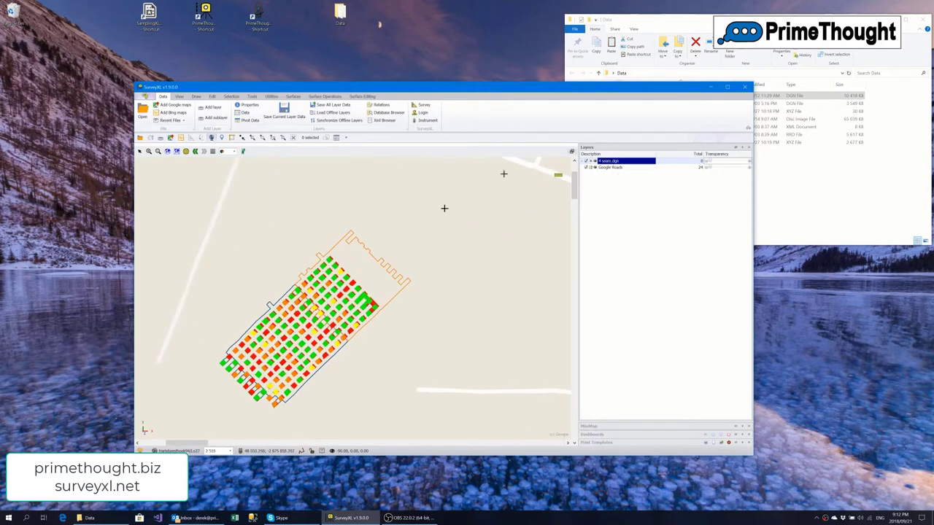
scroll(305, 324, down, 1)
scroll(306, 321, up, 1)
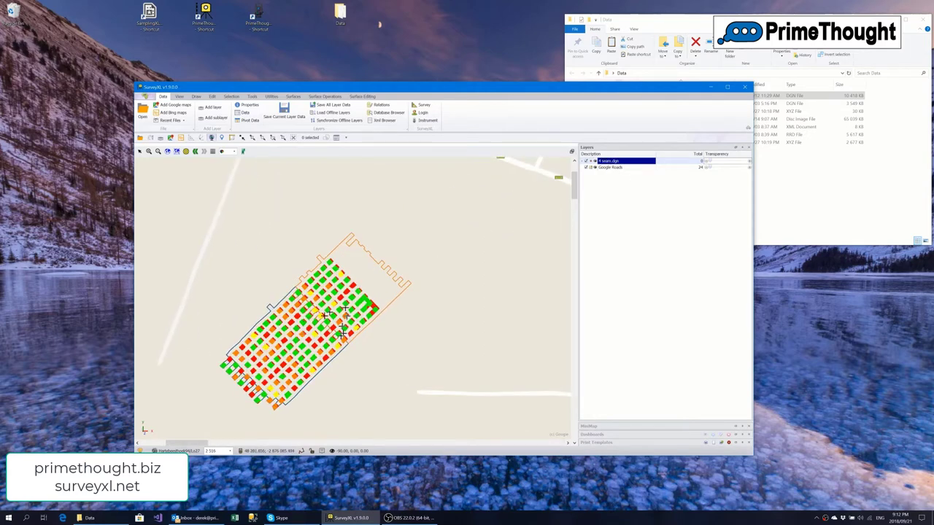
scroll(365, 306, down, 3)
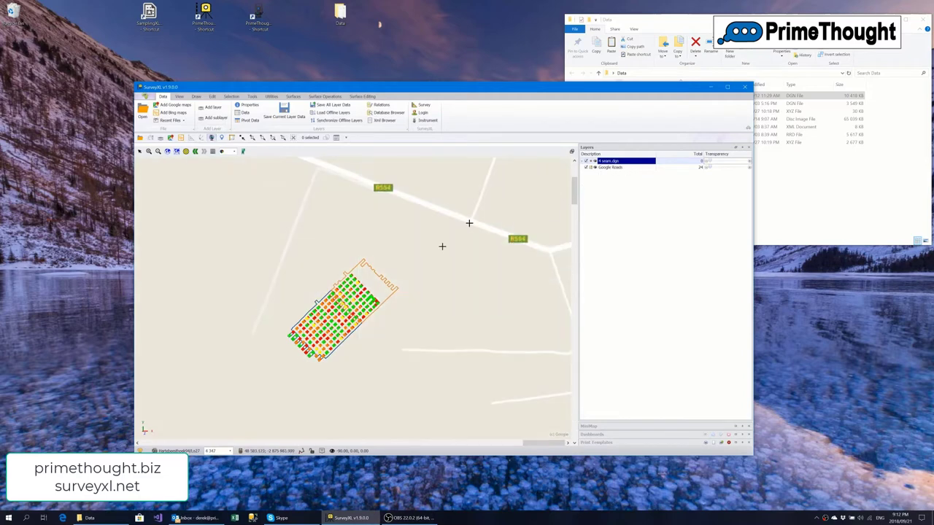
Remove the 4 seam.dgn layer from the scene without saving its changes
right_click(613, 164)
click(624, 193)
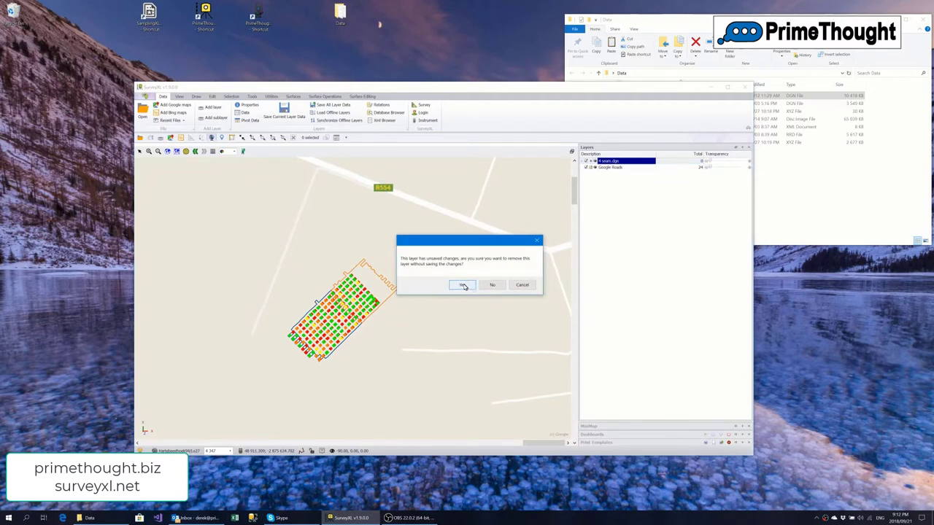
click(463, 286)
Load 31 level Development.dgn from the Data folder into the map, using the scene projection
click(801, 187)
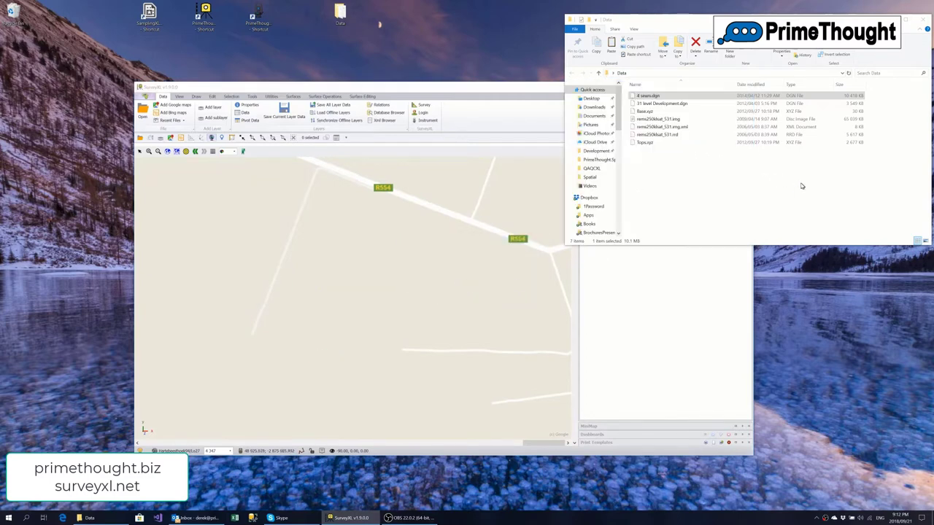
drag(661, 107, 346, 317)
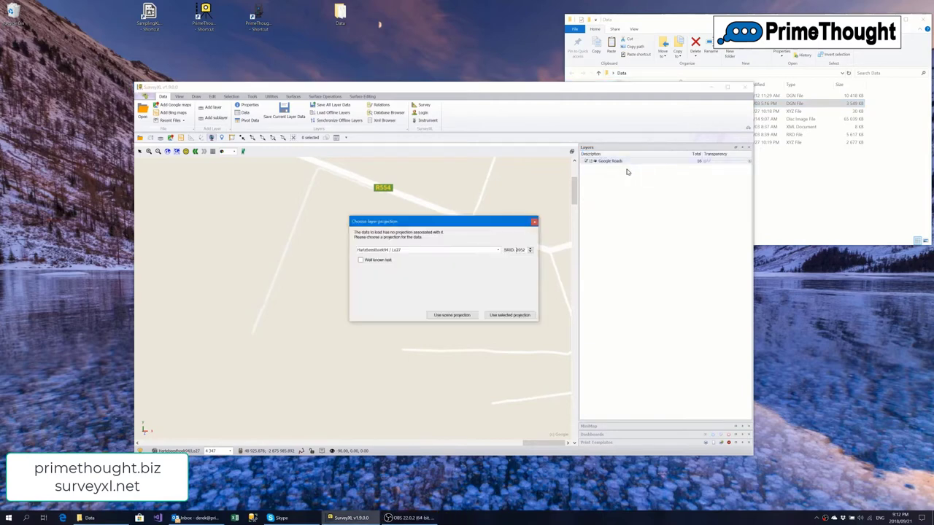
click(440, 316)
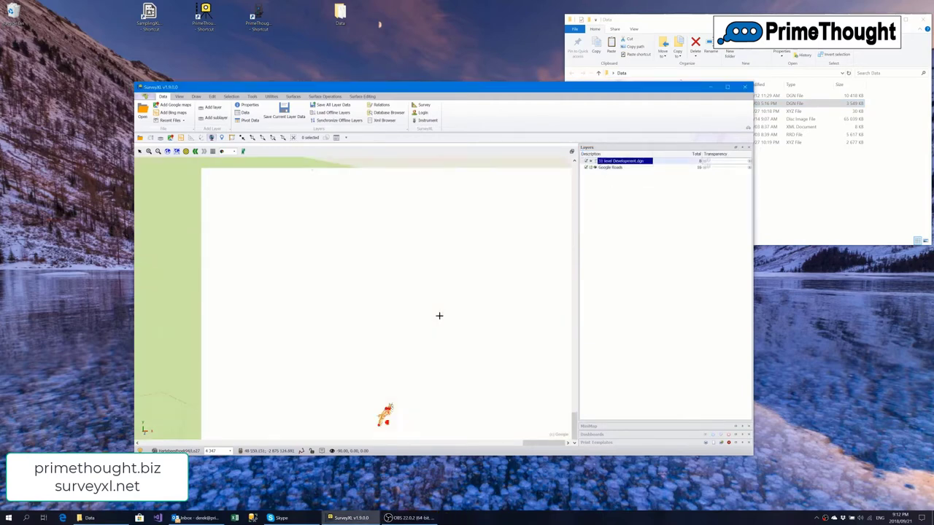
Inspect the tunnel layout in 31 level Development.dgn up close and hide the Google Roads layer
scroll(382, 429, up, 3)
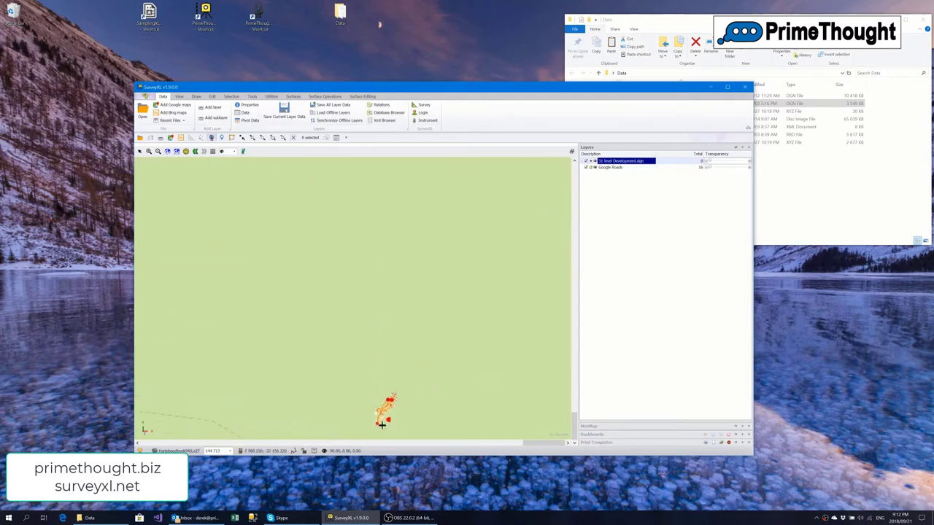
scroll(394, 405, up, 5)
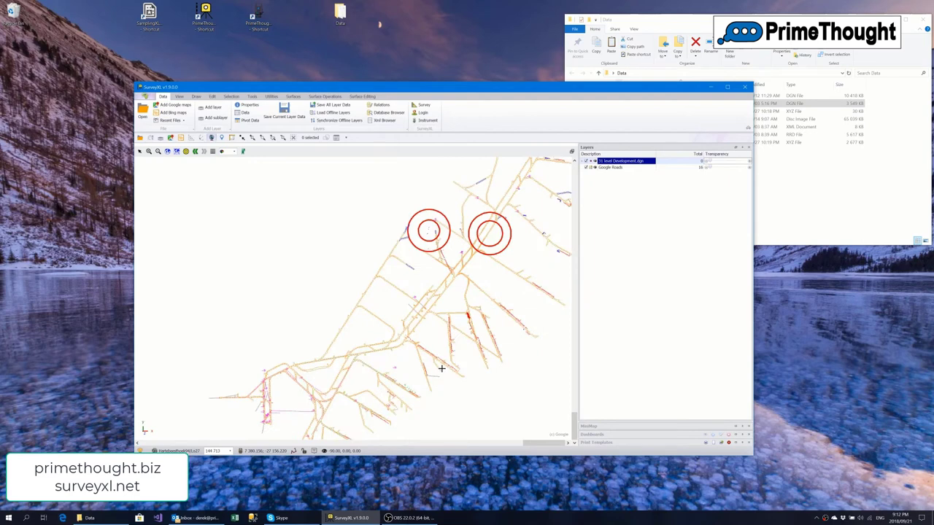
scroll(441, 369, up, 4)
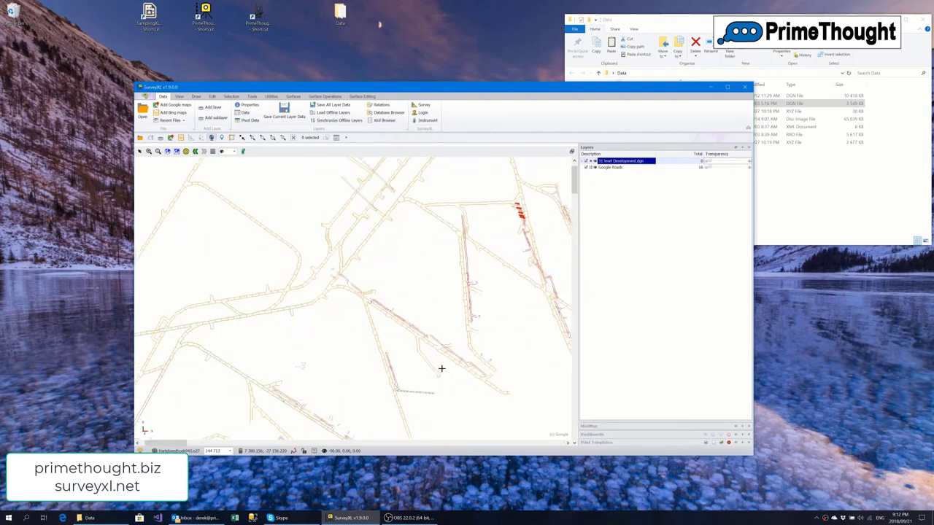
scroll(441, 368, up, 1)
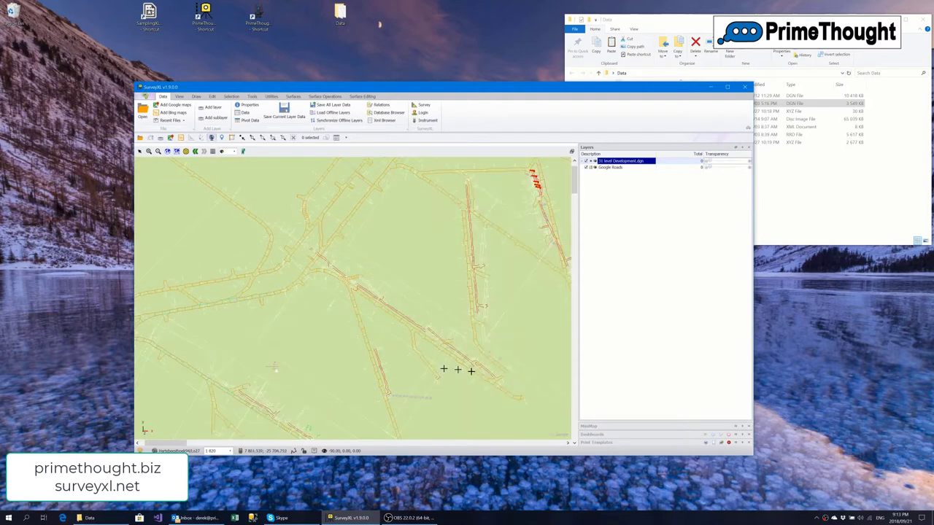
scroll(452, 351, up, 3)
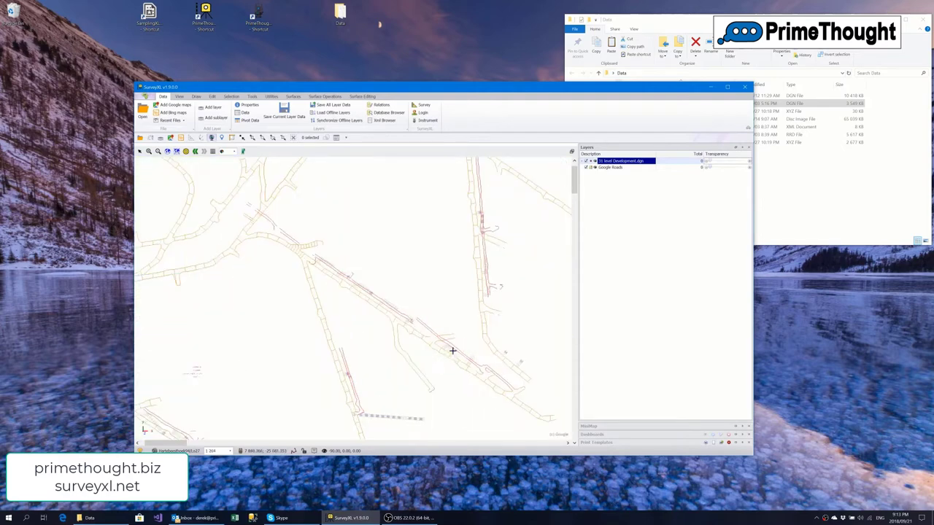
scroll(404, 308, down, 2)
scroll(402, 308, down, 1)
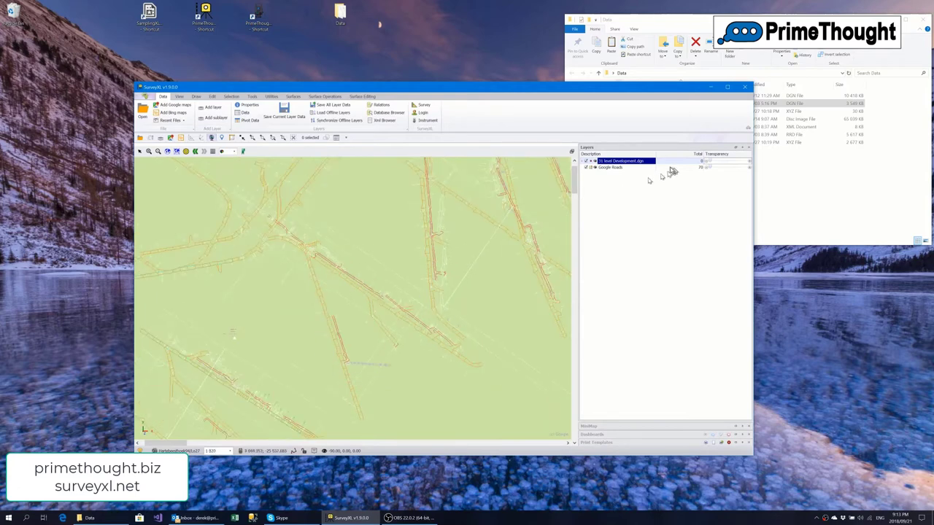
click(588, 168)
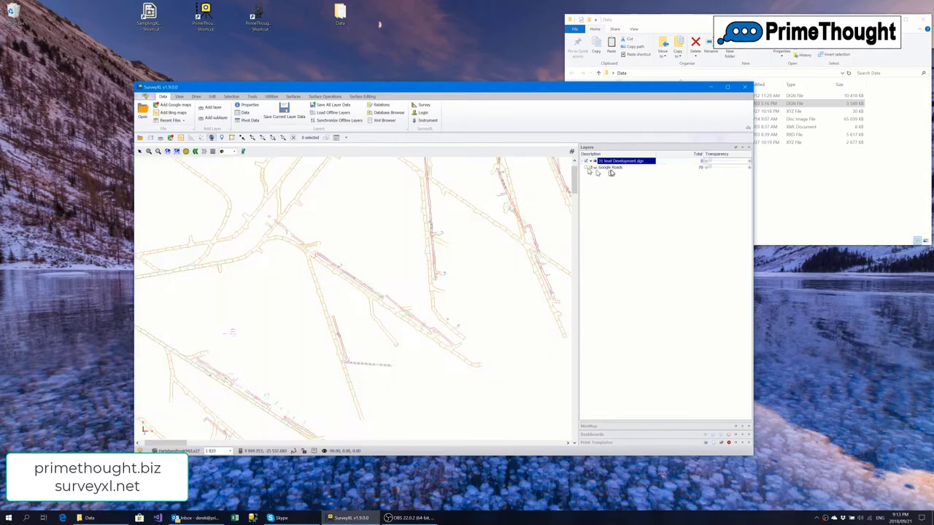
Examine the tunnel layout of 31 level Development.dgn at several scales and in different areas of the plan
scroll(346, 292, down, 3)
scroll(346, 292, up, 2)
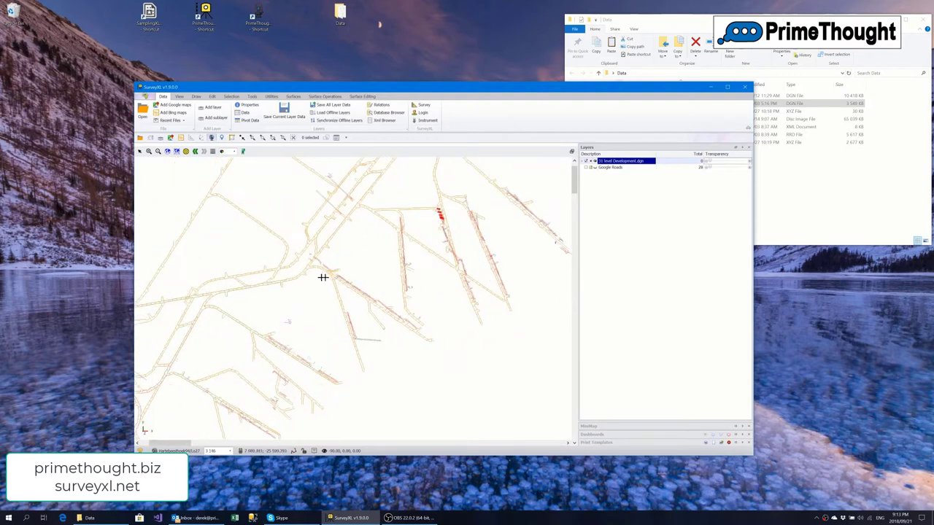
scroll(251, 275, up, 3)
scroll(279, 285, down, 1)
scroll(320, 284, down, 2)
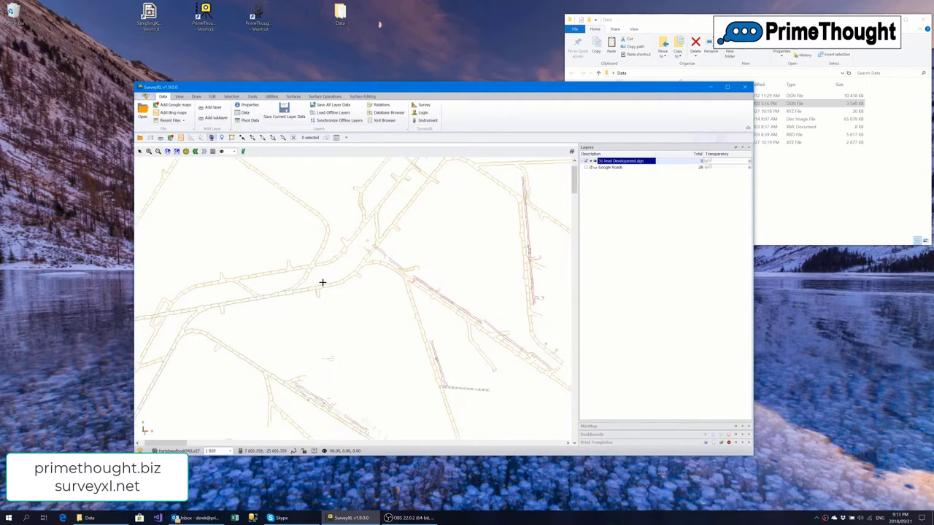
scroll(338, 275, down, 3)
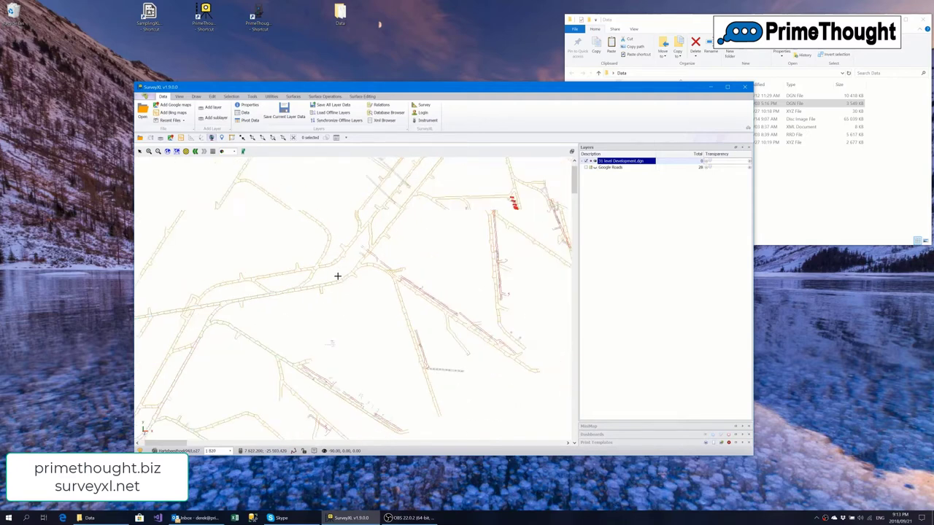
scroll(352, 301, up, 2)
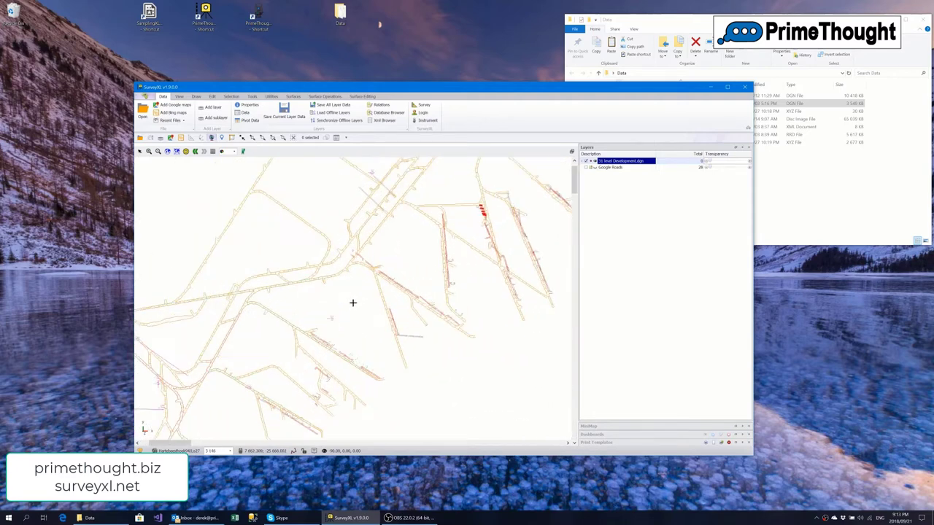
scroll(353, 302, up, 1)
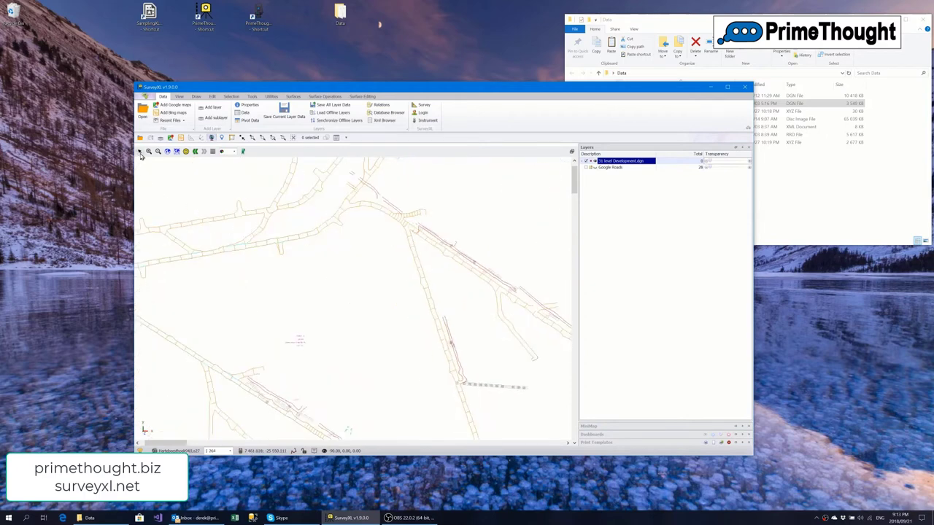
scroll(194, 211, up, 2)
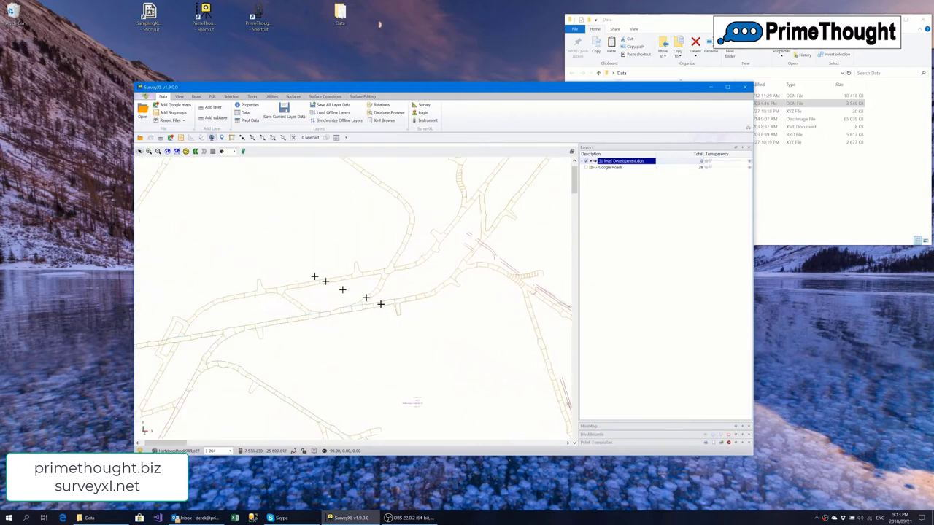
scroll(354, 292, down, 2)
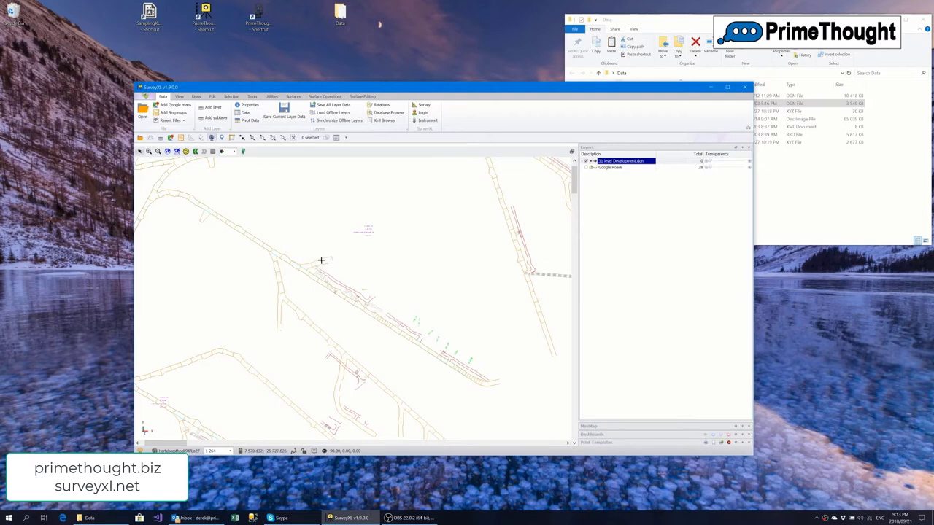
scroll(321, 252, down, 3)
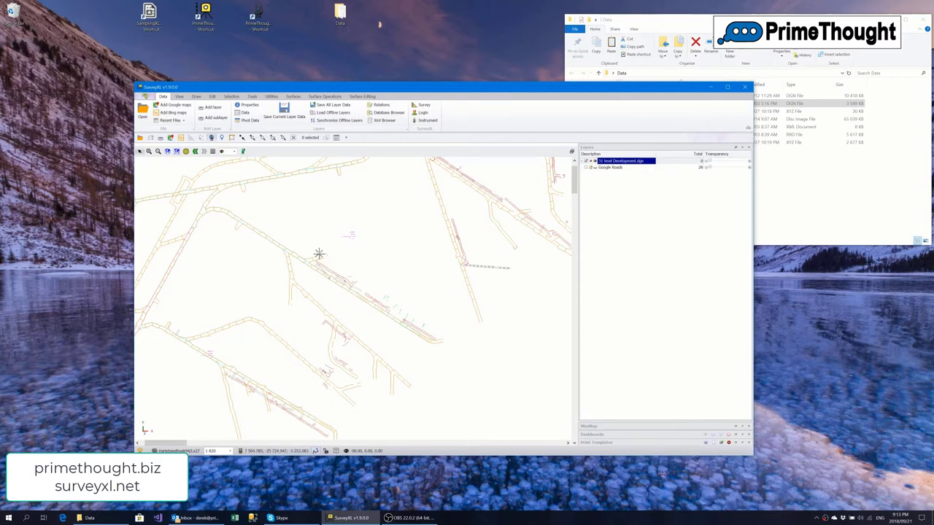
Tilt the tunnel drawing out of plan view and reset the view orientation to a top-down plan
mouse_move(321, 258)
middle_down()
mouse_move(313, 308)
mouse_move(319, 294)
mouse_move(338, 307)
mouse_move(328, 321)
mouse_move(302, 313)
mouse_move(296, 290)
mouse_move(313, 284)
mouse_move(348, 294)
mouse_move(350, 306)
mouse_move(311, 323)
mouse_move(273, 317)
mouse_move(326, 284)
mouse_move(343, 288)
mouse_move(337, 265)
mouse_move(323, 267)
mouse_move(357, 262)
mouse_move(312, 267)
middle_up()
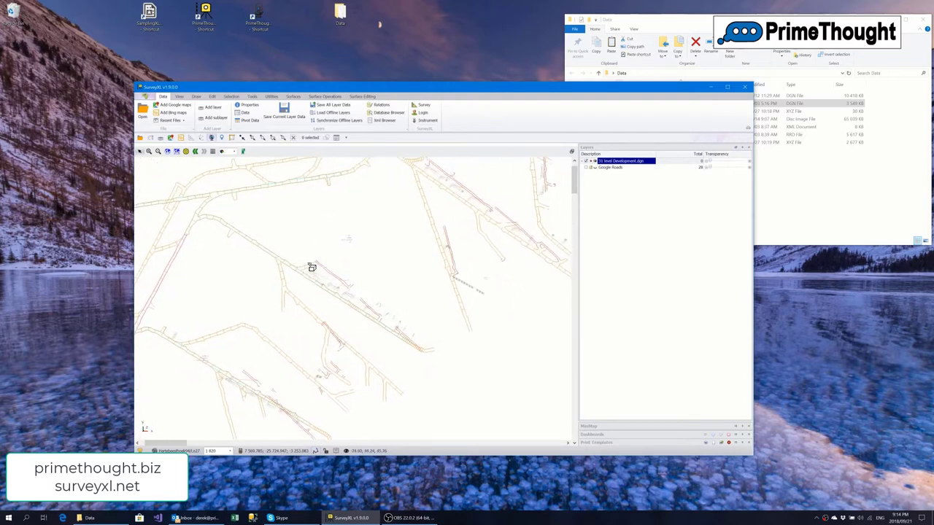
click(352, 451)
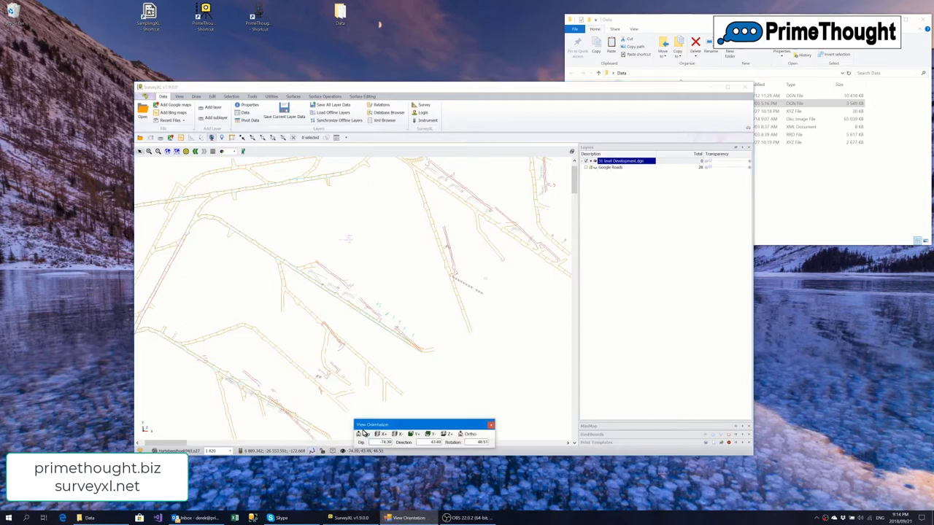
click(363, 435)
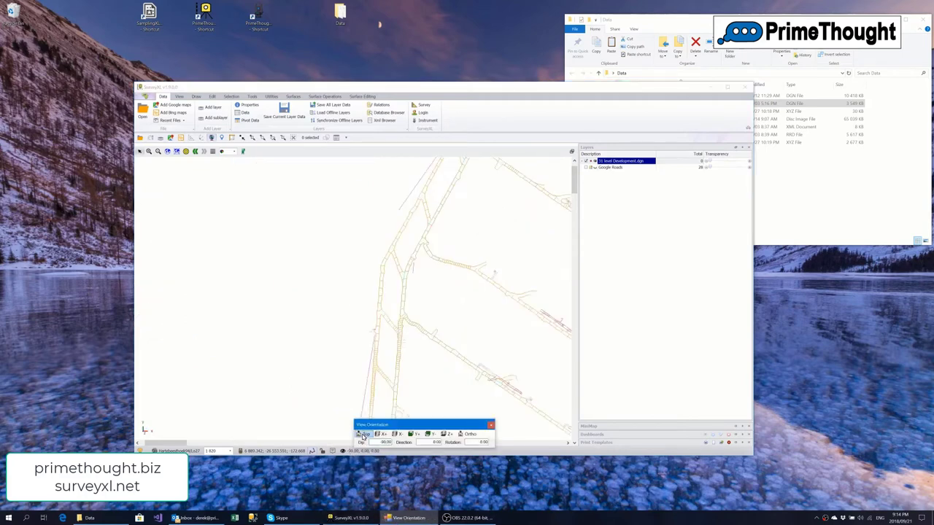
click(491, 426)
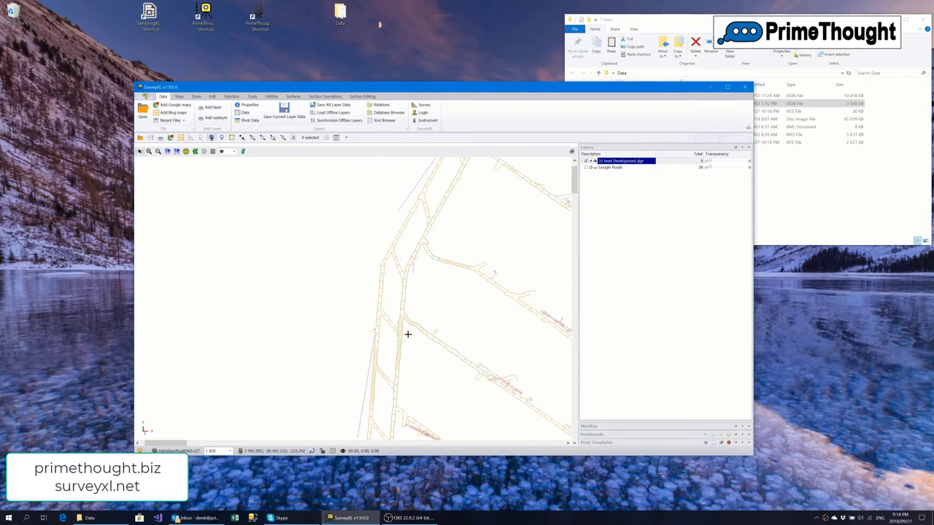
Review the view centre coordinate options, close them without changes, and examine more of the tunnel layout
click(274, 452)
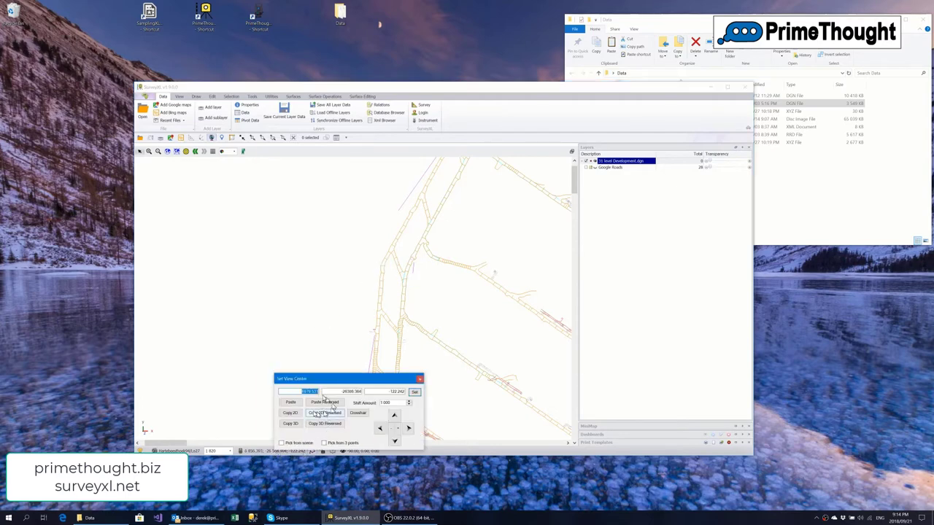
click(391, 392)
click(420, 380)
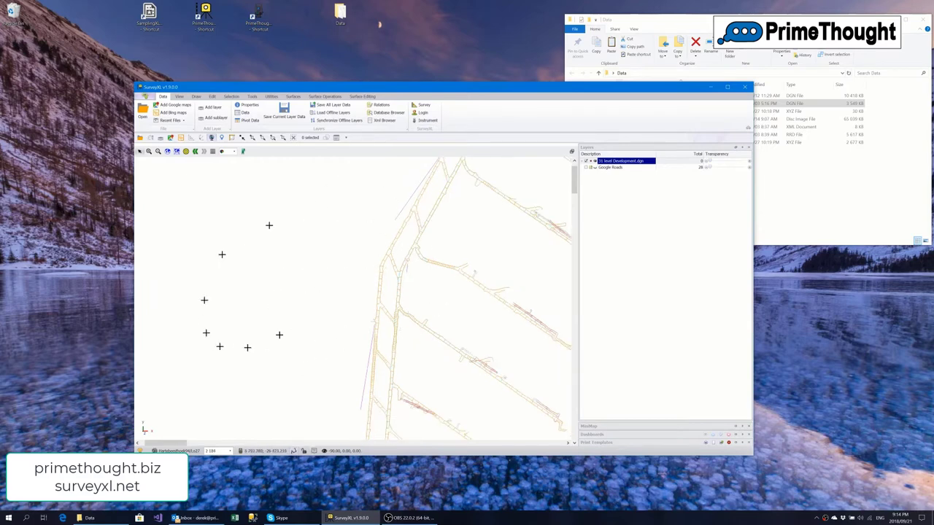
scroll(369, 380, down, 2)
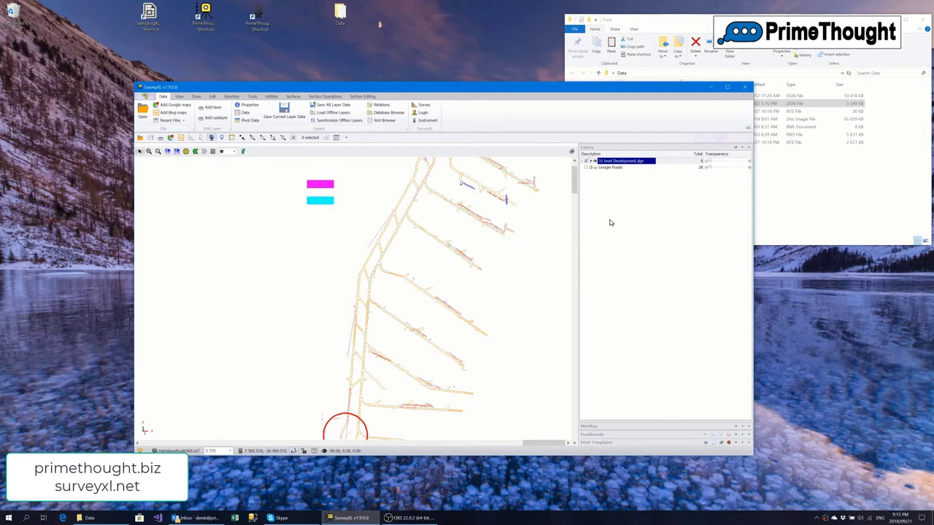
Move the SurveyXL window so it covers less of the Data folder window and show more of the tunnel layout
drag(648, 92, 573, 111)
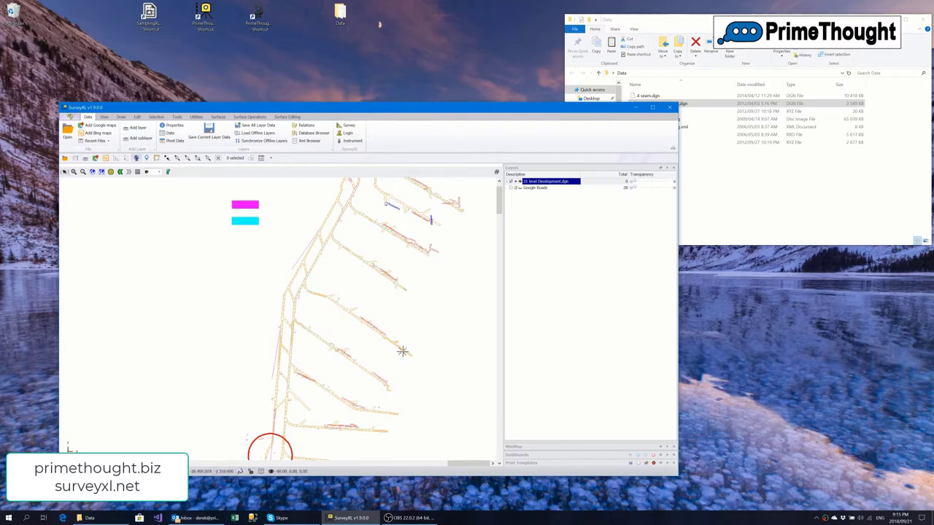
drag(394, 118, 425, 111)
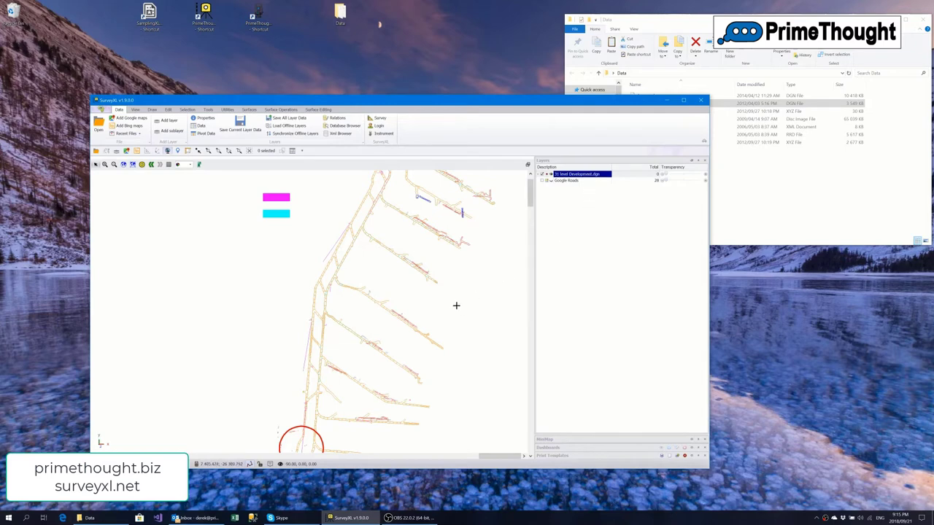
scroll(321, 312, down, 2)
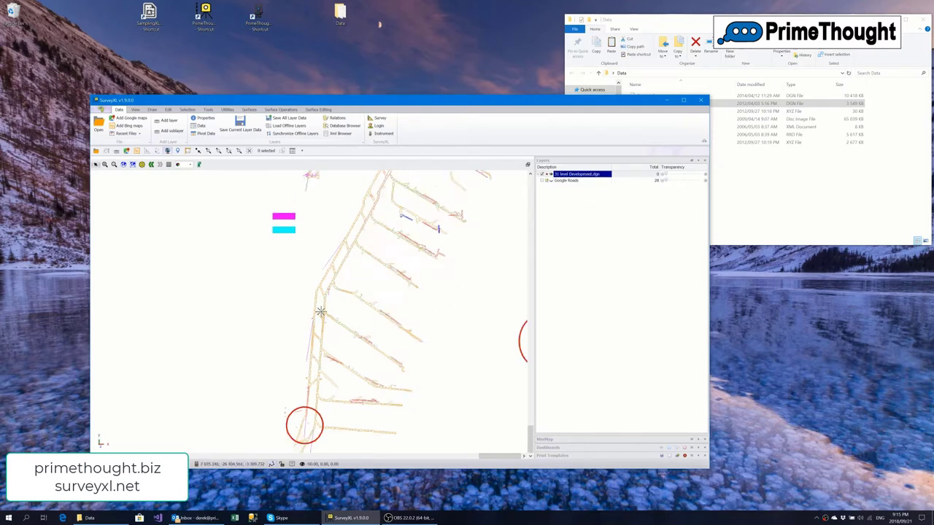
scroll(321, 311, down, 1)
scroll(313, 306, up, 1)
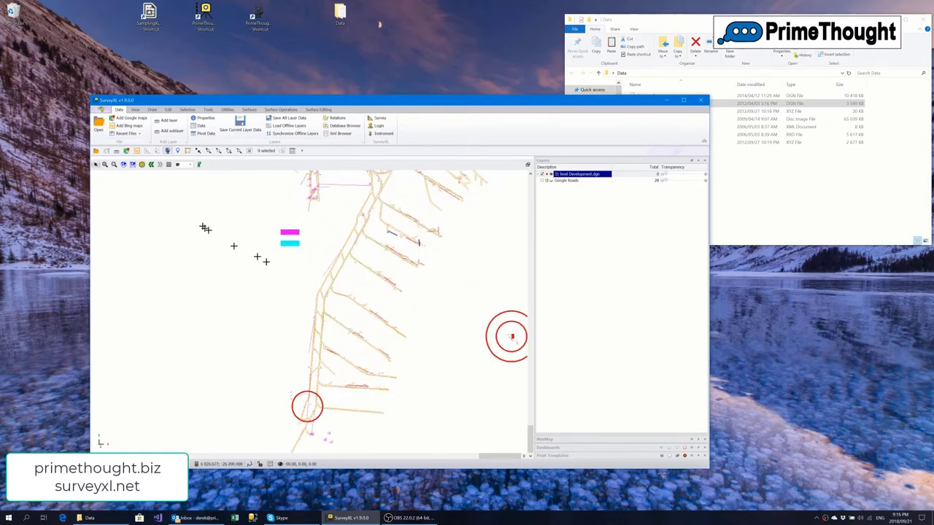
Show the coordinate grid over the 31 level development plan
click(168, 165)
scroll(297, 303, up, 2)
scroll(297, 305, down, 3)
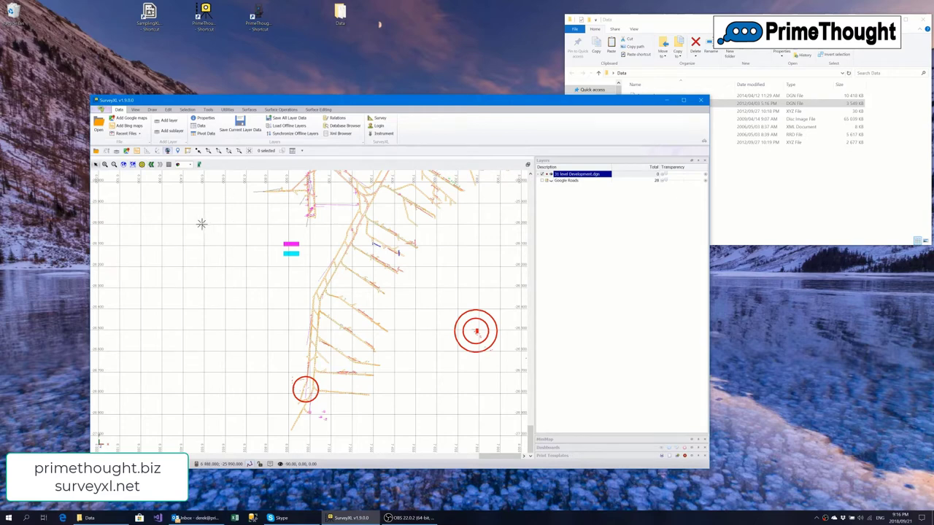
click(169, 165)
click(169, 165)
Review the scene's Coordinate Grid properties without applying changes and examine the grid over the tunnels up close
click(144, 164)
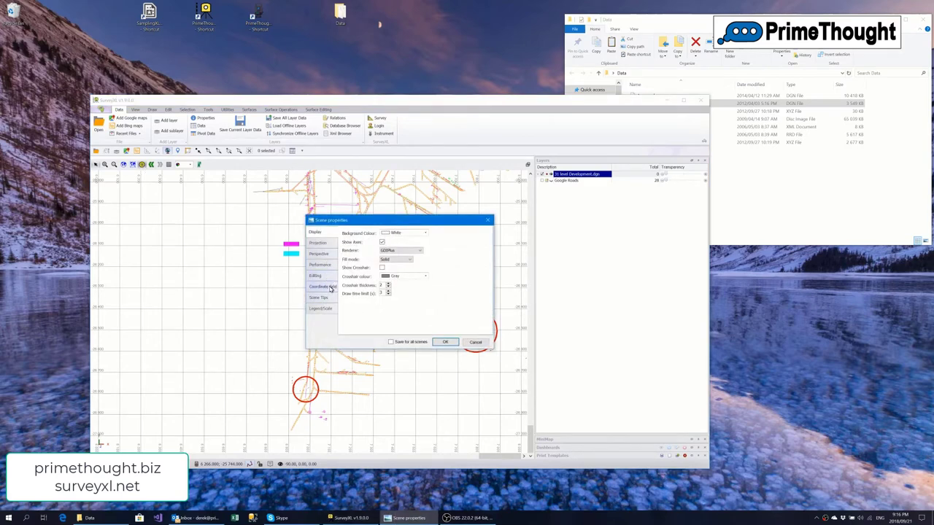
click(330, 287)
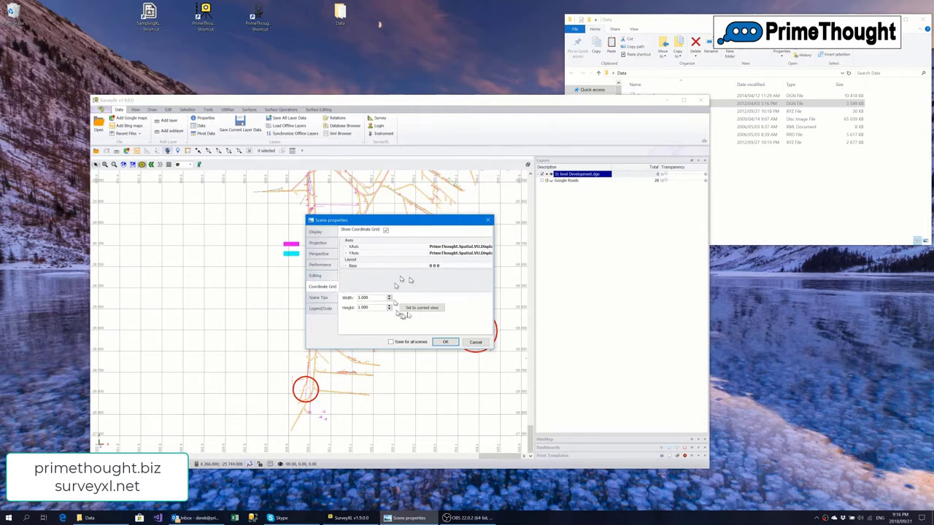
click(475, 343)
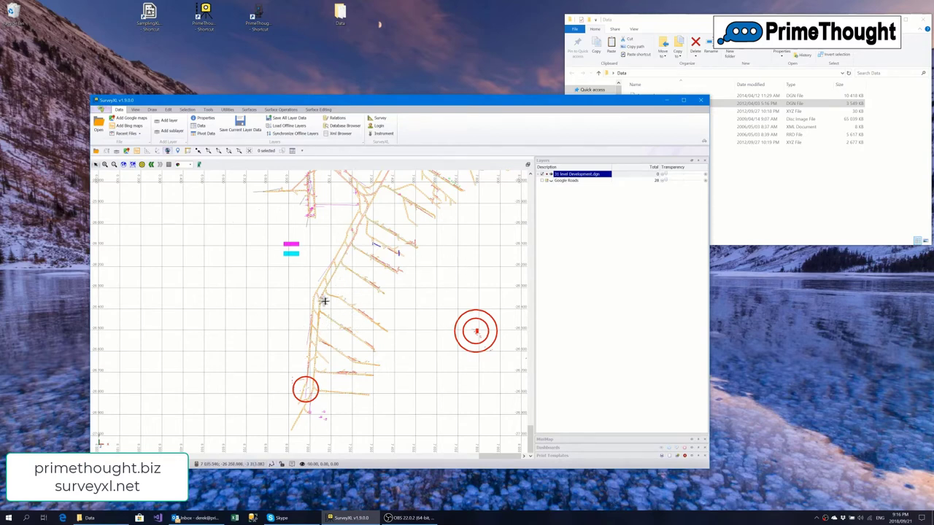
scroll(347, 269, up, 4)
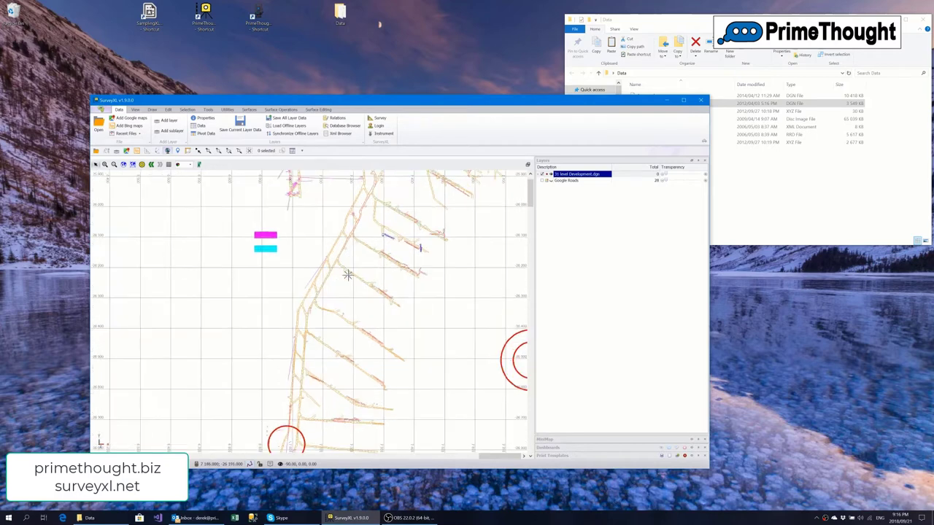
scroll(347, 275, up, 3)
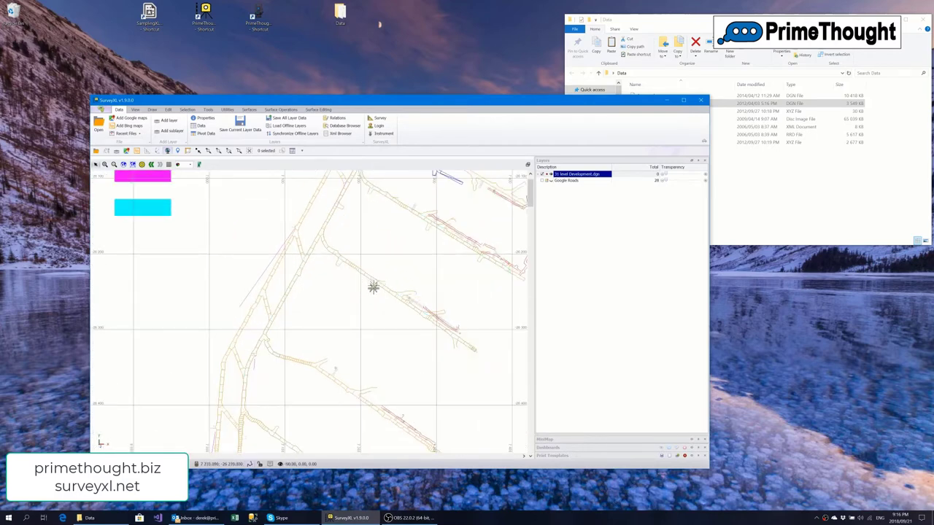
Load rems250klsat_531.img from the Data folder into the map and inspect the satellite image at several scales
click(681, 19)
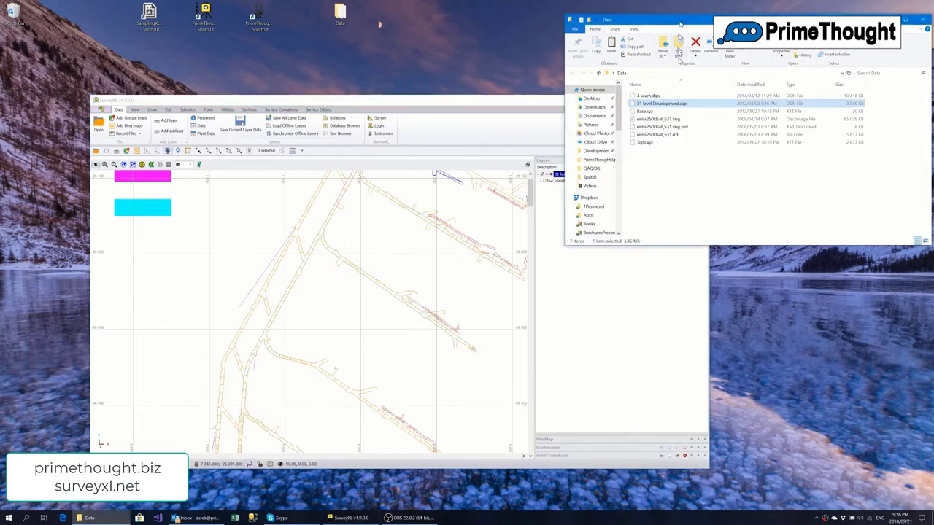
click(673, 120)
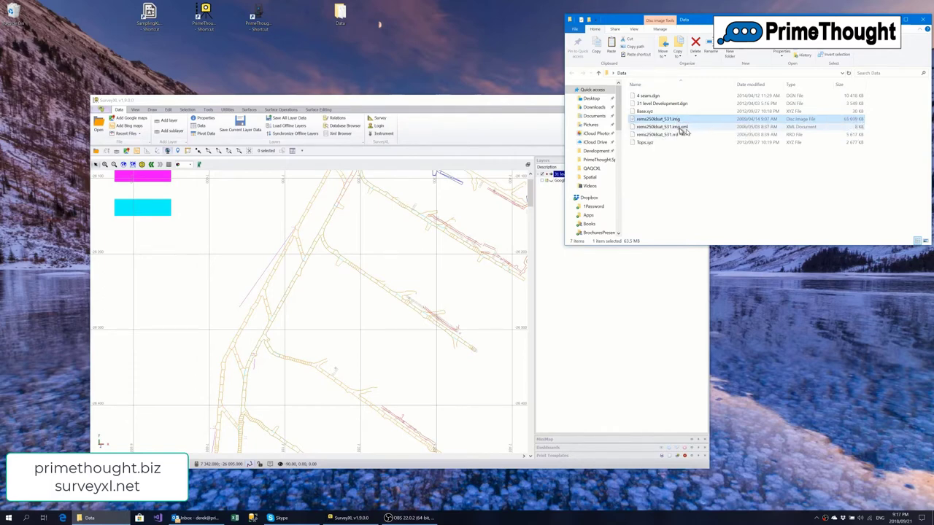
drag(673, 121, 310, 288)
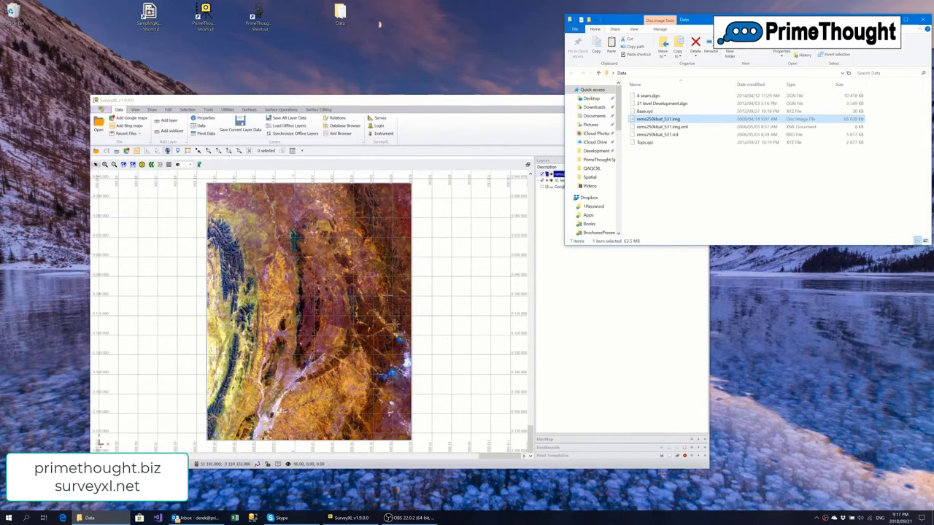
scroll(300, 312, up, 4)
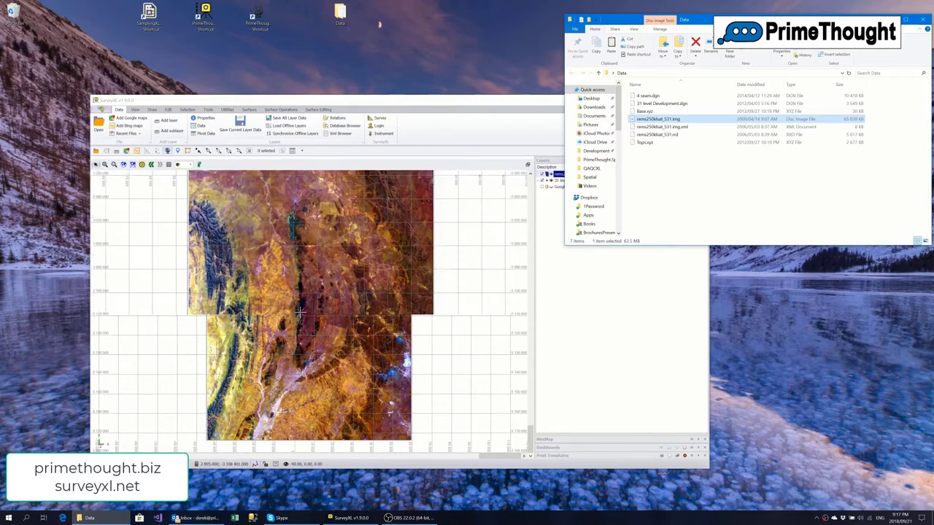
scroll(300, 312, down, 5)
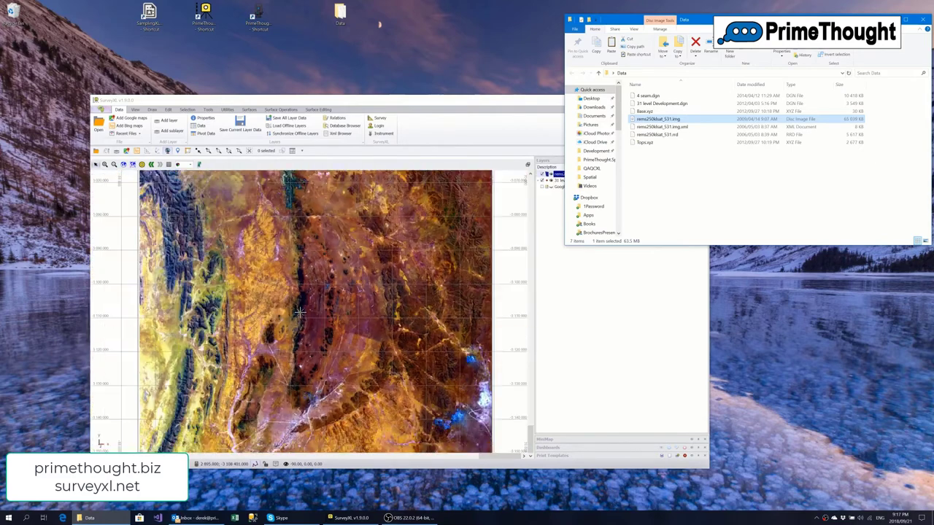
scroll(283, 316, up, 2)
scroll(282, 317, down, 4)
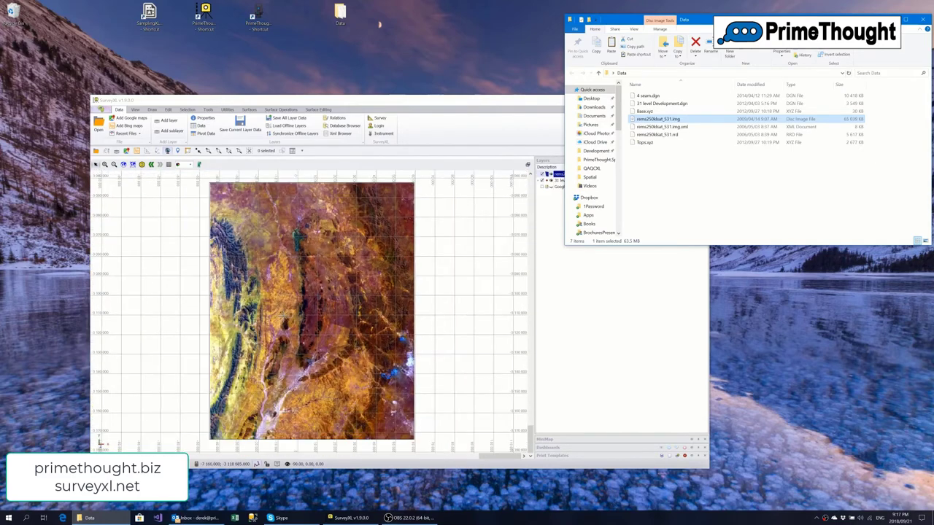
scroll(282, 317, up, 1)
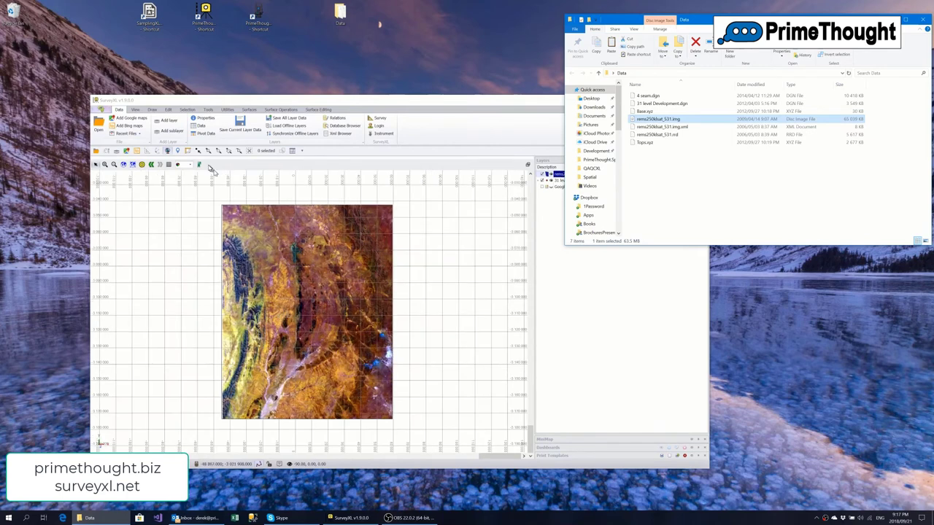
Add a Bing Satellite background layer around the loaded image and hide the coordinate grid
click(139, 151)
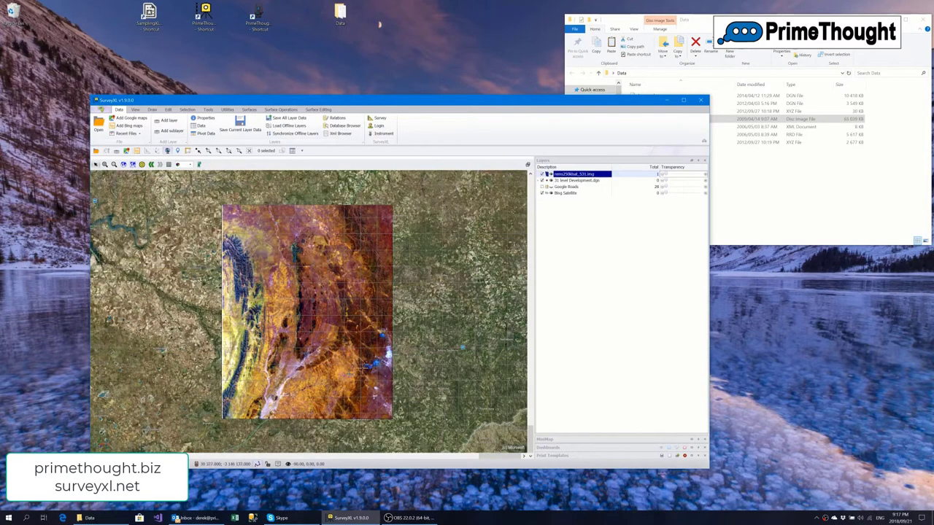
drag(350, 310, 341, 301)
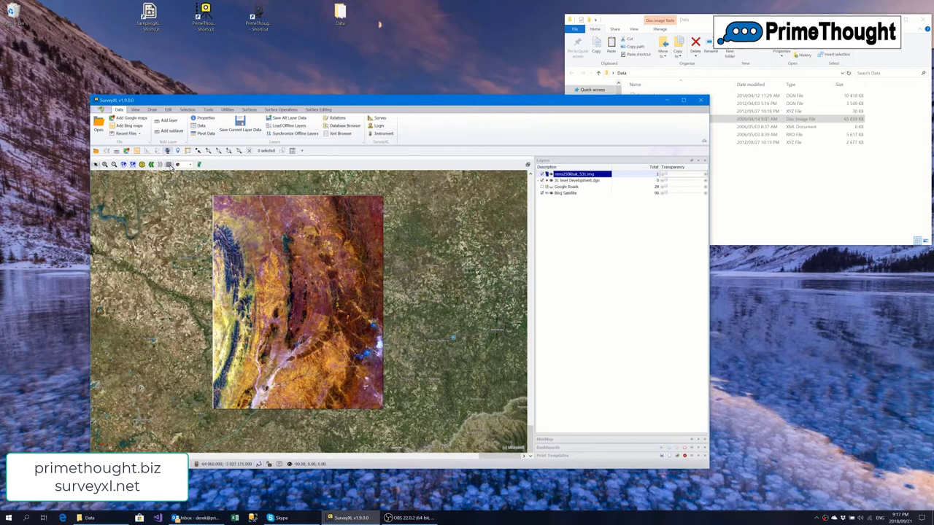
scroll(321, 259, down, 2)
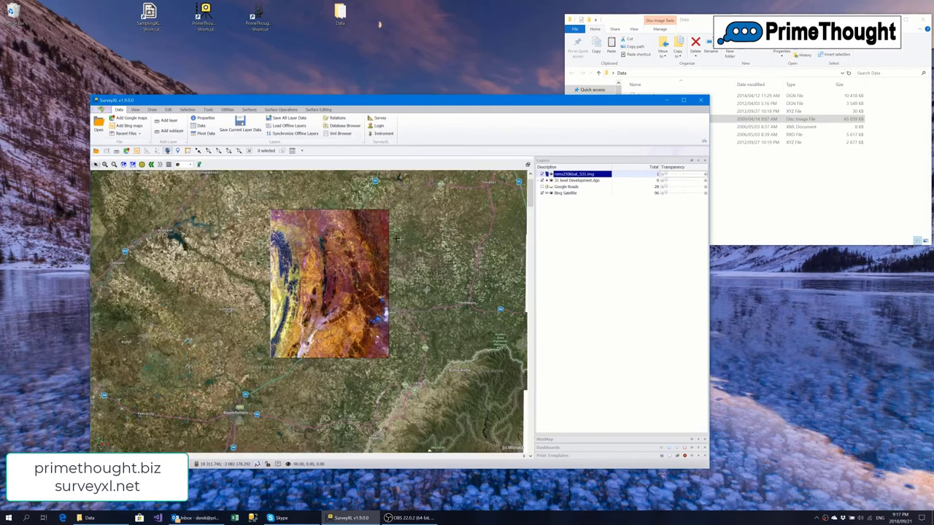
Remove the rems250klsat_531.img satellite image layer from the map without saving its changes
scroll(394, 264, down, 1)
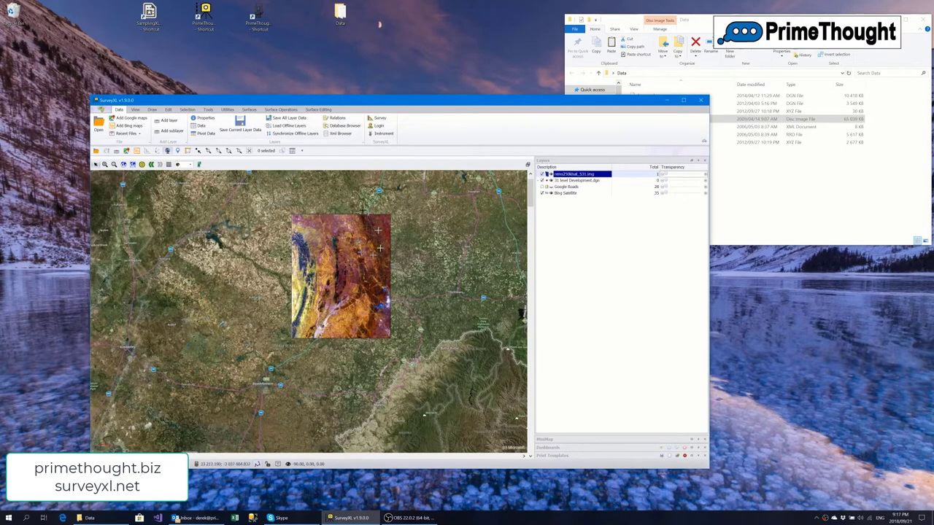
scroll(336, 262, up, 1)
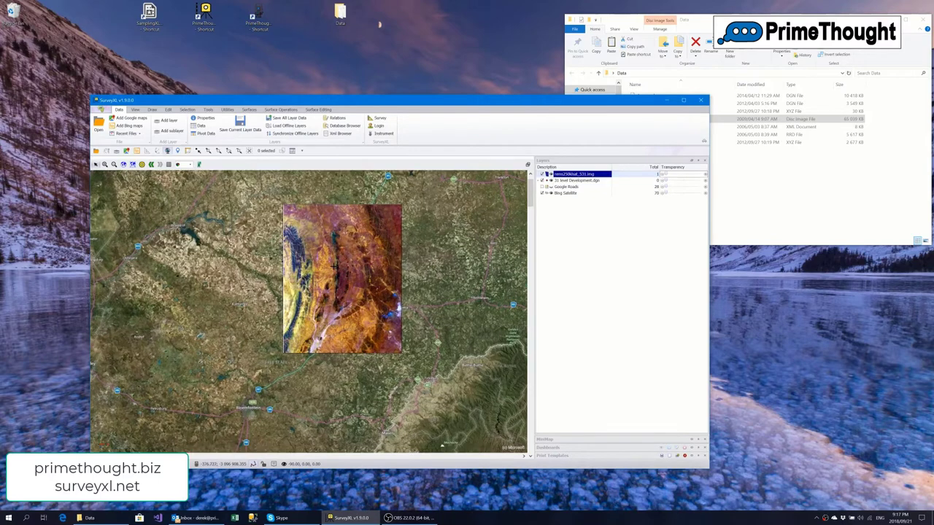
right_click(578, 176)
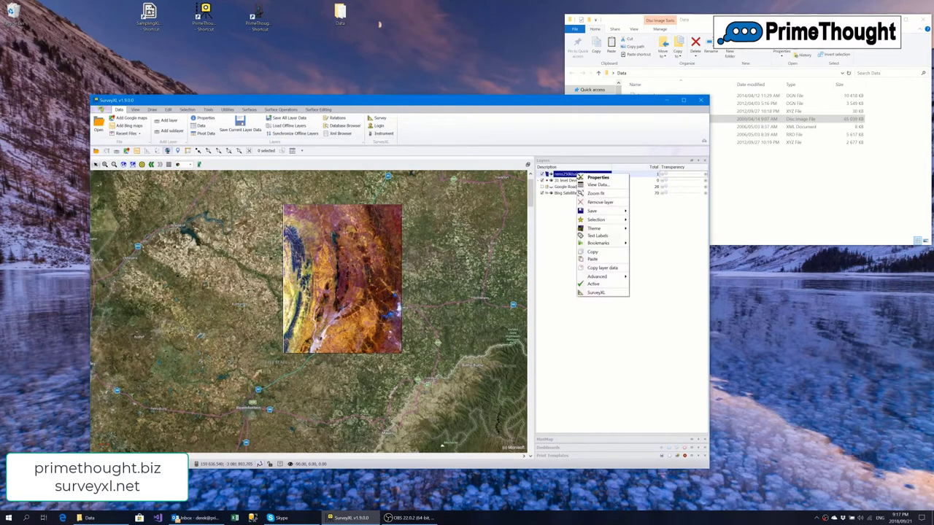
click(590, 202)
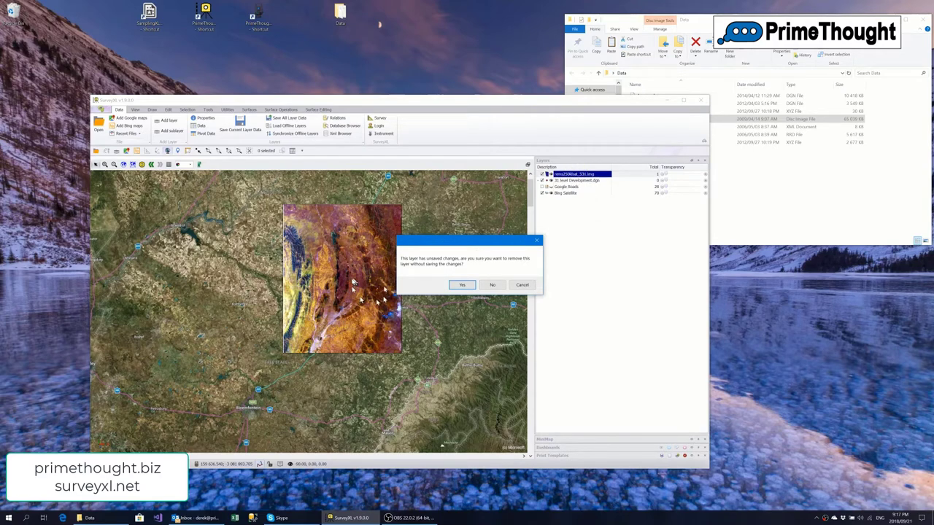
click(462, 285)
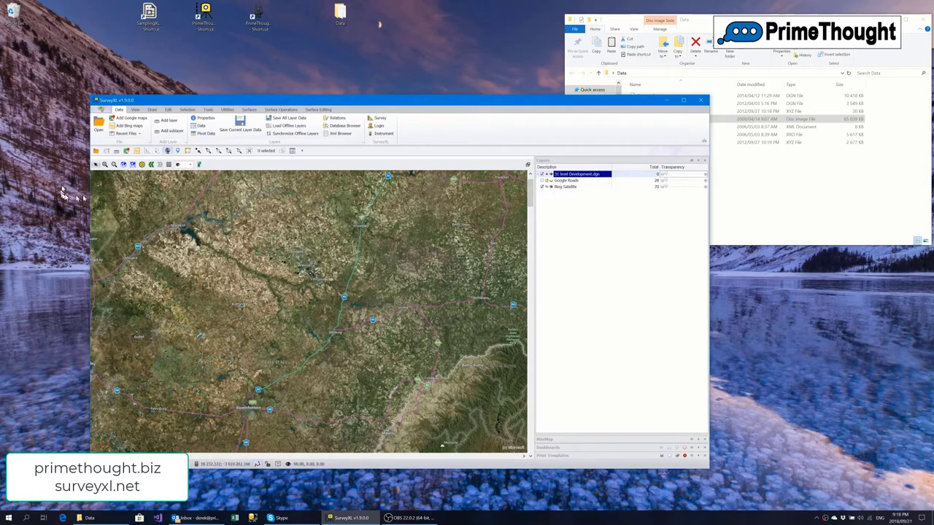
Remove the Bing Satellite and Google Roads background layers, keeping only the 31 level development plan
click(138, 151)
click(136, 154)
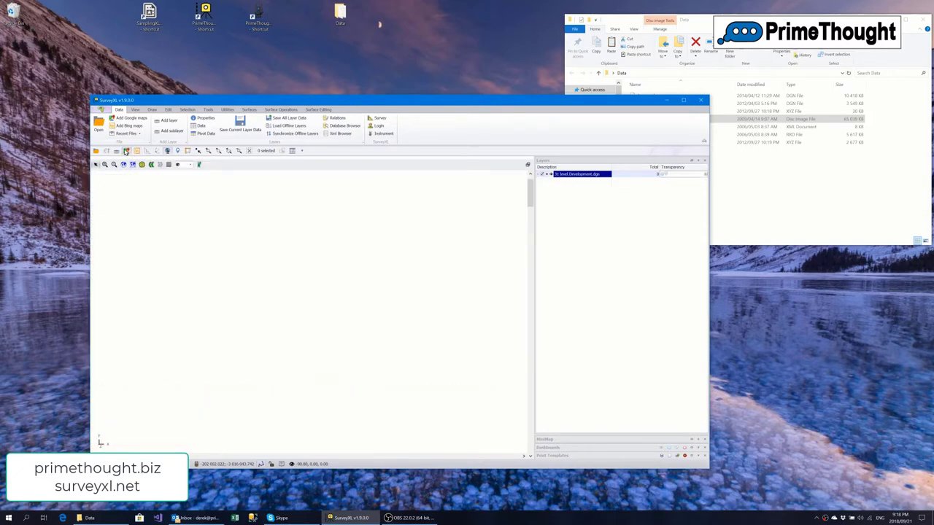
click(125, 151)
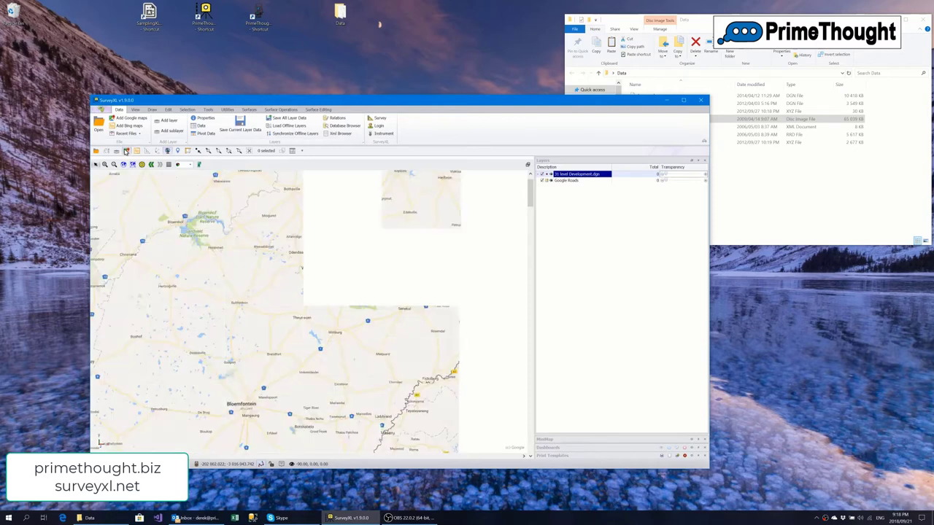
click(125, 151)
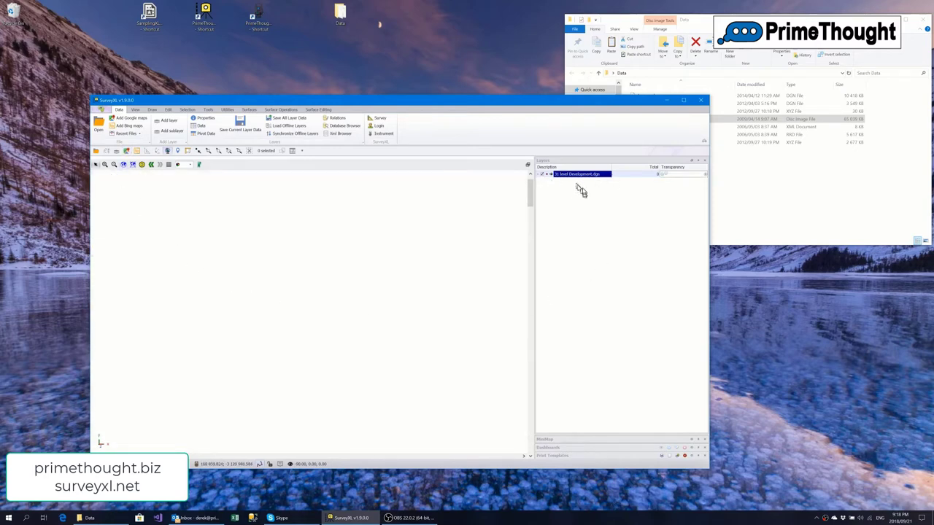
Expand the 31 level Development.dgn layer, look through its level sublayers, and bring the whole plan into view
double_click(554, 175)
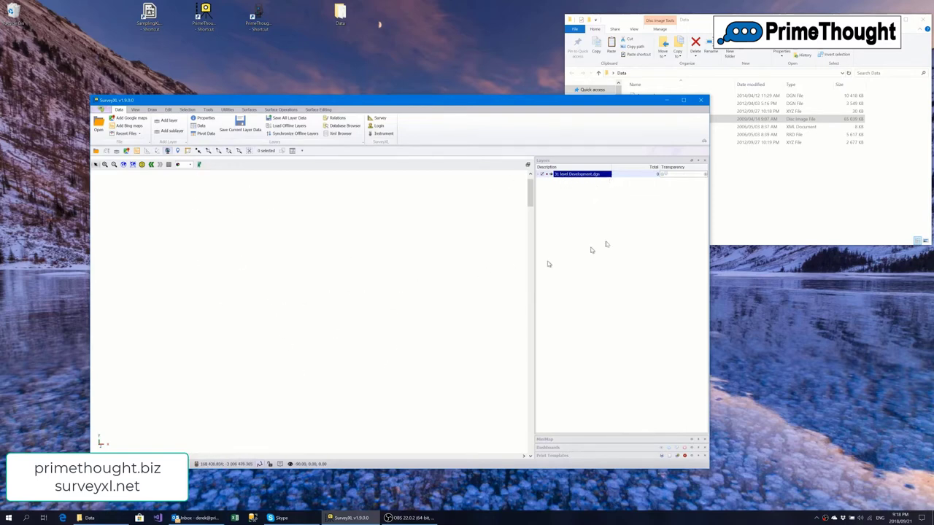
click(132, 165)
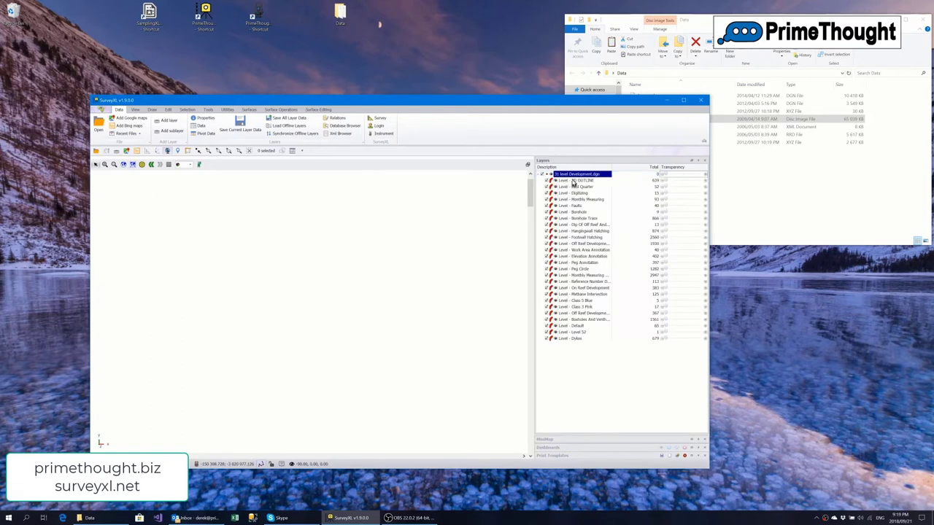
click(571, 181)
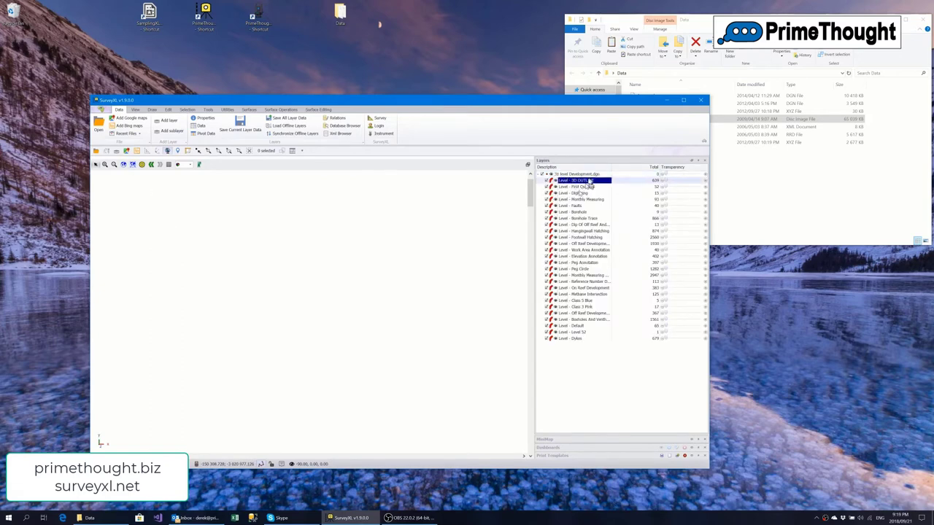
click(578, 193)
click(574, 230)
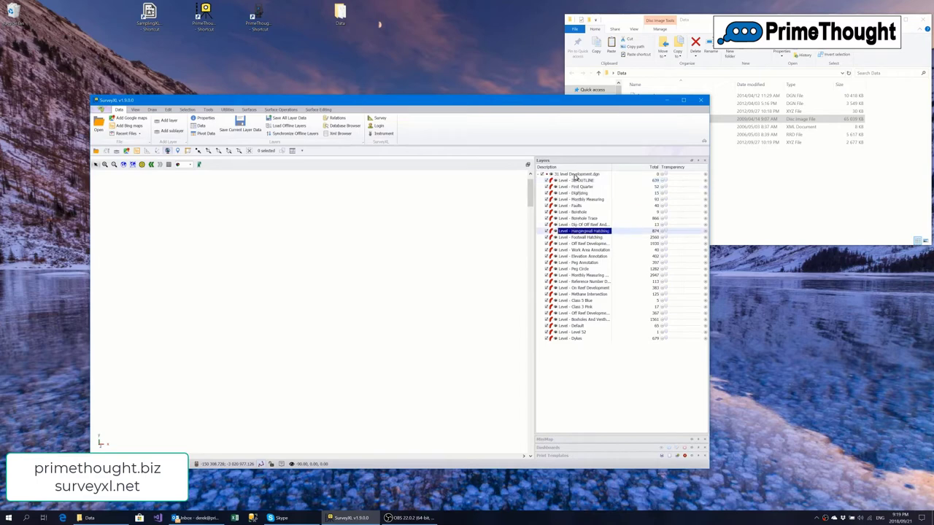
click(575, 175)
click(568, 219)
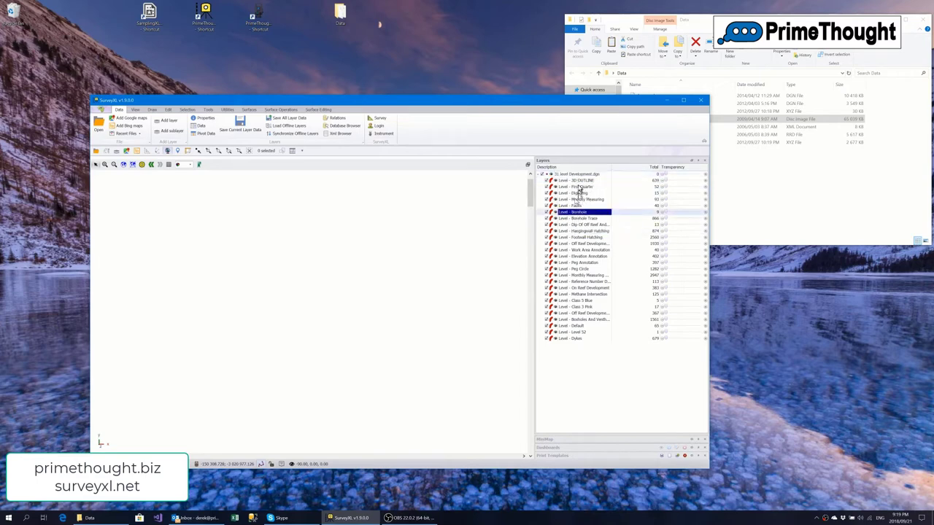
click(577, 237)
click(578, 212)
click(132, 167)
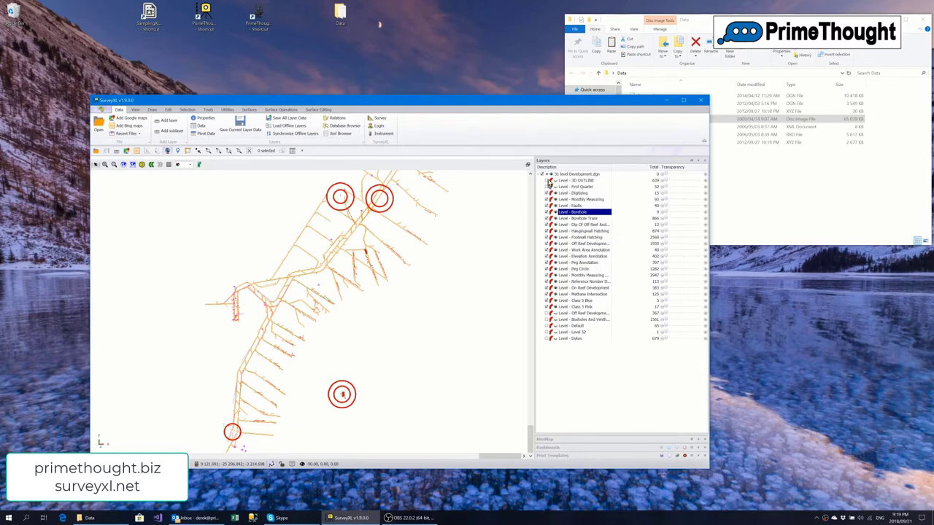
Hide every level sublayer of 31 level Development.dgn, from 3D OUTLINE through Dykes, in one operation
click(556, 341)
shift+click(563, 181)
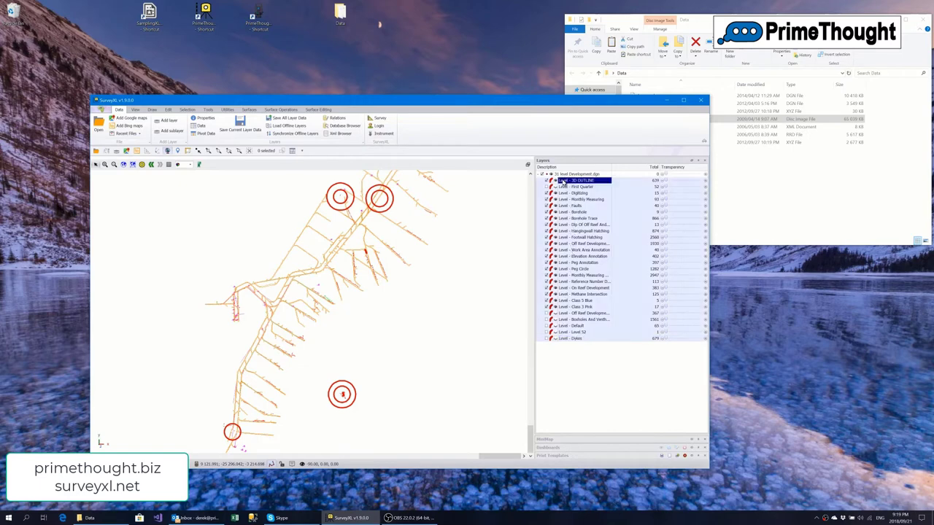
right_click(560, 205)
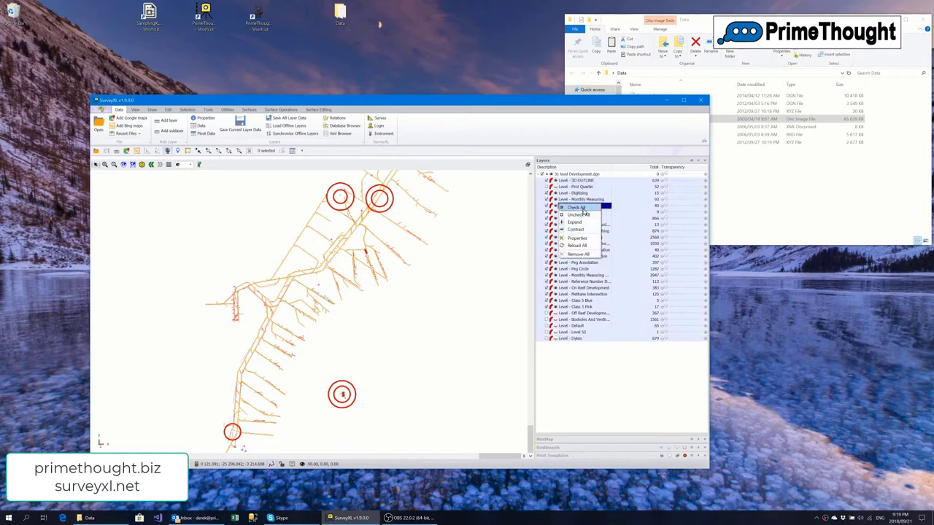
click(579, 215)
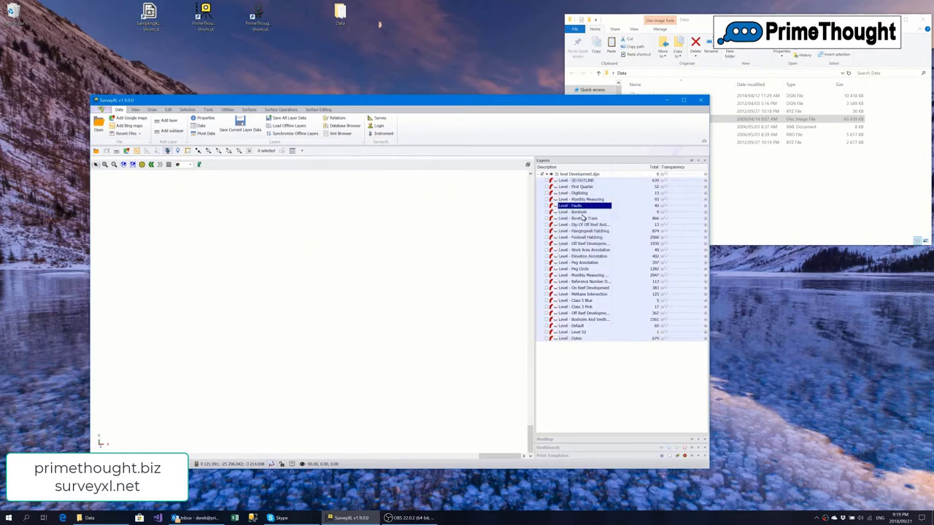
Show selected levels of the plan, including First Quarter, Borehole, Borehole Trace, Off Reef Development and Work Area Annotation
click(549, 187)
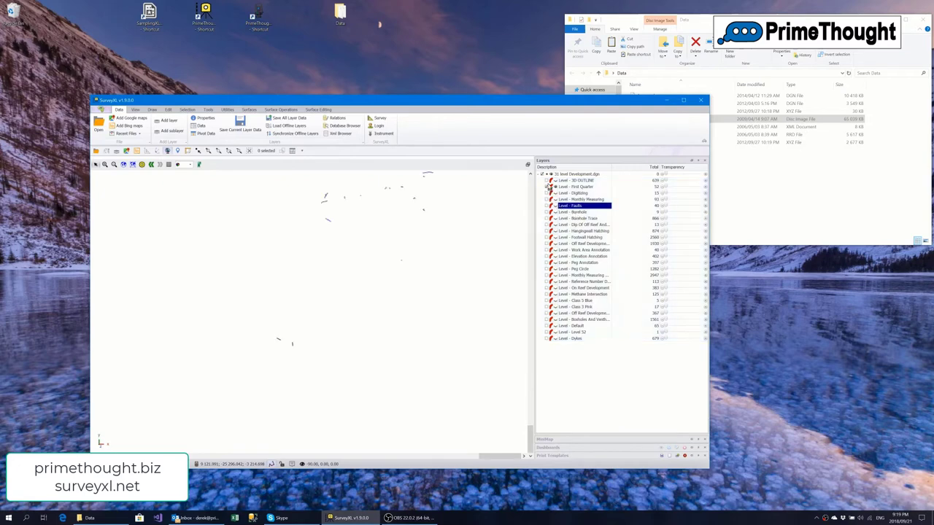
click(548, 211)
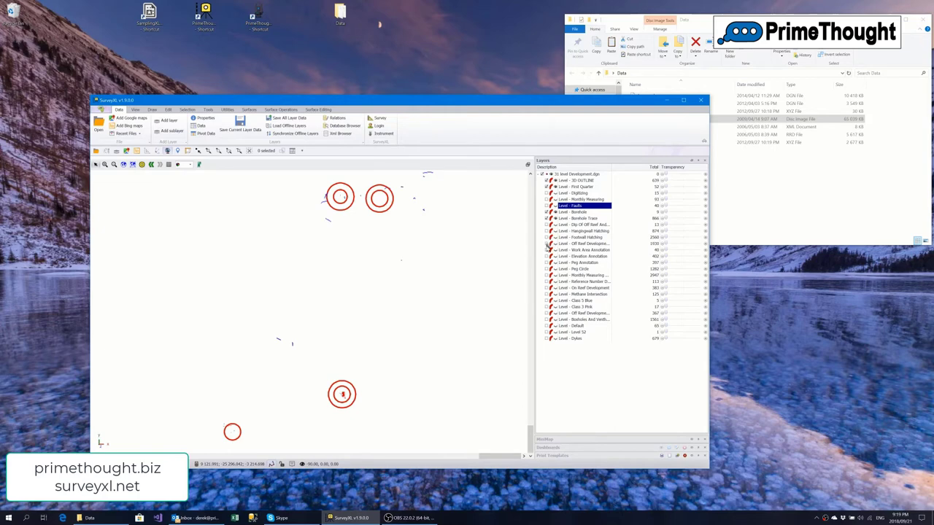
click(548, 244)
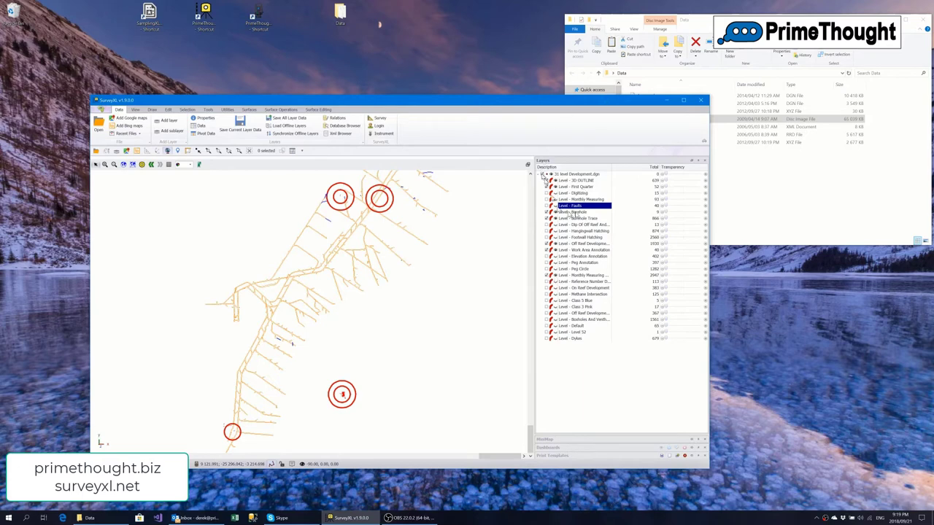
Remove the 31 level Development.dgn layer with all its levels without saving the changes
right_click(563, 176)
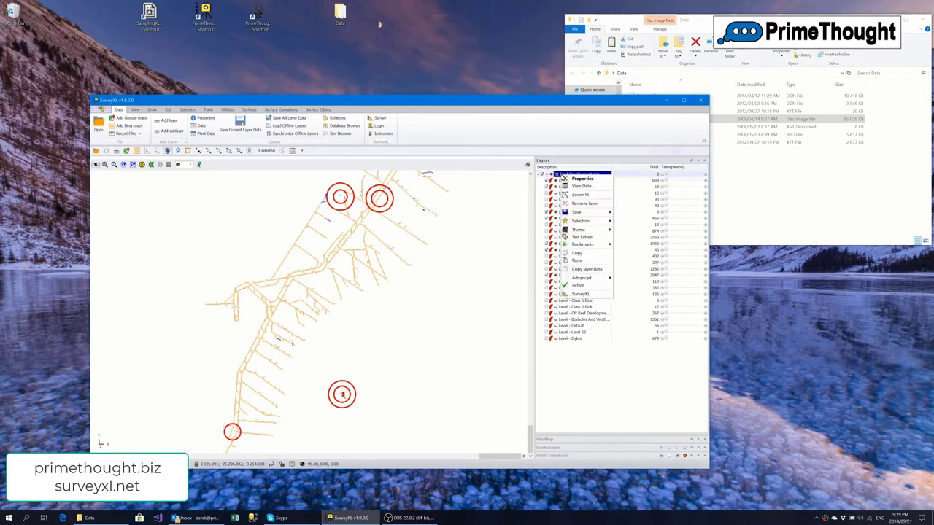
click(593, 204)
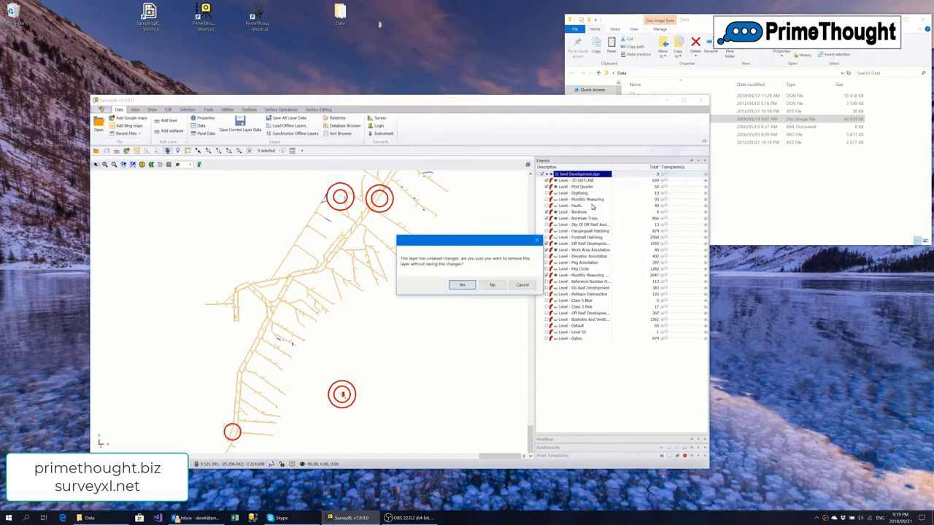
click(459, 285)
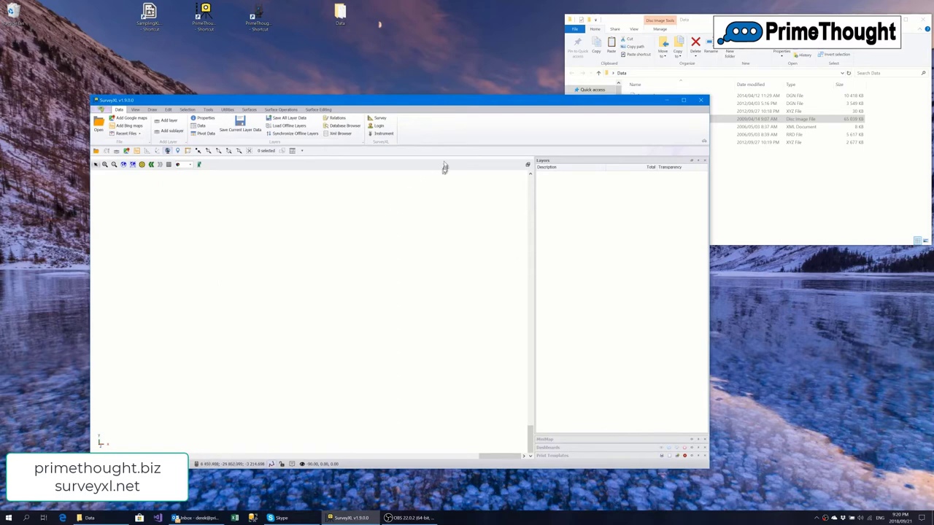
Open the Survey module, move its window over the empty map, and make it taller to list more pegs
click(375, 121)
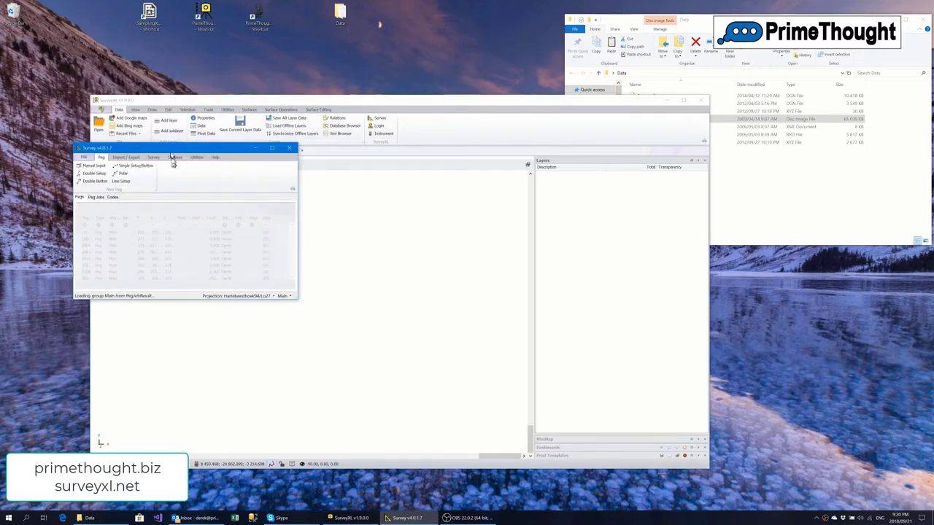
drag(167, 151, 214, 172)
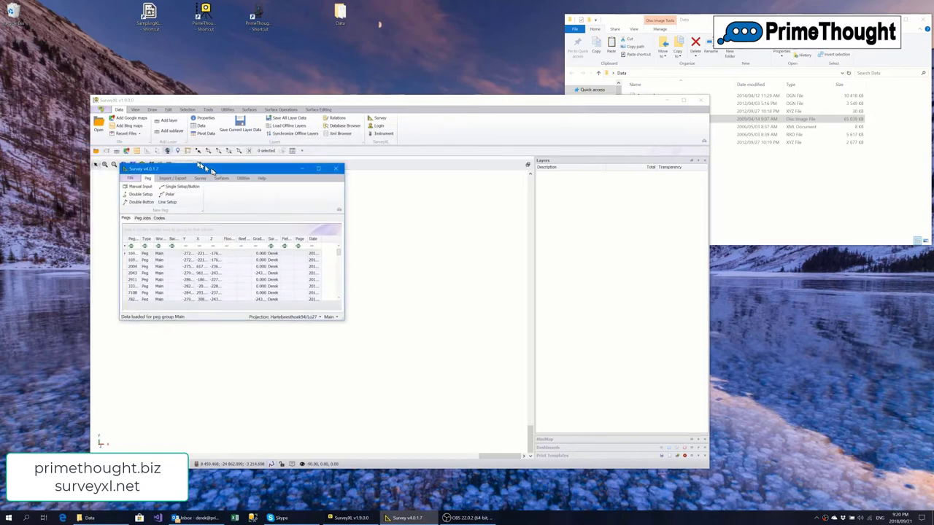
drag(224, 321, 235, 417)
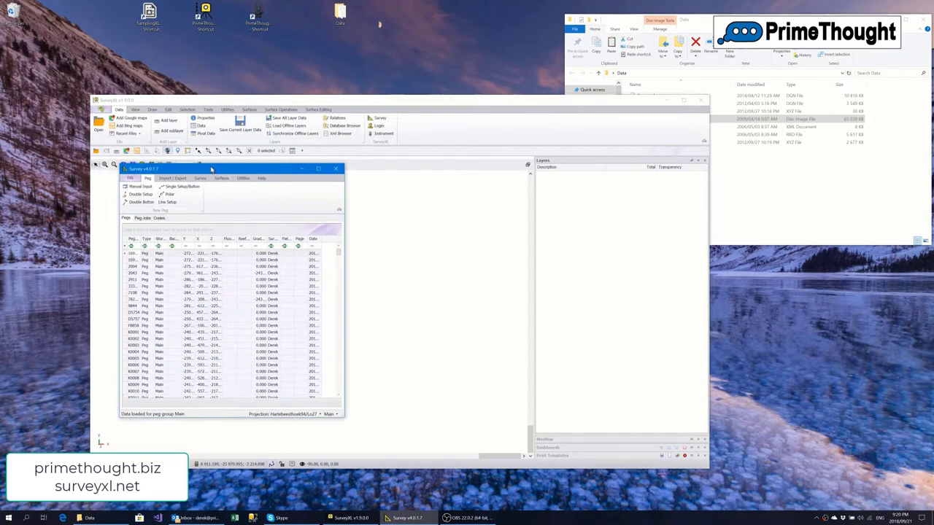
drag(211, 169, 195, 167)
Browse the peg list, add a Count summary to the Workplace column, and widen that column to fit
scroll(212, 312, down, 10)
scroll(214, 313, up, 15)
scroll(214, 313, down, 15)
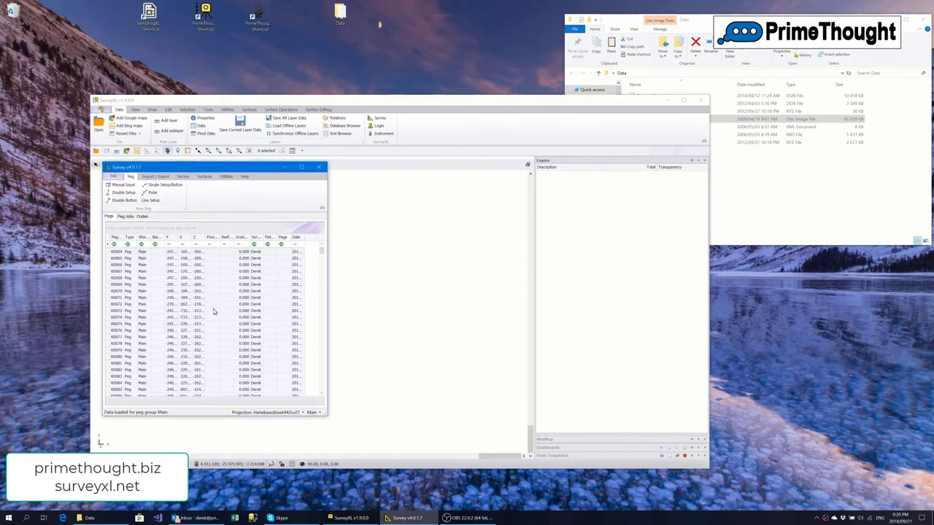
scroll(213, 316, up, 10)
scroll(213, 315, down, 13)
scroll(163, 382, down, 15)
right_click(141, 406)
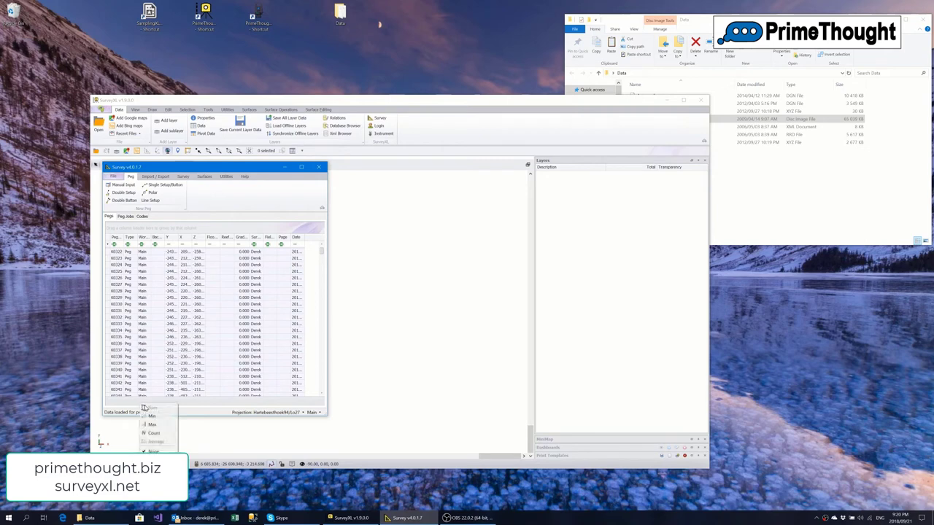
click(156, 431)
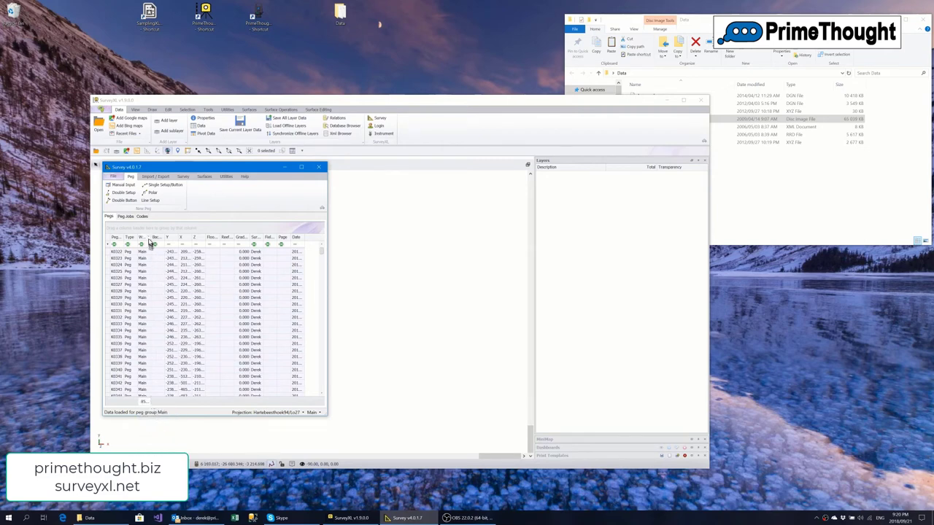
double_click(151, 238)
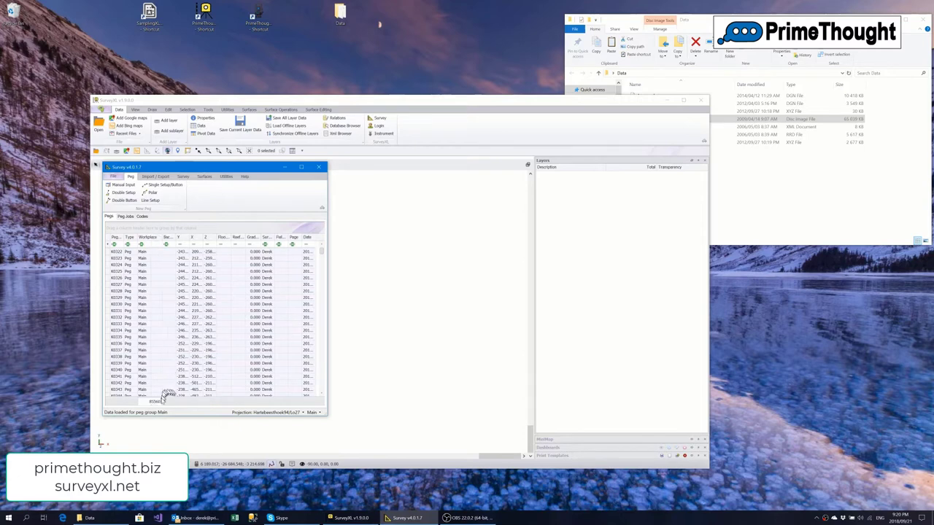
scroll(230, 259, up, 1)
scroll(229, 291, up, 20)
Move the Survey window clear of the map and review the commands and export formats offered for peg K0109
drag(198, 169, 154, 64)
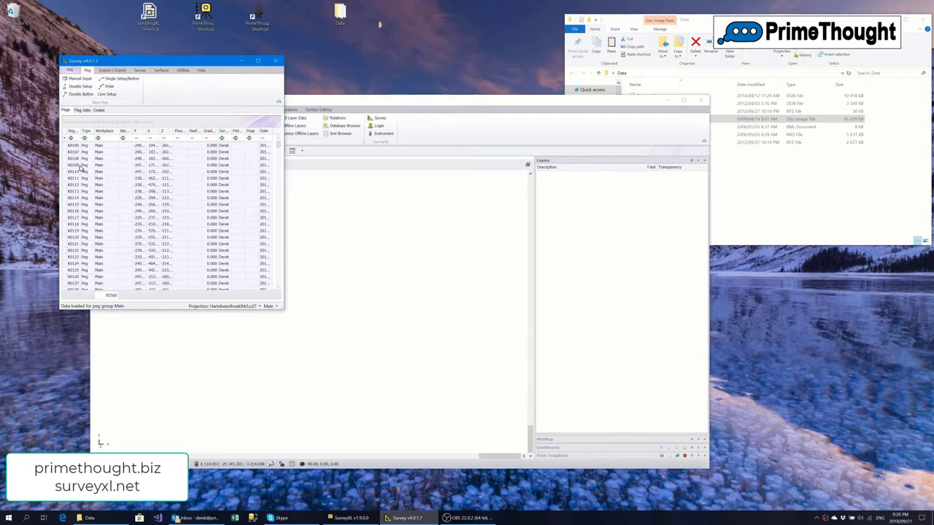
right_click(80, 166)
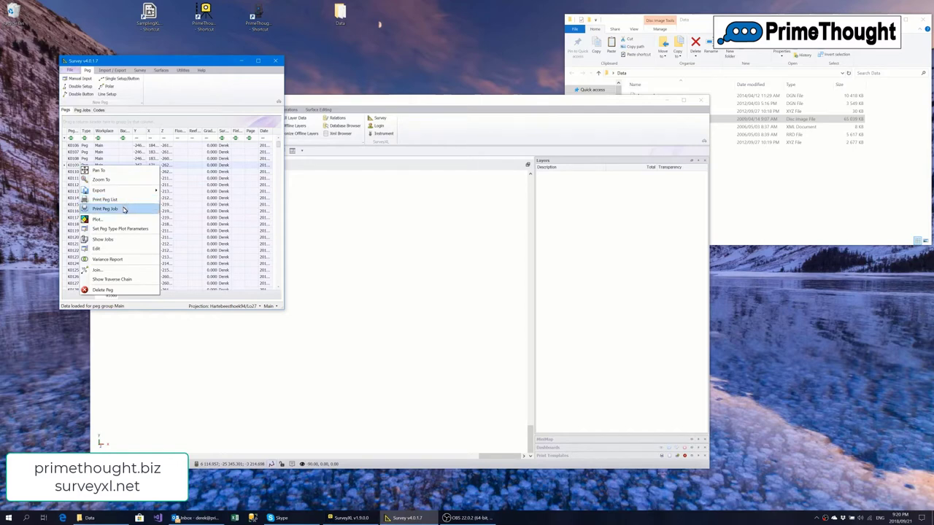
mouse_move(125, 192)
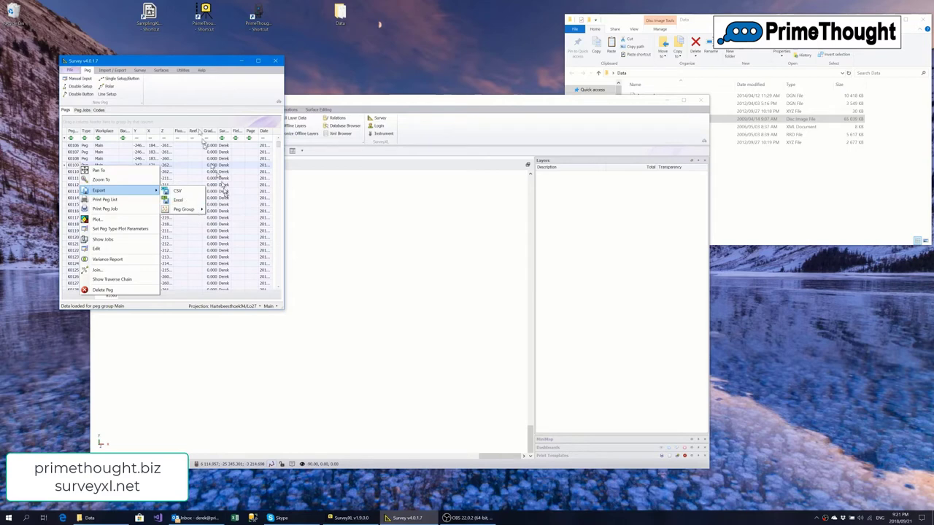
click(151, 57)
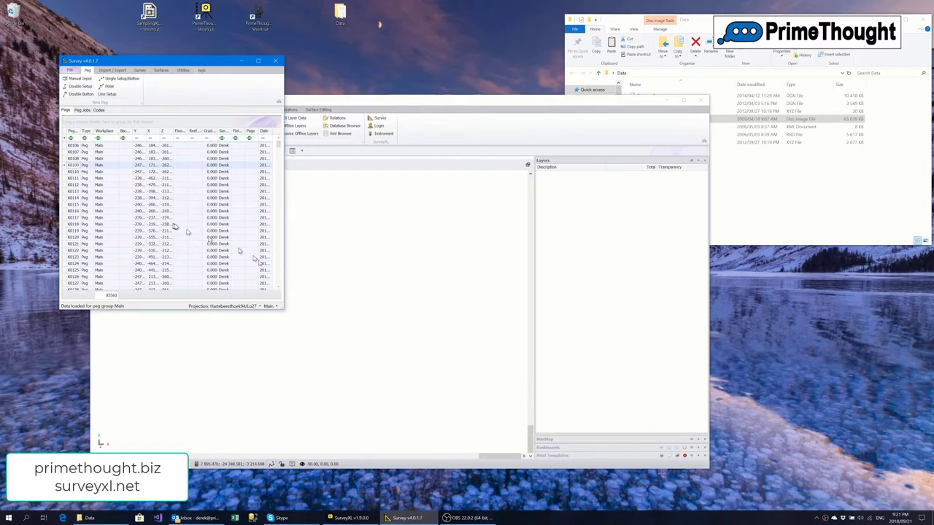
Switch the peg group to Aggenys, switch it back to Main, and browse through the Main group's pegs
click(274, 307)
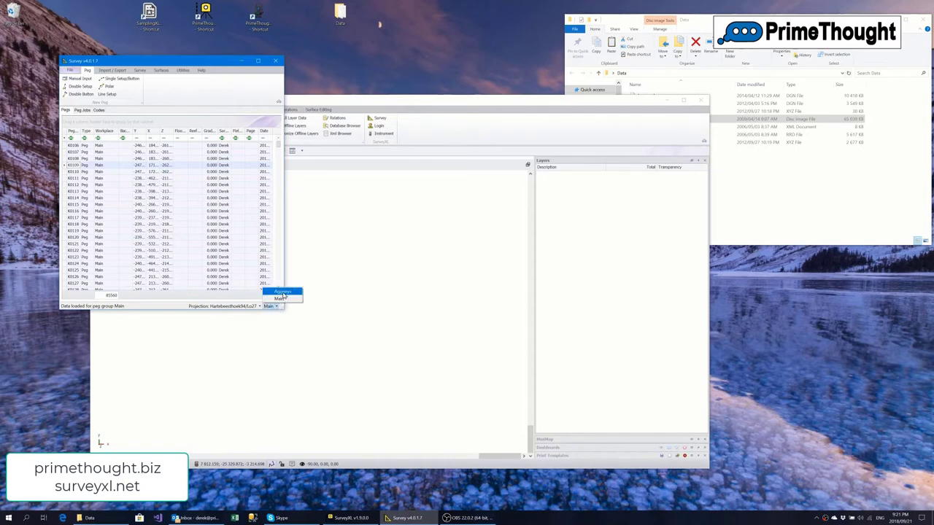
click(283, 292)
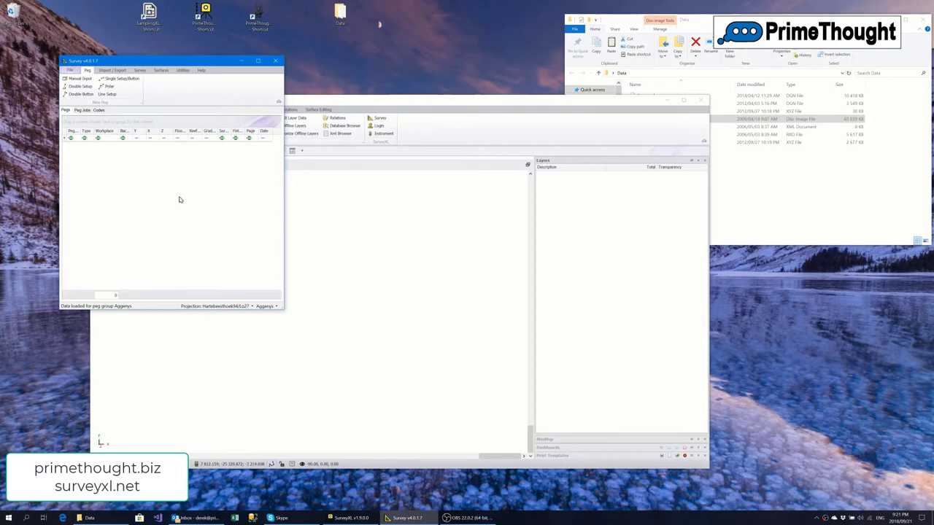
click(267, 306)
click(274, 300)
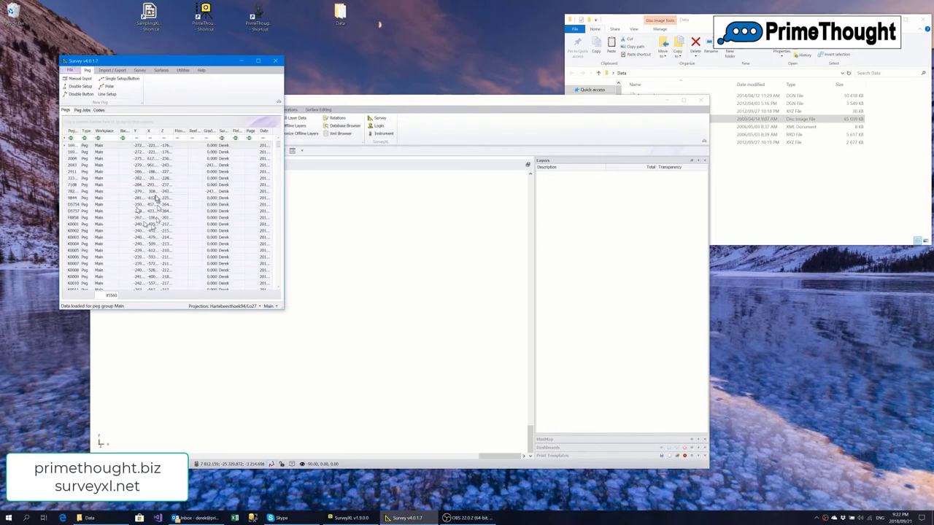
scroll(175, 237, down, 5)
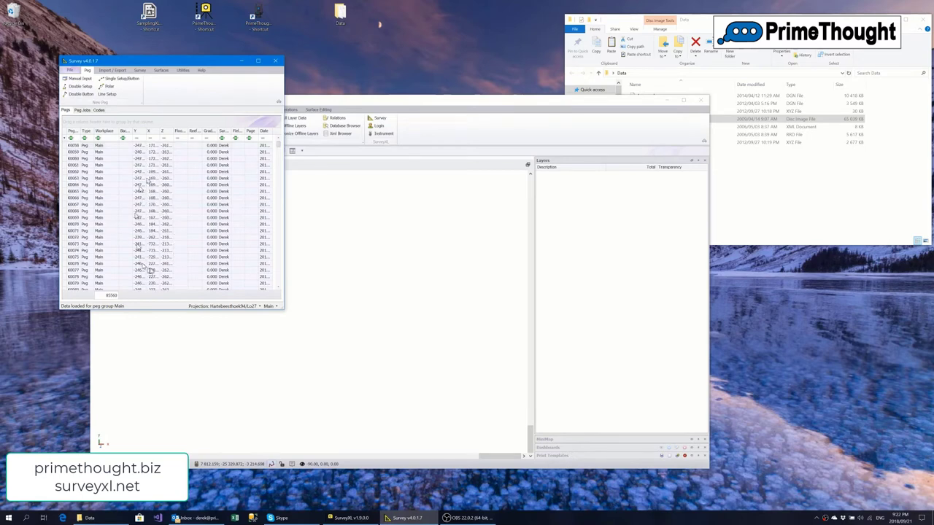
scroll(153, 222, down, 5)
scroll(166, 206, down, 5)
scroll(196, 193, down, 1)
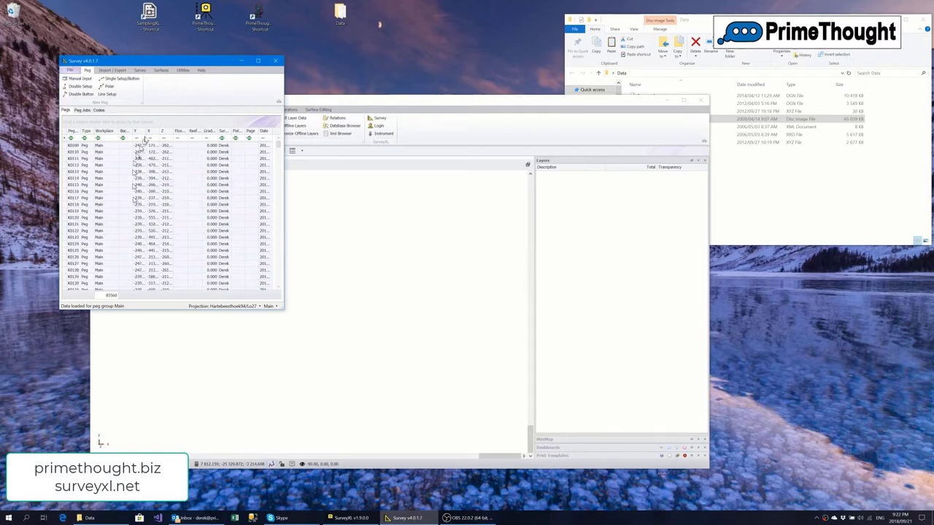
Widen the Survey window and open the manual input form for new pegs
drag(283, 137, 369, 136)
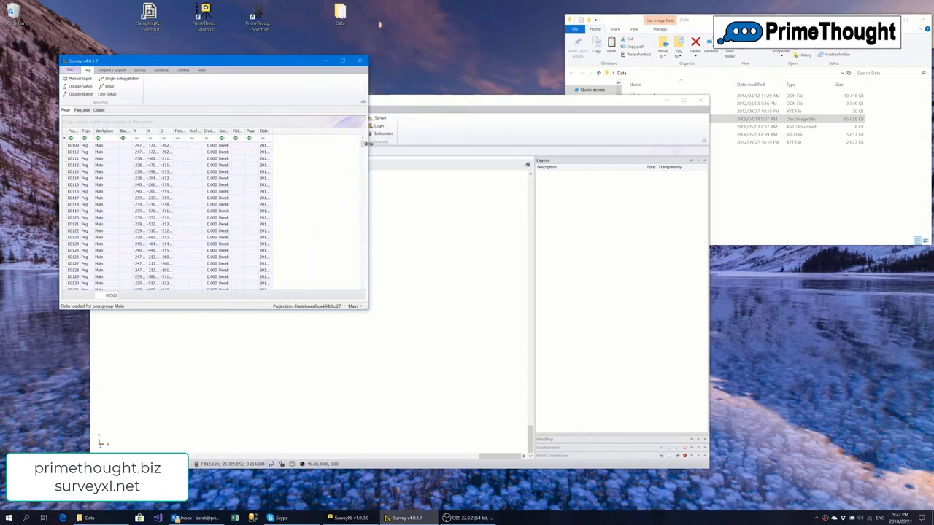
click(113, 71)
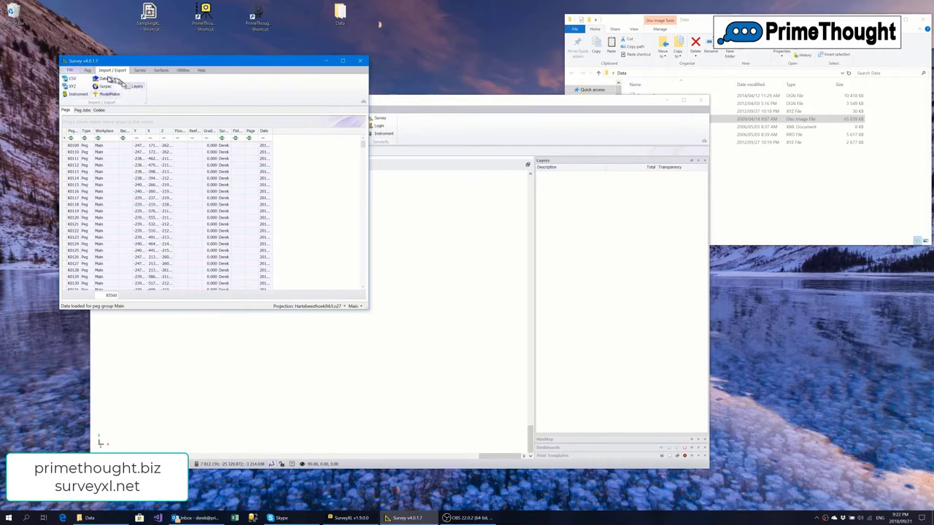
click(90, 70)
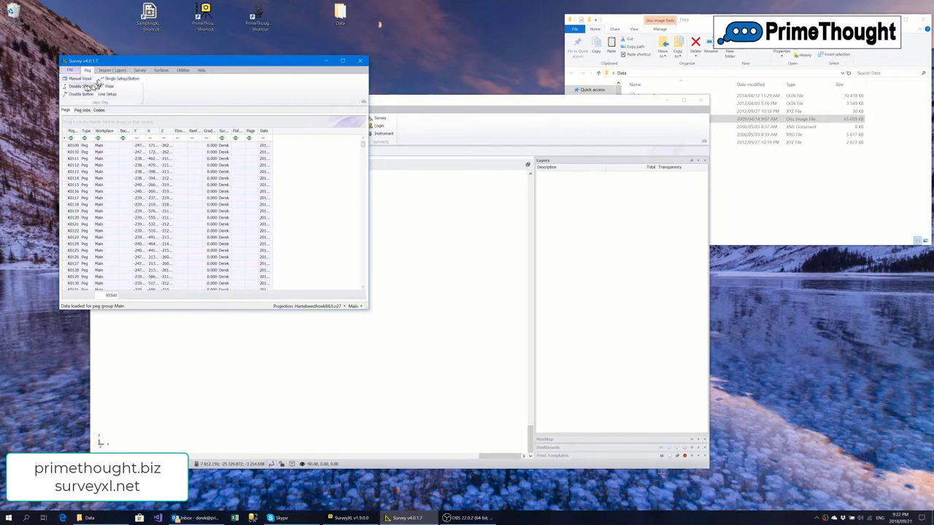
click(85, 78)
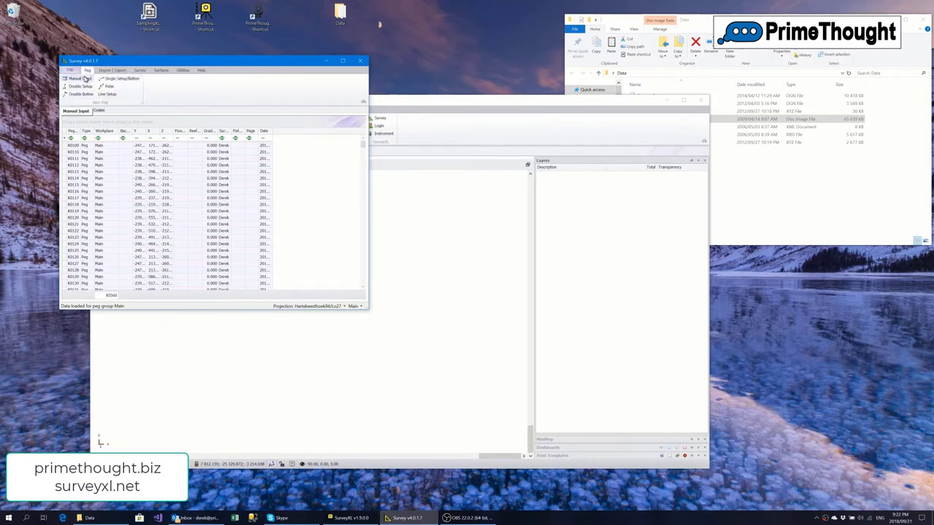
click(81, 80)
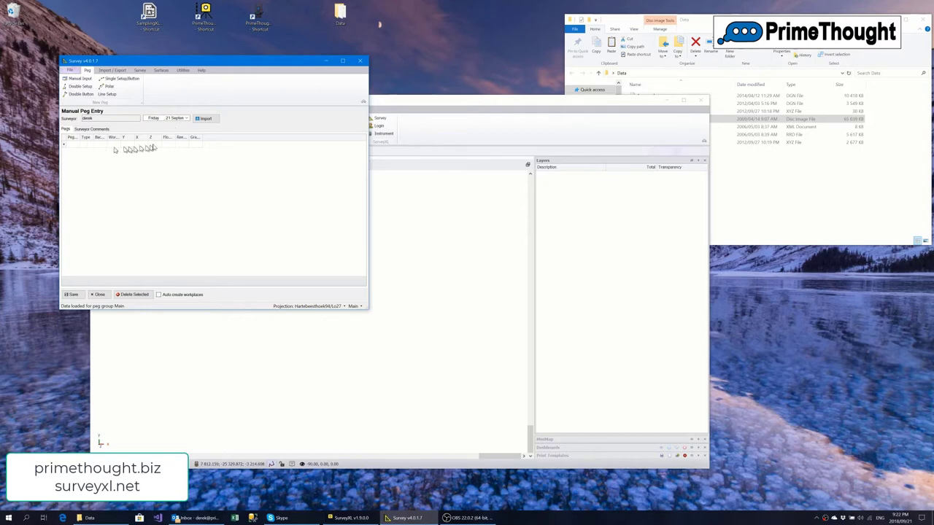
Examine the dialog for importing pegs from a CSV file and cancel it
click(205, 119)
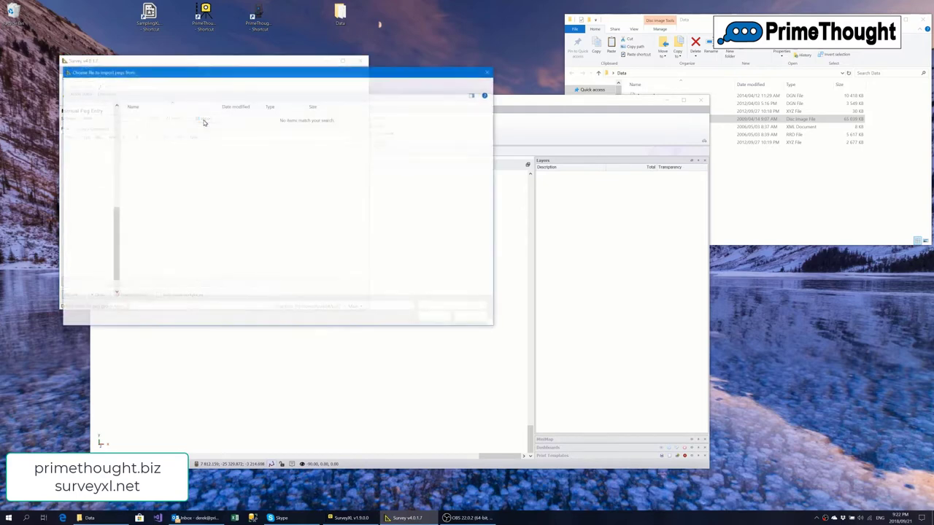
drag(196, 76, 277, 105)
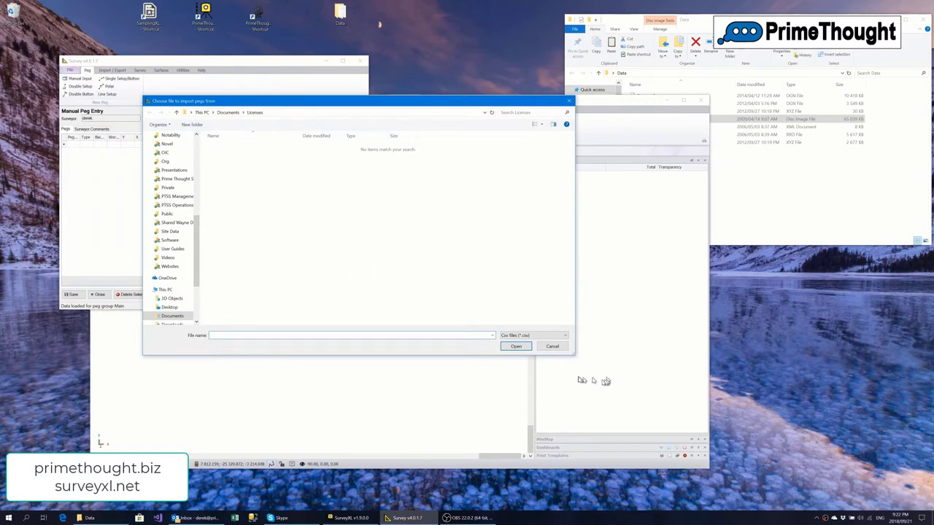
click(553, 346)
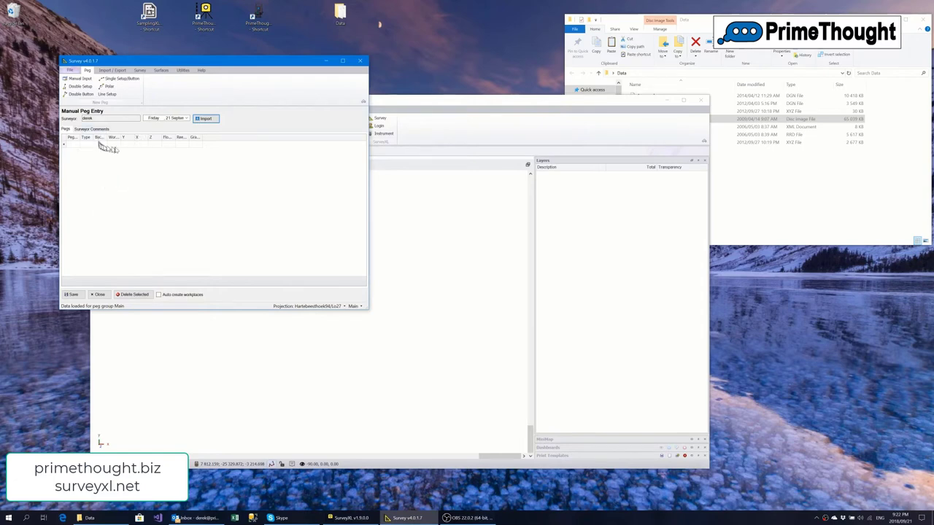
Fit the Floor Elevation and Reef elevation columns to their headings and close manual peg entry without adding pegs
double_click(176, 136)
double_click(208, 138)
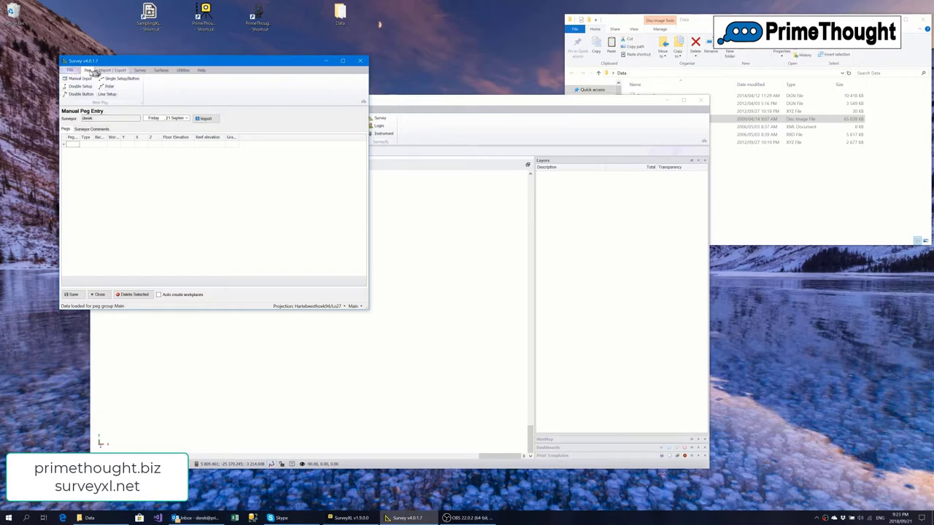
click(97, 295)
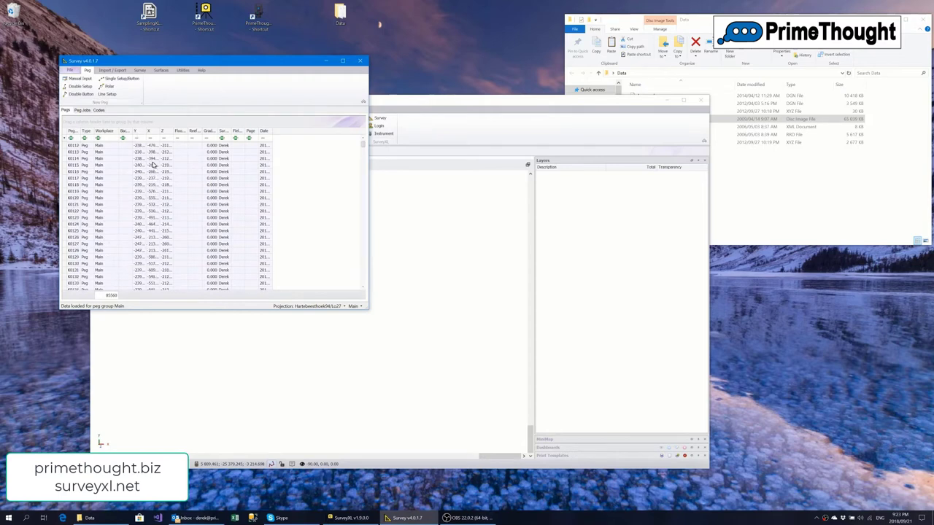
Review the peg jobs, fitting the Description column and expanding the Manual peg creation job to examine its pegs
scroll(197, 208, down, 1)
click(82, 110)
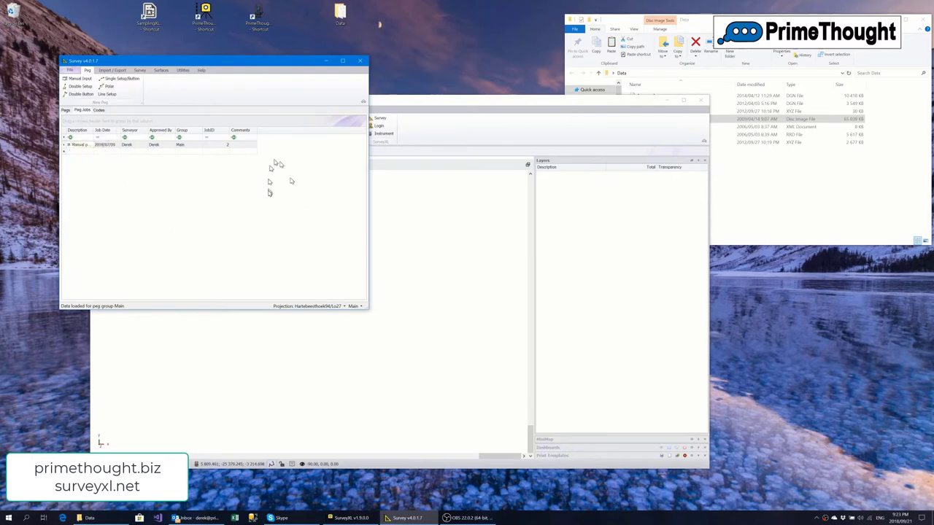
double_click(94, 132)
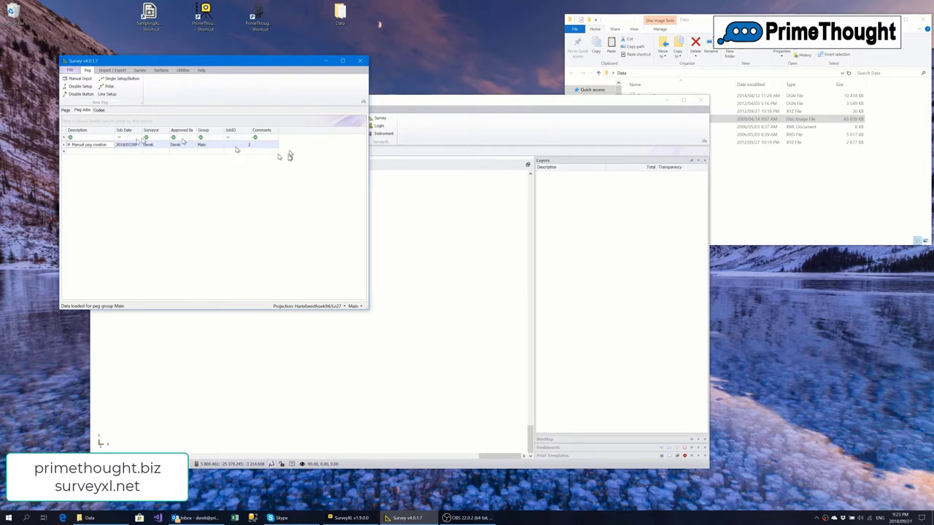
mouse_move(71, 147)
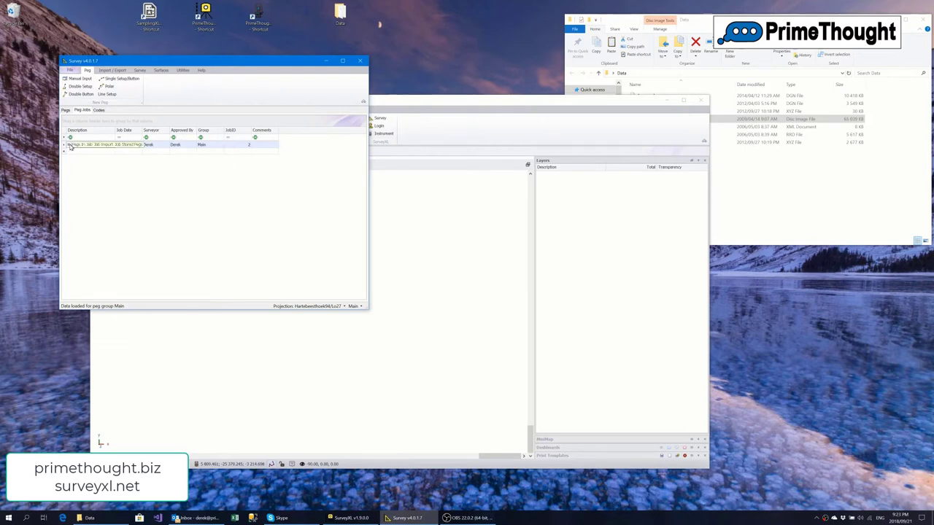
click(69, 146)
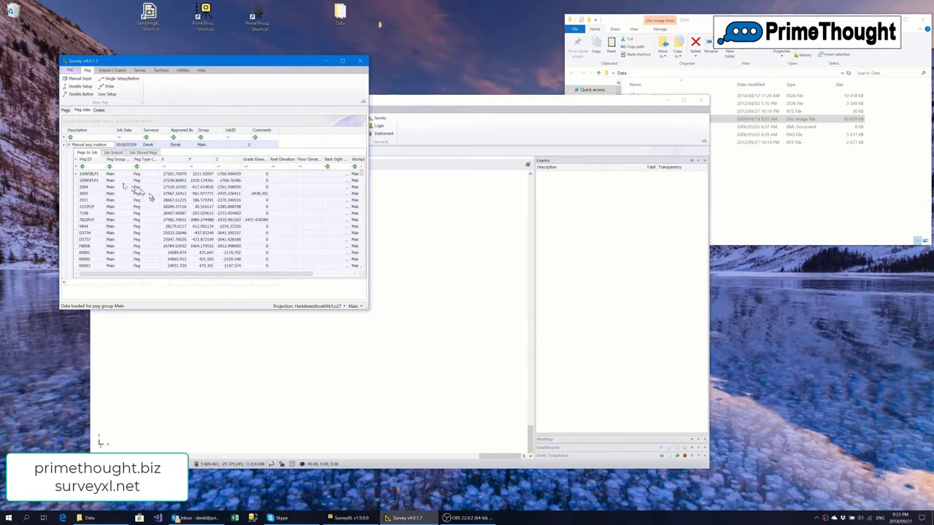
click(70, 146)
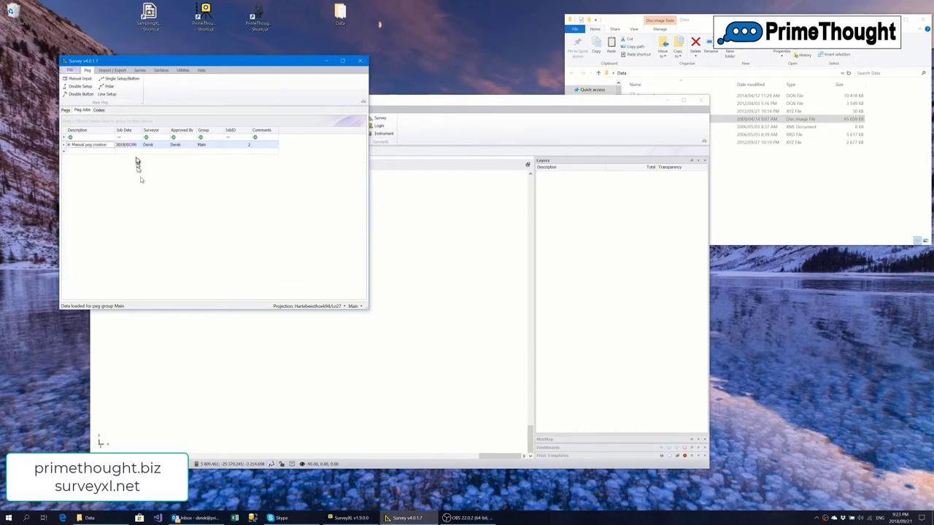
Select pegs K0356 to K0461 in the peg list and plot them on the map
click(65, 111)
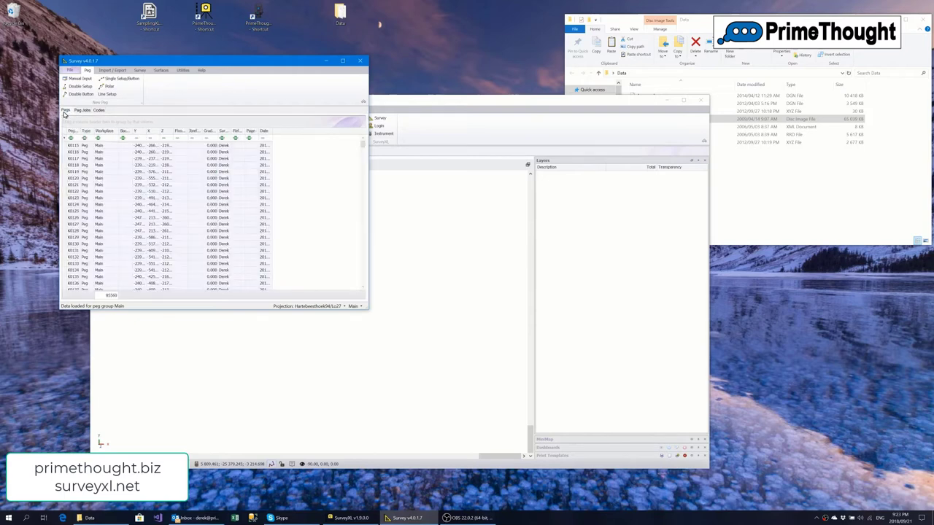
scroll(195, 219, down, 6)
drag(174, 62, 156, 43)
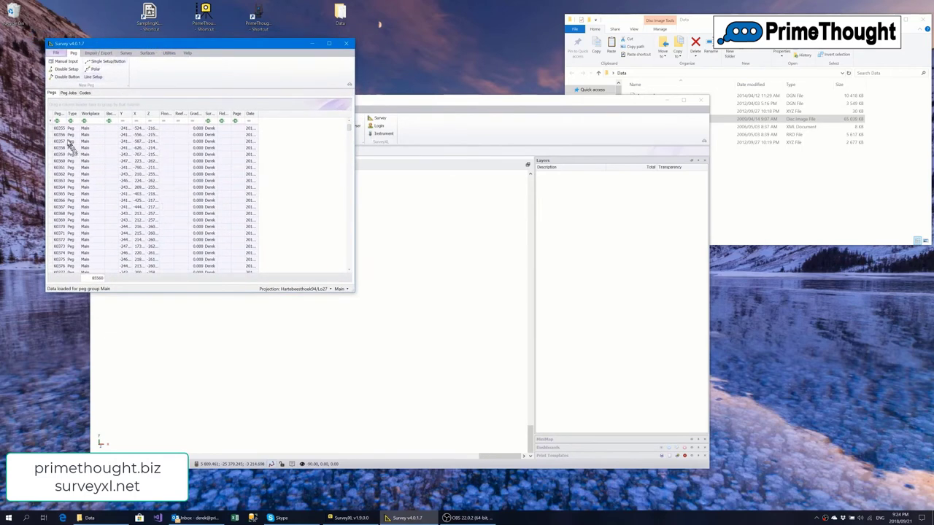
drag(51, 136, 50, 317)
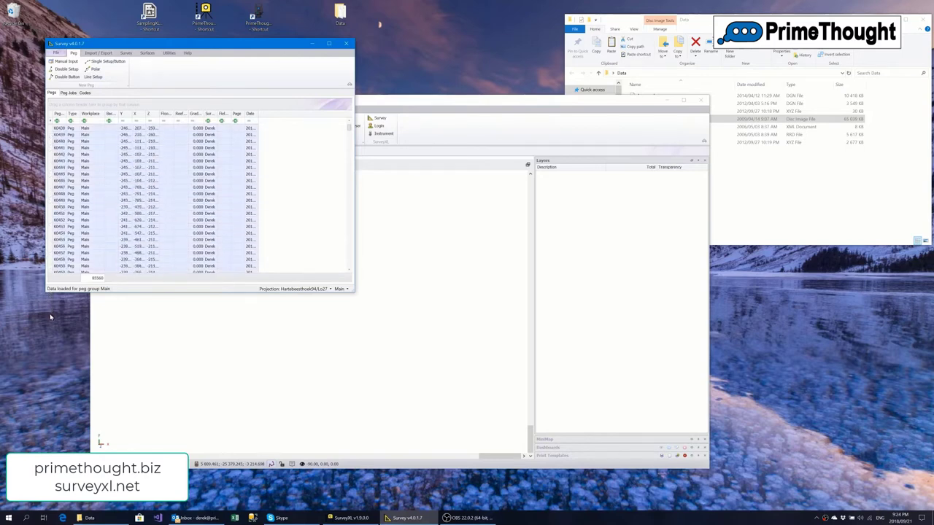
right_click(136, 157)
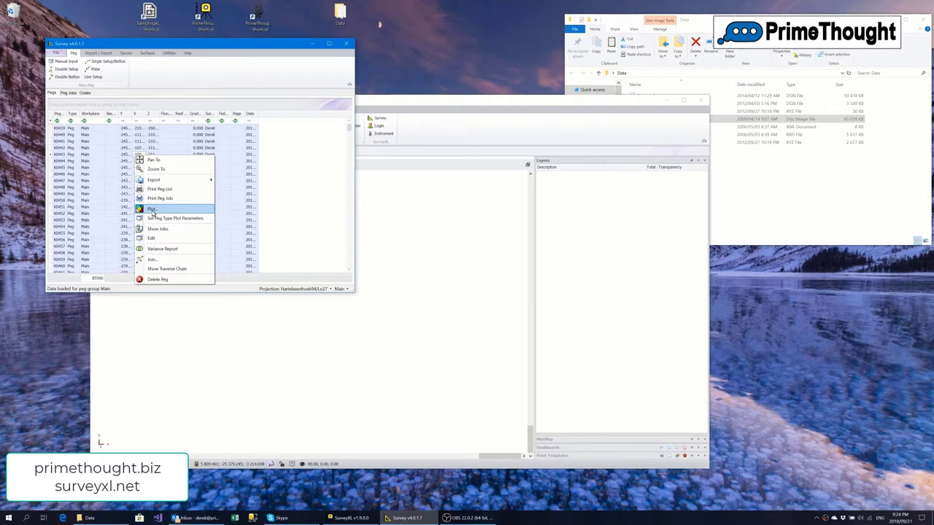
click(151, 210)
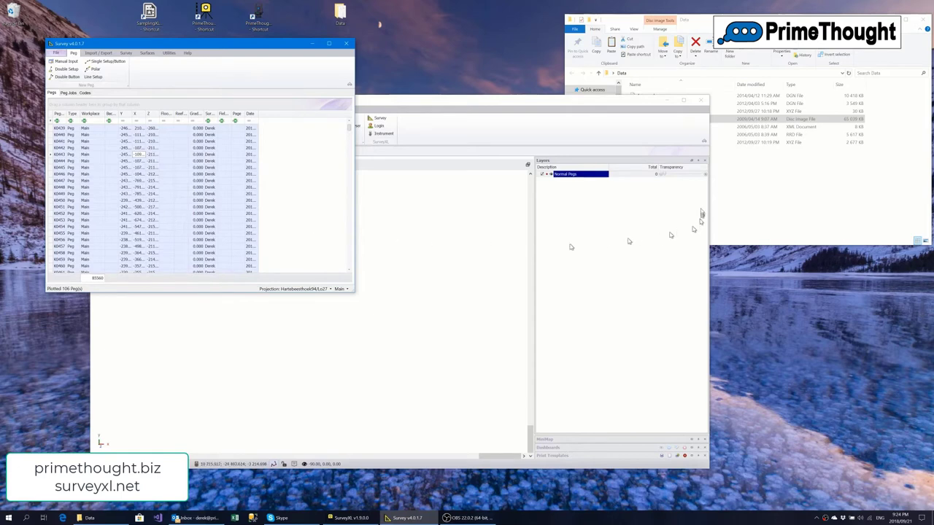
Move the Survey window clear of the map, show the full extent of the plotted pegs, and examine the labels around peg K0450
drag(615, 174, 149, 196)
drag(556, 174, 572, 175)
drag(162, 44, 631, 245)
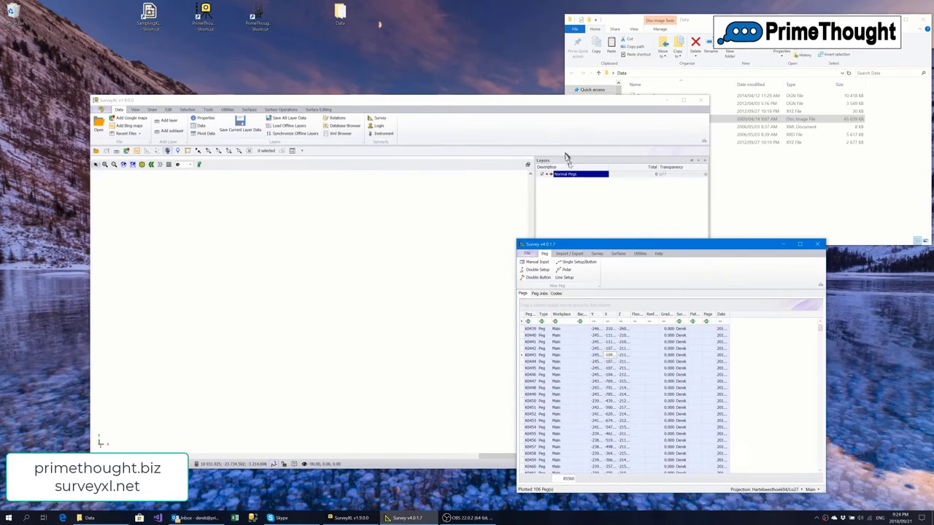
click(132, 166)
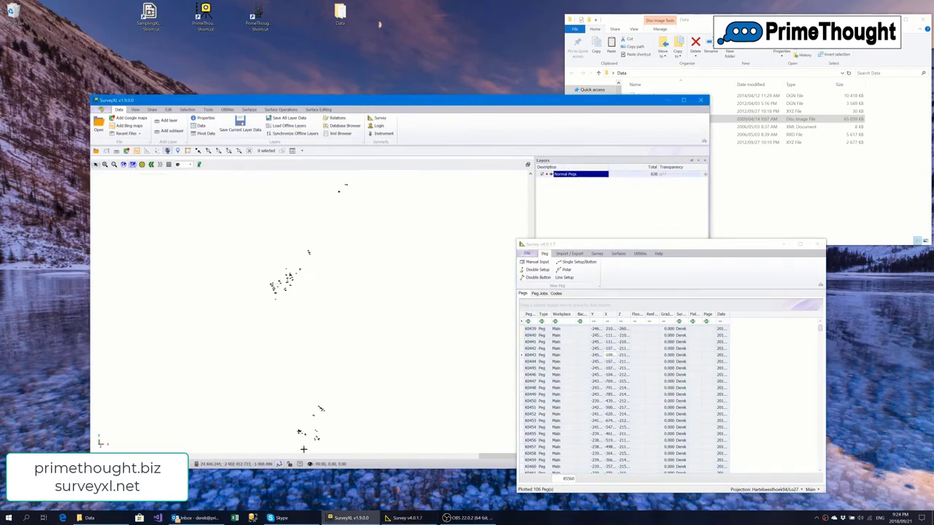
scroll(271, 290, up, 2)
scroll(276, 288, up, 5)
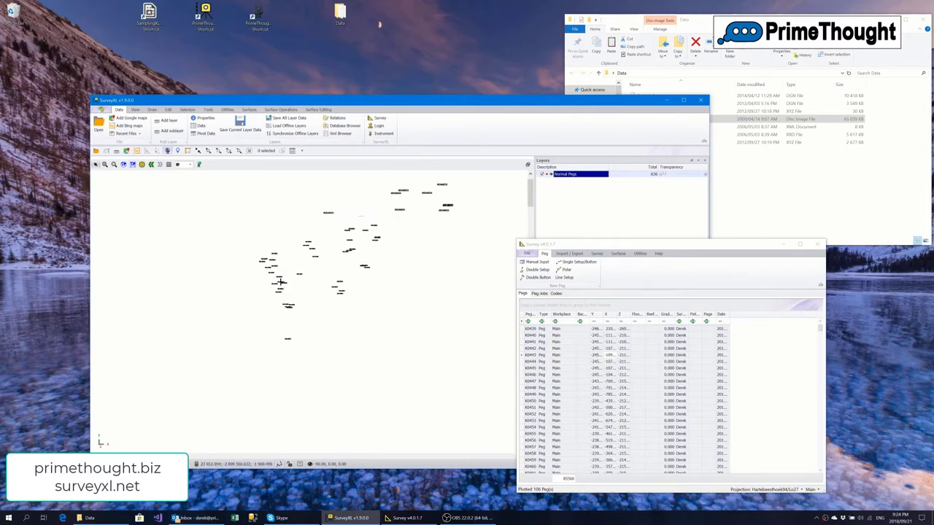
scroll(284, 285, up, 5)
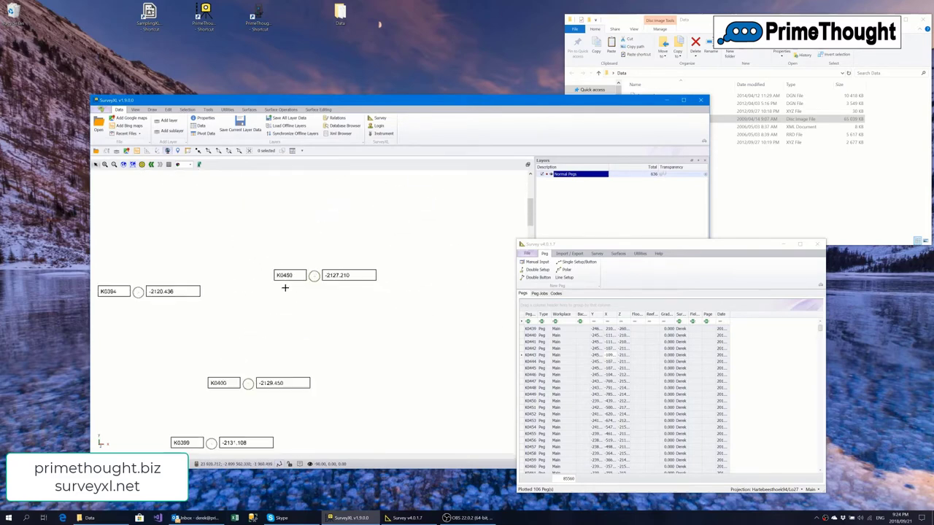
scroll(410, 286, down, 1)
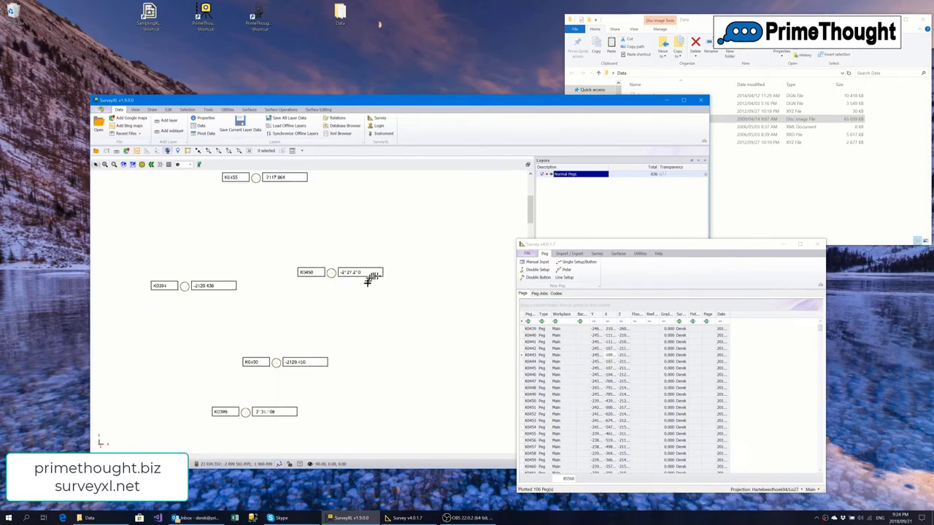
scroll(375, 265, up, 1)
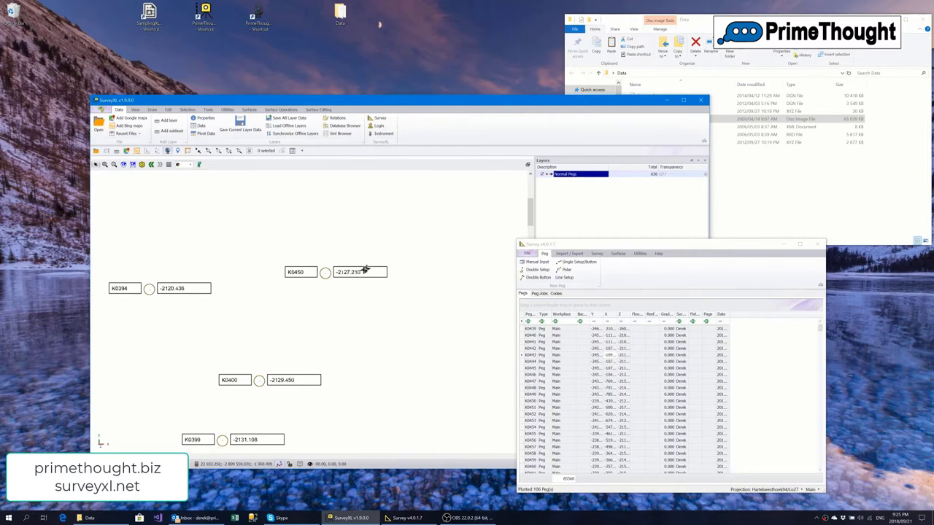
scroll(364, 270, down, 1)
Move the Survey window over the map, review the peg group and peg type codes, and make the codes editable
drag(568, 246, 337, 90)
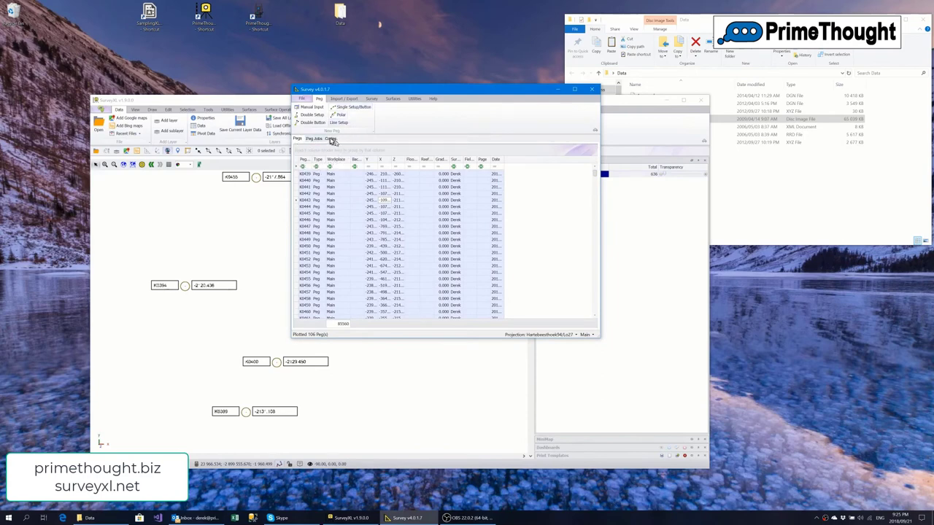
click(331, 140)
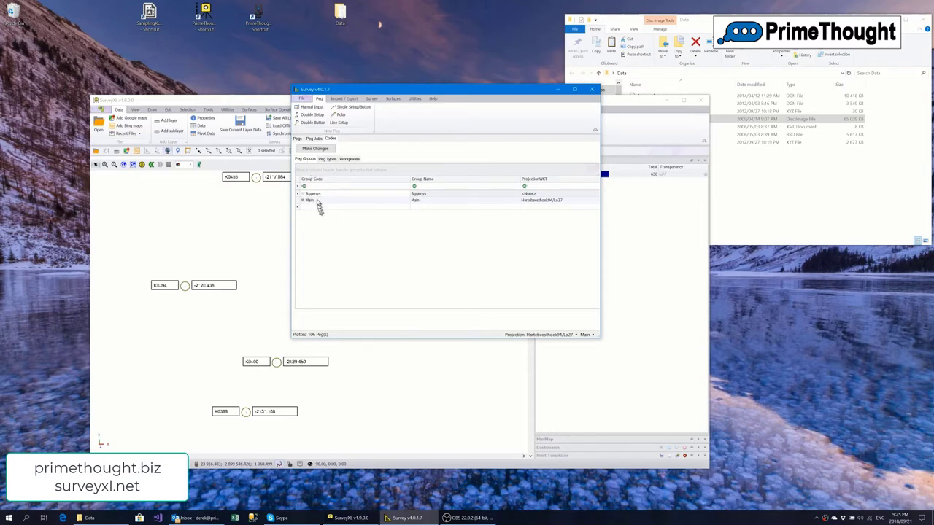
click(326, 160)
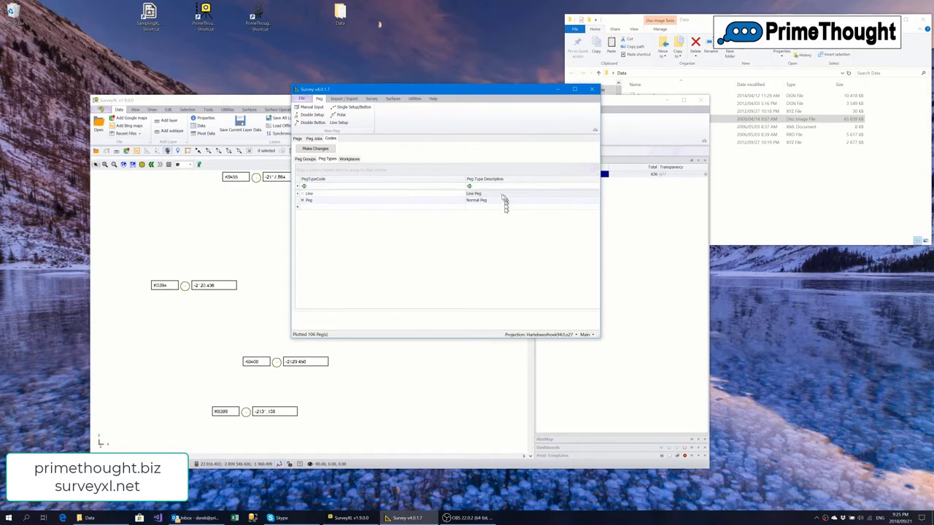
click(315, 150)
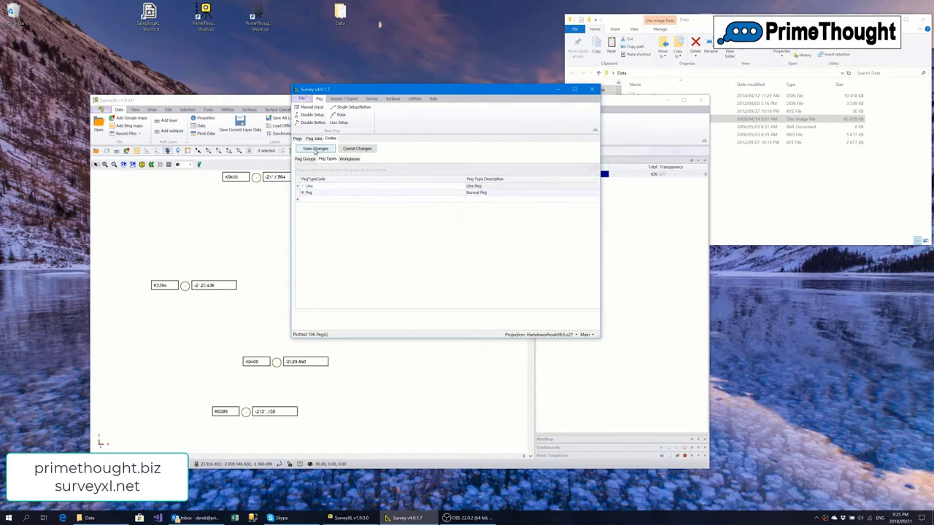
Examine the plotting and styling parameters of the Normal Peg type, then close them
right_click(478, 196)
click(521, 206)
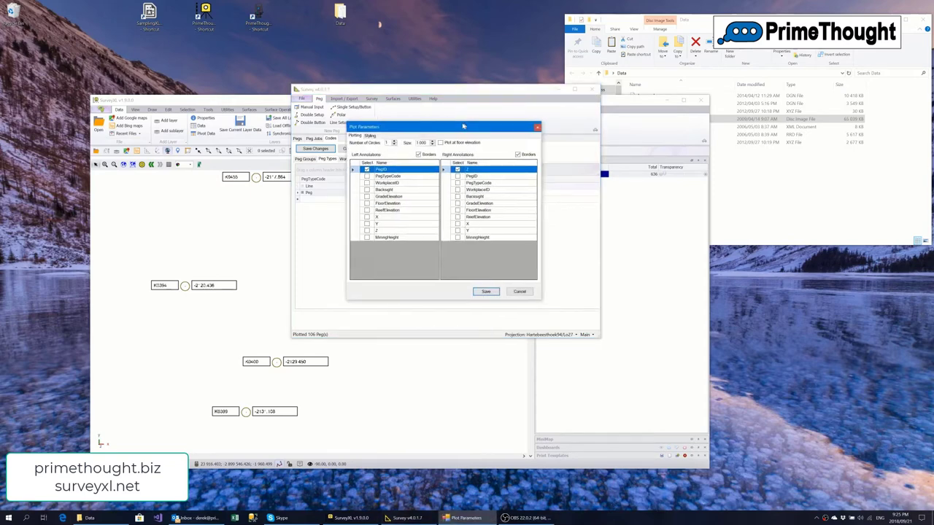
drag(463, 127, 364, 116)
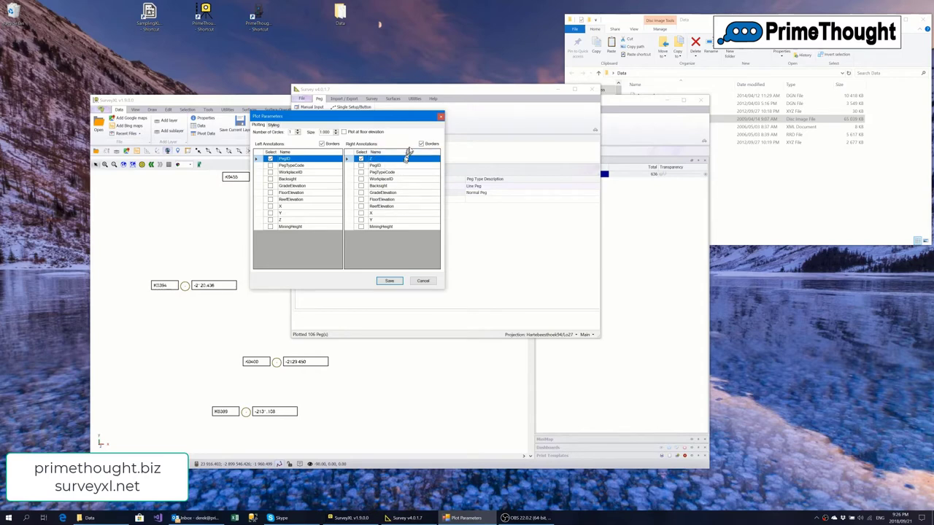
click(273, 125)
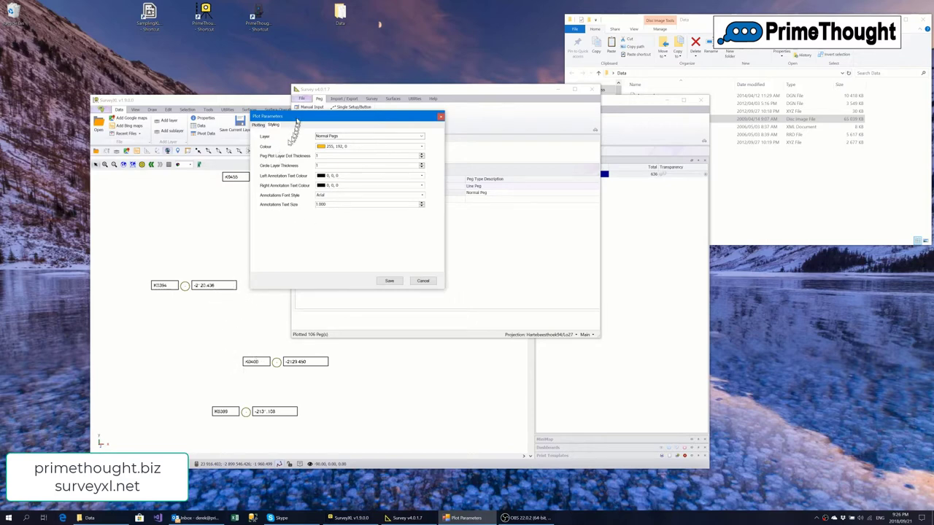
mouse_move(297, 118)
mouse_down()
mouse_move(439, 203)
mouse_move(360, 171)
mouse_move(359, 183)
mouse_move(418, 188)
mouse_move(402, 186)
mouse_move(435, 140)
mouse_move(338, 111)
mouse_move(351, 169)
mouse_move(375, 136)
mouse_move(346, 121)
mouse_up()
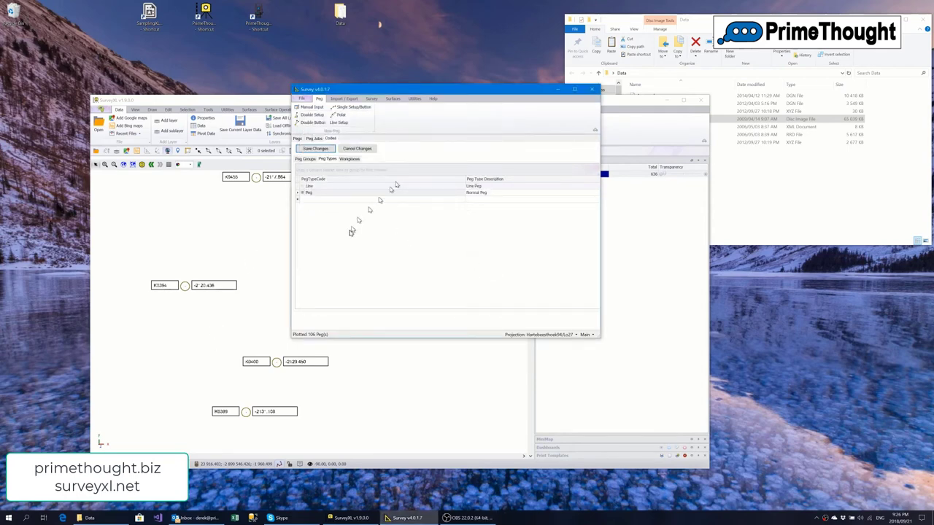
Review the workplace codes and examine the Main workplace entry
drag(326, 178, 326, 174)
click(349, 159)
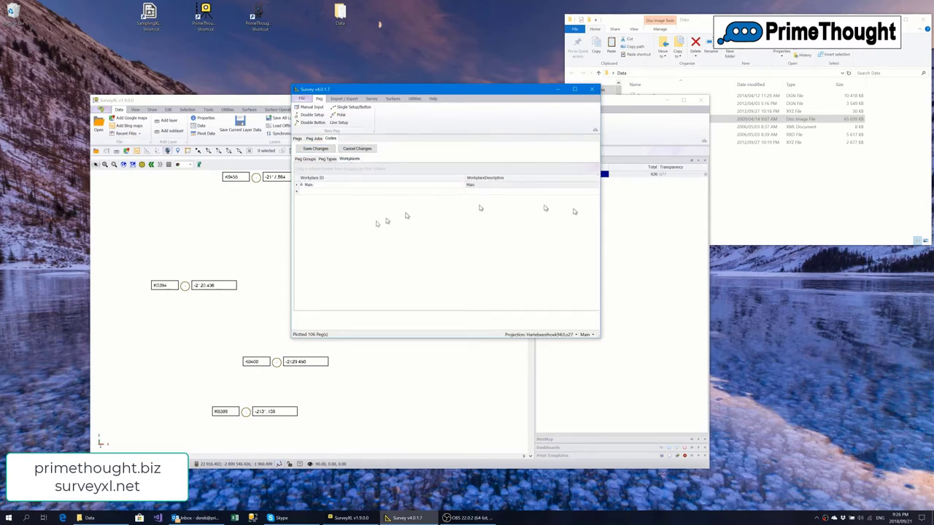
click(303, 190)
click(300, 187)
click(300, 187)
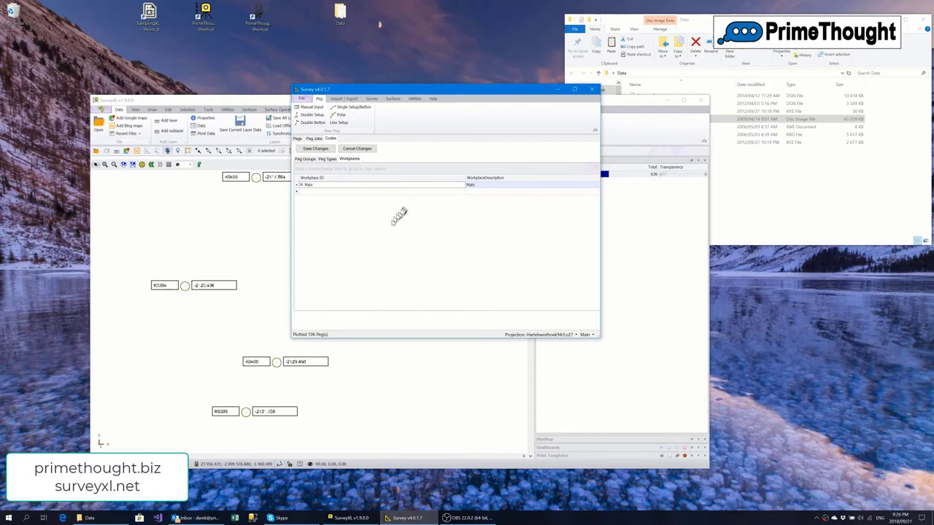
Examine the Main peg group's projection definition in an enlarged dialog, cancel it, and close the Survey module
click(327, 159)
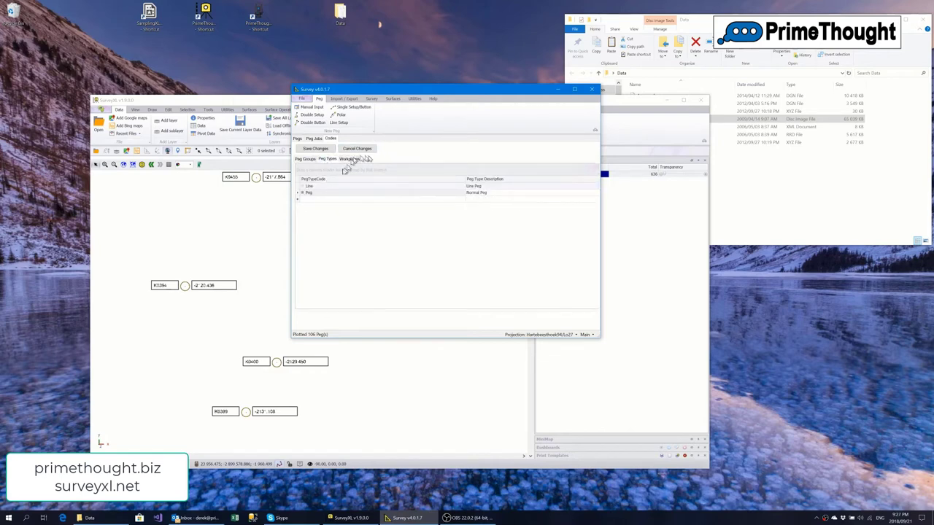
click(302, 159)
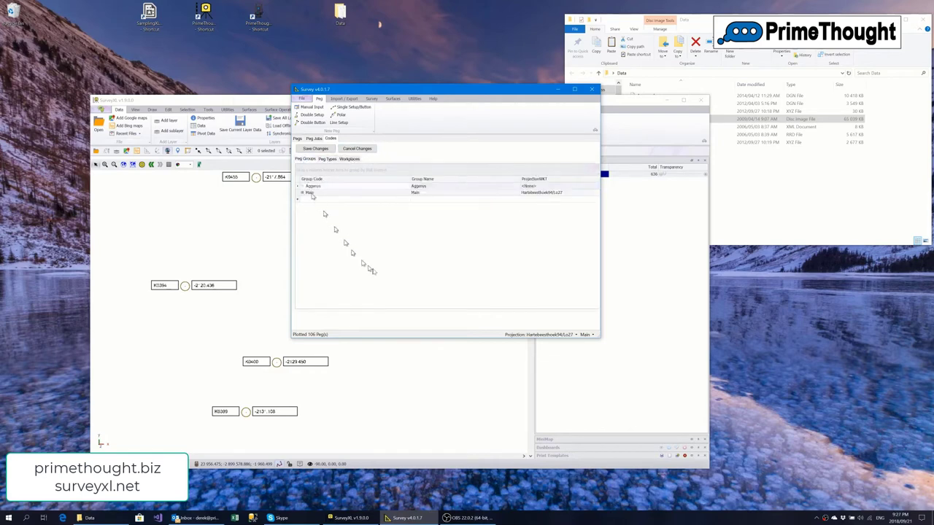
click(549, 194)
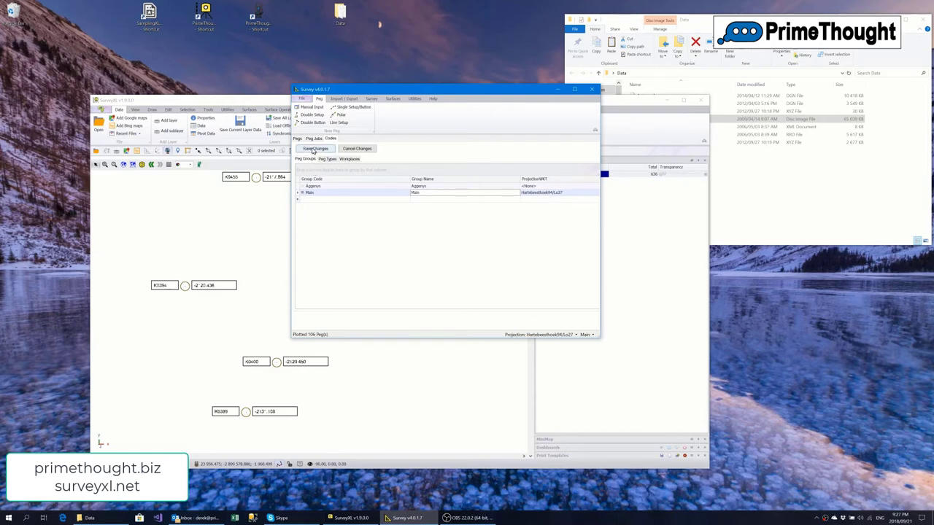
right_click(541, 195)
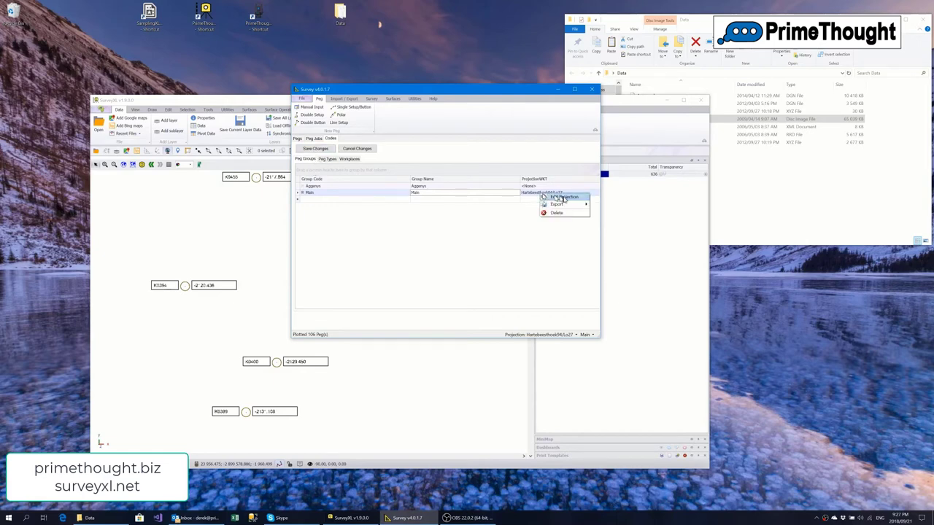
click(574, 197)
double_click(553, 195)
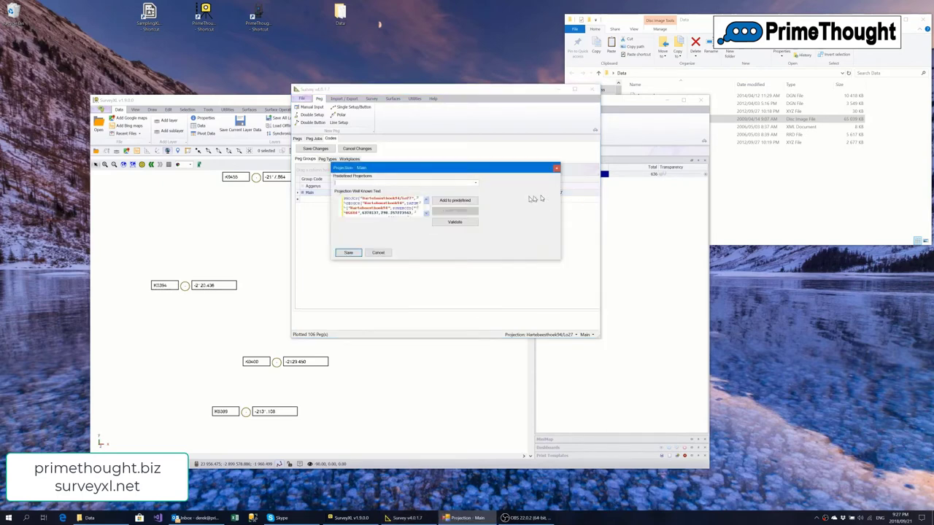
drag(559, 258, 661, 337)
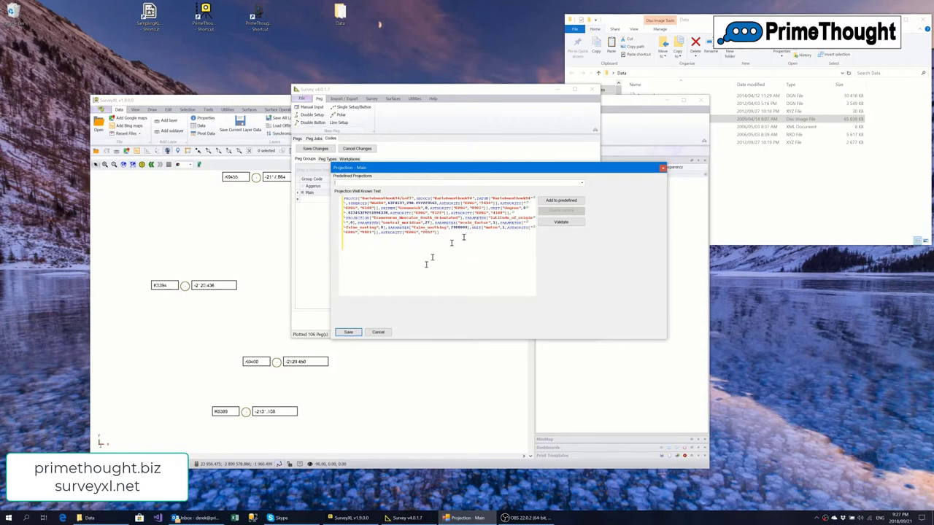
click(377, 333)
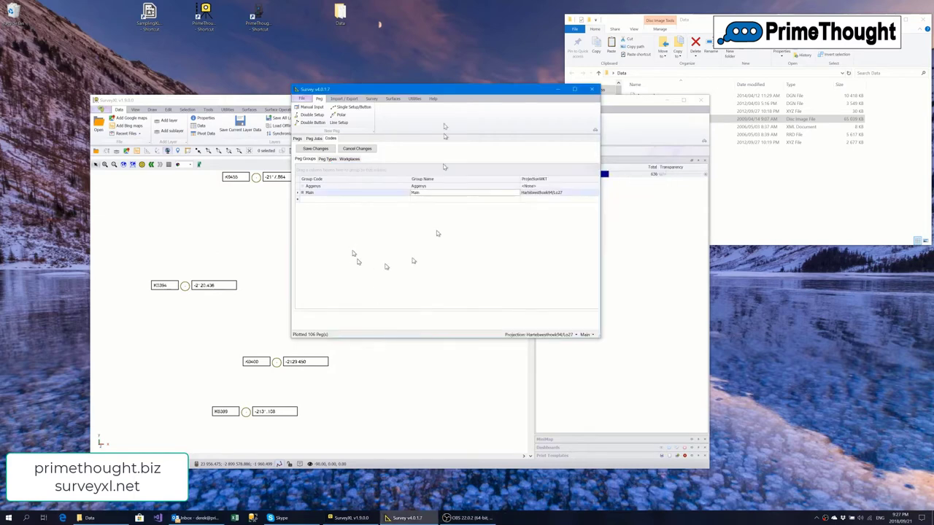
click(592, 91)
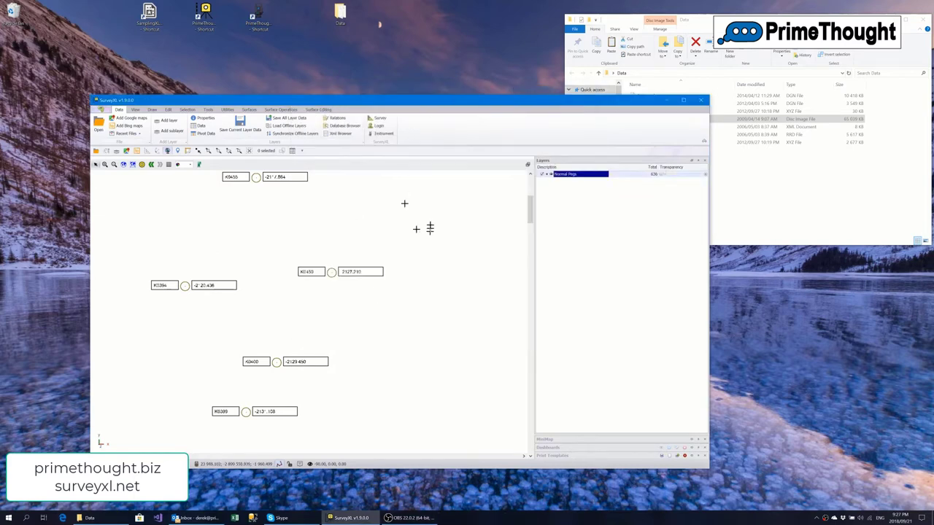
Set the elevation of the map's view center to 0
click(261, 466)
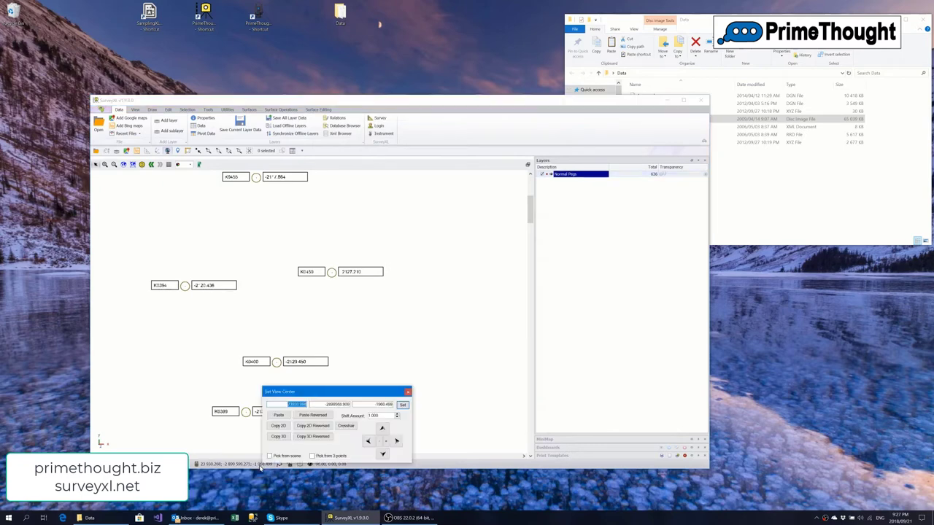
double_click(375, 404)
text(0)
click(407, 393)
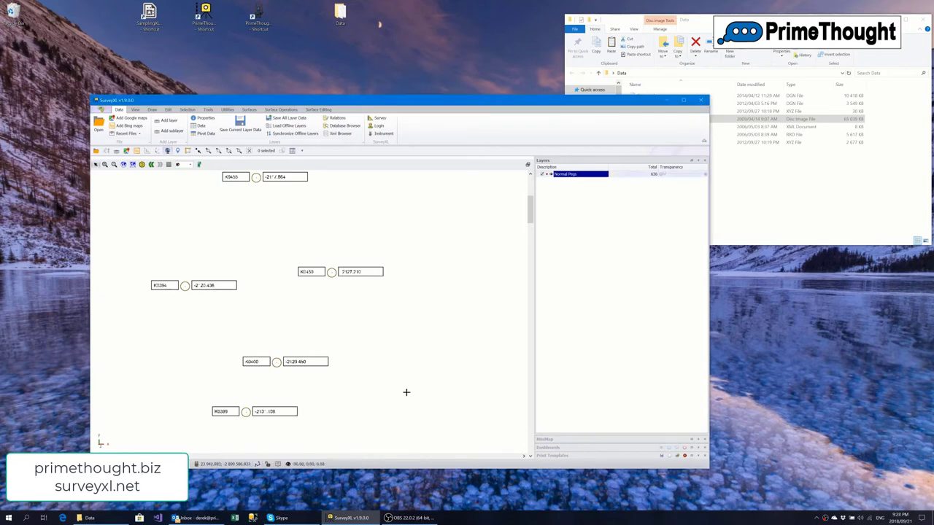
Overlay the Google Roads map, examine where the pegs lie relative to the surrounding roads, and remove the map layer
click(127, 151)
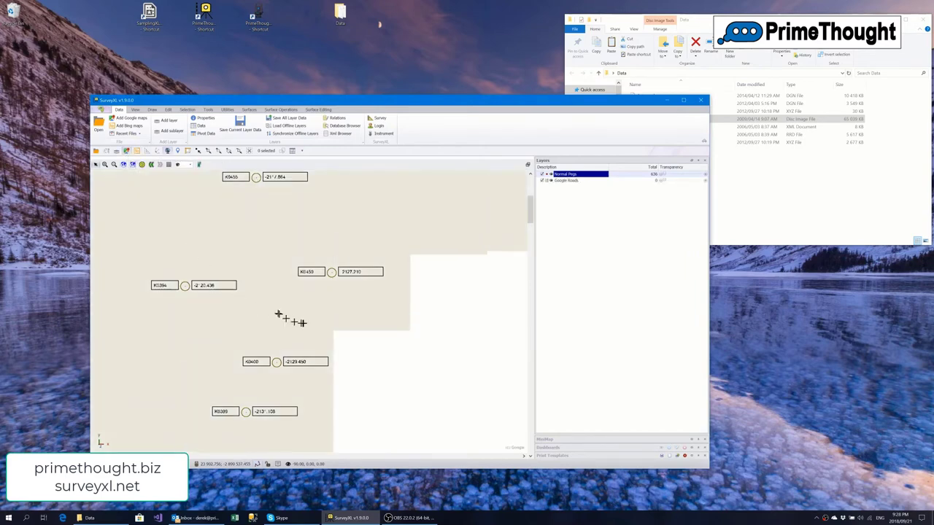
scroll(302, 323, down, 2)
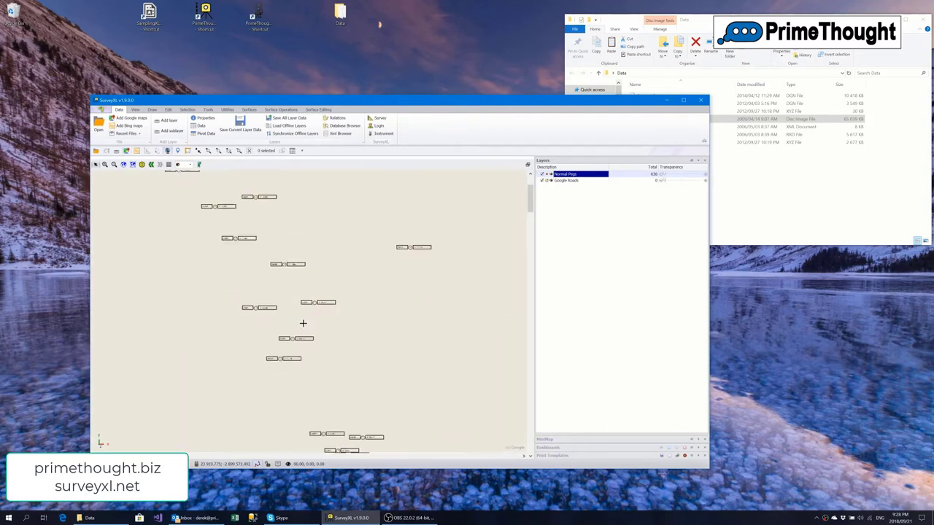
scroll(303, 323, down, 2)
scroll(303, 323, down, 2)
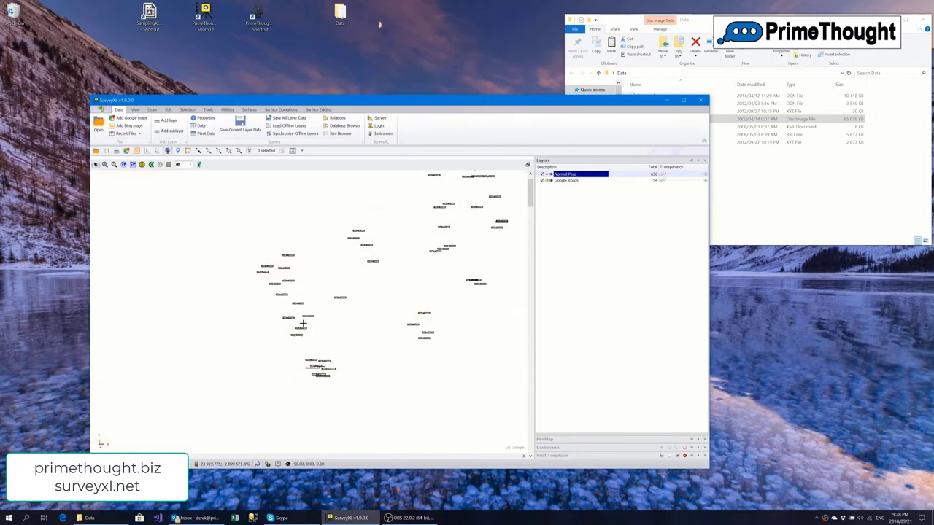
scroll(303, 323, down, 1)
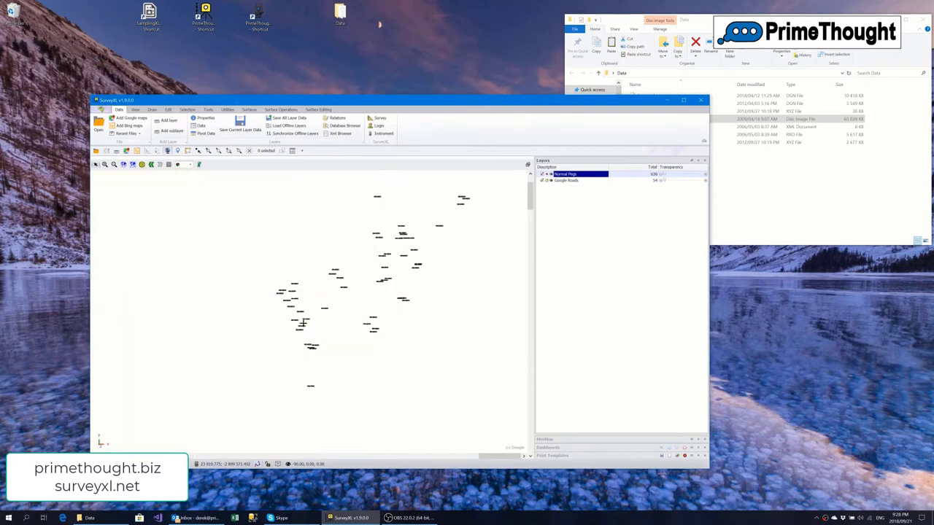
scroll(303, 323, down, 1)
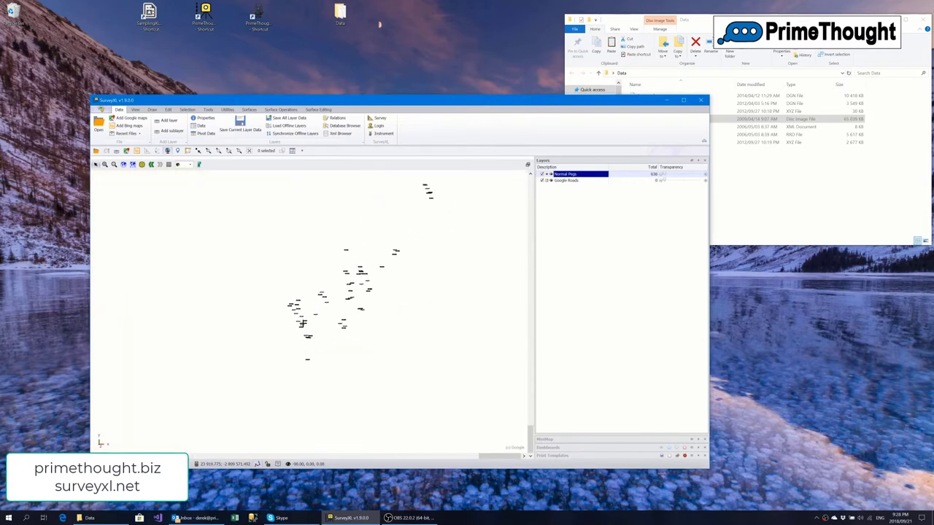
scroll(301, 323, down, 1)
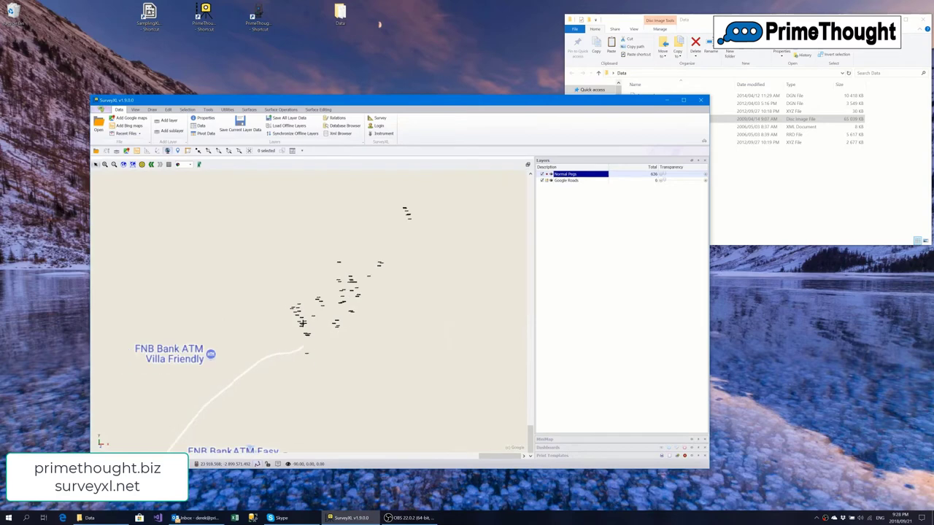
scroll(301, 324, down, 2)
scroll(301, 323, down, 1)
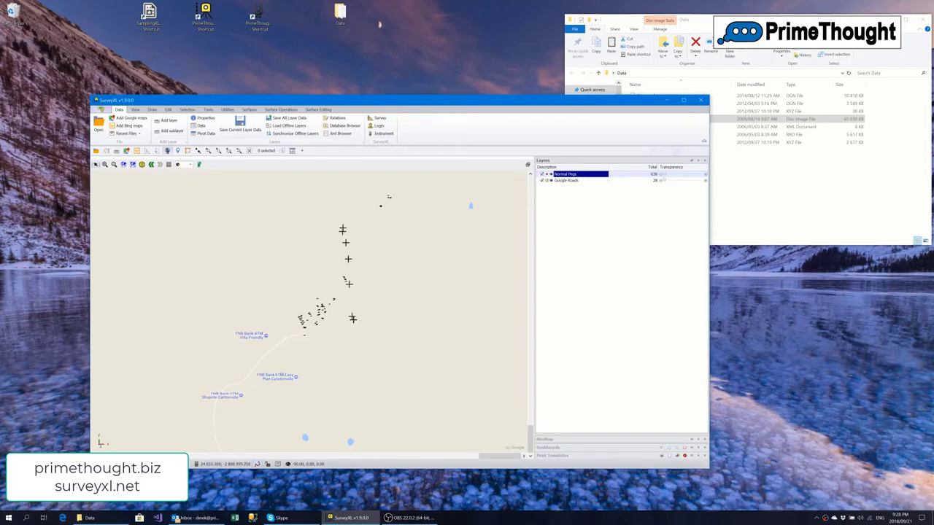
scroll(323, 324, up, 1)
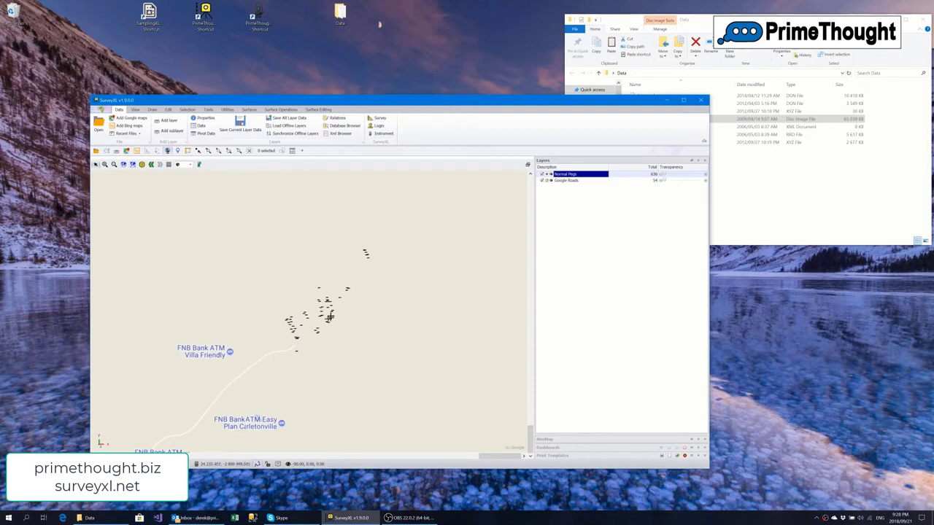
scroll(329, 315, up, 1)
scroll(329, 315, up, 1)
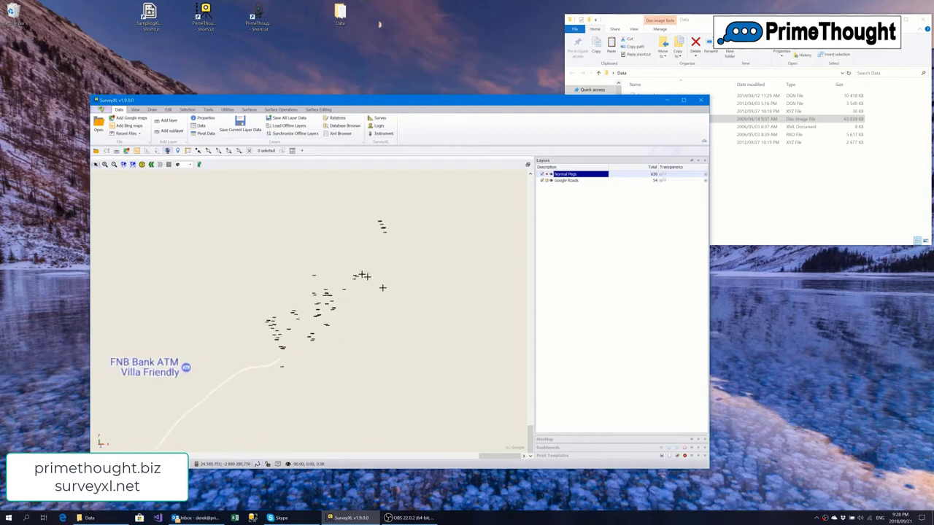
click(126, 151)
Examine the file formats available for saving the Normal Pegs layer data to a file, and leave without saving
scroll(321, 303, up, 2)
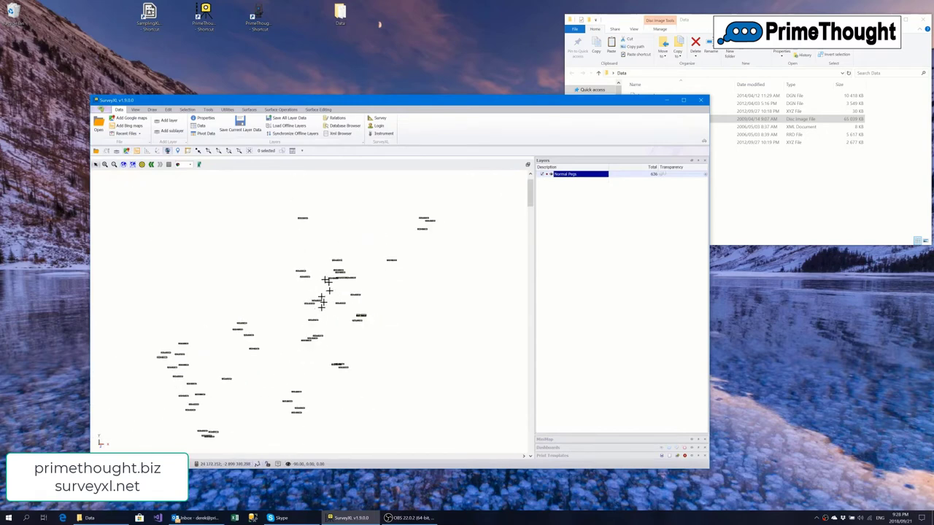
scroll(355, 234, down, 1)
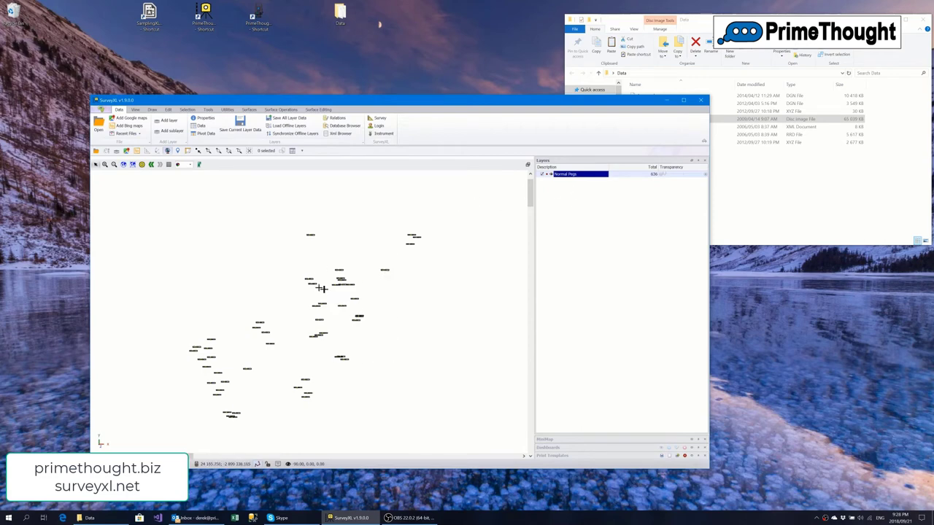
scroll(337, 286, up, 1)
scroll(337, 287, up, 1)
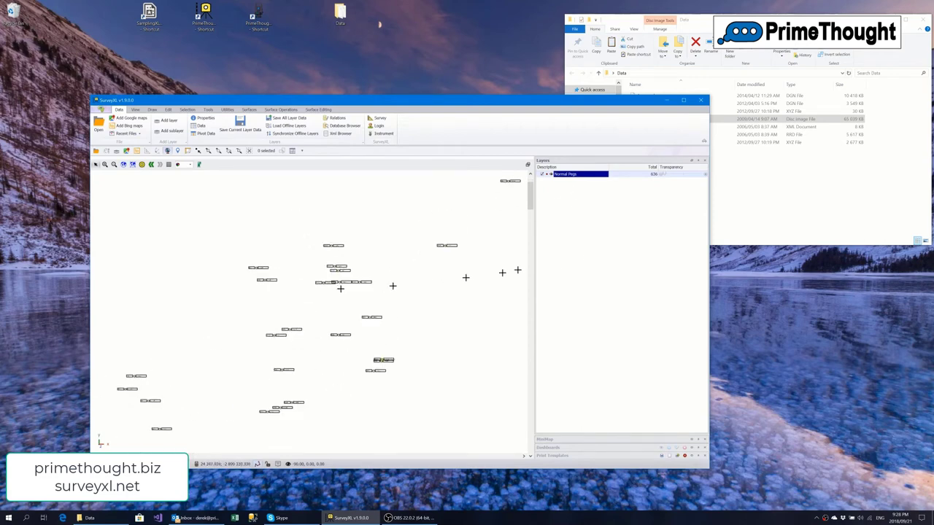
right_click(563, 176)
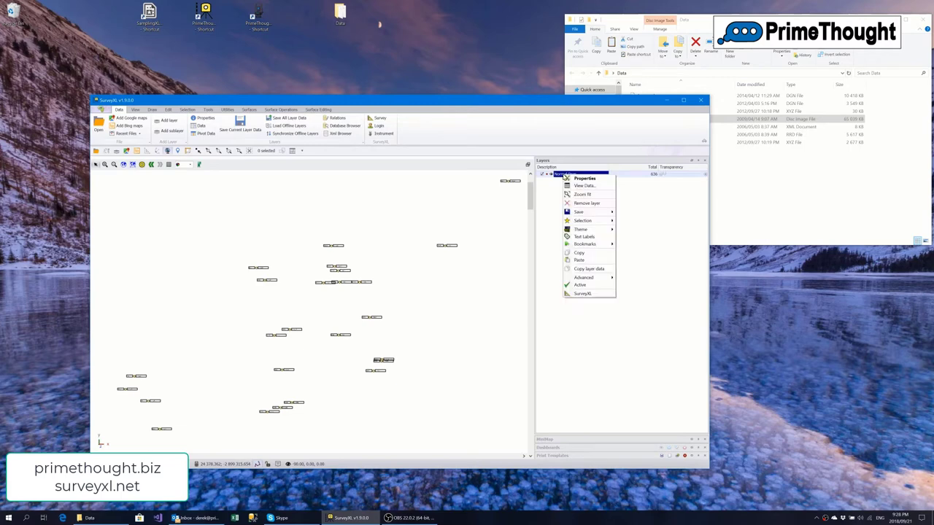
mouse_move(584, 212)
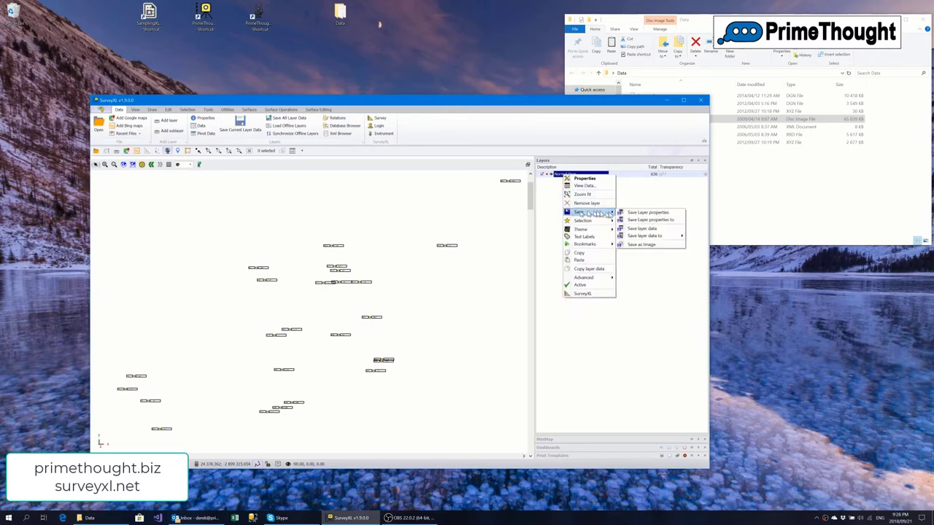
mouse_move(677, 236)
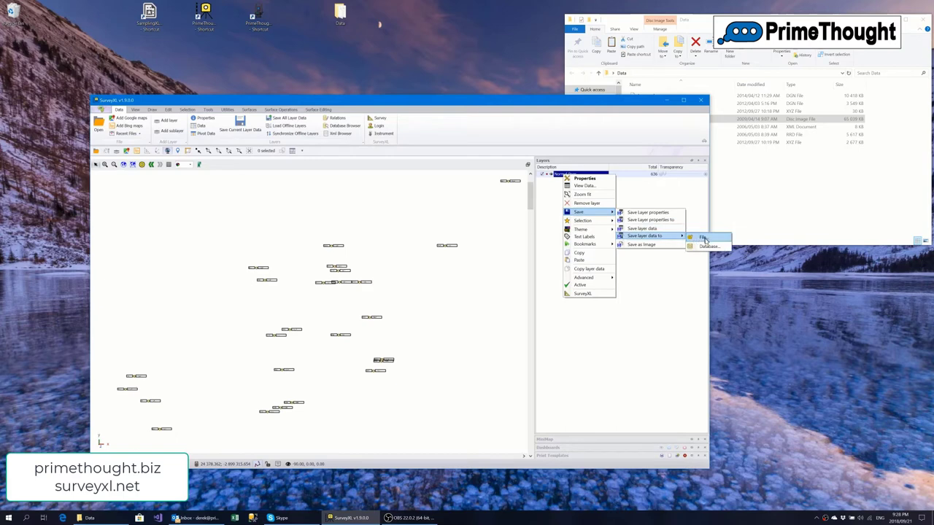
click(702, 237)
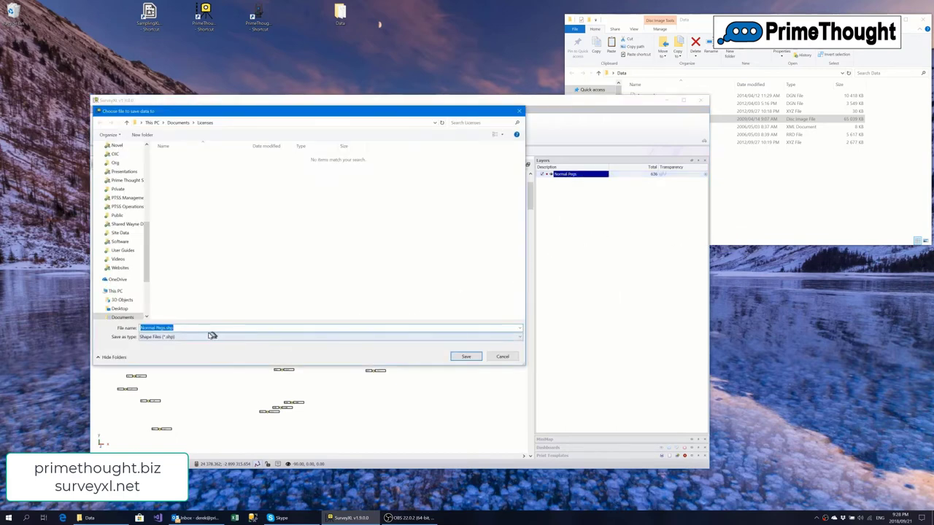
click(207, 338)
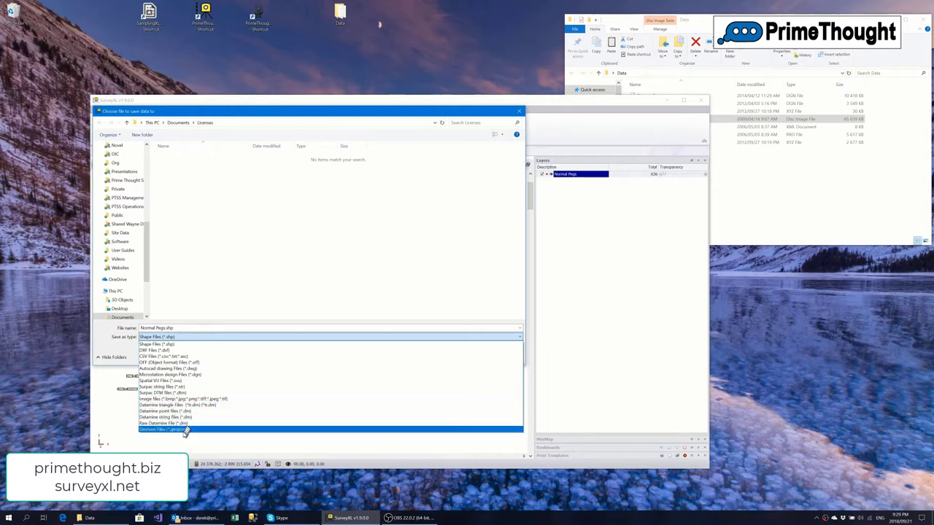
click(382, 238)
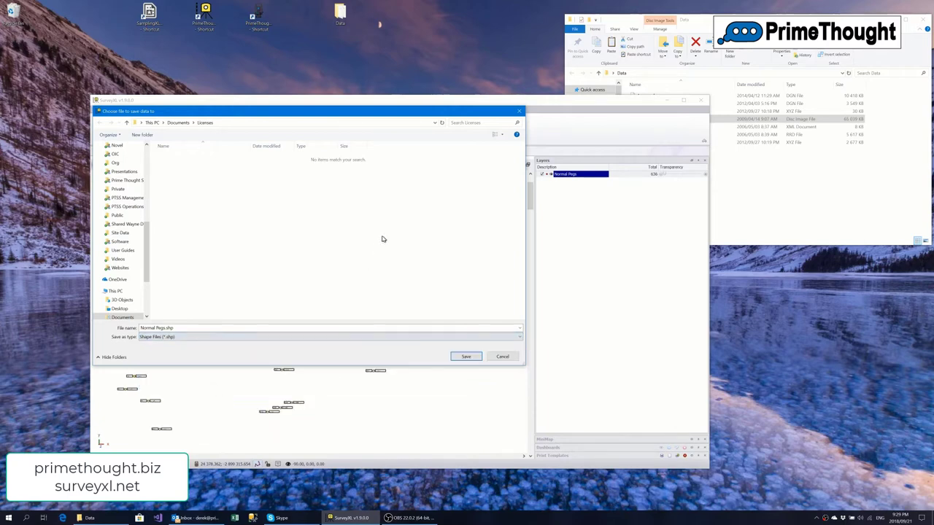
click(519, 113)
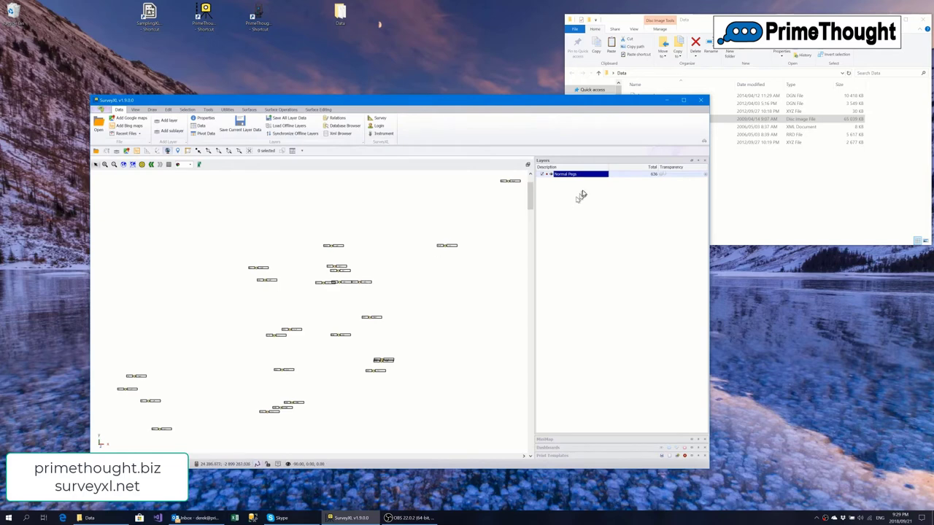
Hide the Normal Pegs layer on the map
scroll(327, 286, up, 2)
scroll(329, 285, down, 2)
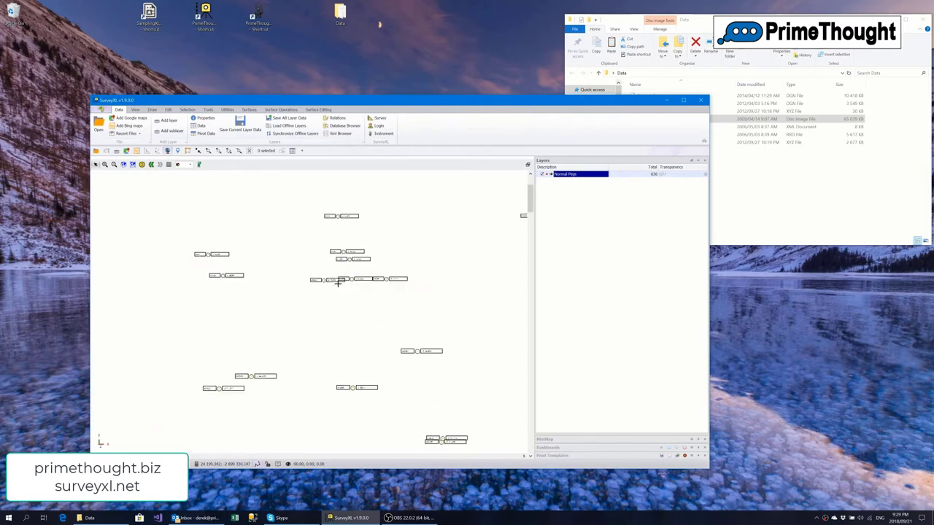
click(542, 174)
click(543, 175)
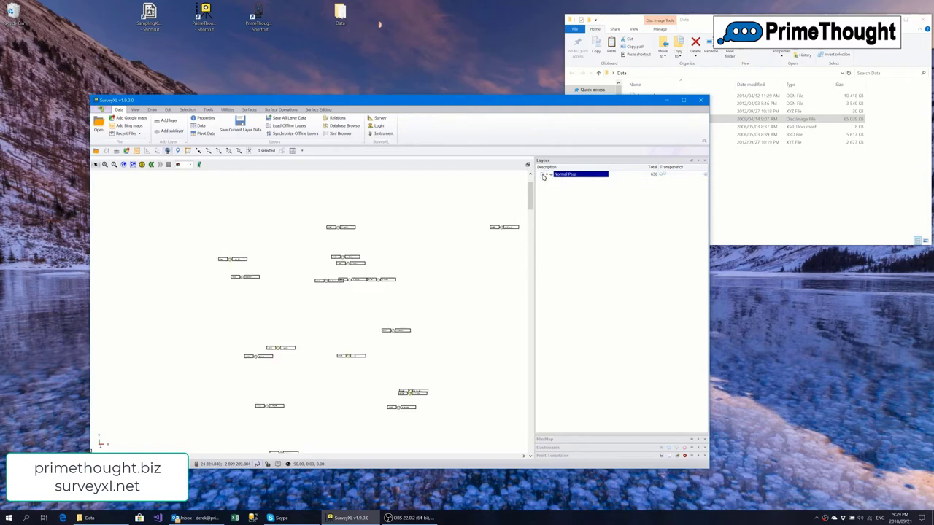
click(543, 175)
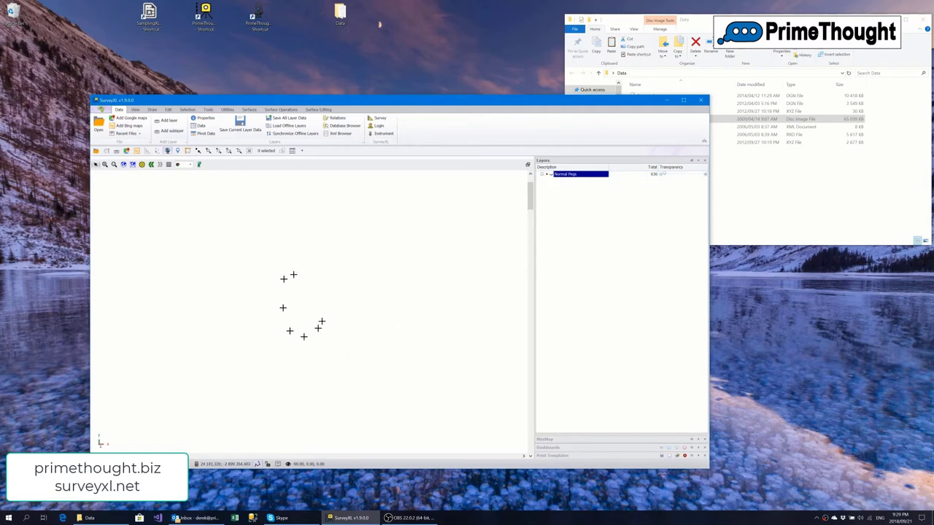
Open the Survey module and enlarge its window so more of the peg list fits
click(380, 118)
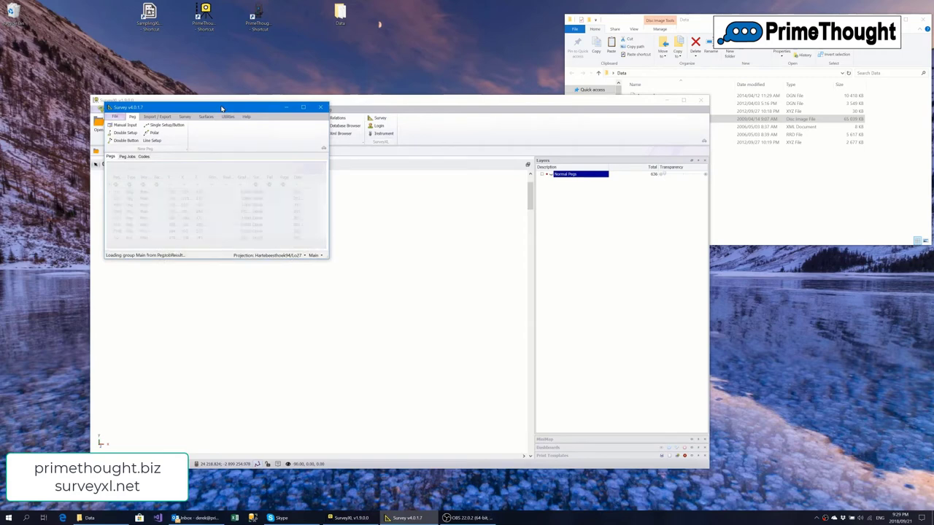
drag(222, 108, 283, 111)
drag(391, 260, 548, 414)
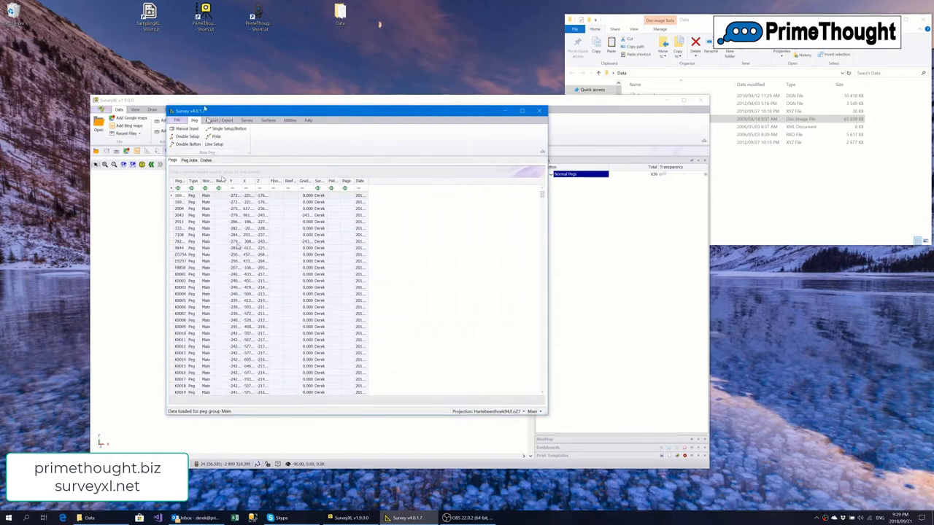
Review the methods for creating a new peg: Manual Input, Double Setup, Double Button, Single Setup/Button, Polar and Line Setup
click(196, 128)
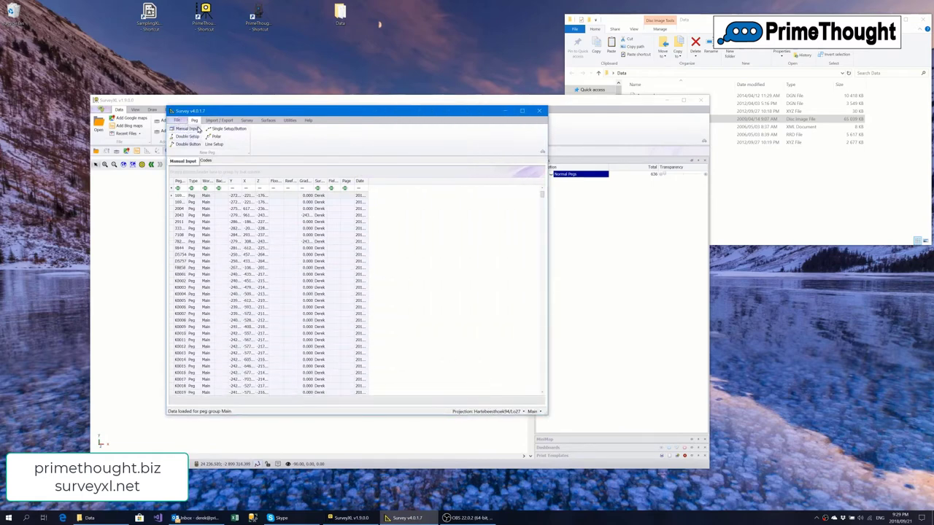
click(186, 138)
click(193, 144)
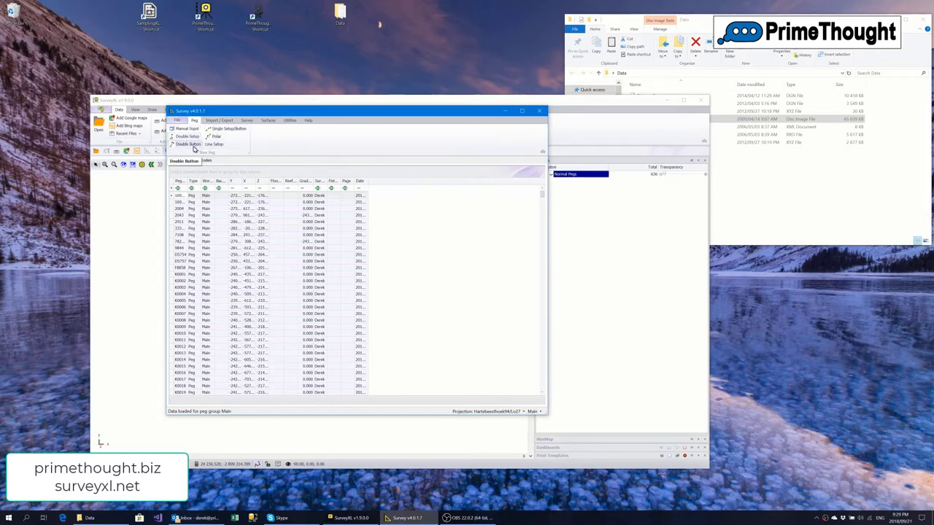
click(220, 129)
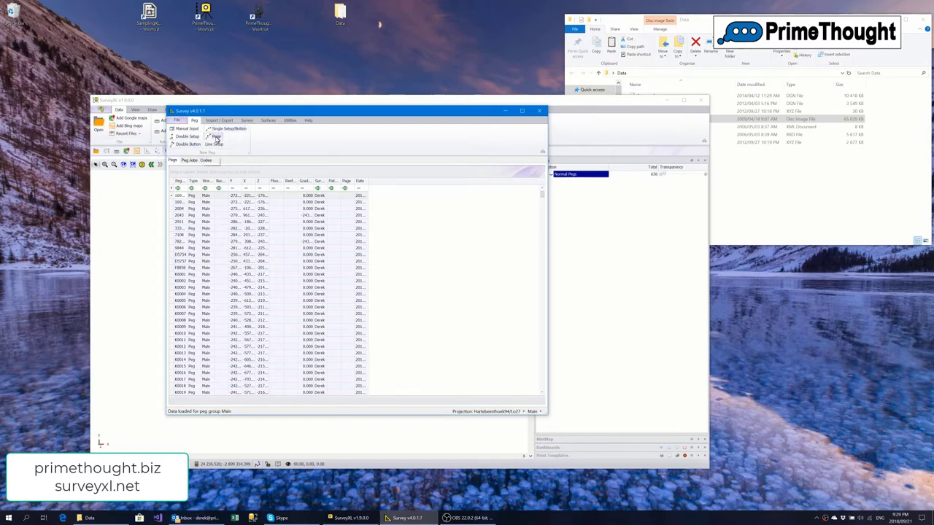
click(216, 145)
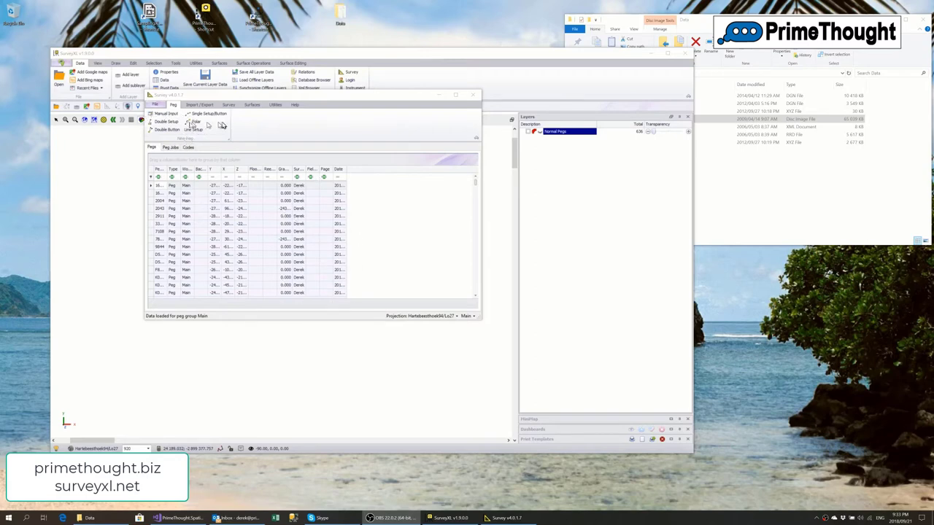
Open a new Double Setup peg form and review its angles, distances, results, grade, fieldbook, comments and back check sections
click(160, 122)
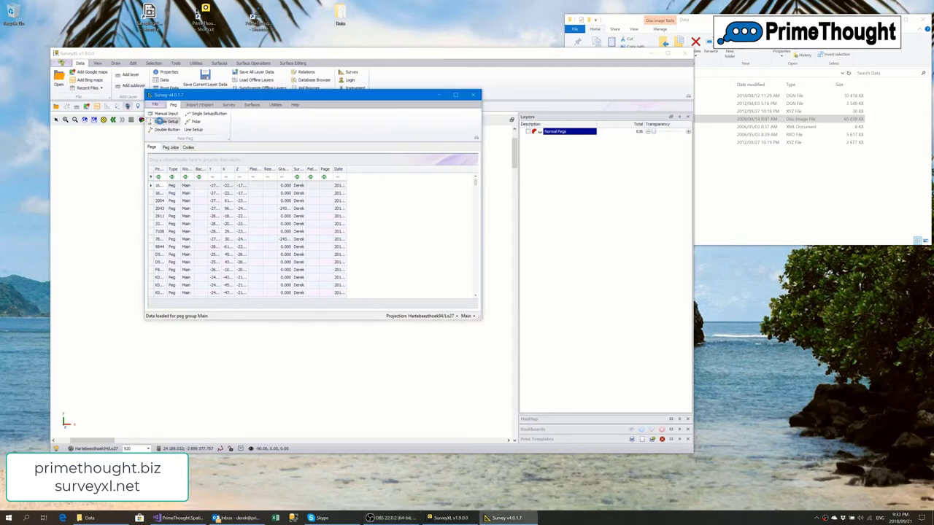
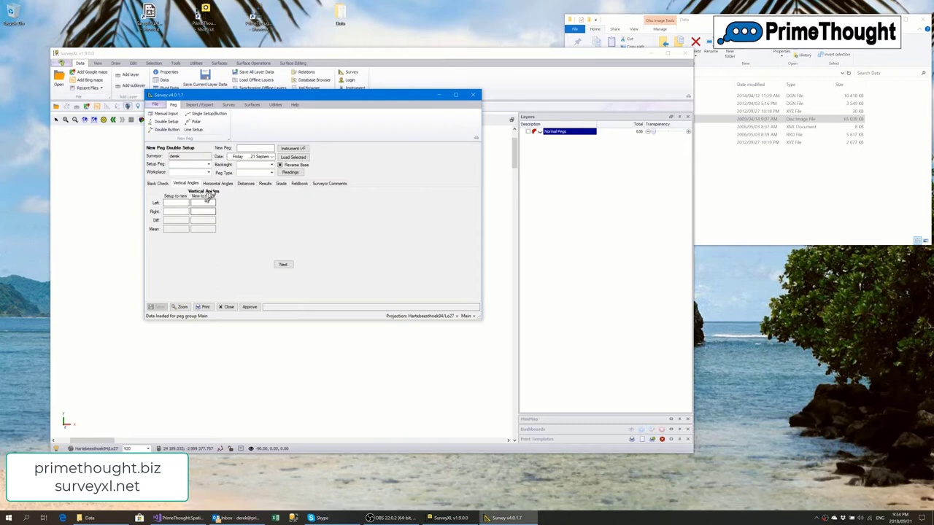
click(217, 183)
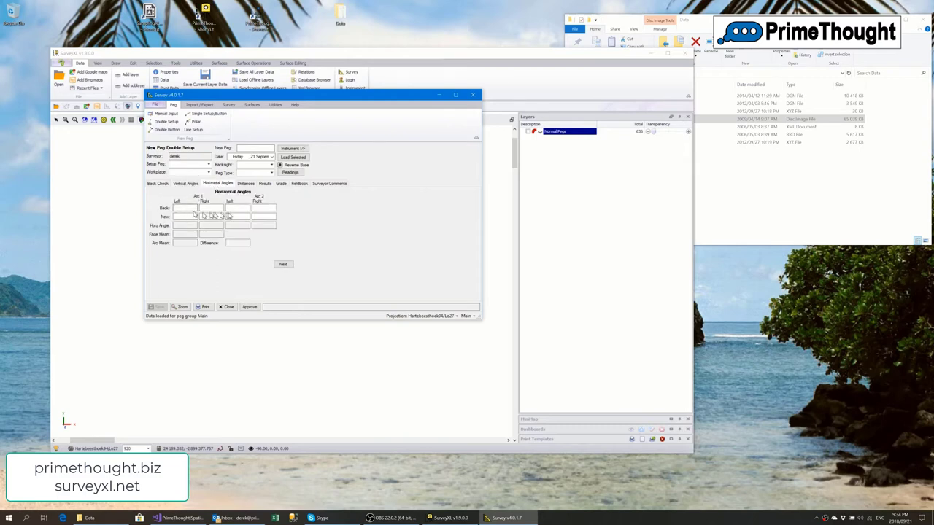
click(246, 183)
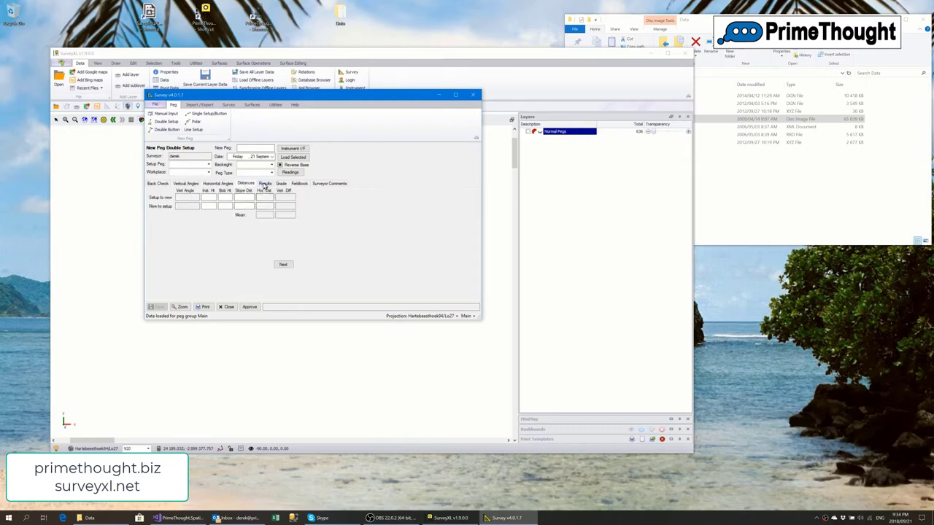
click(264, 184)
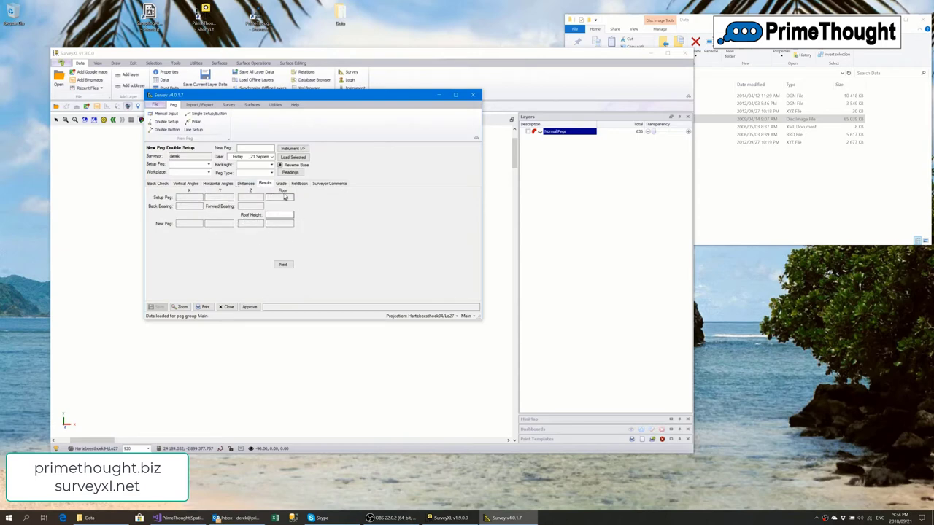
click(283, 185)
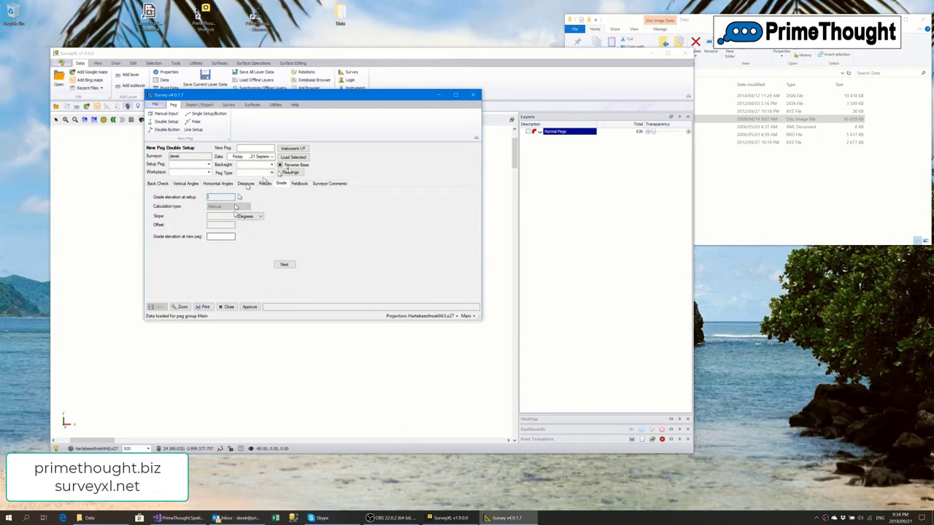
click(304, 184)
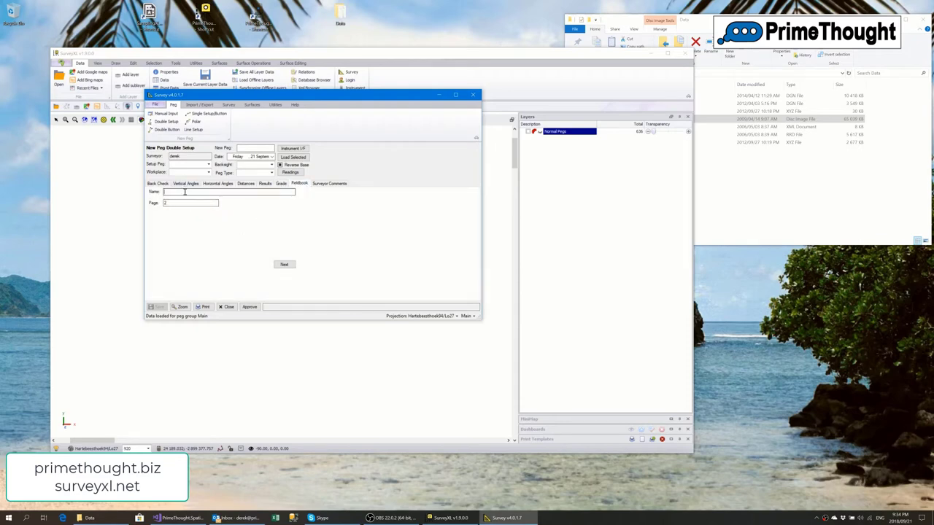
click(325, 184)
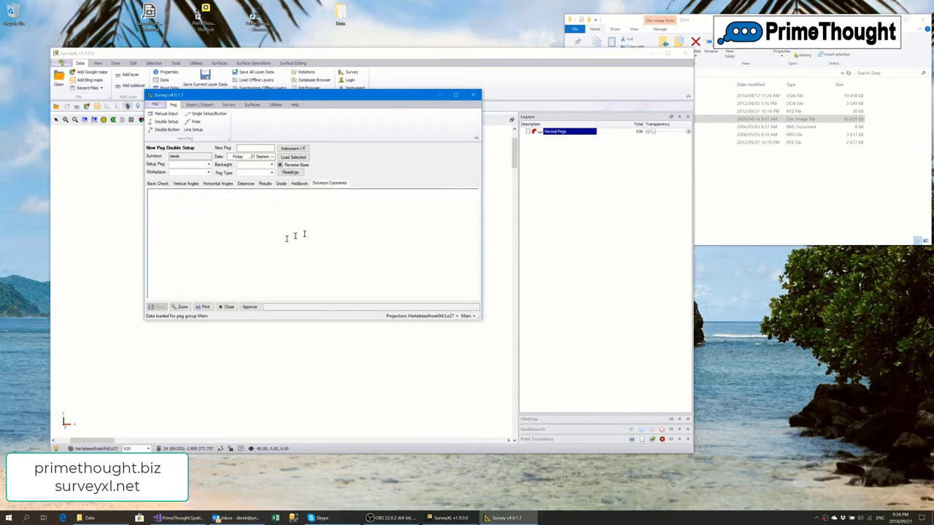
click(157, 183)
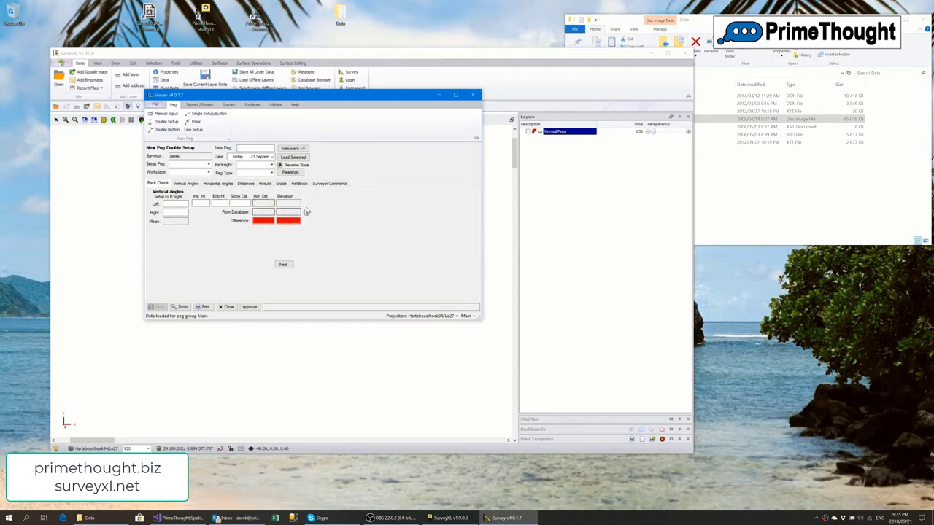
Launch the PrimeThought Instrument program from the desktop and place its window beside the new peg form
drag(252, 96, 293, 141)
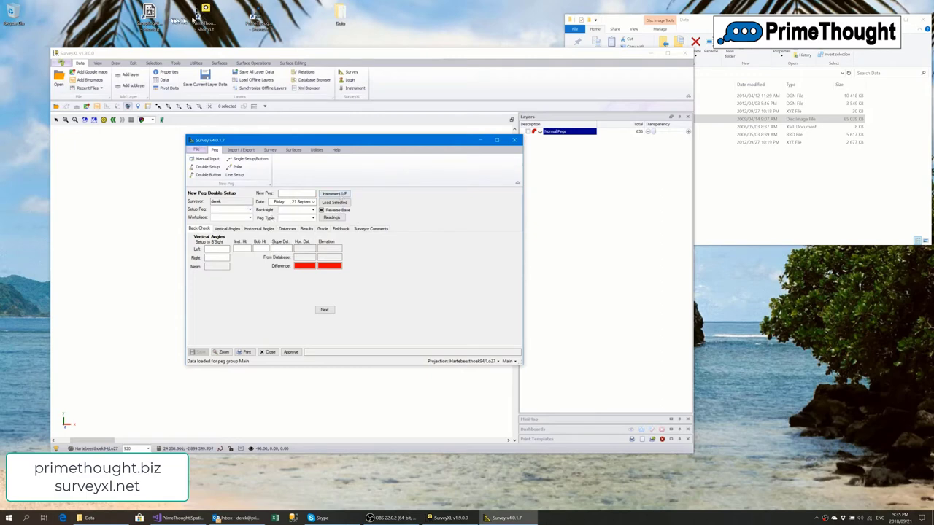
double_click(255, 22)
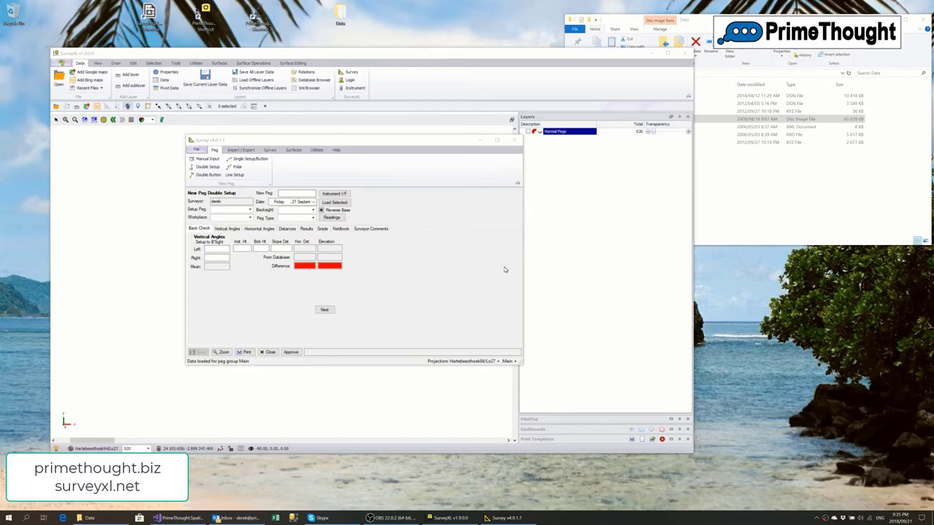
drag(297, 129, 564, 121)
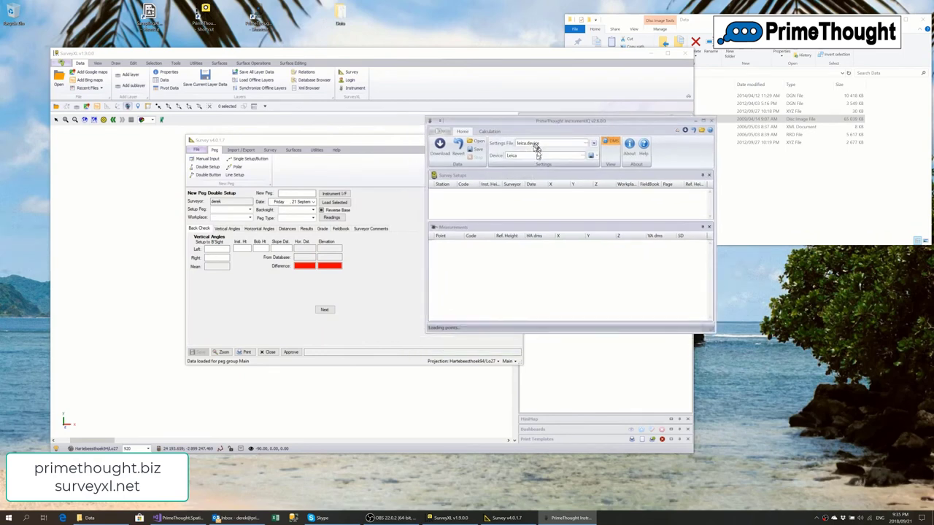
View the Leica device's communication settings, including comm port, baud rate, parity, data bits, stop bits and handshake, without changing them
click(588, 159)
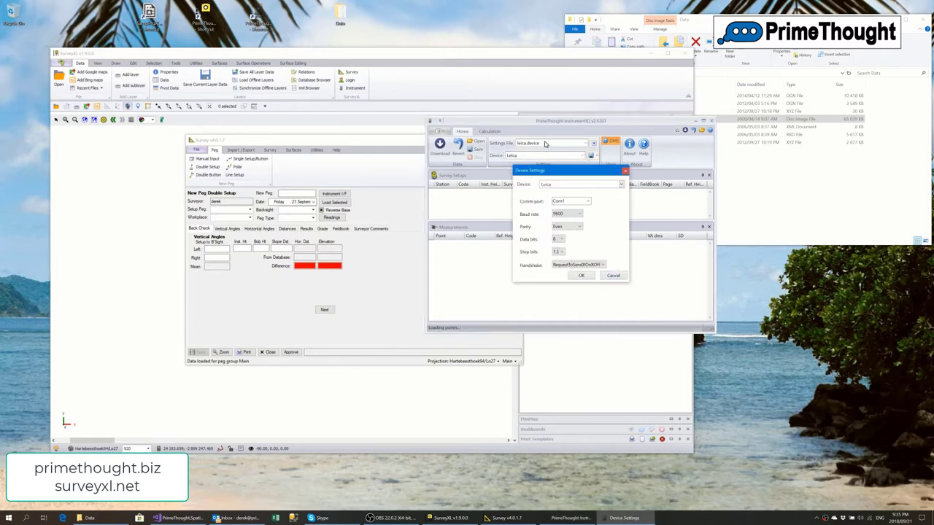
click(613, 276)
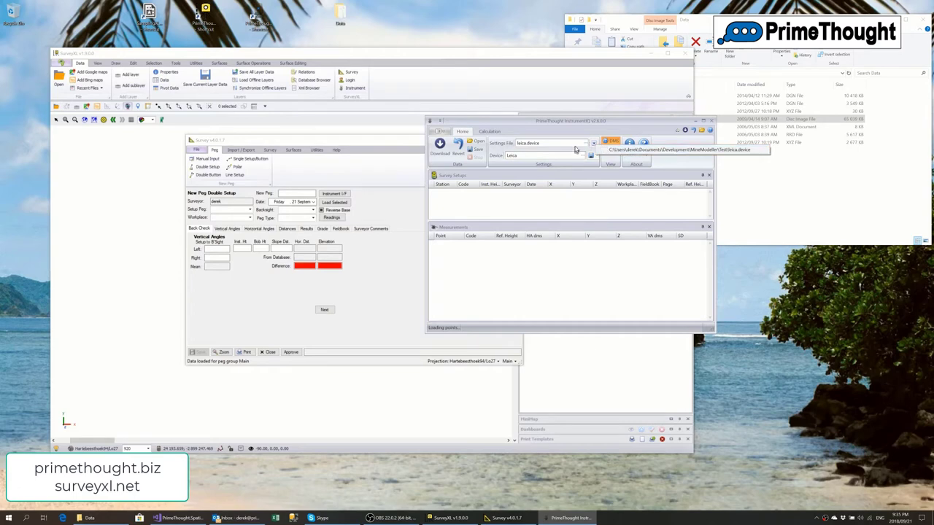
Switch the instrument settings file to topcon.device and back to the recently used leica.device
click(586, 145)
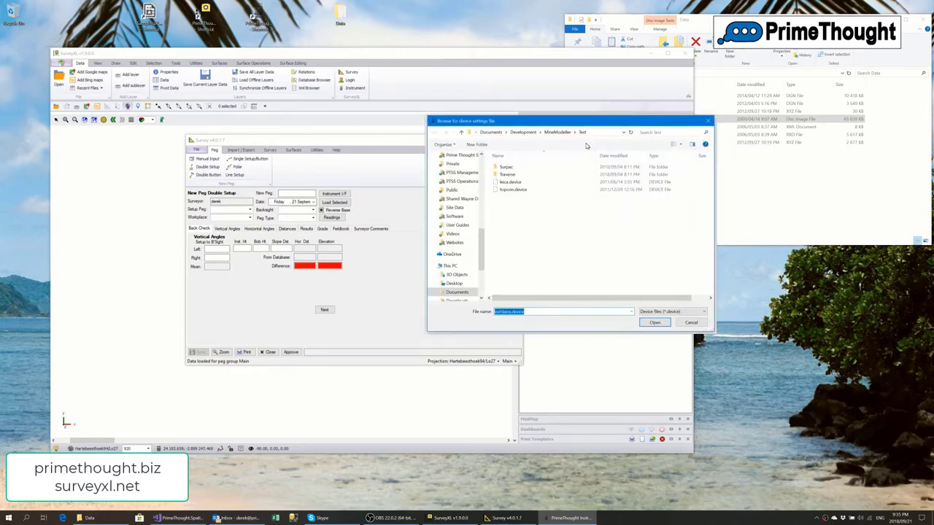
click(516, 190)
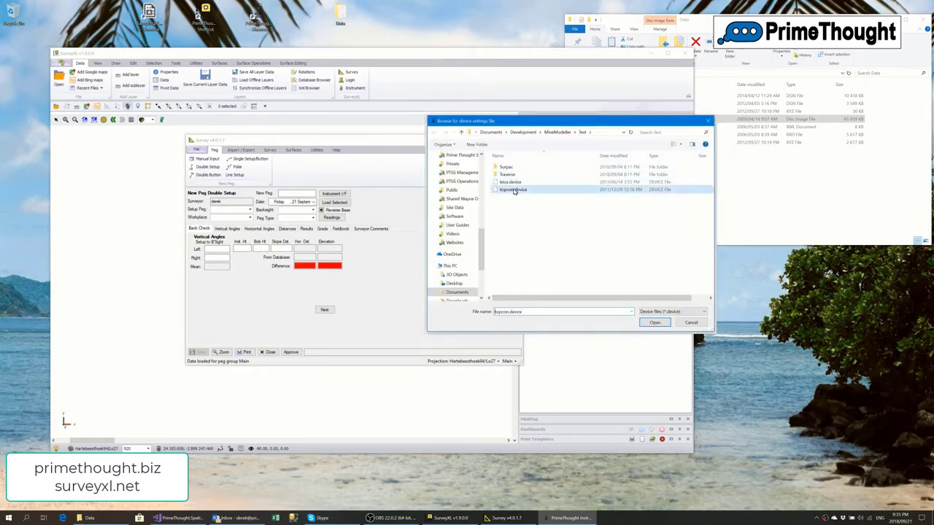
click(653, 324)
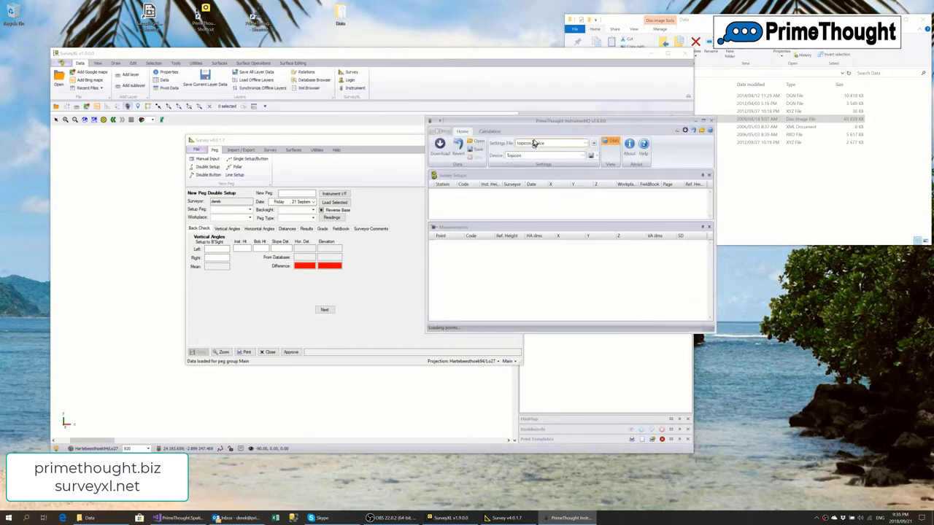
click(592, 144)
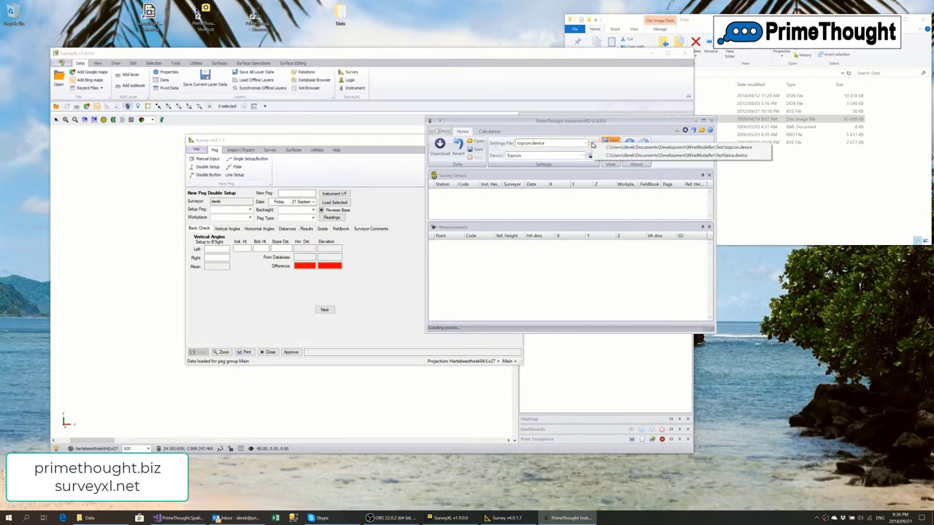
click(708, 156)
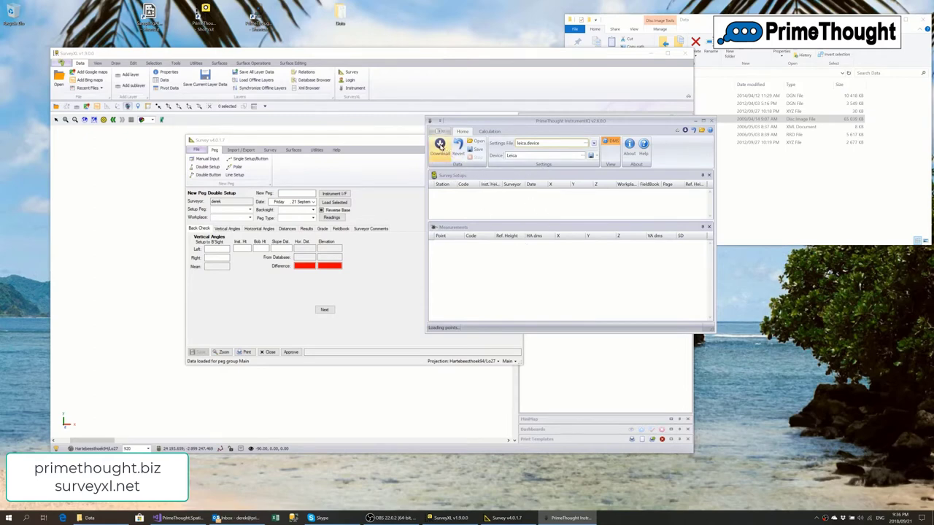
Try to download the survey readings from the connected Leica instrument
click(440, 146)
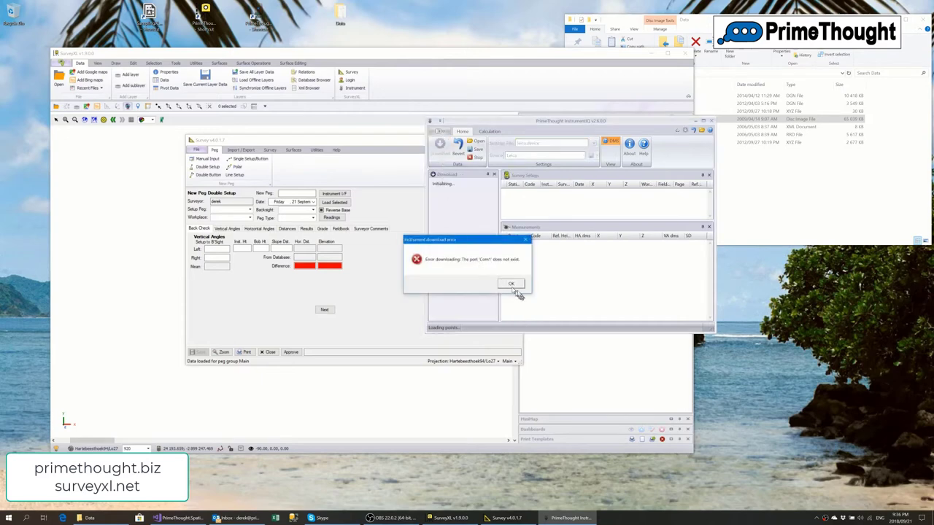
click(511, 285)
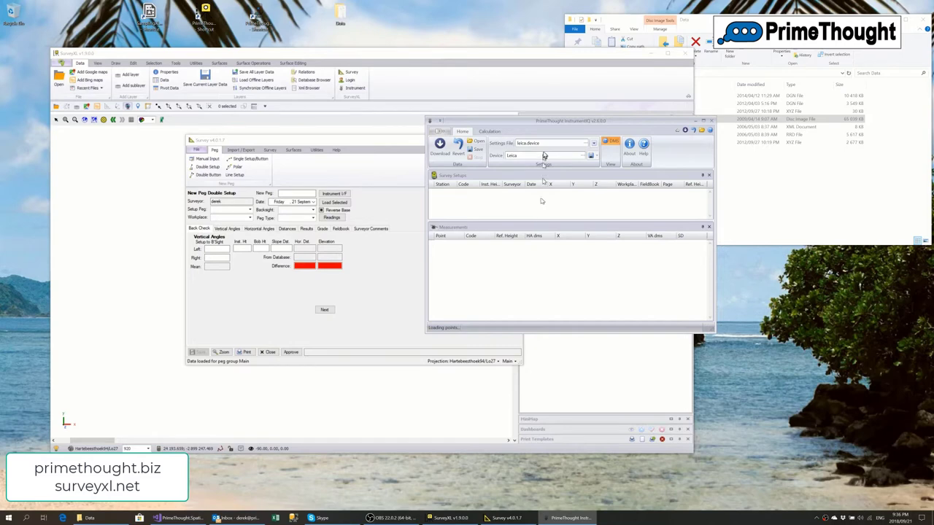
drag(544, 124, 562, 115)
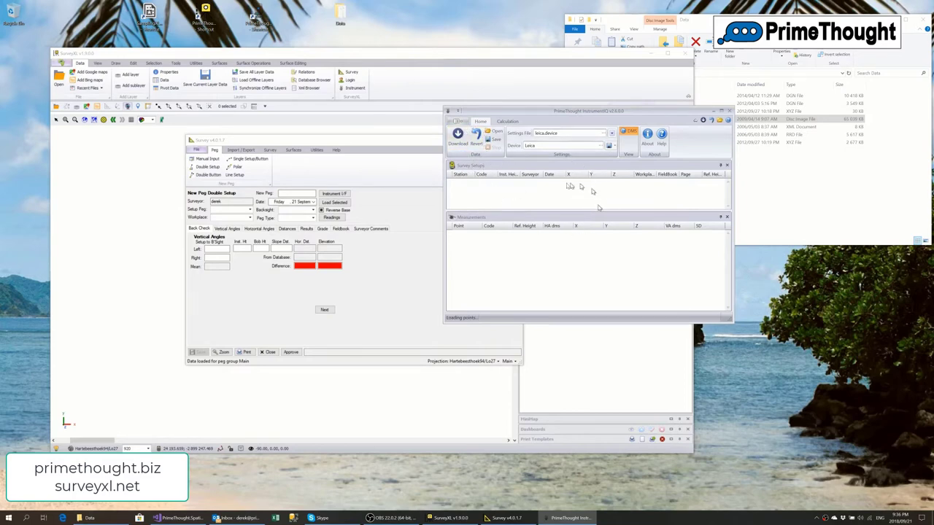
Open the D029.ASC observations file, check its sample data and column mappings, and accept the CSV file settings
click(494, 135)
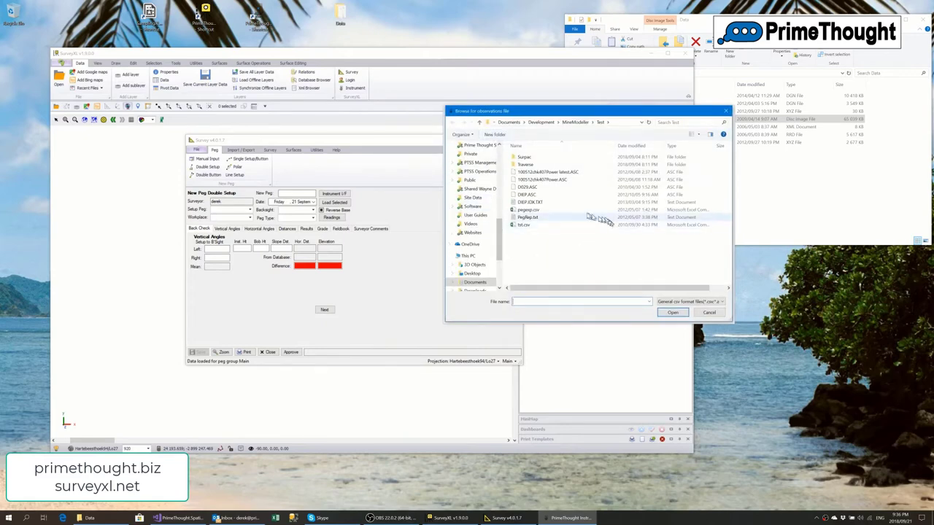
click(529, 188)
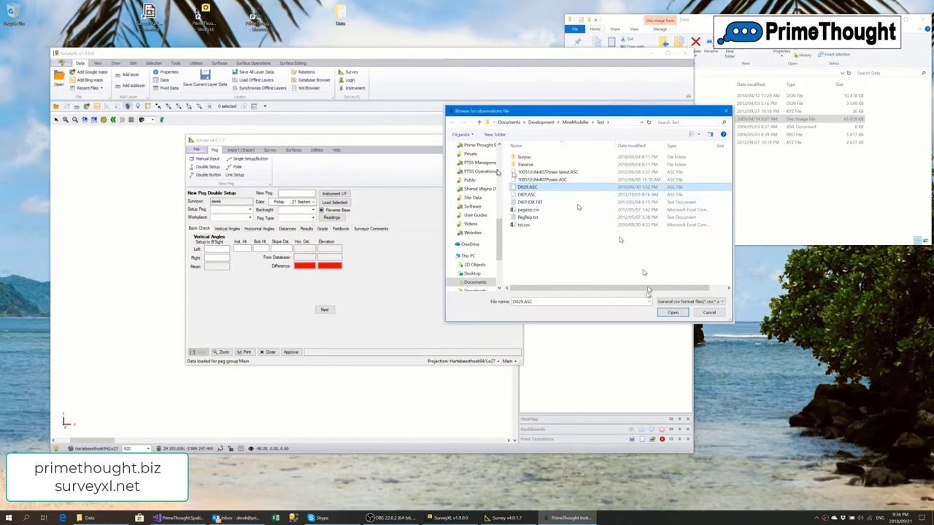
click(672, 312)
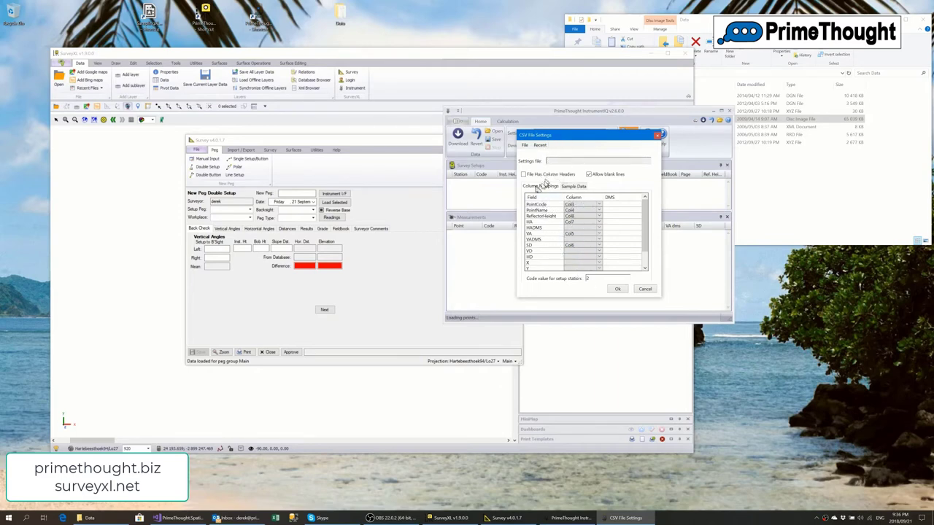
click(574, 186)
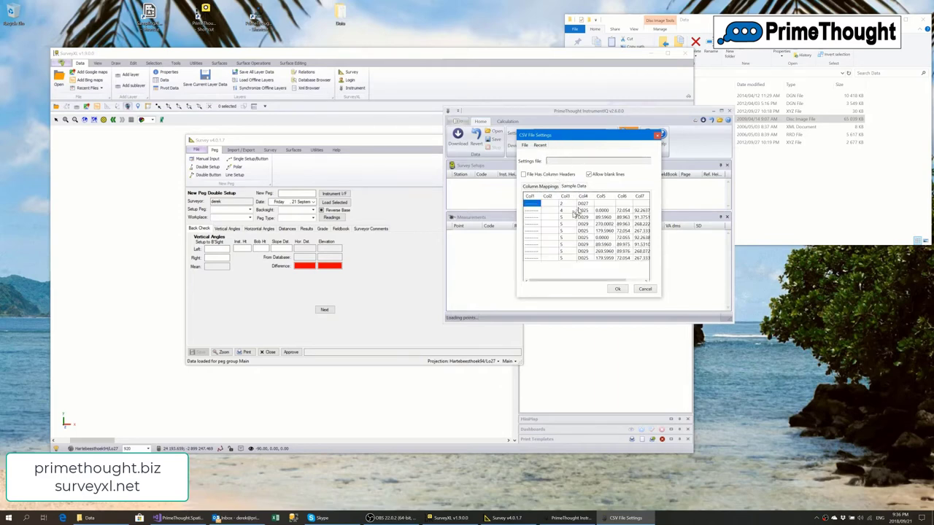
click(539, 187)
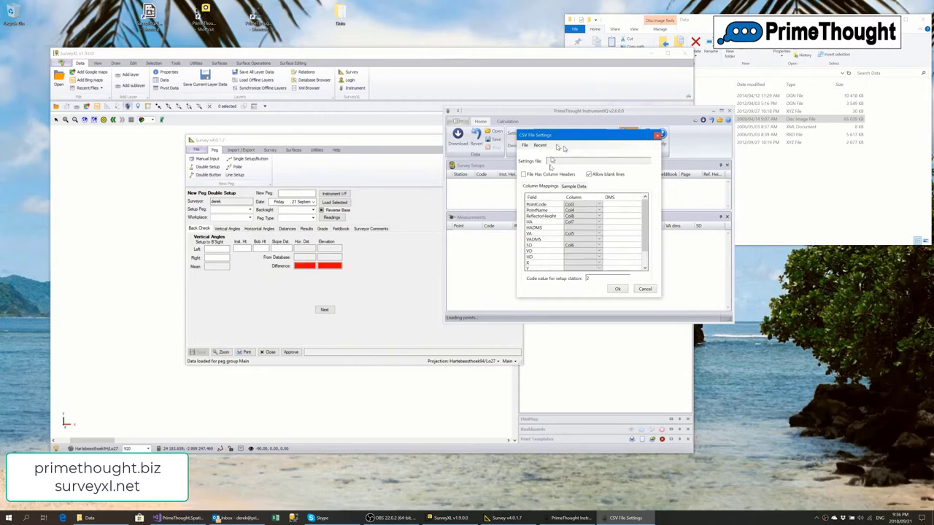
click(618, 290)
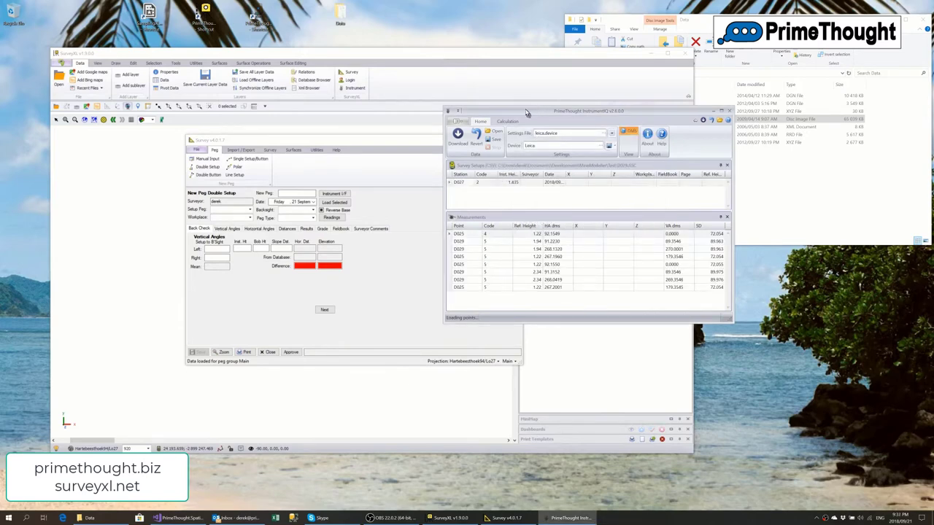
Move the instrument window clear of the new peg form and select the D027 survey setup
drag(526, 113, 622, 121)
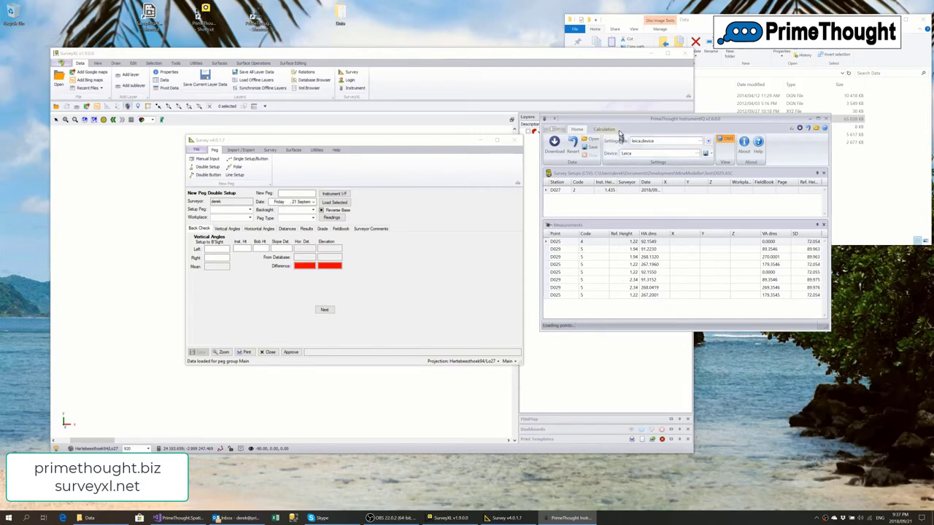
drag(609, 119, 626, 128)
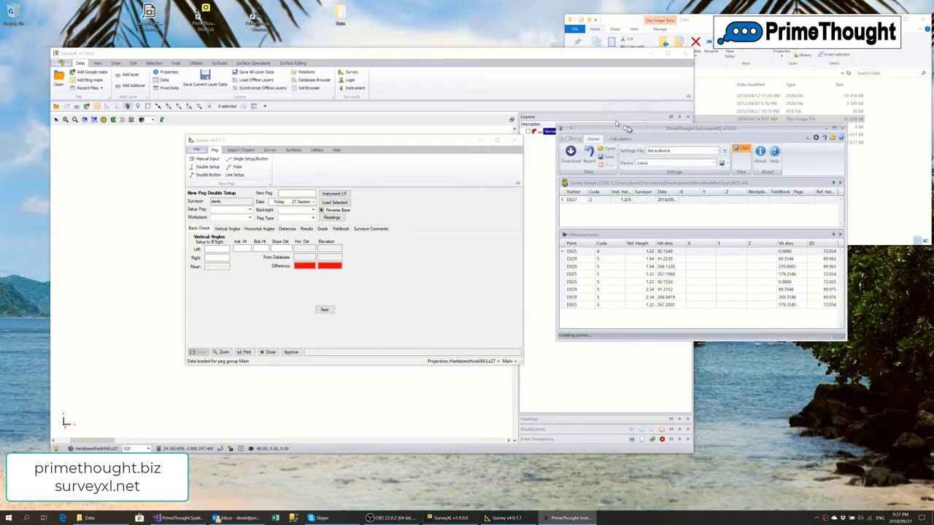
click(629, 201)
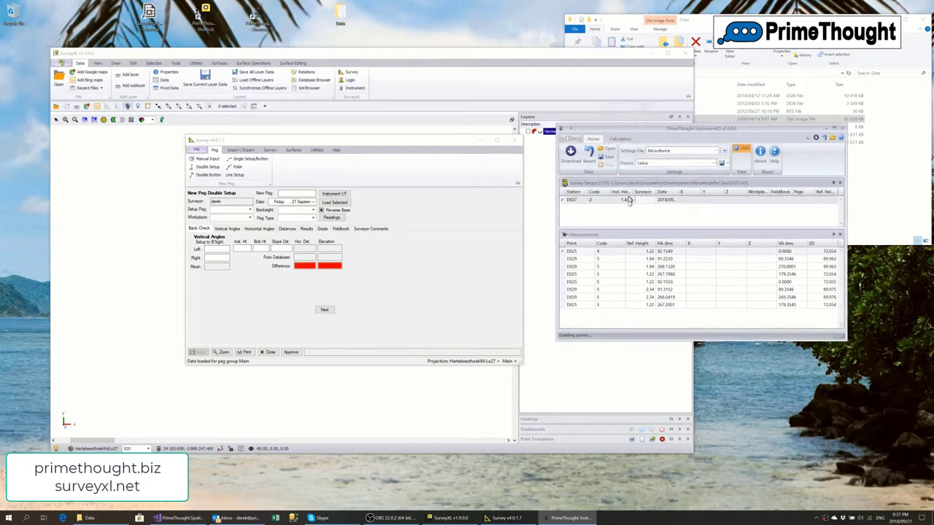
Try to load the selected D027 readings into the Double Setup peg form, and close the form
click(393, 144)
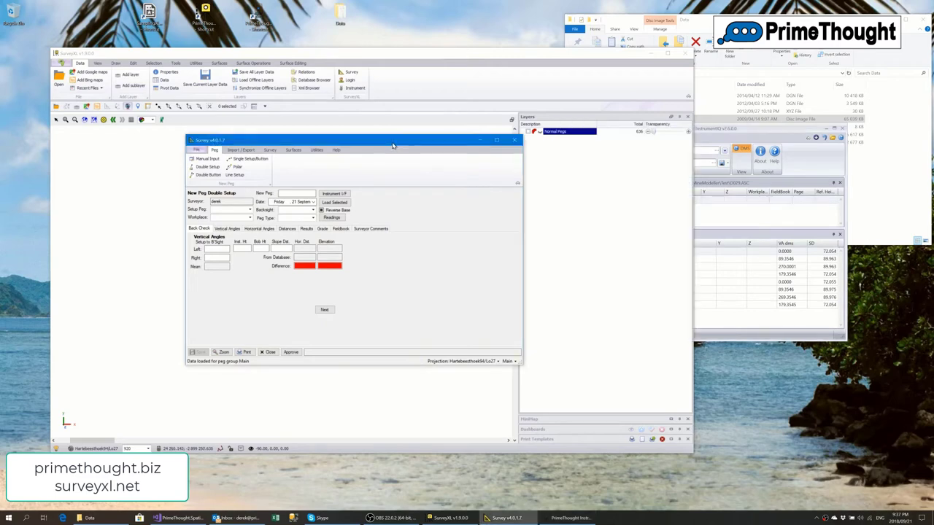
click(331, 205)
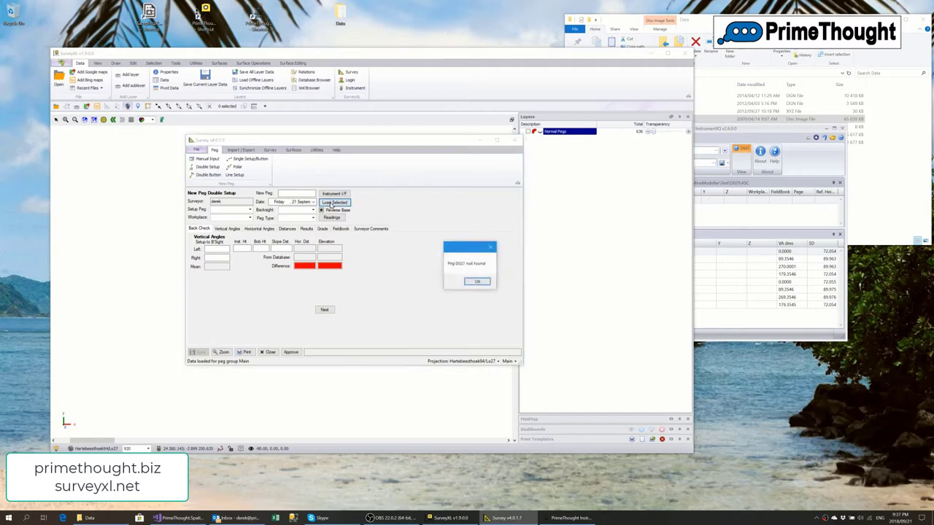
click(476, 282)
click(473, 283)
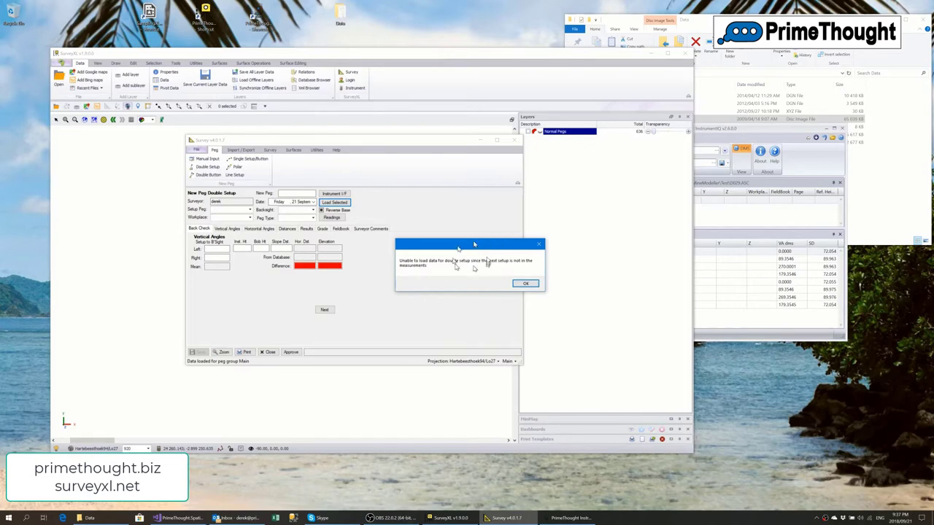
click(526, 284)
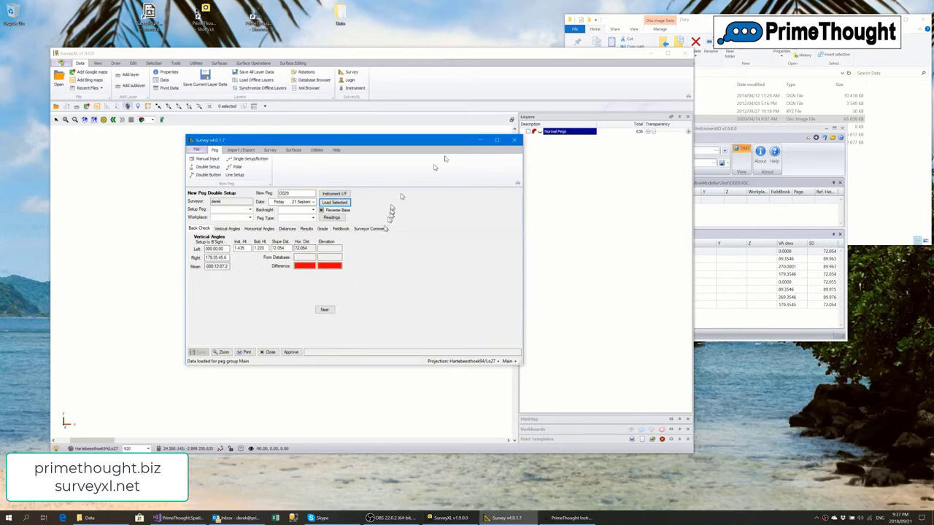
click(736, 132)
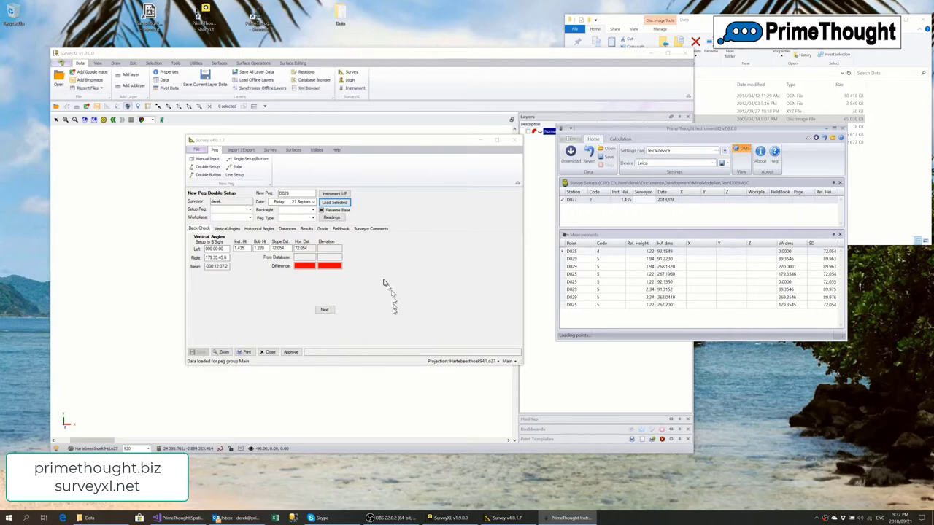
click(267, 353)
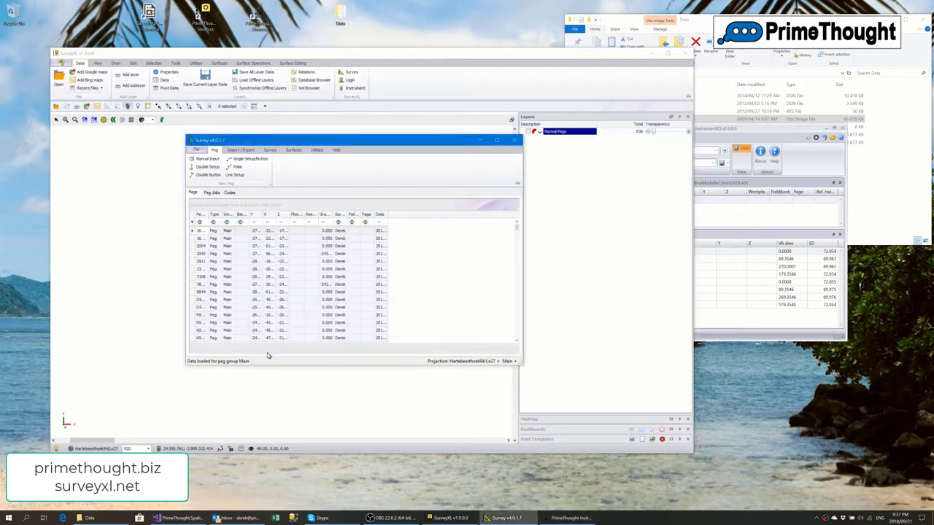
Start a new Double Button peg and load the selected D027 instrument readings into its form
click(207, 176)
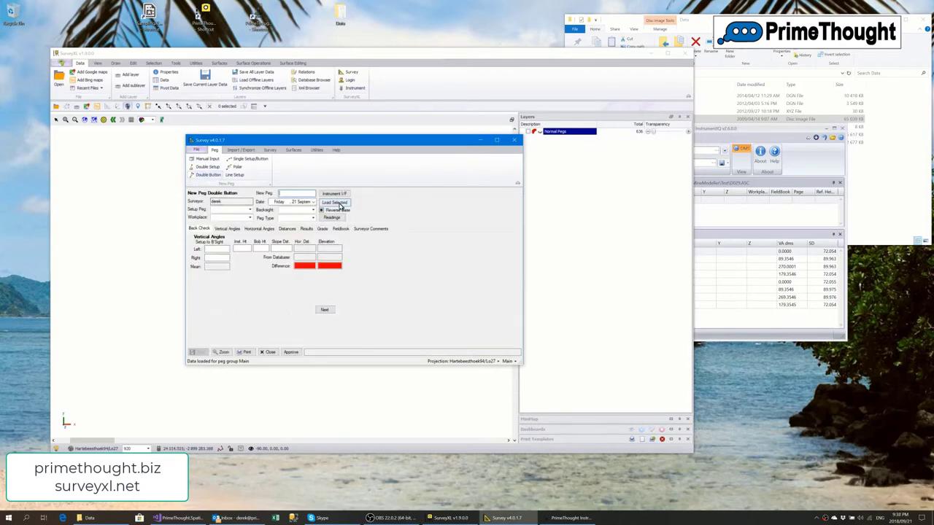
click(337, 203)
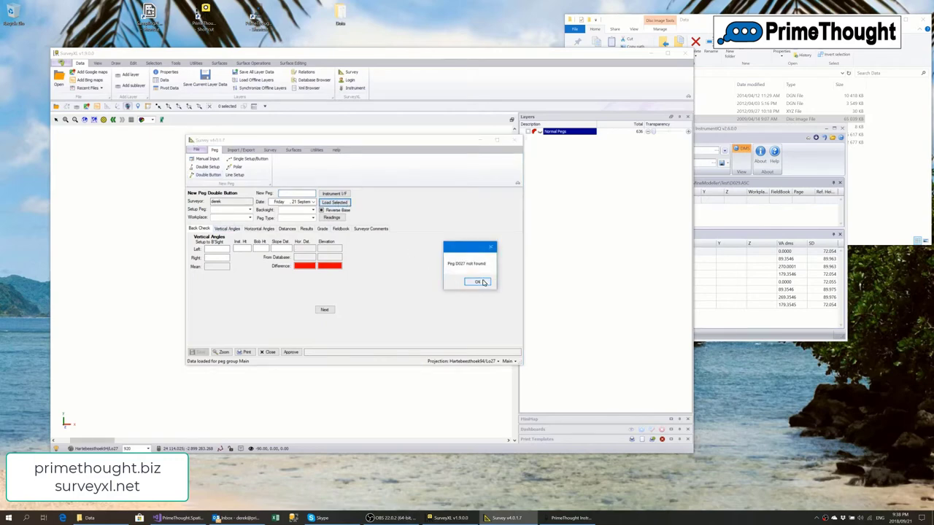
click(479, 283)
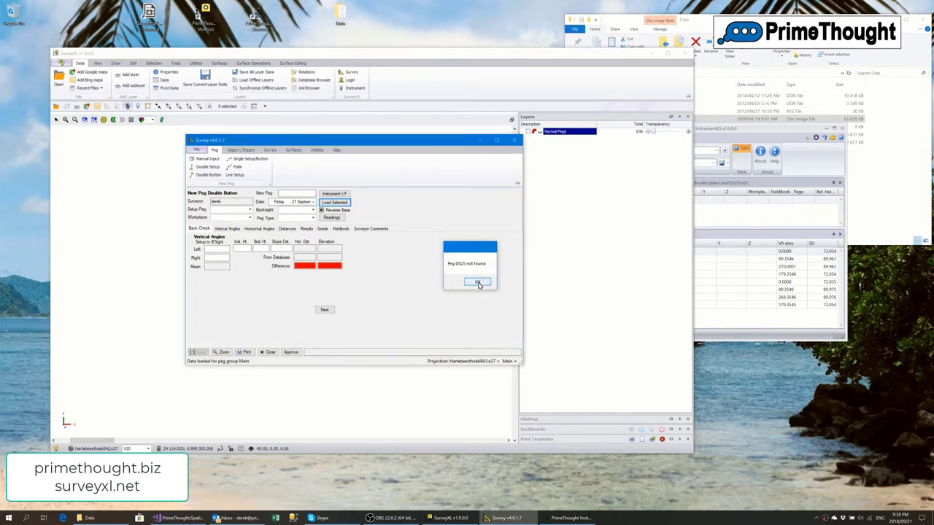
click(479, 282)
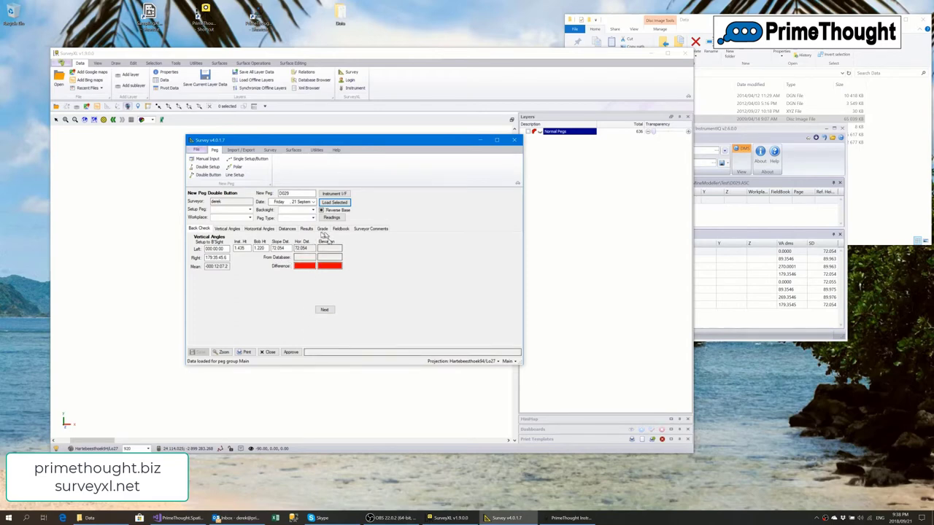
Review the vertical angles, horizontal angles, distances, results and grade sections of the loaded Double Button peg
click(226, 229)
click(258, 229)
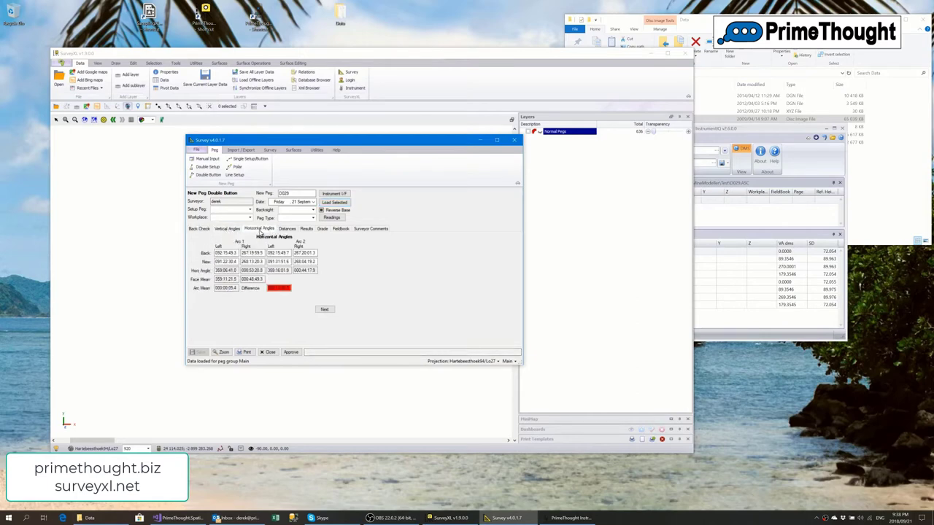
click(284, 229)
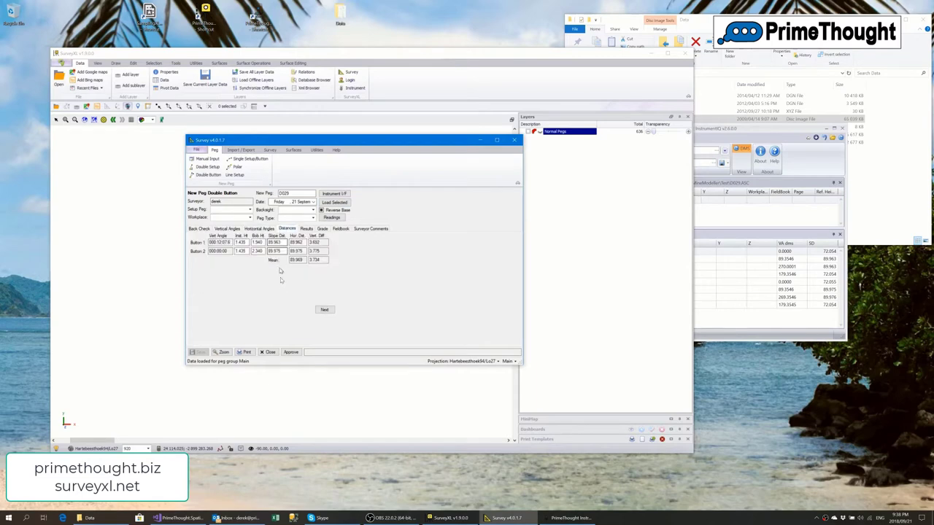
click(255, 230)
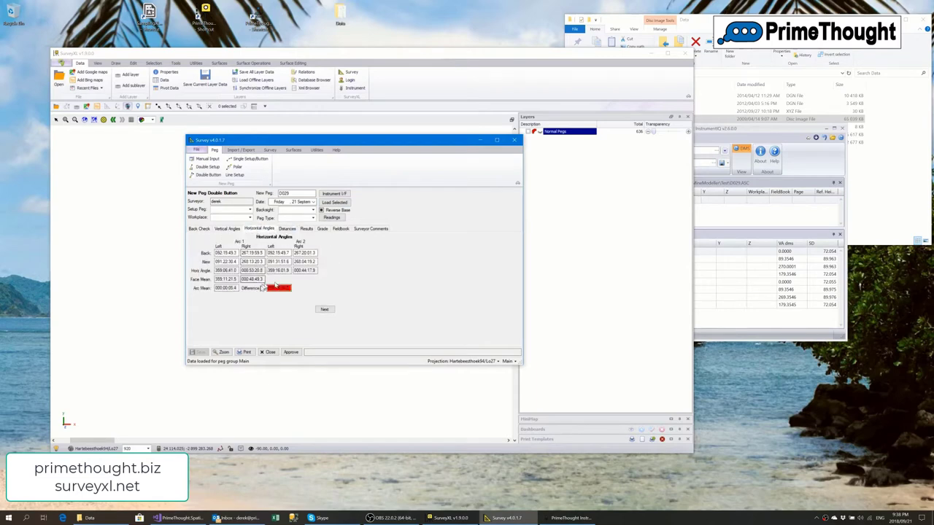
click(286, 229)
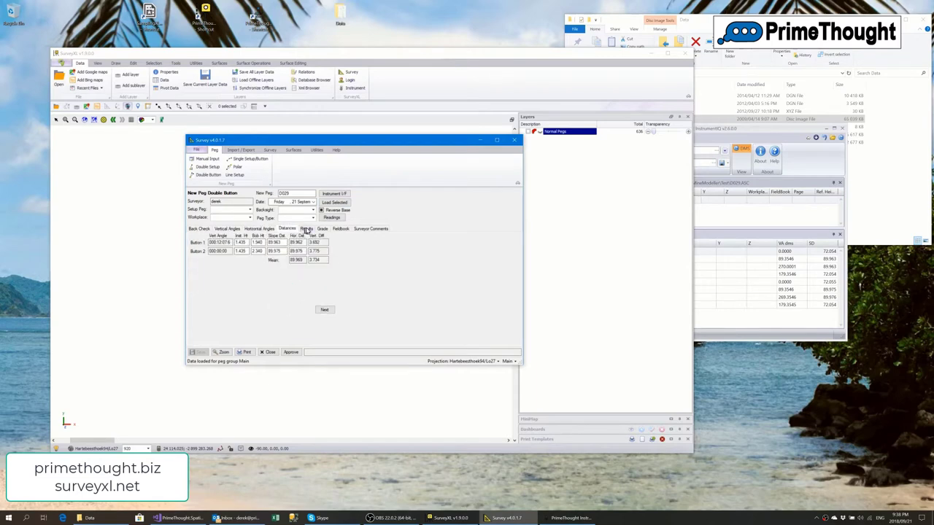
click(307, 229)
click(323, 229)
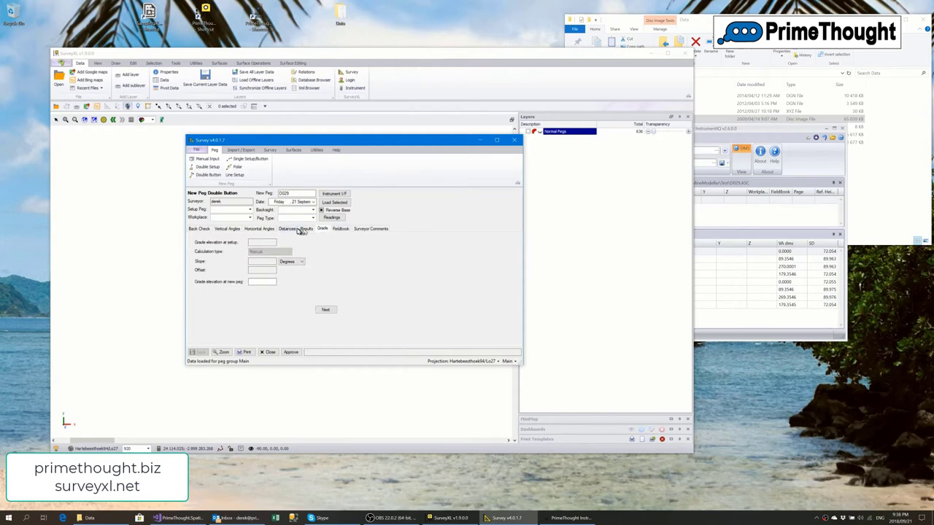
click(286, 229)
click(307, 229)
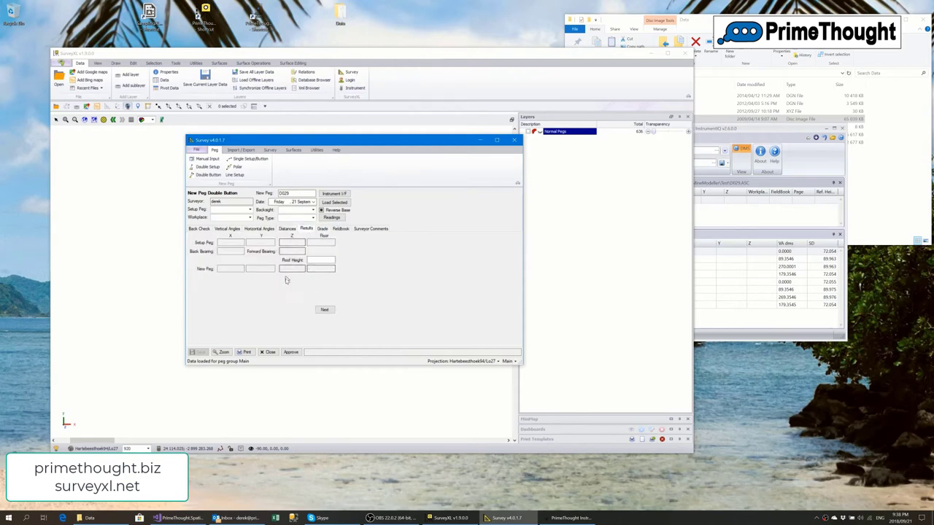
View the grade section of the Double Button peg, try to print the peg, and close its form
click(322, 229)
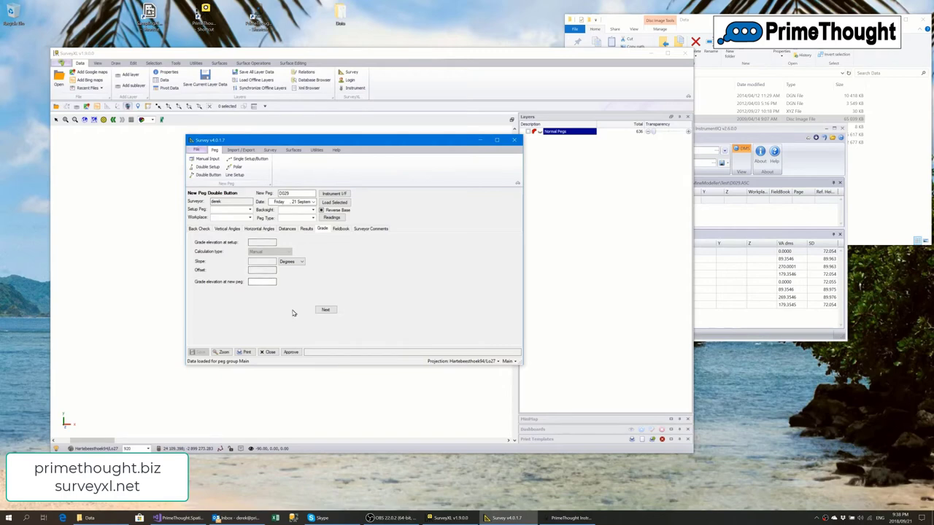
click(245, 353)
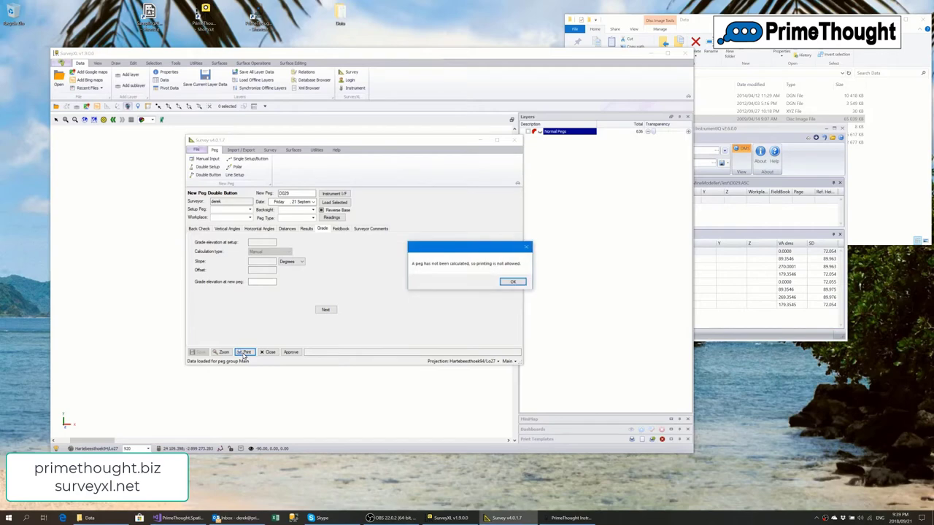
click(514, 283)
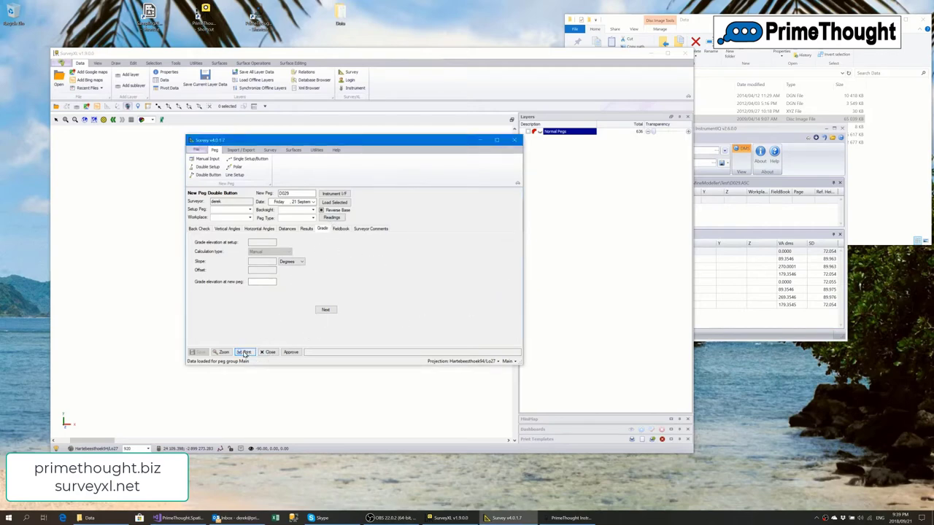
click(245, 353)
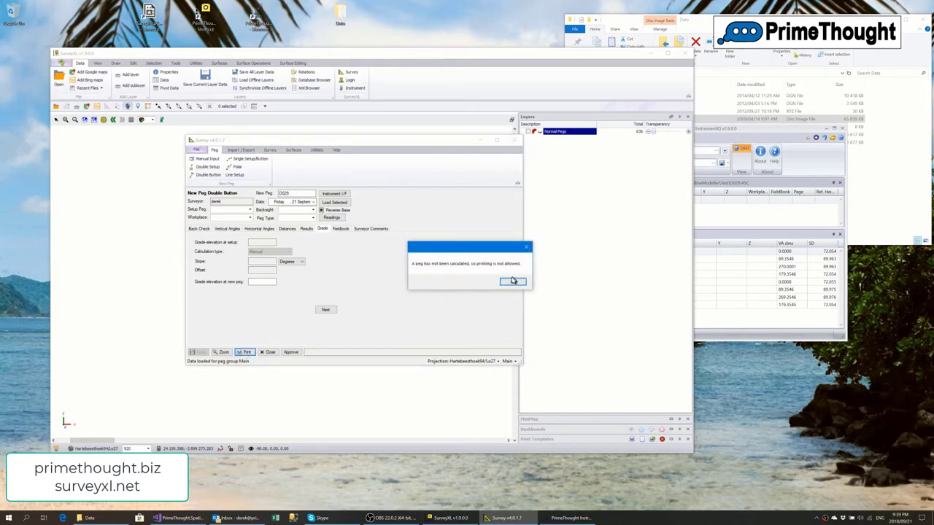
click(514, 281)
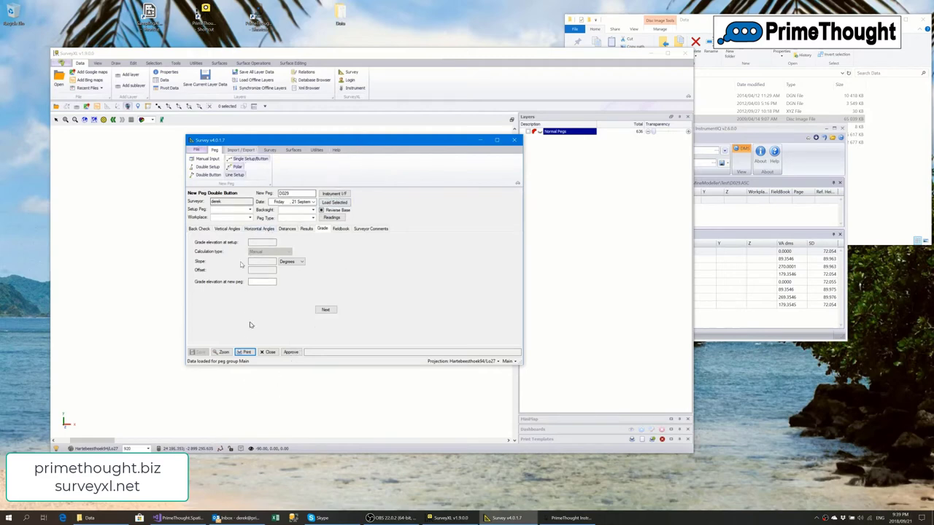
click(267, 352)
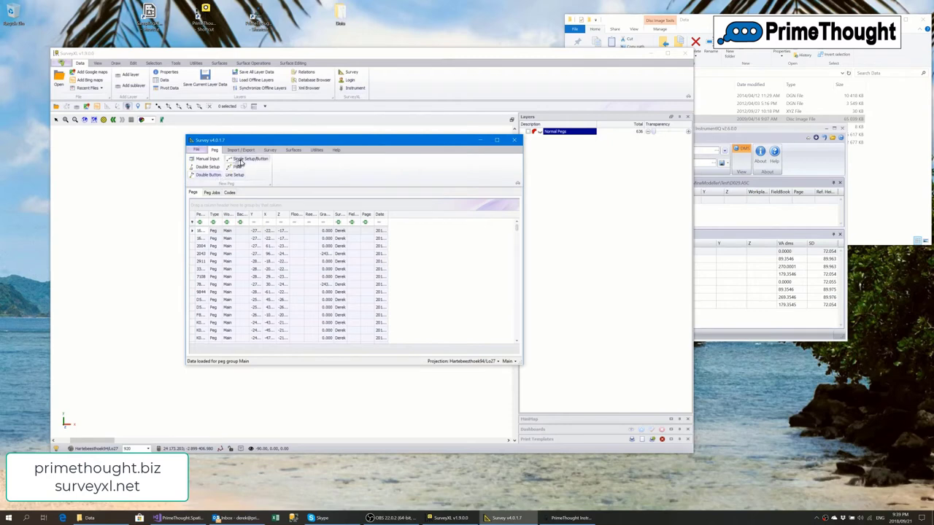
Open the Single Setup/Button new peg form to view its fields, and close it
click(248, 160)
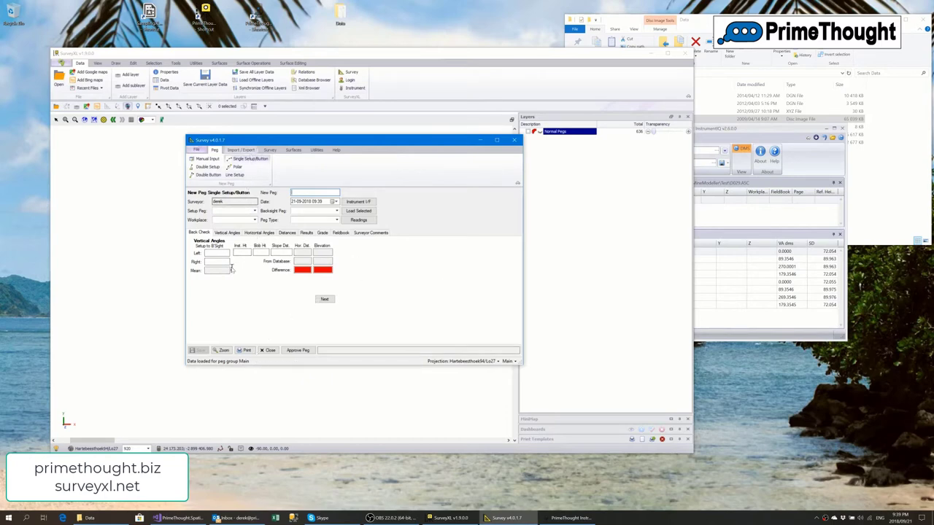
click(267, 350)
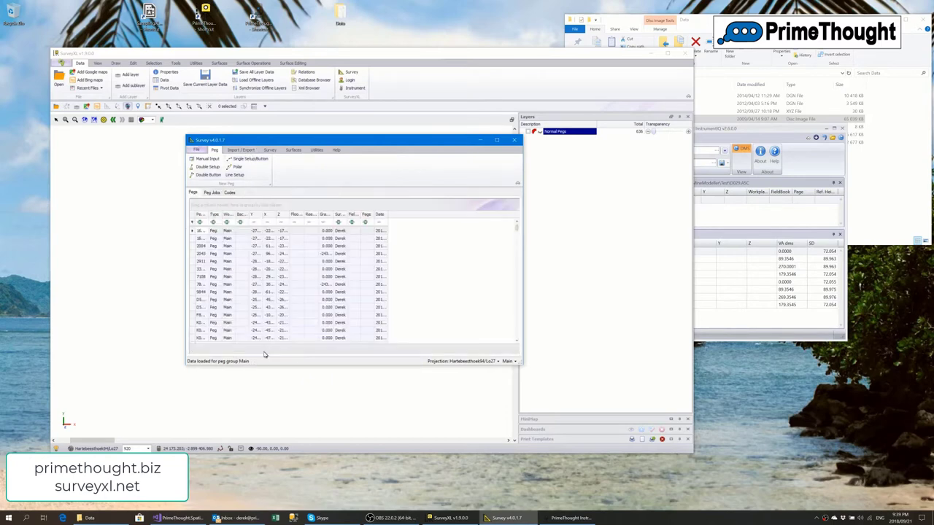
Start a Double Setup peg with setup peg K0005 and backsight K0048 to view the database back check, and close the form
click(206, 167)
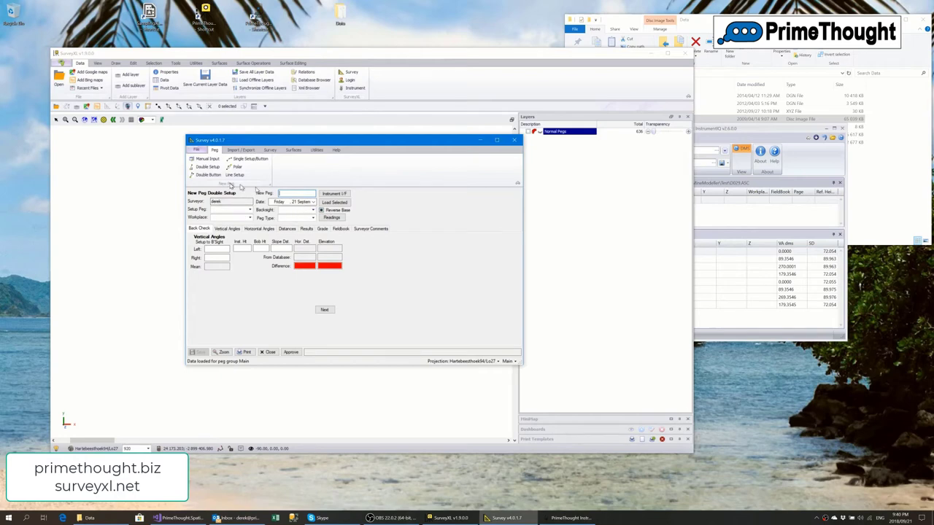
click(248, 210)
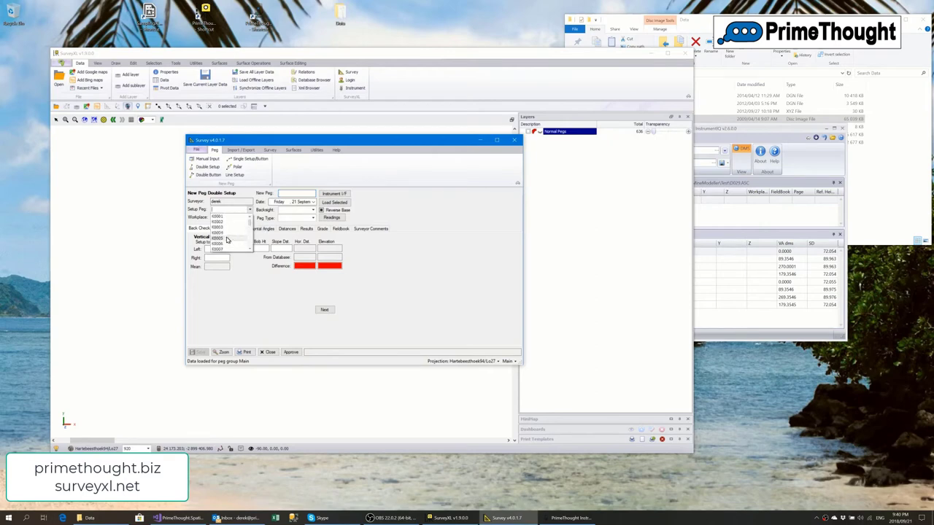
click(227, 241)
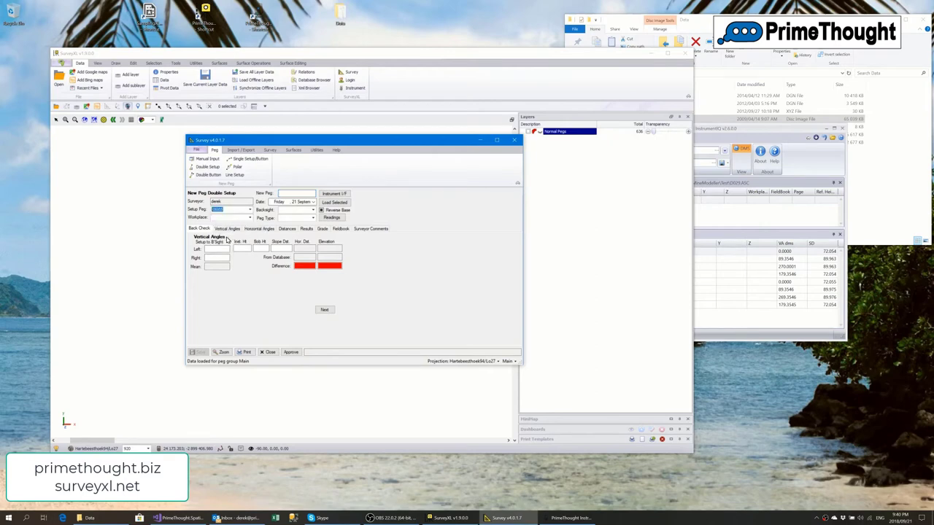
click(313, 210)
scroll(296, 238, down, 5)
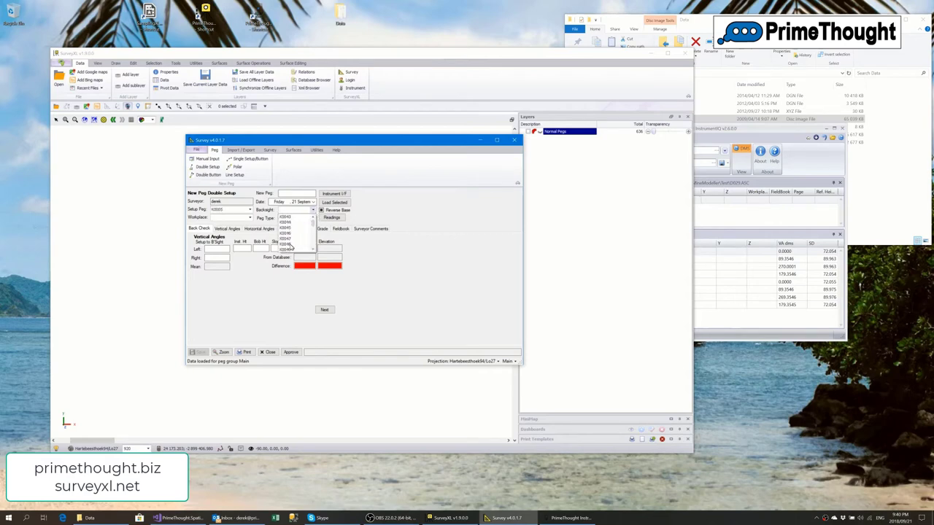
click(290, 248)
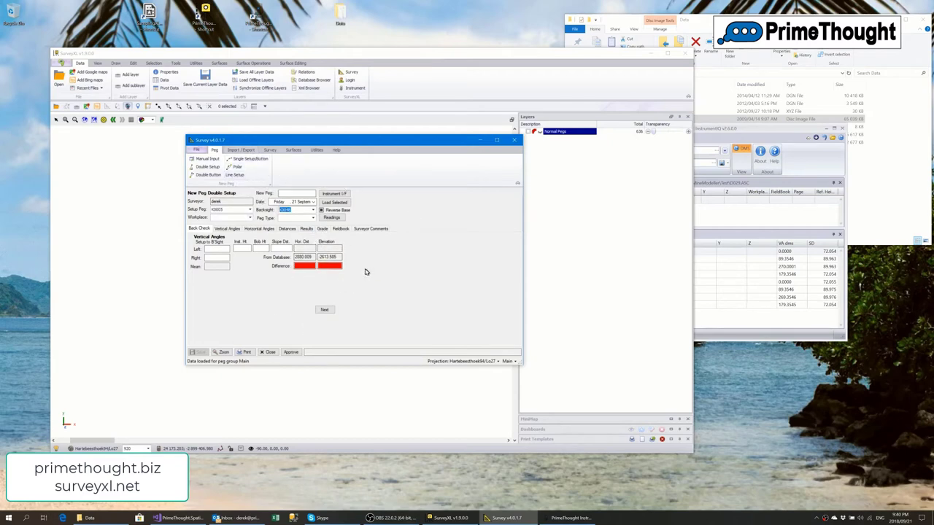
click(270, 352)
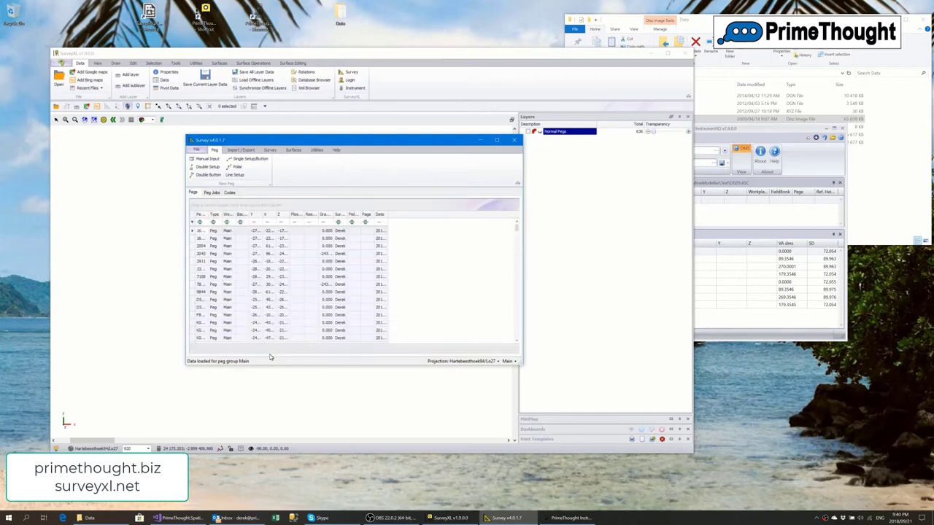
Open the Traverse form, enlarge the Survey window to examine the peg grid, and close the form
click(241, 150)
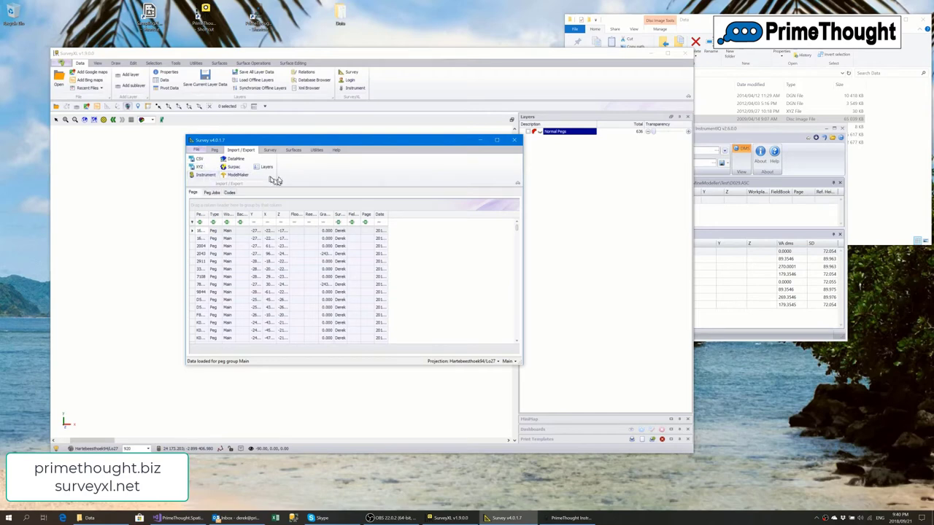
click(271, 150)
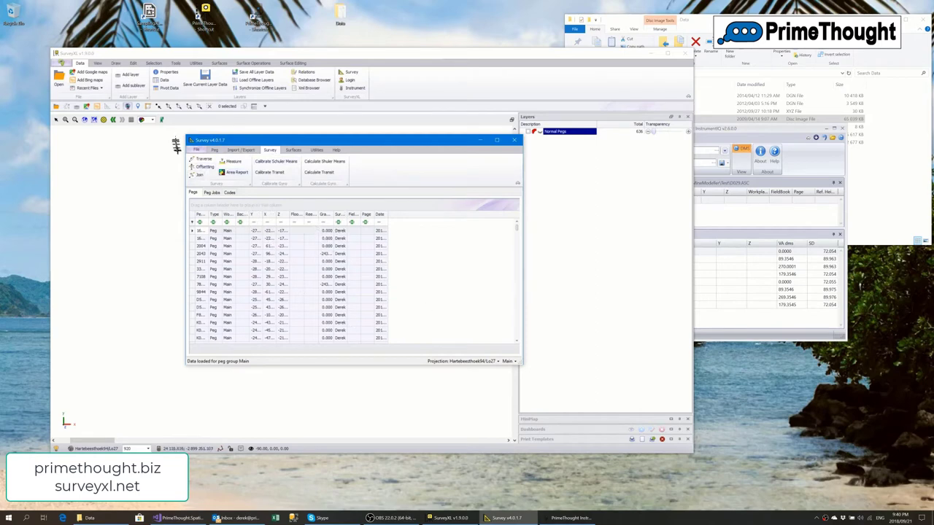
click(203, 159)
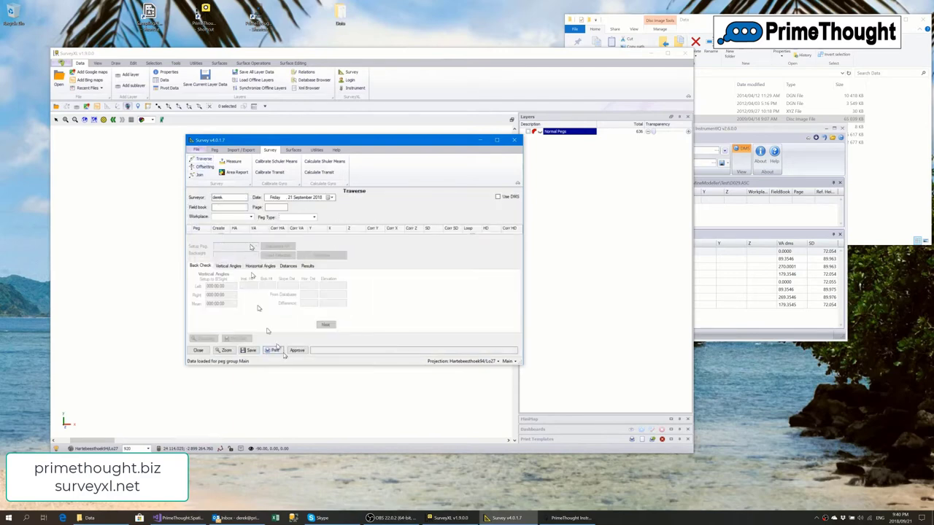
drag(521, 365, 556, 430)
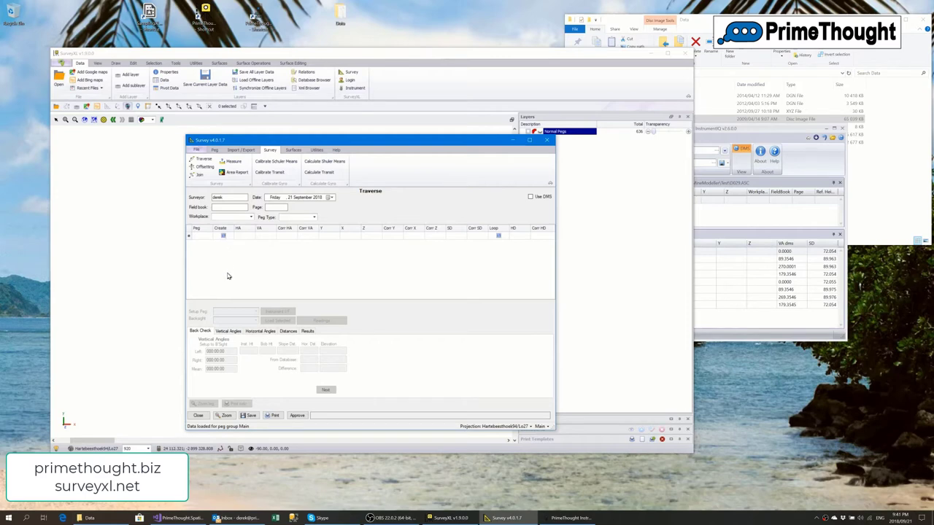
click(197, 238)
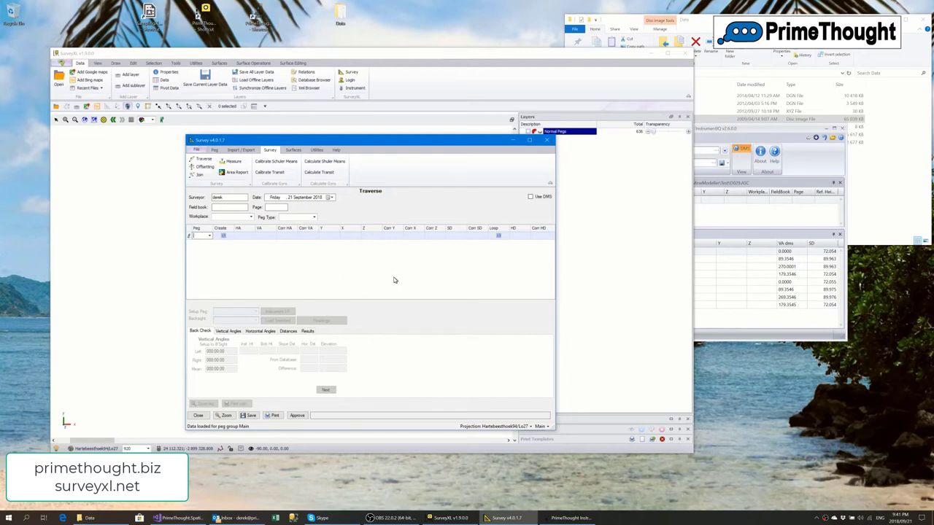
click(204, 417)
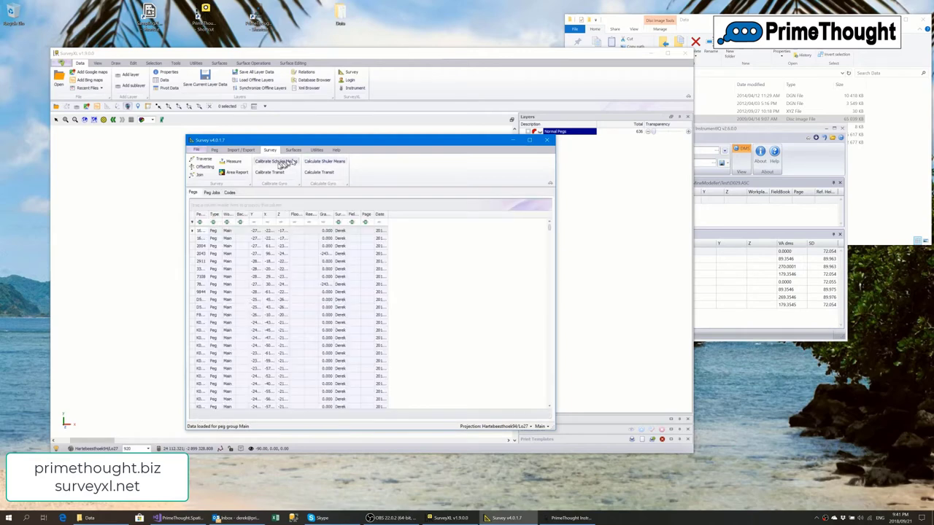
Open the Offsetting form, reposition the Survey window, and view the available start pegs
click(202, 167)
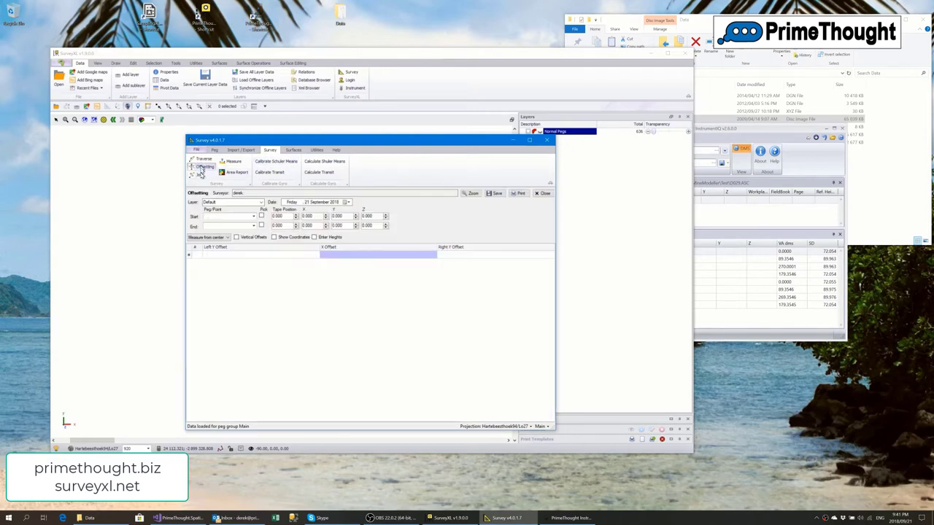
drag(295, 143, 448, 104)
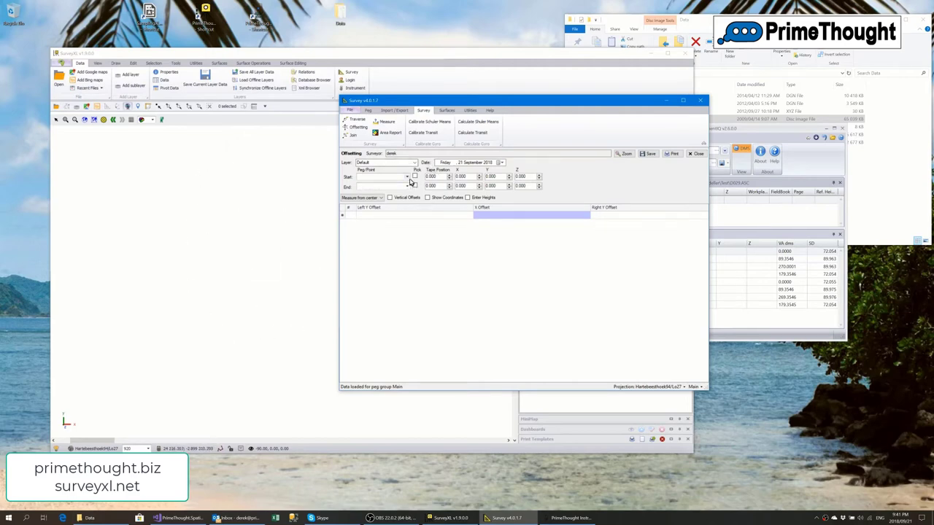
click(408, 177)
click(407, 178)
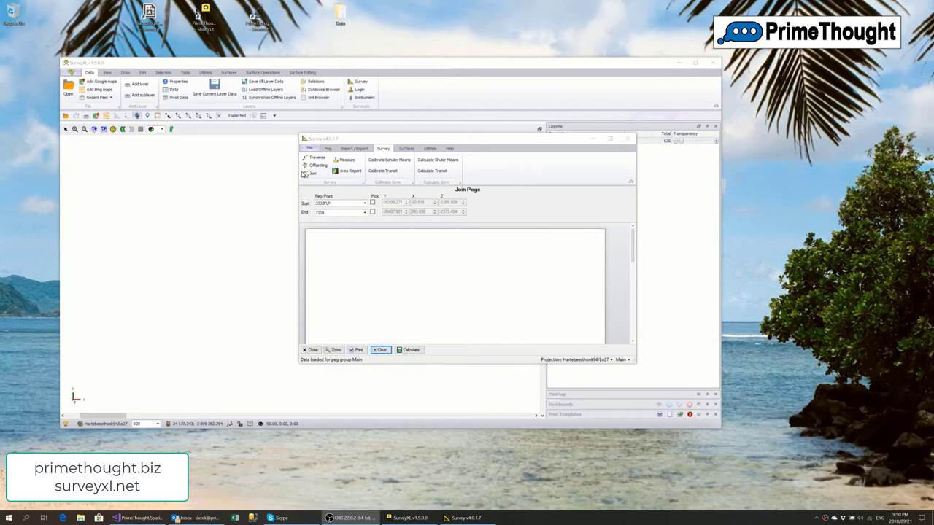
Calculate the join from start peg 3333FLP to end peg 7108 and review the distances and angles in the results
click(366, 204)
click(366, 204)
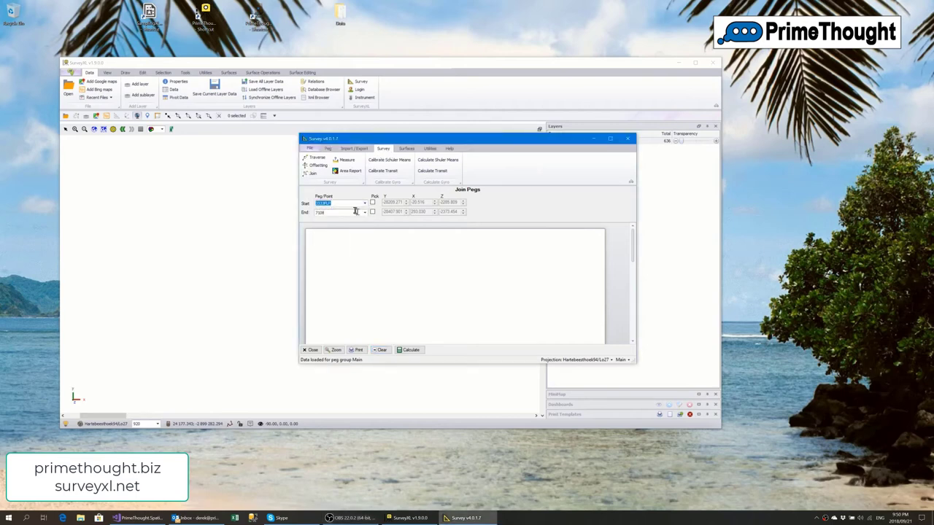
click(365, 212)
click(365, 212)
click(410, 351)
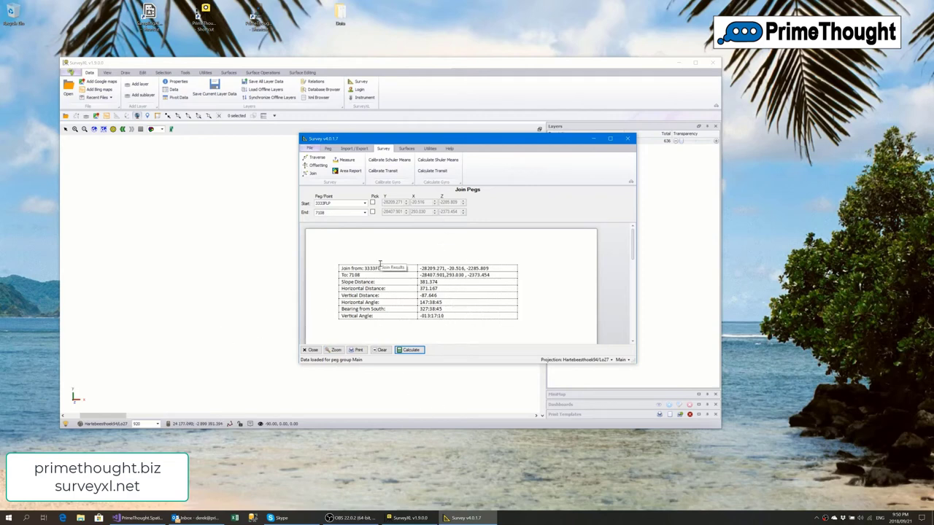
scroll(502, 290, down, 5)
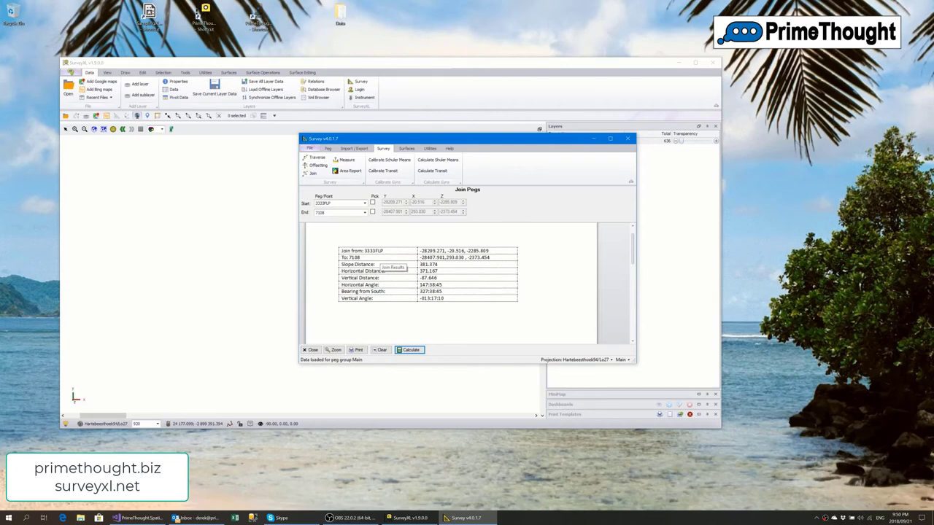
scroll(451, 284, up, 3)
scroll(451, 284, down, 3)
scroll(451, 285, up, 3)
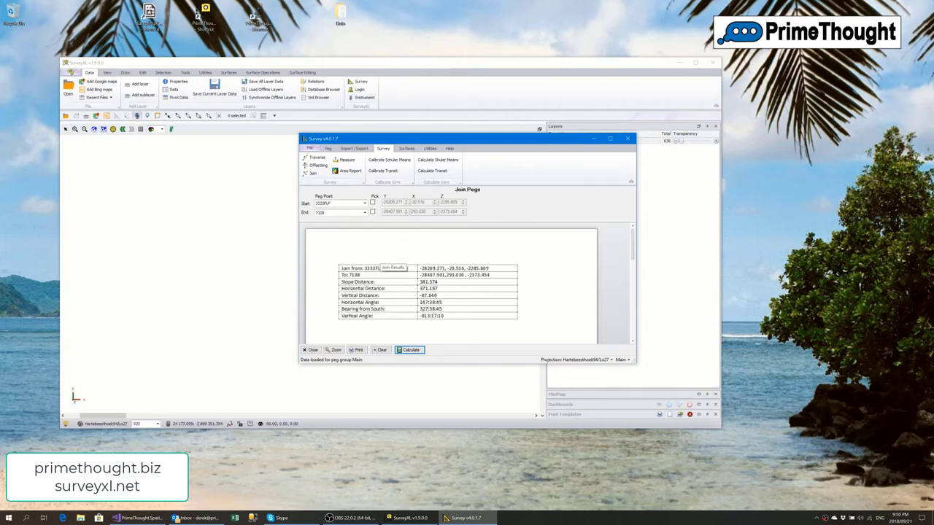
Review the join results between the start and end pegs, and close the join calculation
scroll(477, 290, down, 3)
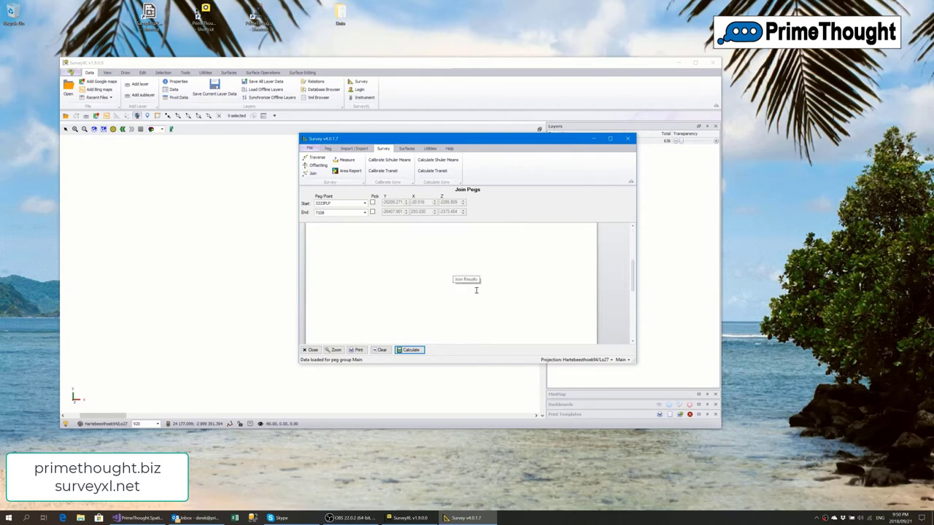
scroll(476, 291, up, 3)
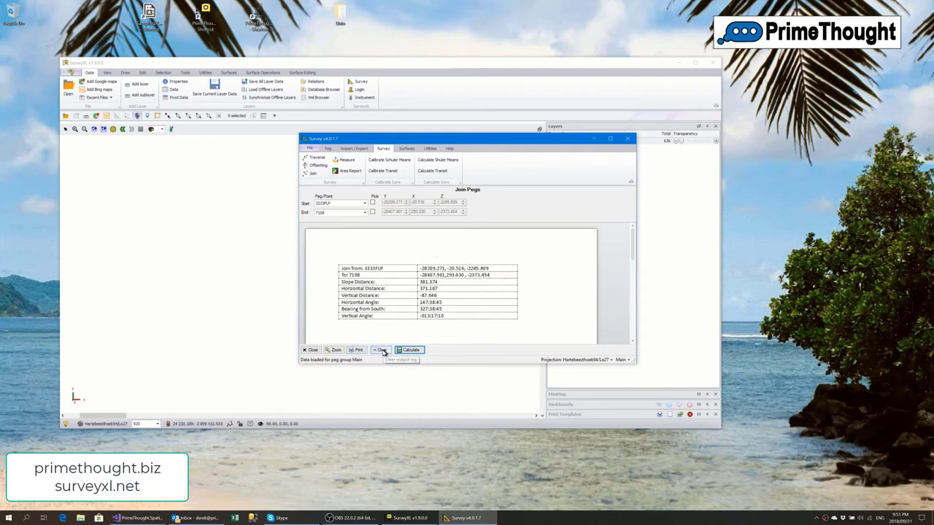
click(311, 351)
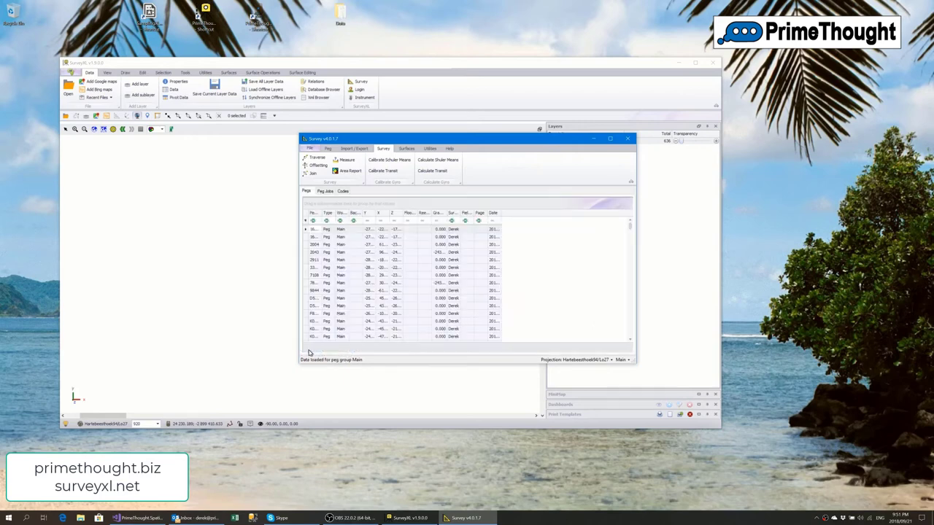
View the Measure form for area calculations, the Calibrate Schuler Means form and the surface commands, and close the form
click(347, 161)
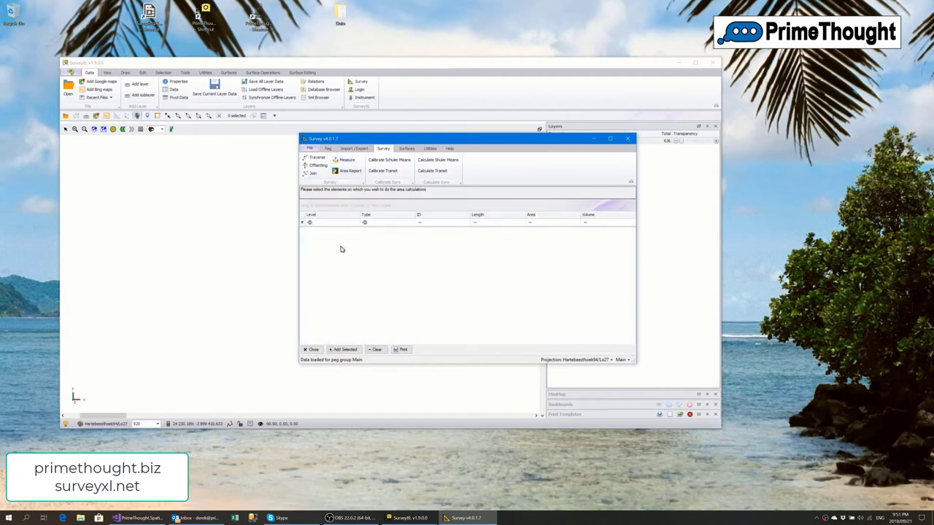
drag(434, 140, 509, 91)
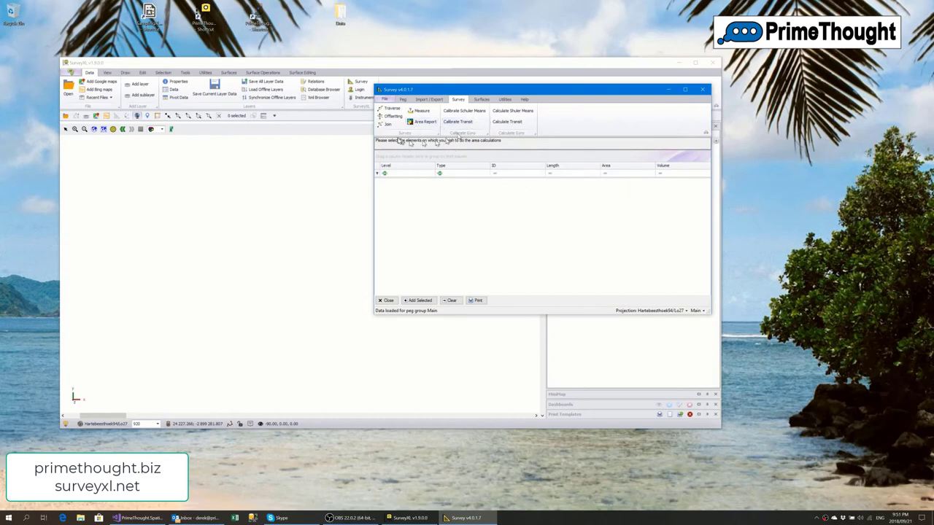
click(460, 111)
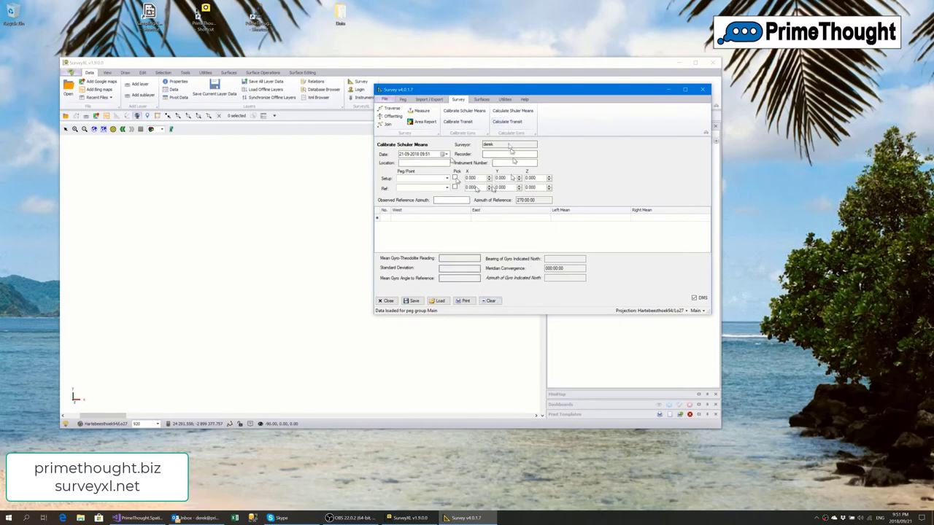
click(479, 101)
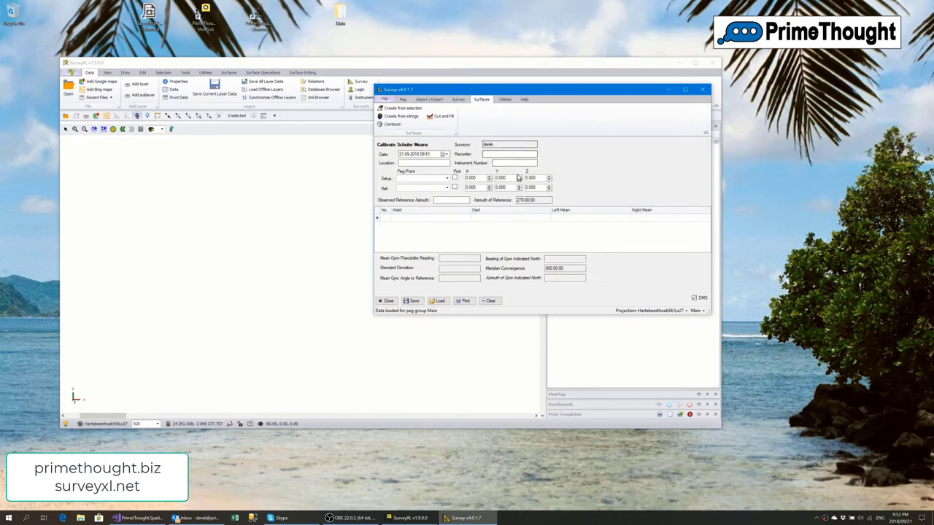
click(388, 301)
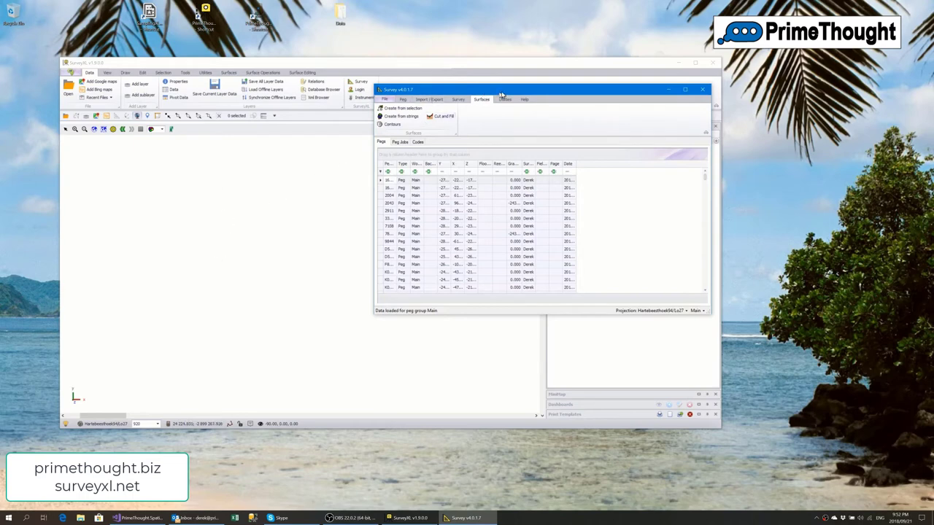
Close the Survey window and remove the Normal Pegs layer from the scene
drag(500, 93, 515, 146)
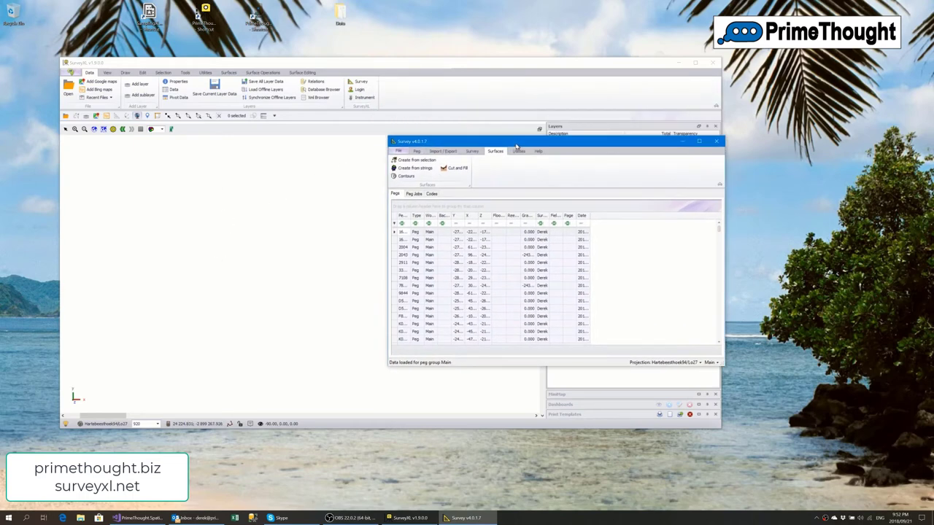
click(715, 143)
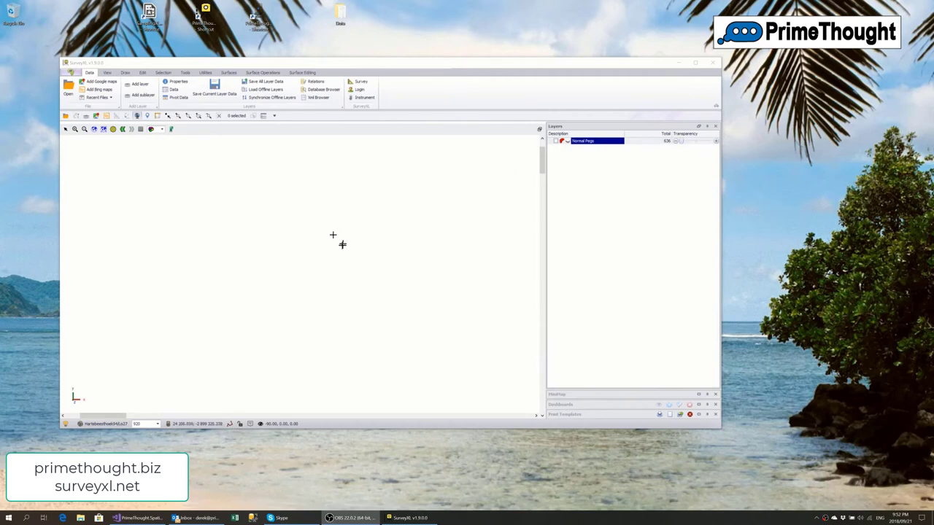
right_click(582, 145)
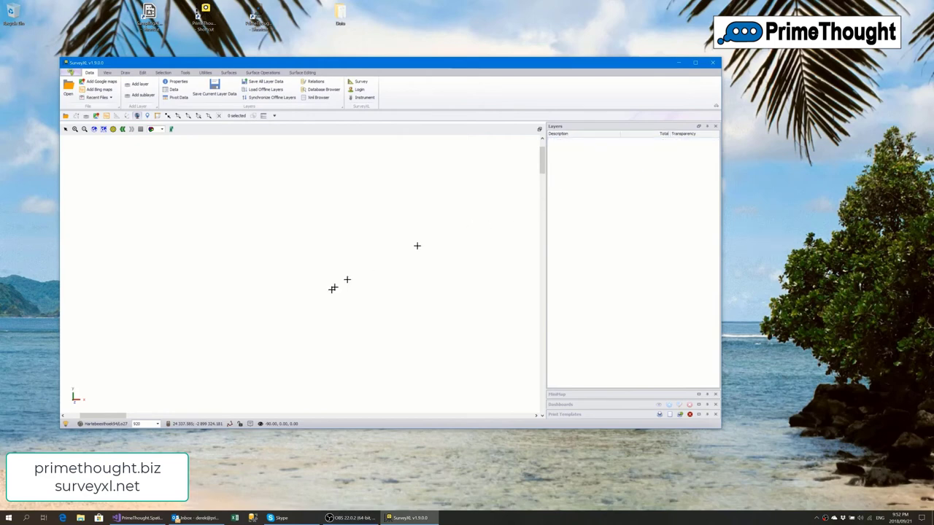
Load Base.xyz from the desktop Data folder into the SurveyXL scene, using the scene projection
drag(223, 62, 242, 105)
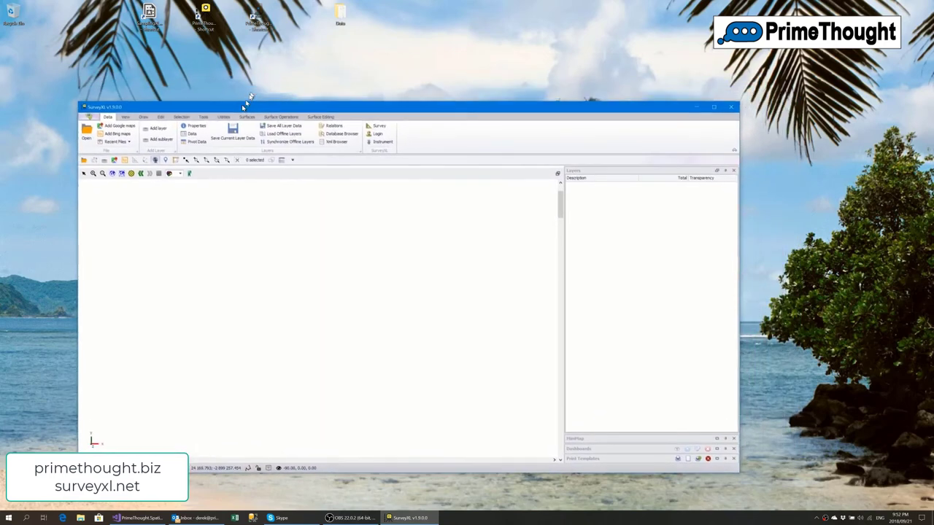
double_click(340, 18)
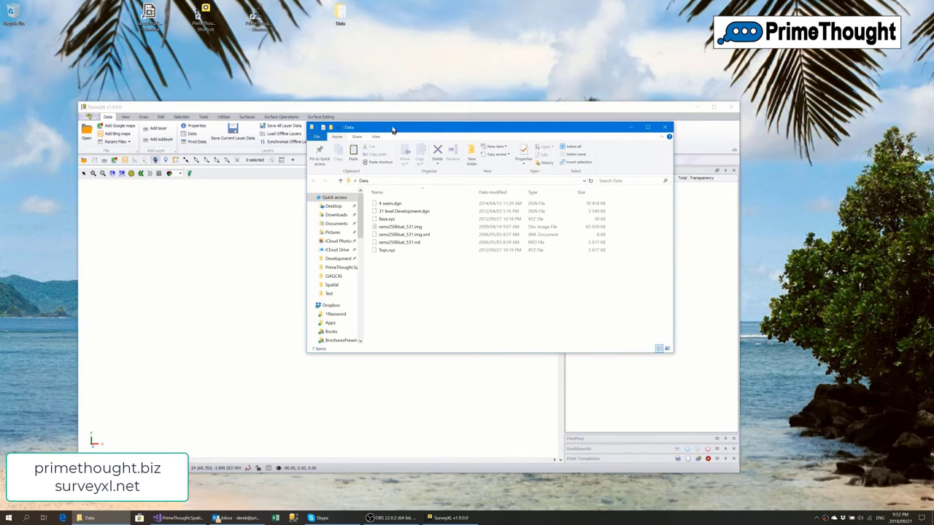
drag(393, 130, 618, 25)
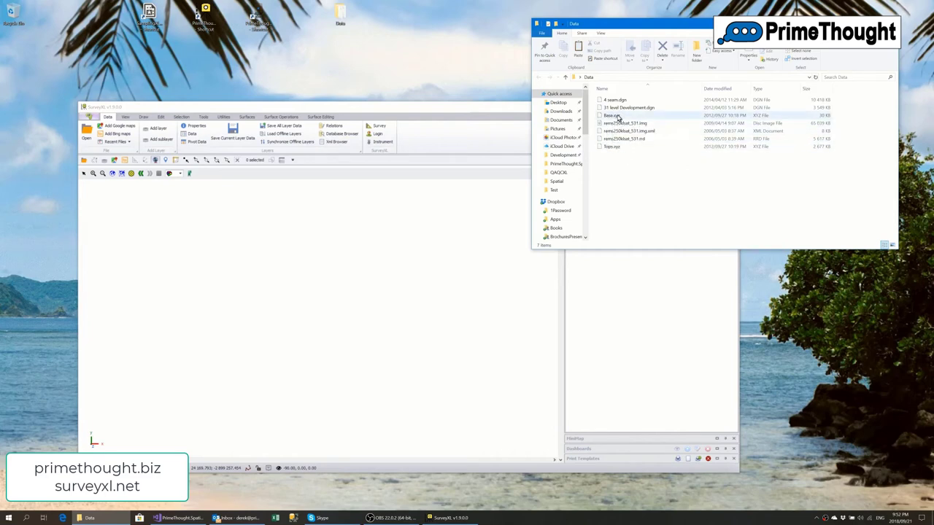
drag(619, 118, 329, 267)
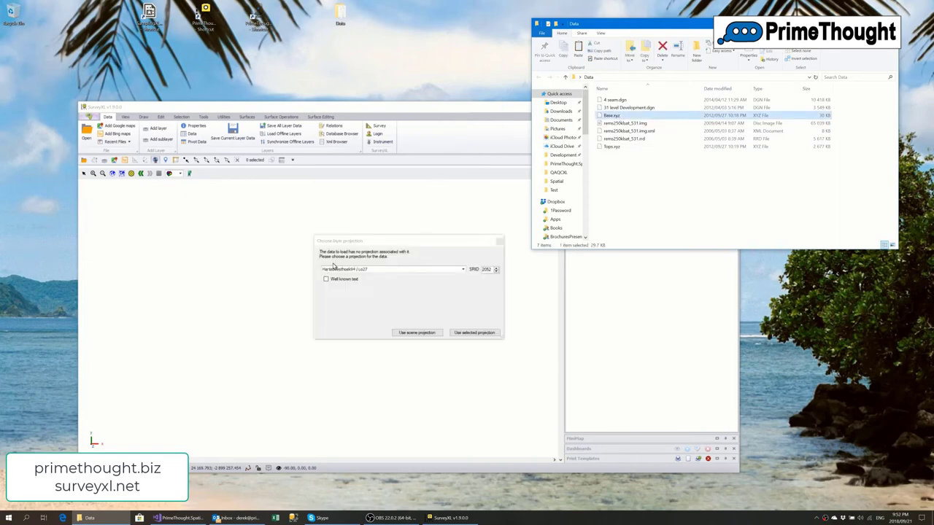
click(415, 335)
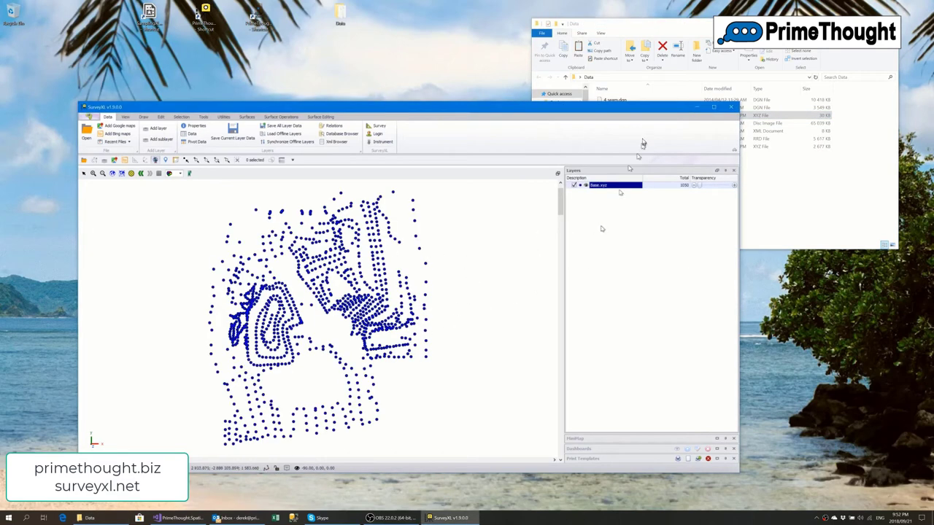
Inspect the Base.xyz points in 3D and return the view orientation to Top
scroll(346, 338, up, 3)
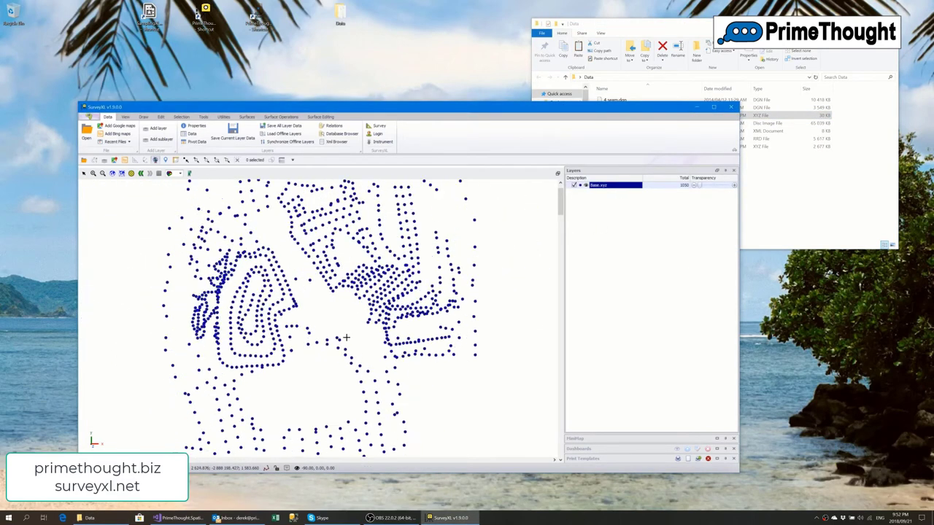
scroll(346, 338, down, 2)
scroll(302, 359, down, 2)
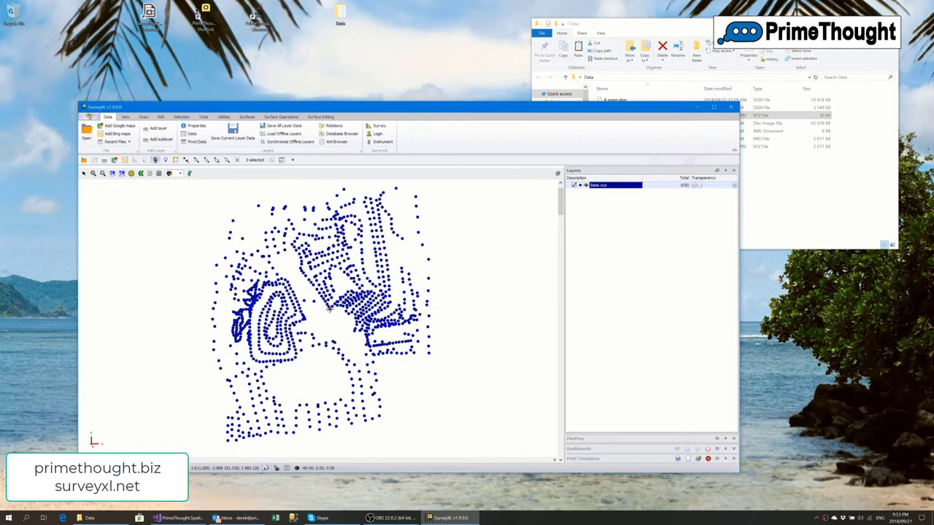
middle_drag(330, 312, 322, 405)
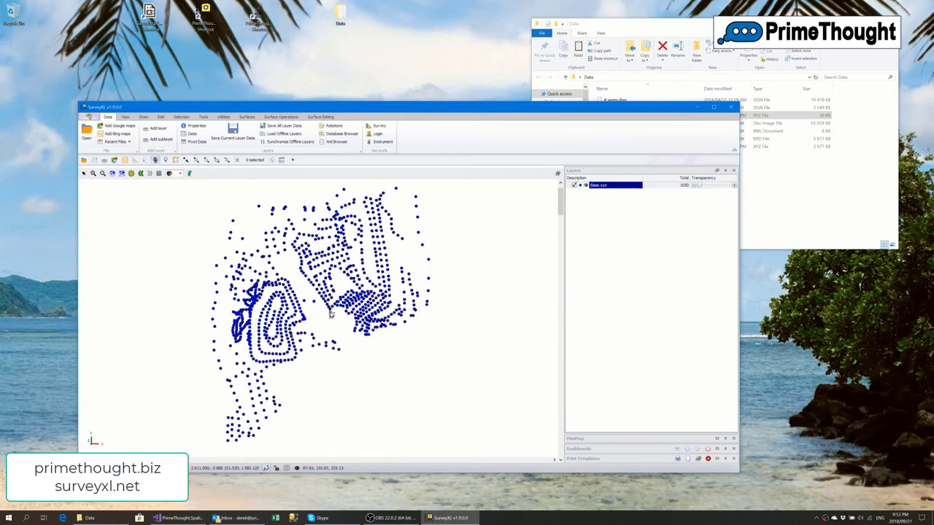
click(315, 469)
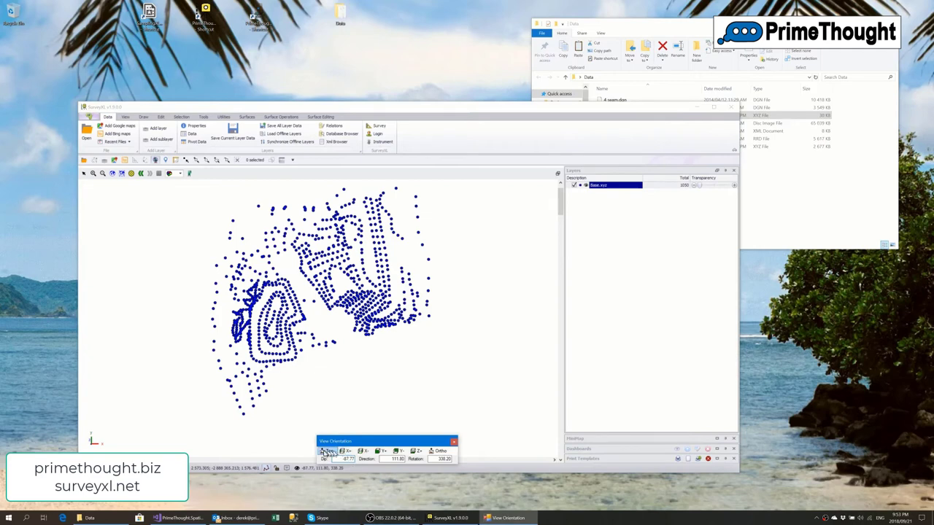
click(324, 453)
click(273, 408)
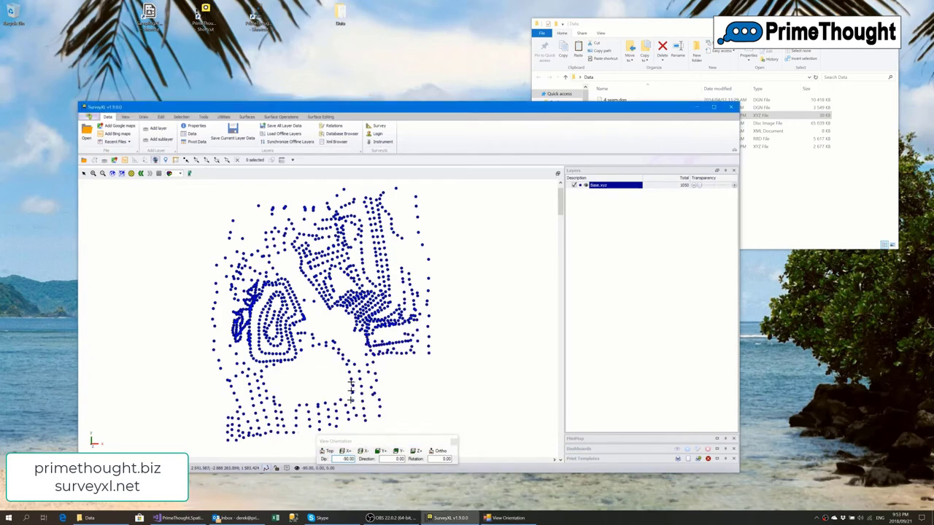
click(454, 442)
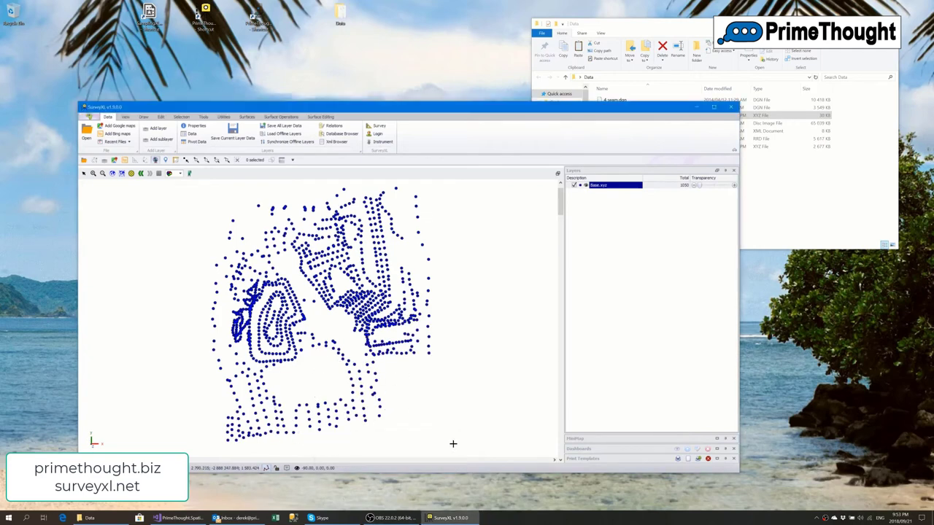
scroll(360, 333, up, 2)
scroll(351, 320, down, 4)
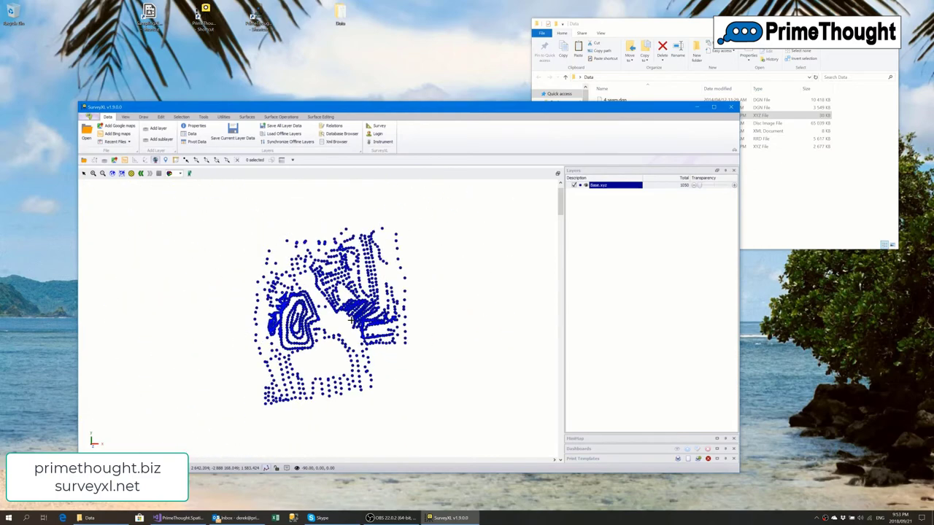
scroll(351, 320, up, 3)
scroll(351, 321, down, 2)
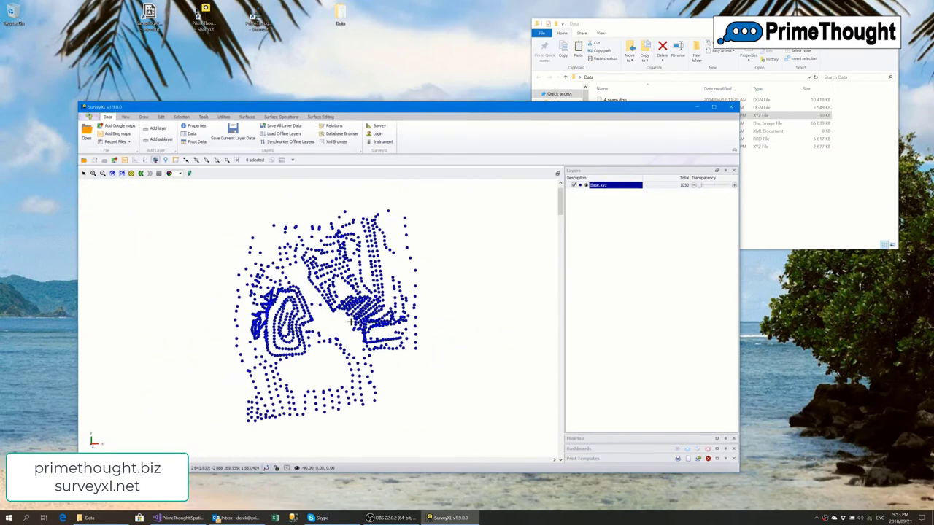
scroll(426, 306, up, 5)
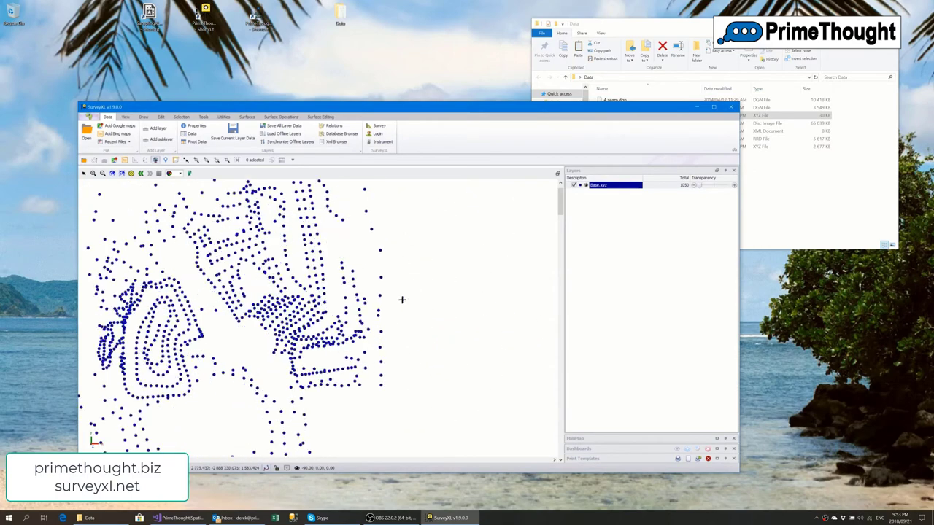
scroll(402, 300, down, 2)
scroll(288, 292, up, 1)
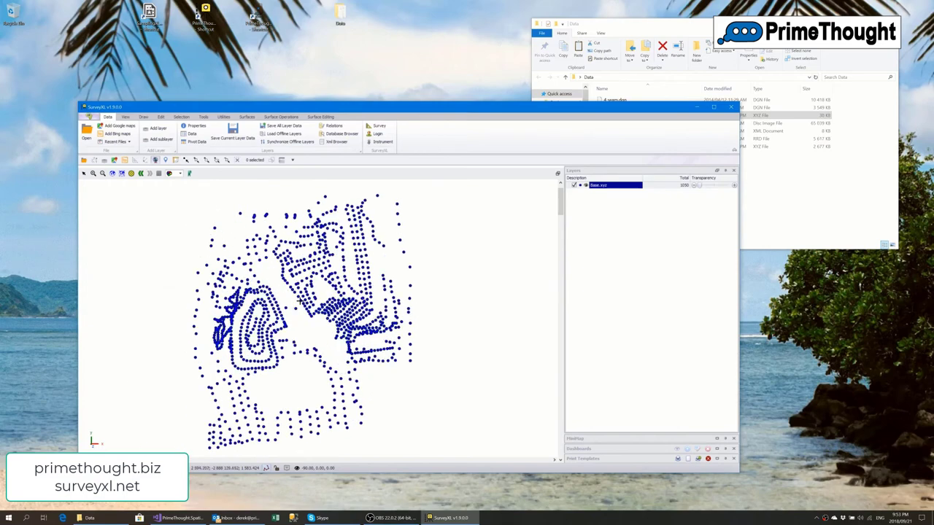
scroll(301, 299, down, 1)
scroll(301, 299, up, 1)
scroll(369, 276, down, 1)
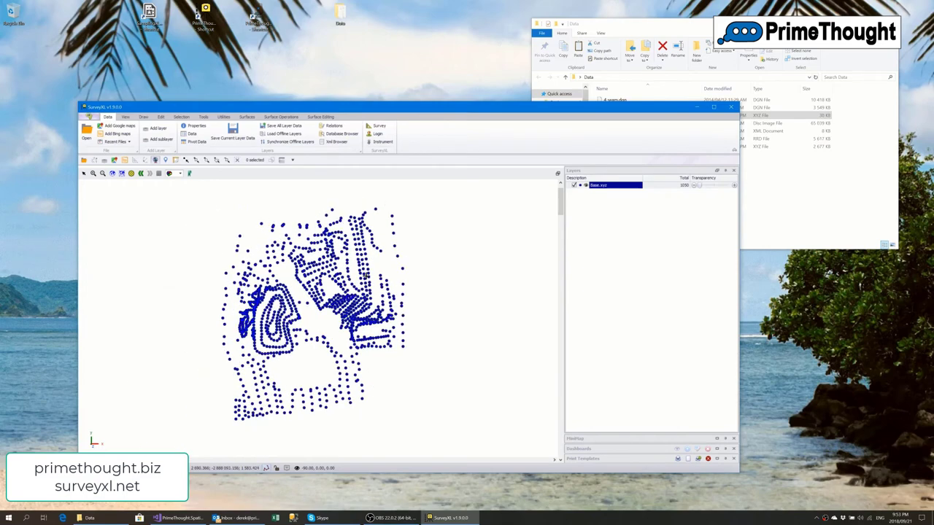
scroll(343, 282, up, 1)
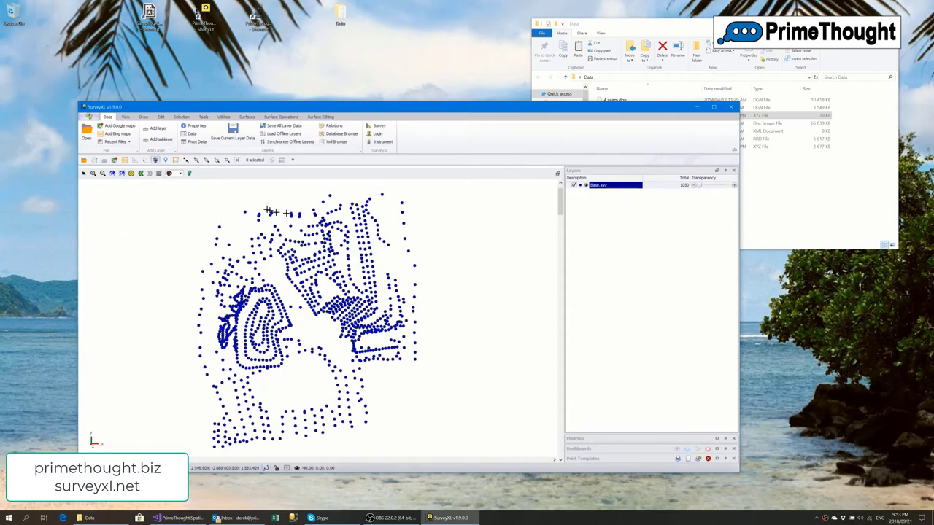
scroll(250, 216, up, 1)
scroll(241, 208, down, 1)
scroll(222, 191, up, 1)
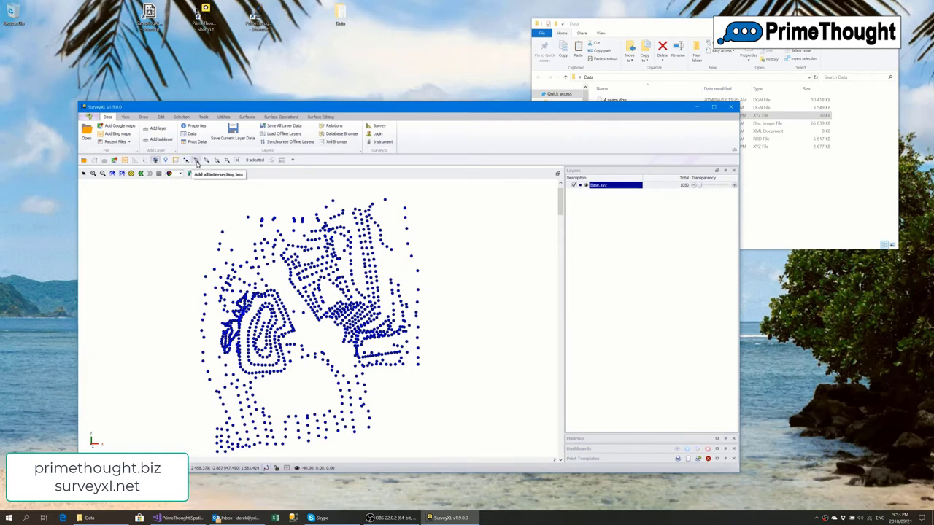
scroll(216, 235, down, 1)
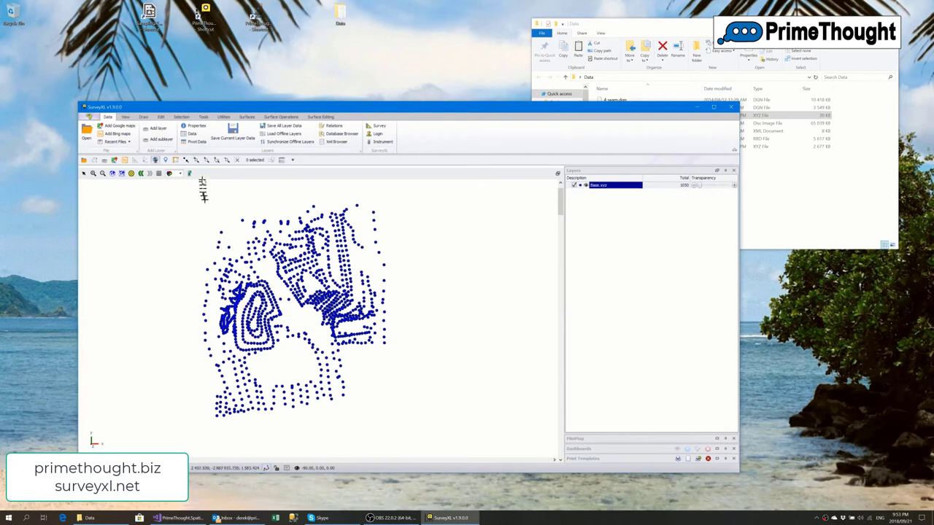
Box-select the Base.xyz points and create a new surface from points, using the scene projection
click(195, 161)
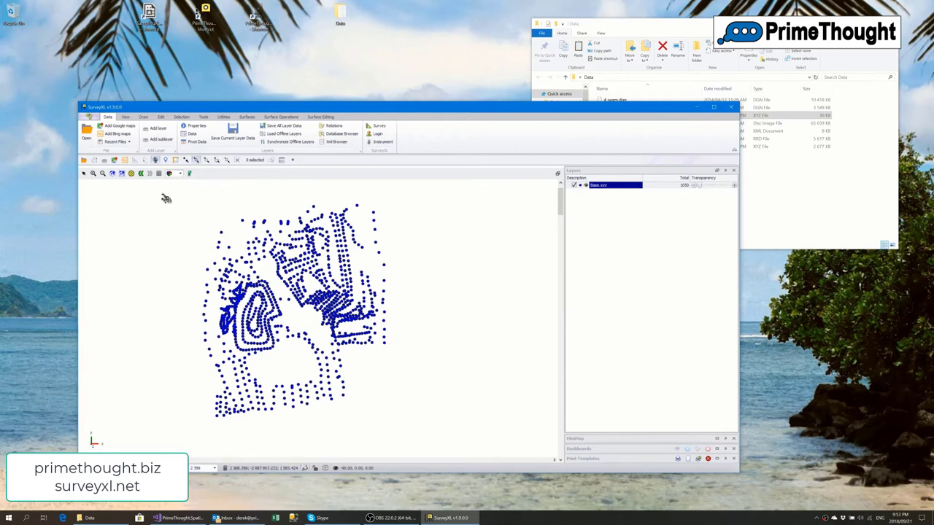
drag(161, 194, 419, 436)
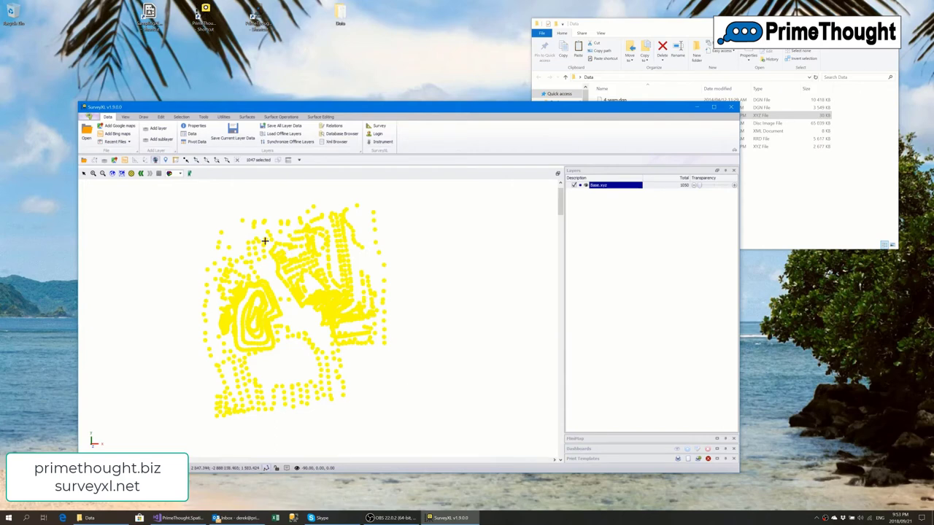
click(246, 117)
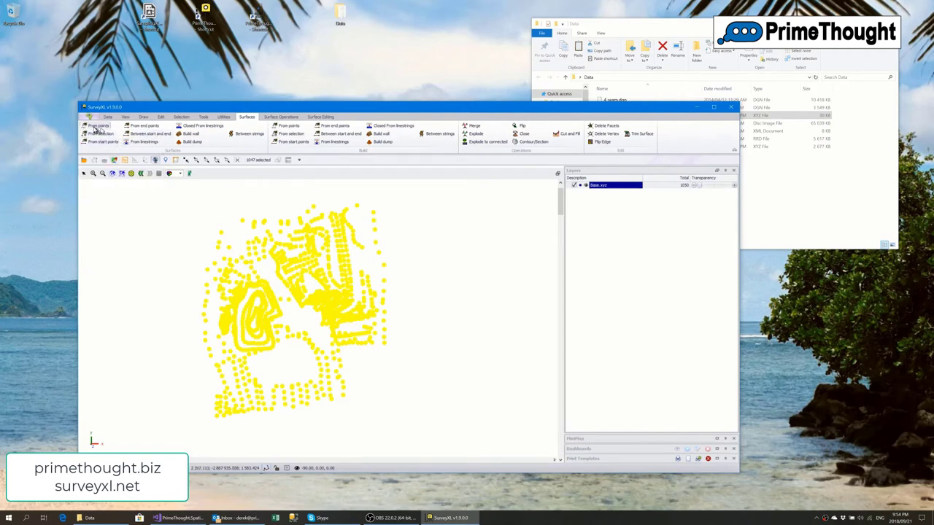
click(95, 126)
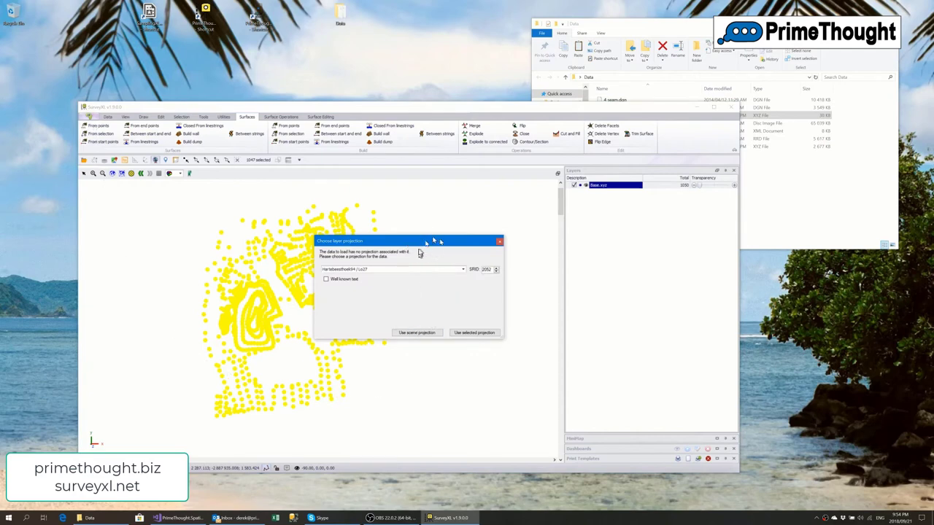
click(415, 333)
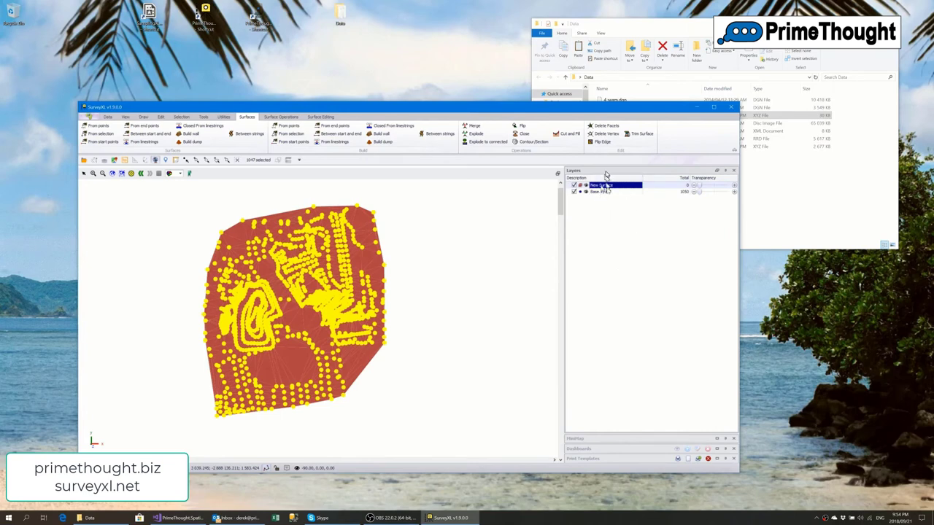
Hide the Base.xyz points to inspect the triangulation of the new surface, and show the points again
drag(610, 194, 577, 196)
click(575, 192)
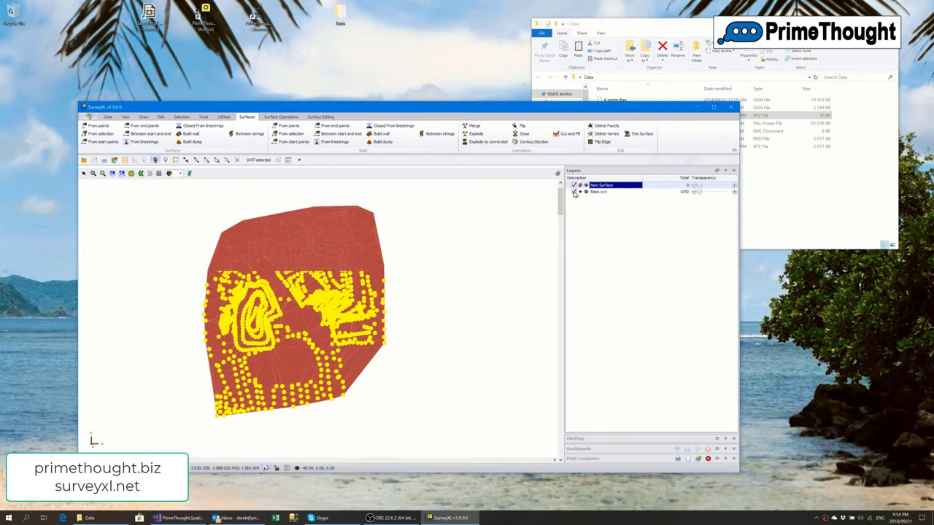
scroll(287, 312, up, 5)
scroll(287, 312, down, 5)
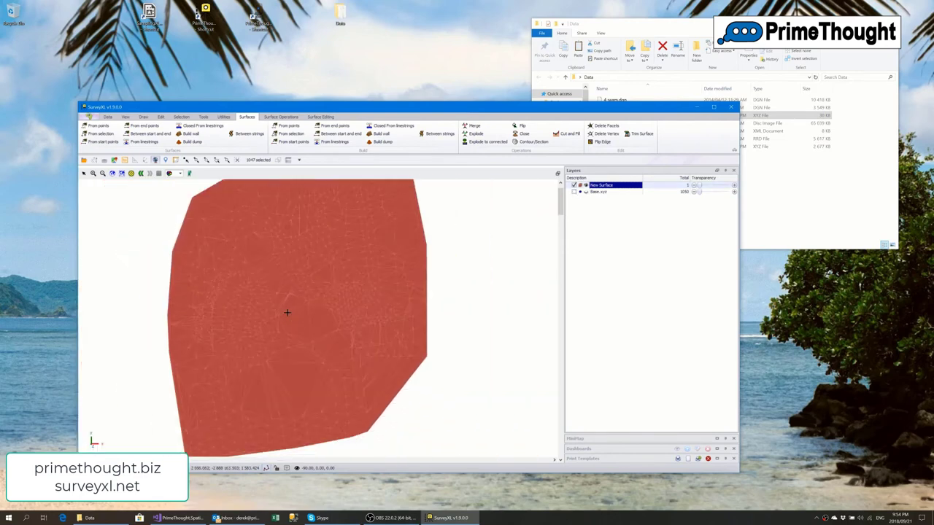
scroll(287, 312, up, 1)
scroll(287, 312, down, 1)
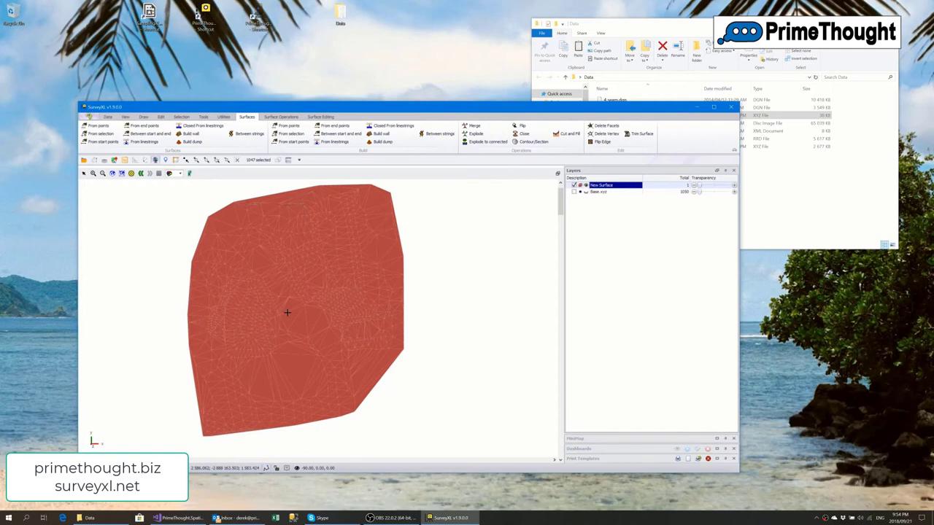
click(575, 192)
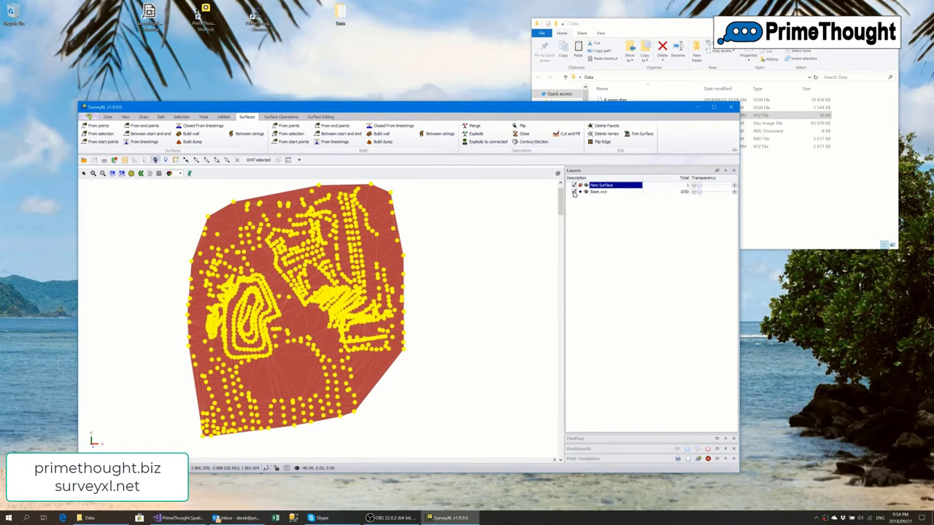
Rename the New Surface layer as Base and clear the point selection
click(613, 186)
text(Base)
key(Return)
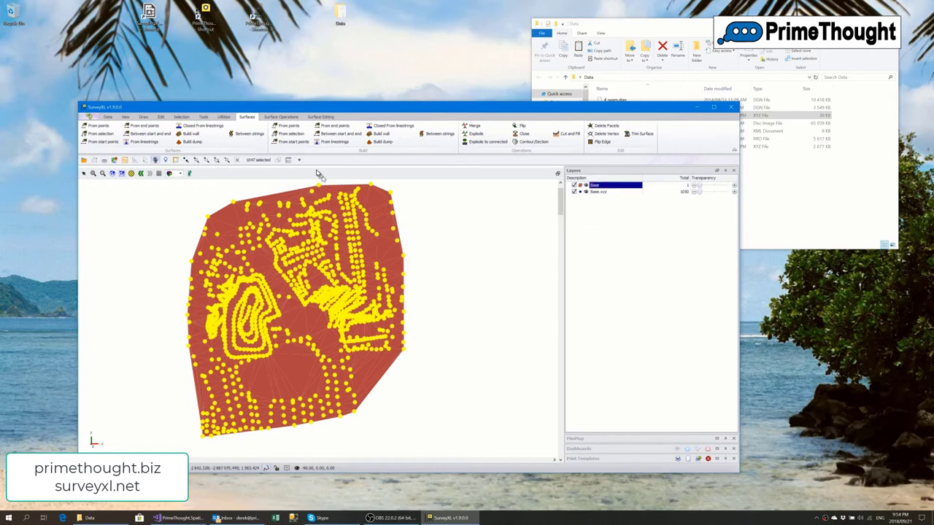
click(237, 161)
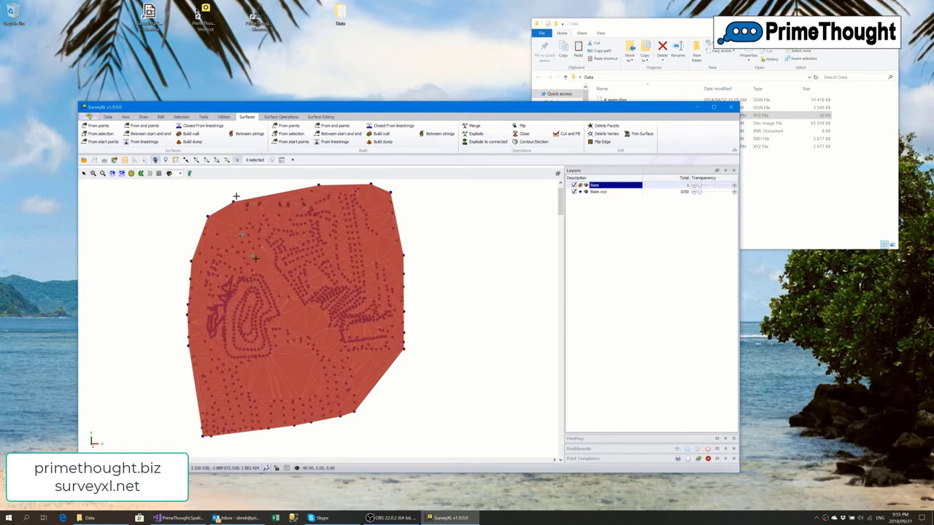
Load Tops.xyz from the Data folder into the scene, using the scene projection
middle_drag(422, 300, 347, 294)
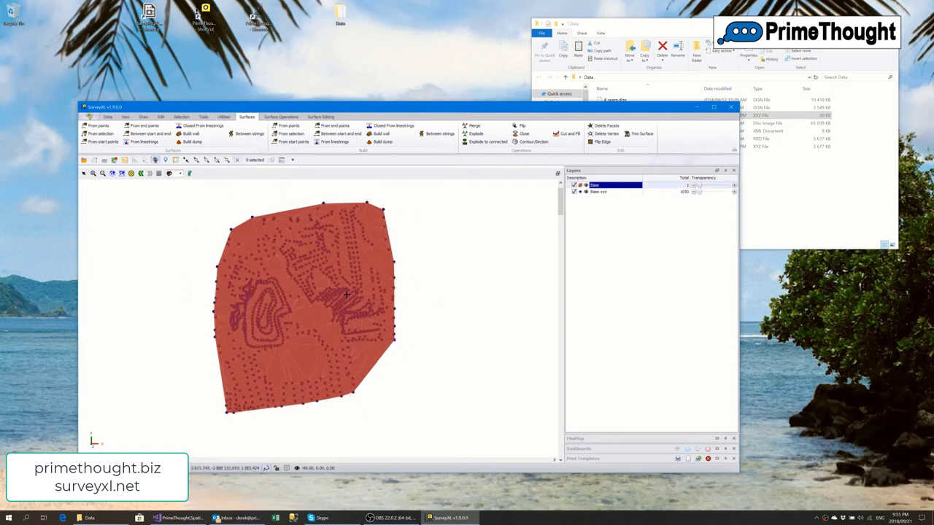
scroll(346, 294, up, 3)
scroll(347, 294, down, 3)
click(717, 53)
click(611, 147)
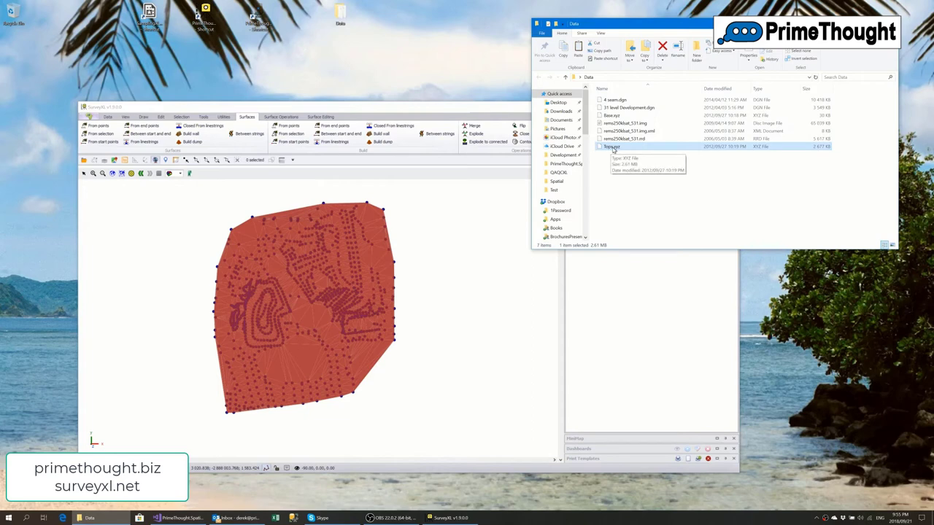
drag(613, 149, 405, 255)
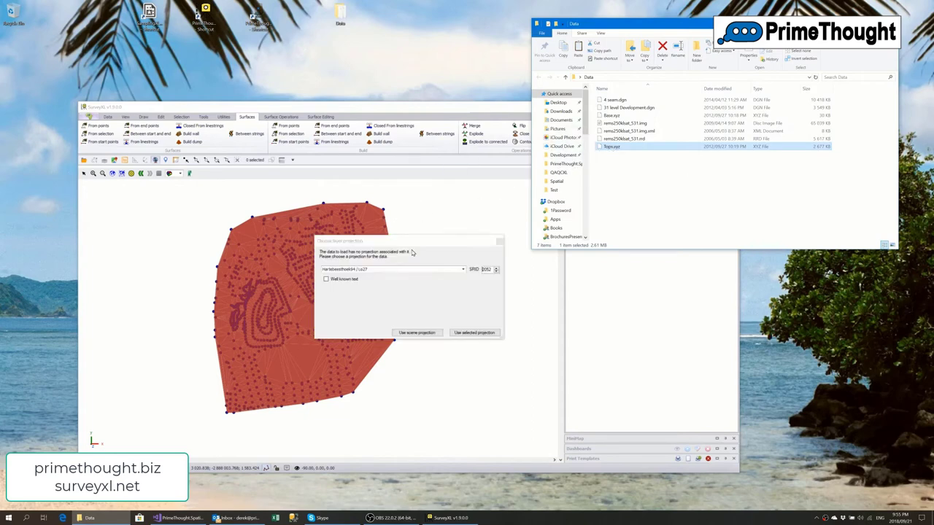
click(405, 333)
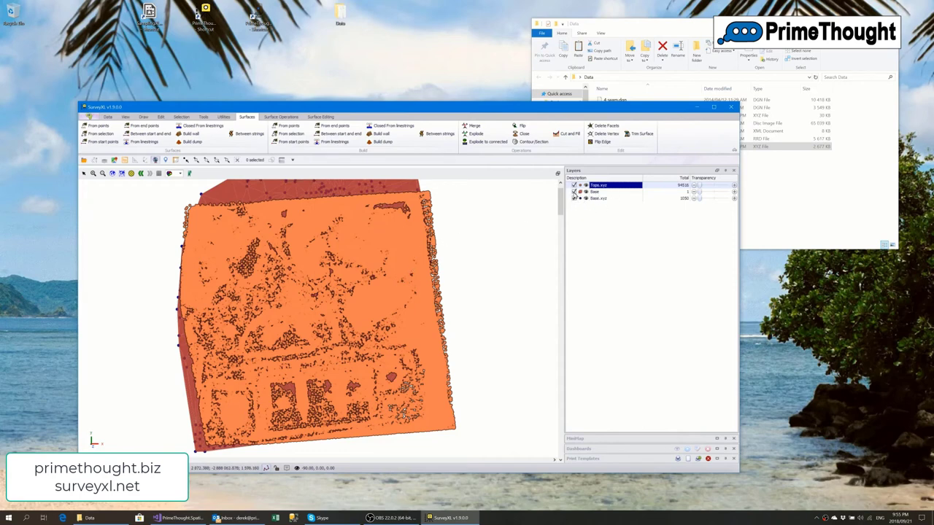
Hide the Base surface and Base.xyz layers and inspect the Tops.xyz points on their own
click(575, 192)
click(575, 200)
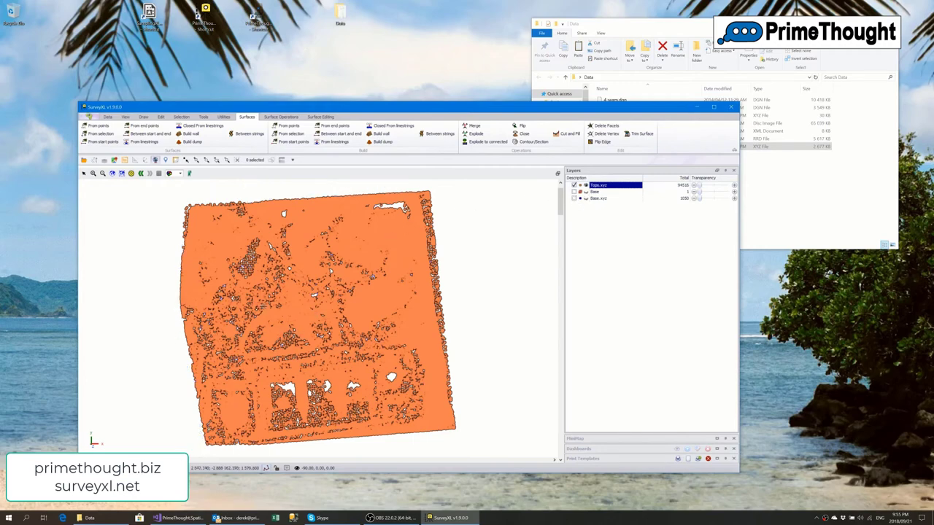
scroll(292, 317, up, 2)
scroll(297, 310, up, 6)
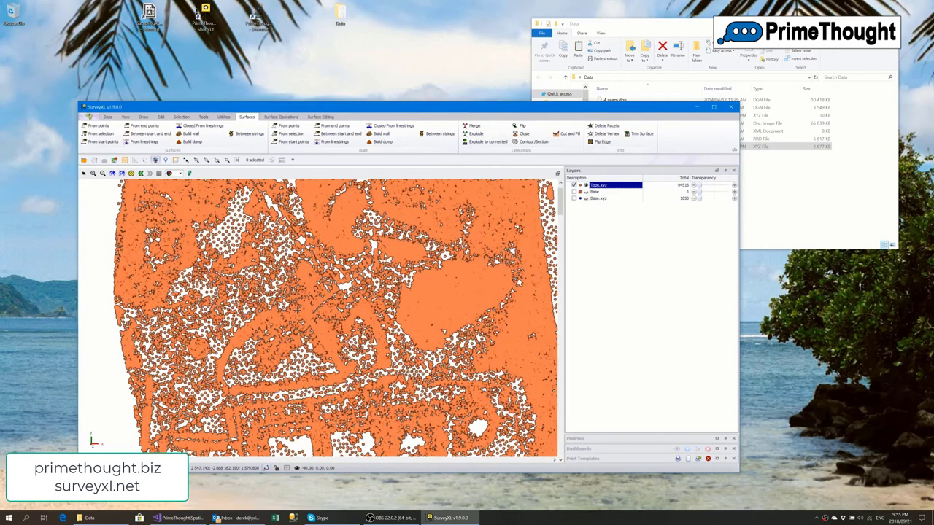
scroll(297, 308, down, 4)
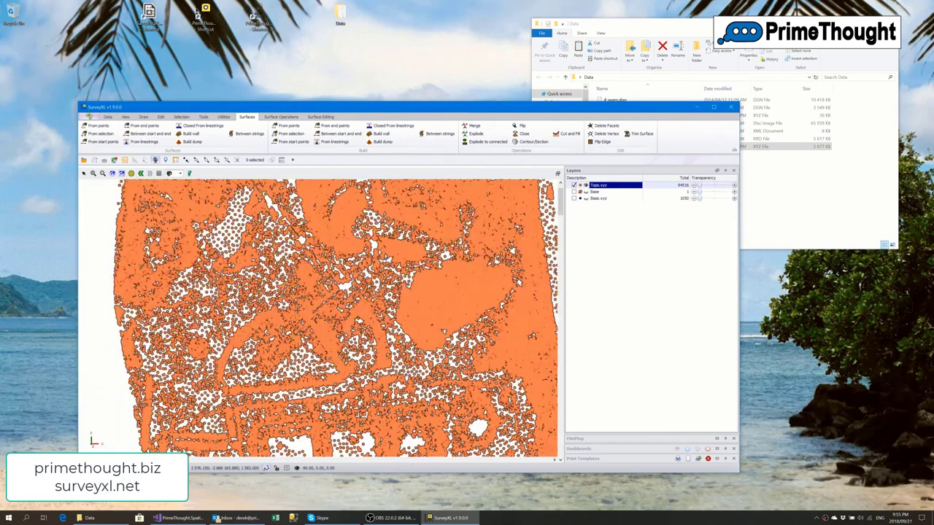
scroll(297, 309, down, 3)
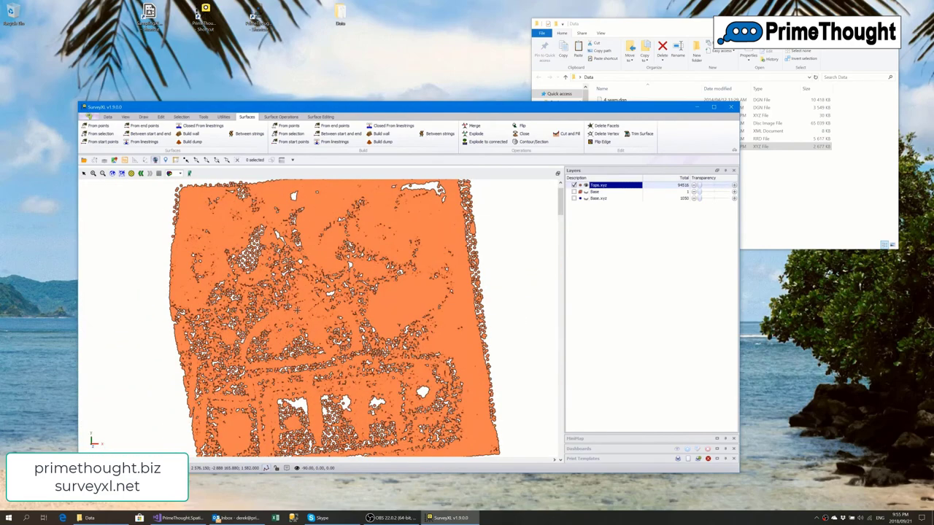
scroll(297, 310, down, 2)
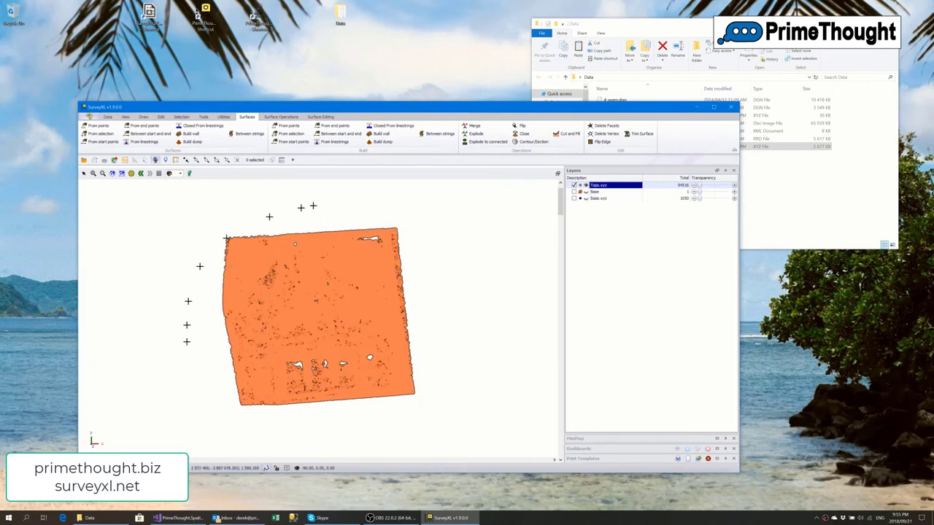
Box-select all Tops.xyz points, create a new surface from them using the scene projection, and clear the selection
click(198, 160)
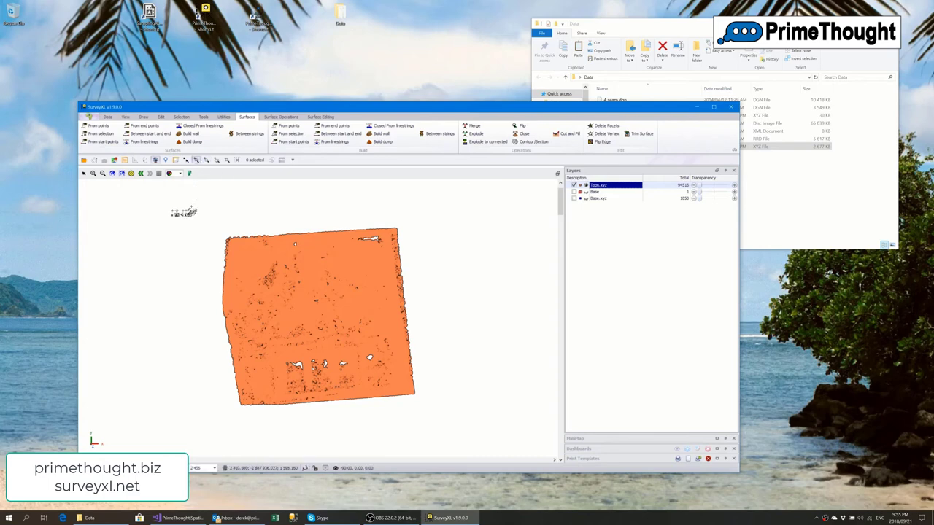
drag(167, 195, 457, 437)
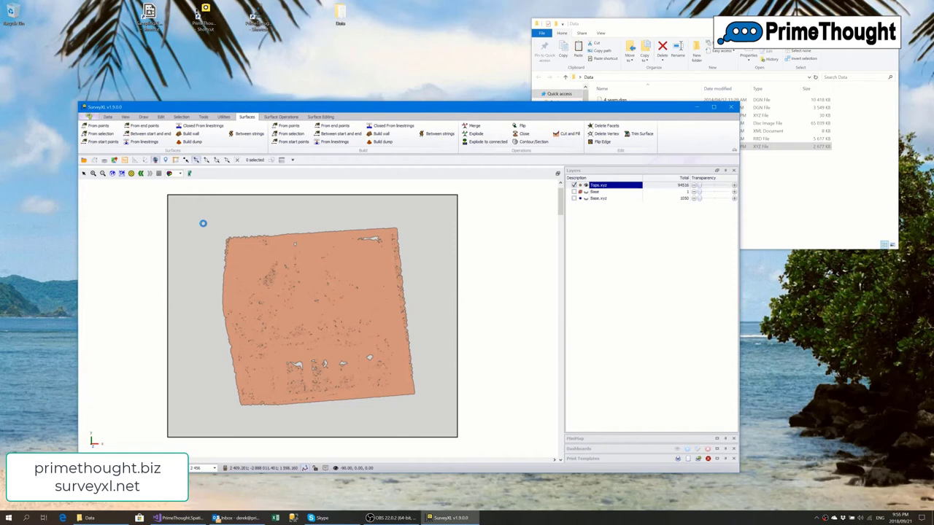
click(203, 223)
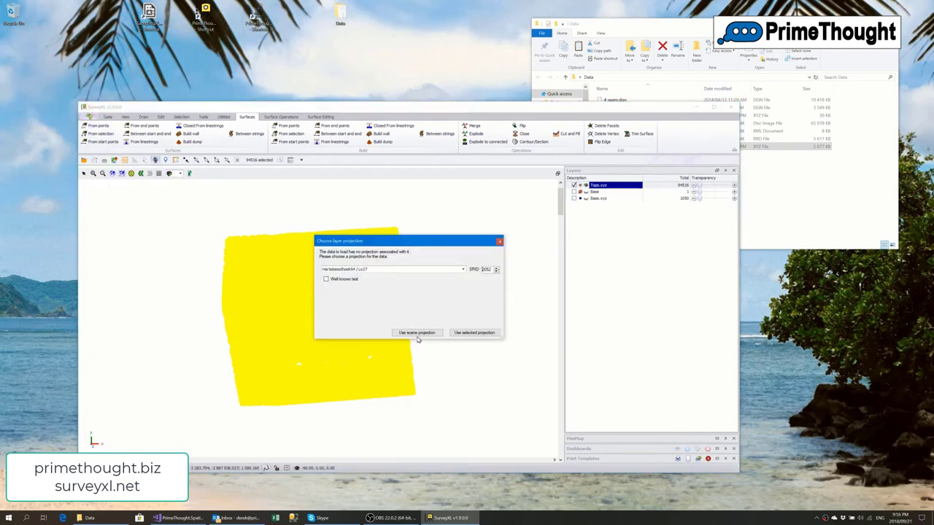
click(417, 333)
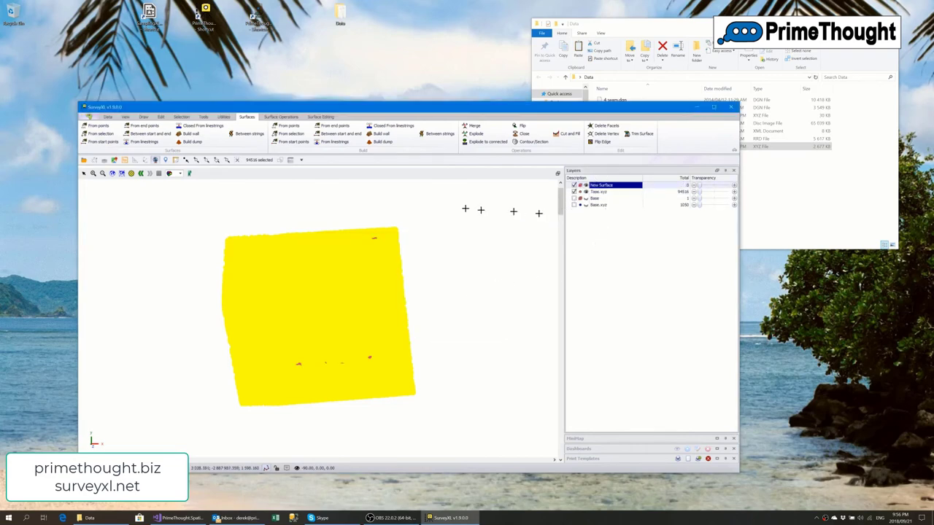
click(237, 161)
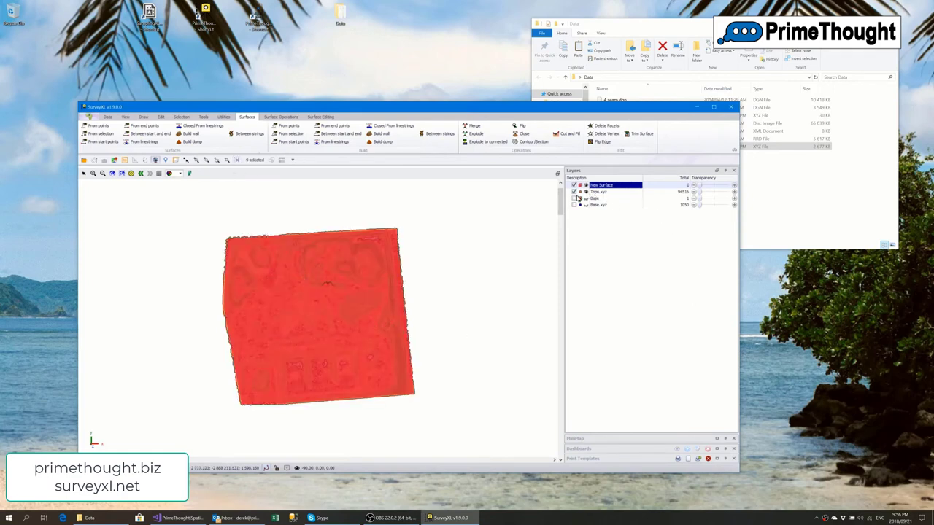
Hide the Tops.xyz points and examine the new surface built from them
click(574, 191)
click(574, 192)
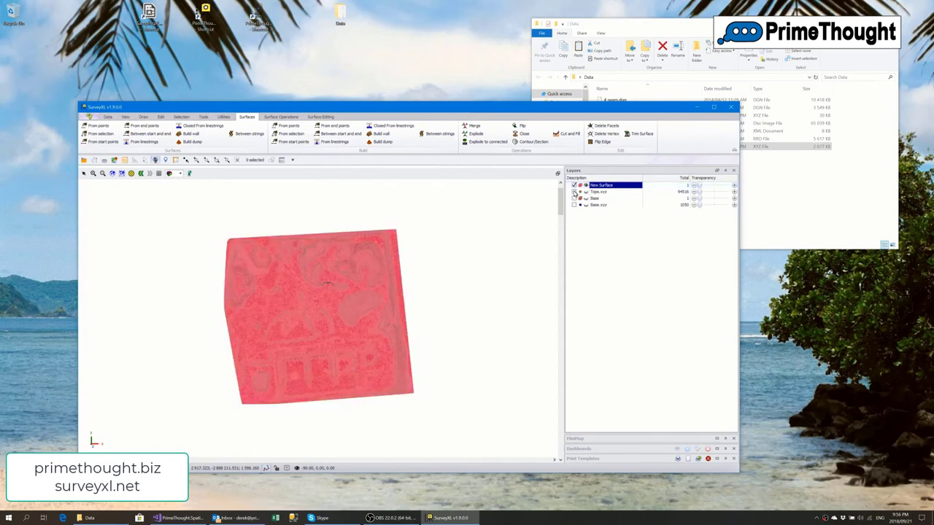
scroll(323, 285, up, 5)
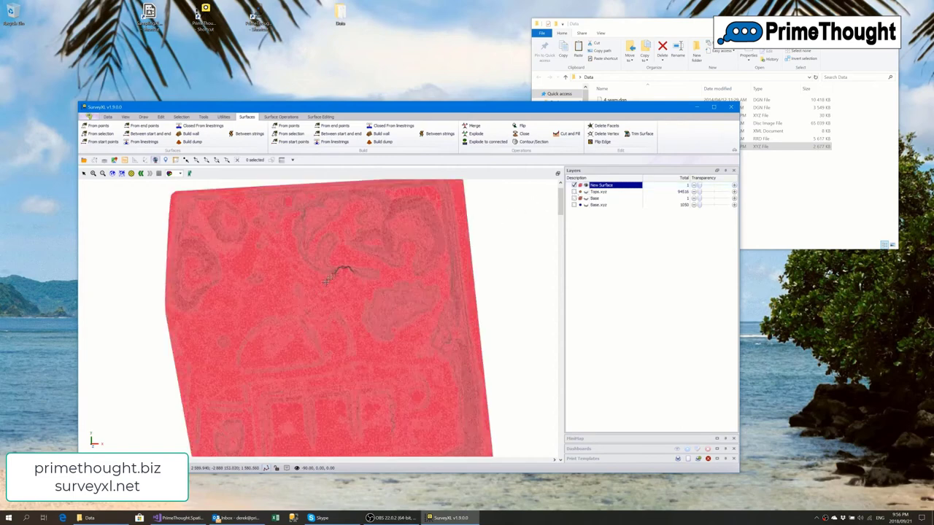
scroll(411, 265, down, 3)
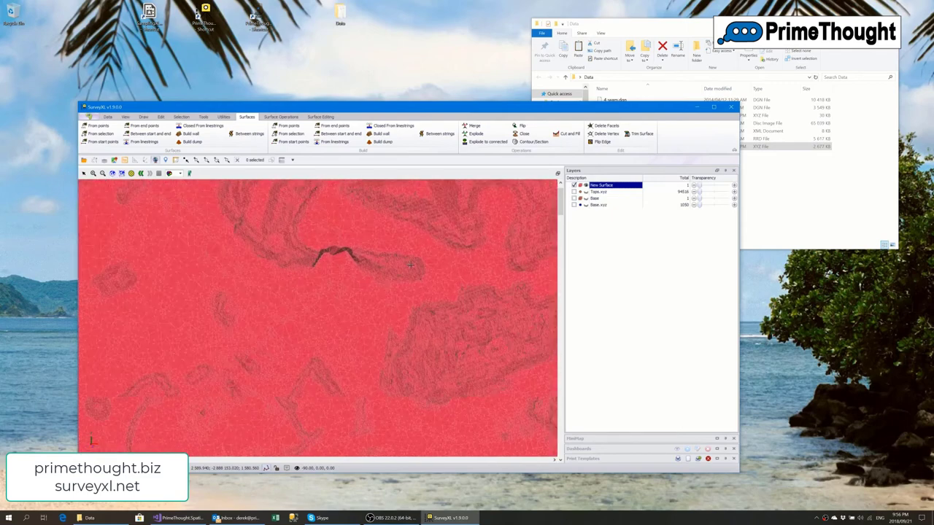
scroll(411, 265, down, 5)
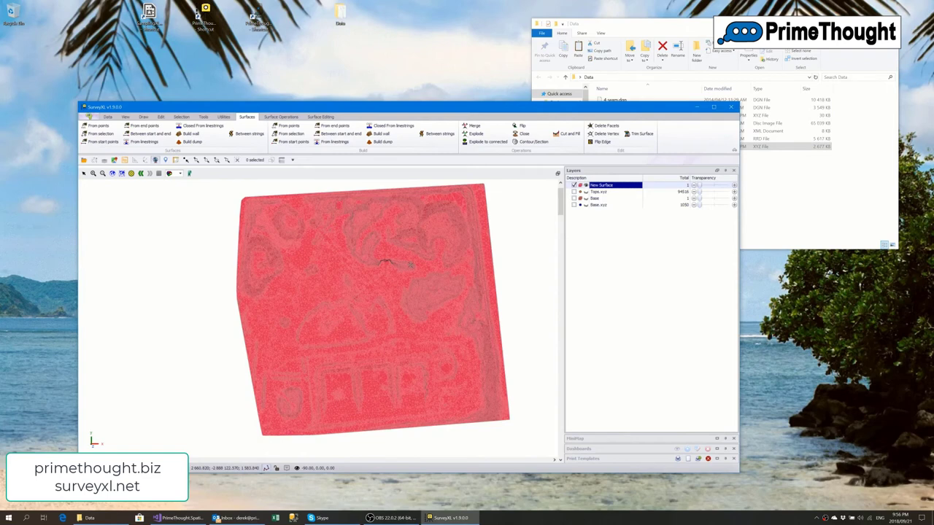
scroll(217, 199, down, 1)
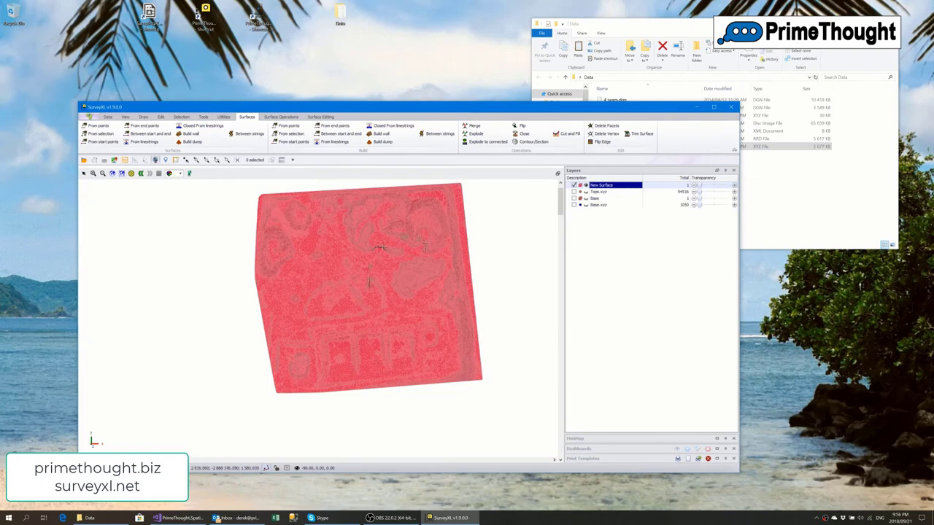
scroll(379, 249, up, 2)
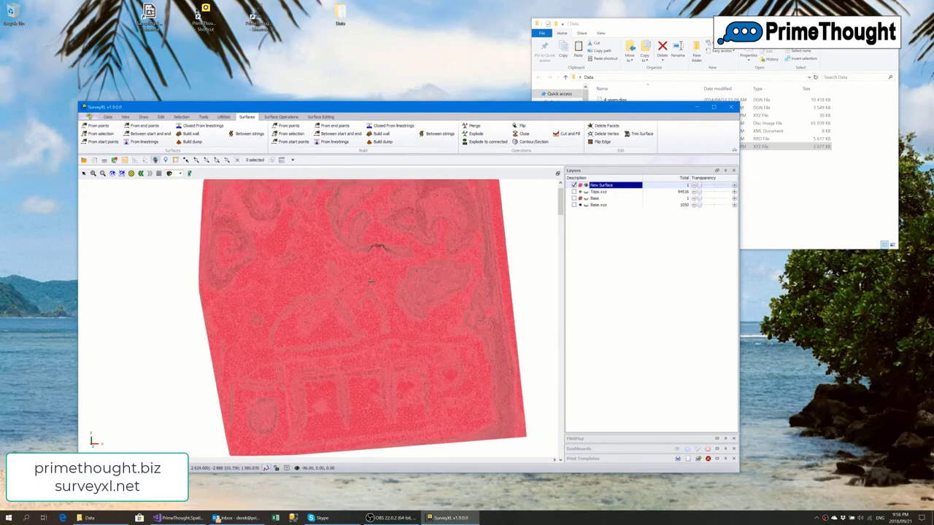
scroll(374, 280, down, 1)
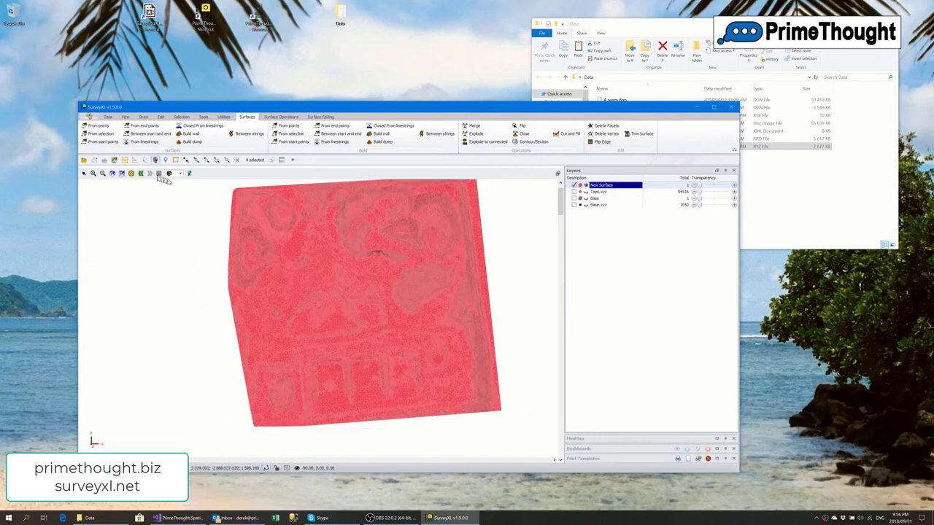
Set the scene's renderer to DirectX in the scene properties and check the shaded surface close up
click(132, 174)
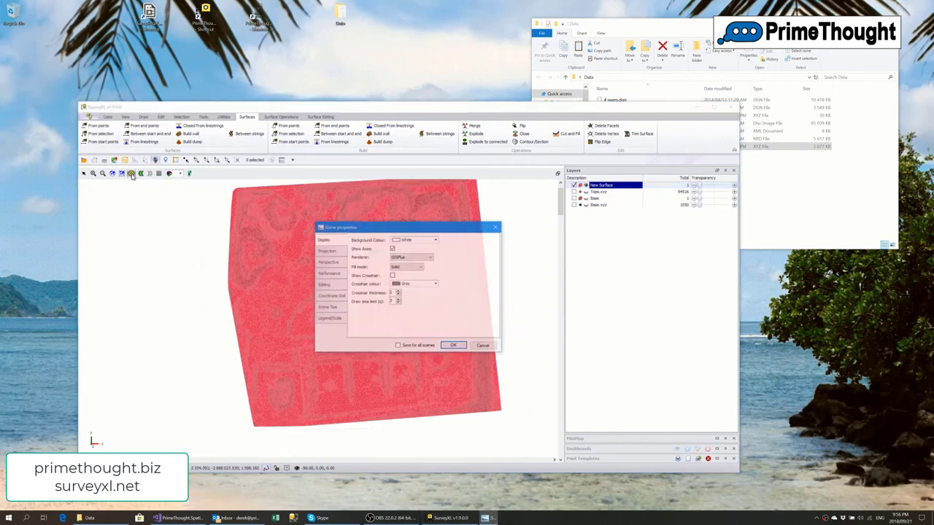
click(412, 257)
click(403, 275)
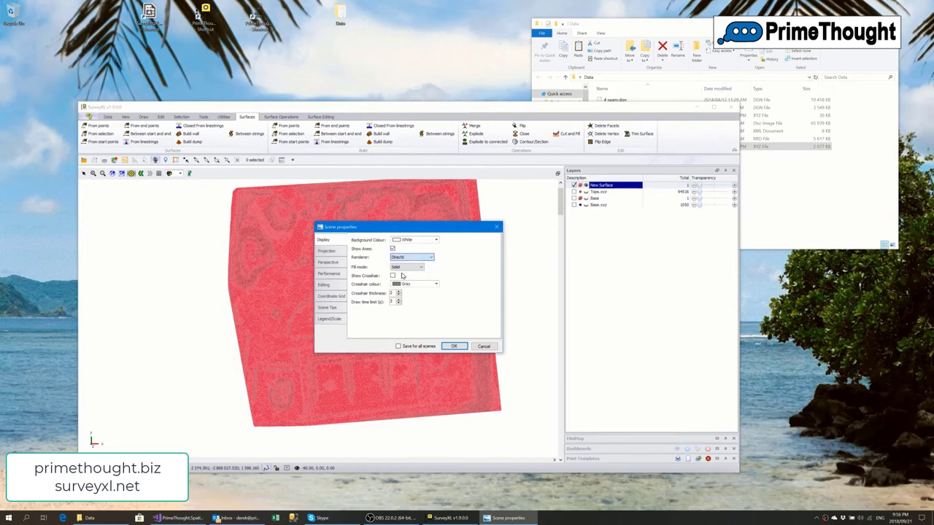
click(455, 346)
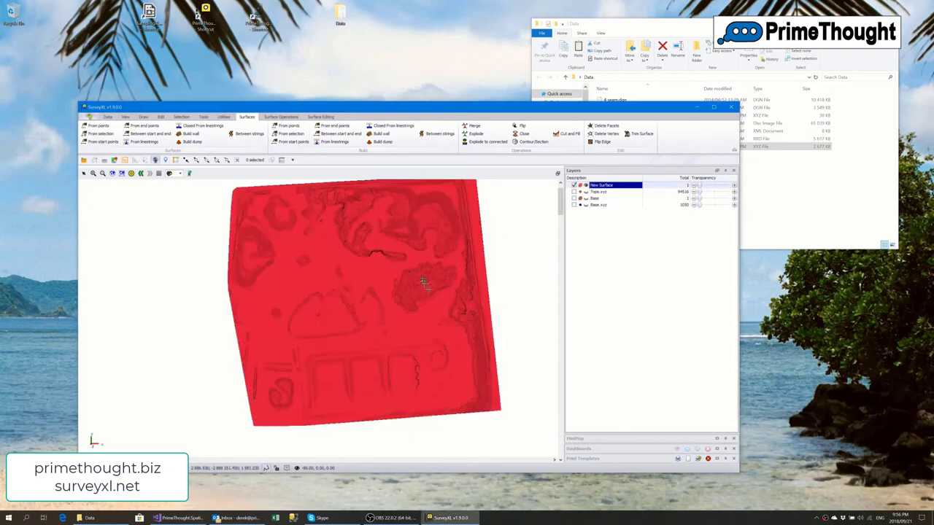
scroll(422, 281, up, 5)
scroll(421, 281, down, 5)
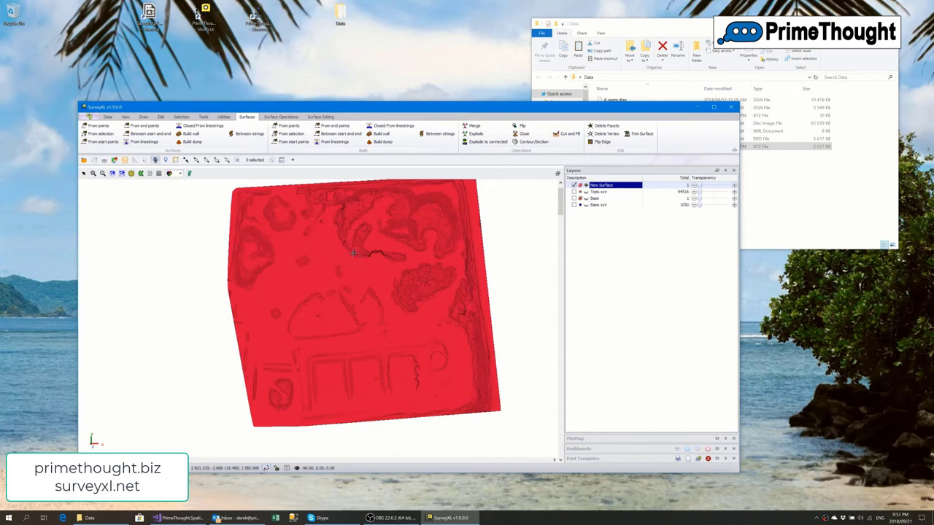
Inspect the new surface from an oblique 3D view and turn the Base surface layer back on
middle_drag(353, 253, 348, 313)
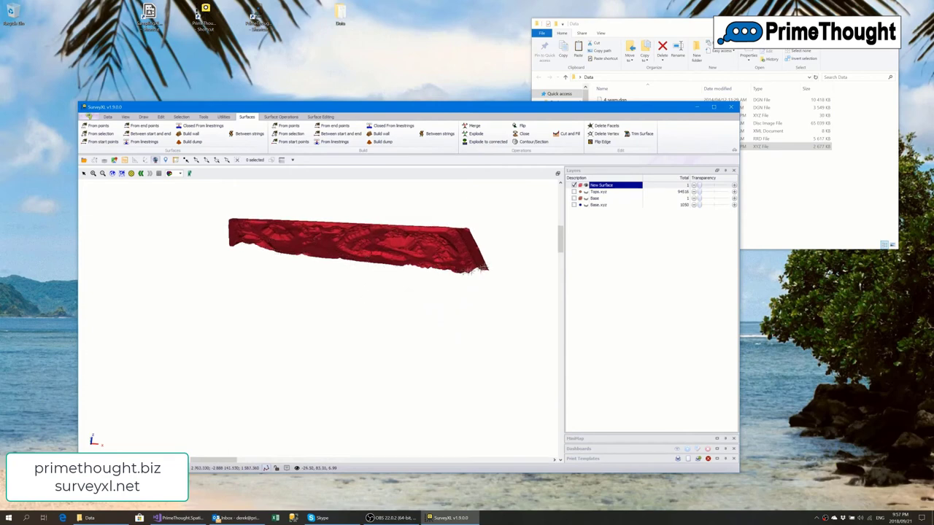
click(122, 174)
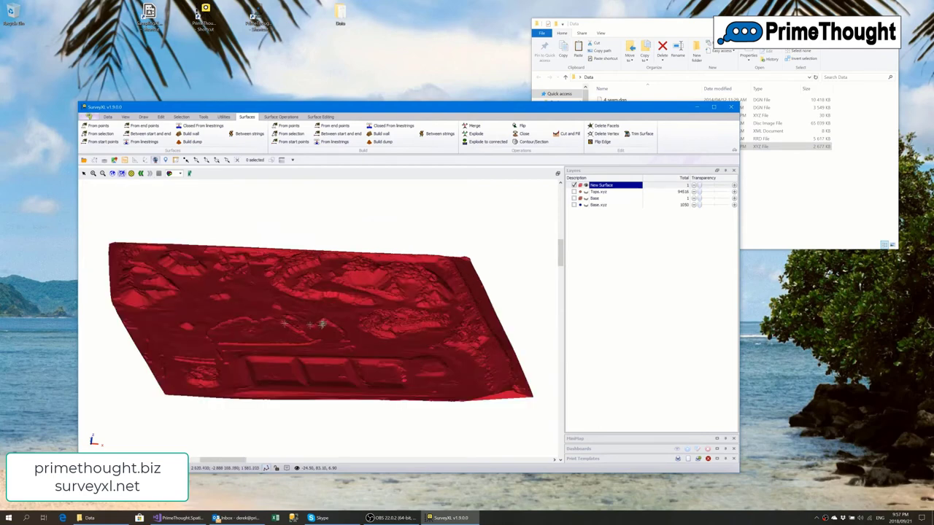
mouse_move(324, 325)
middle_down()
mouse_move(322, 307)
mouse_move(350, 304)
mouse_move(315, 310)
mouse_move(323, 291)
mouse_move(357, 304)
mouse_move(340, 280)
mouse_move(313, 288)
mouse_move(308, 302)
mouse_move(326, 292)
mouse_move(357, 308)
mouse_move(354, 321)
mouse_move(344, 307)
mouse_move(307, 310)
mouse_move(327, 302)
mouse_move(321, 313)
mouse_move(320, 299)
mouse_move(310, 327)
middle_up()
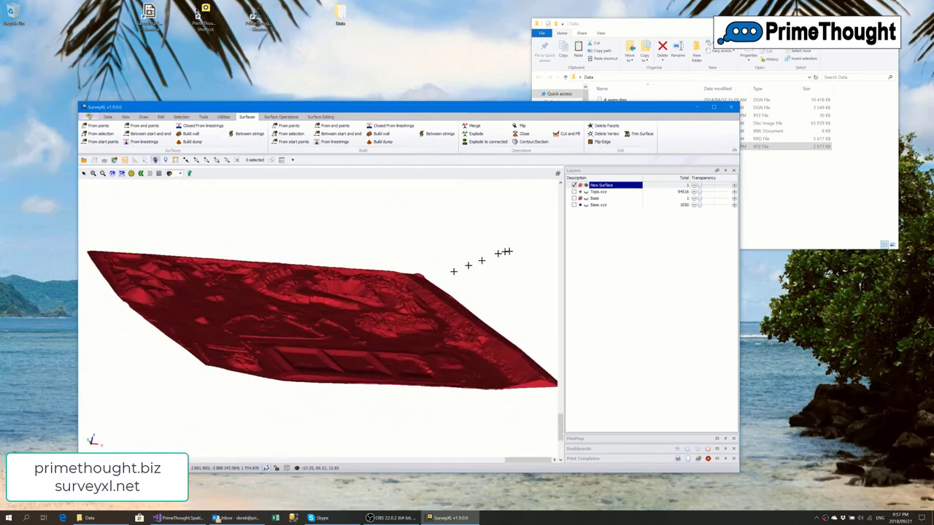
click(574, 199)
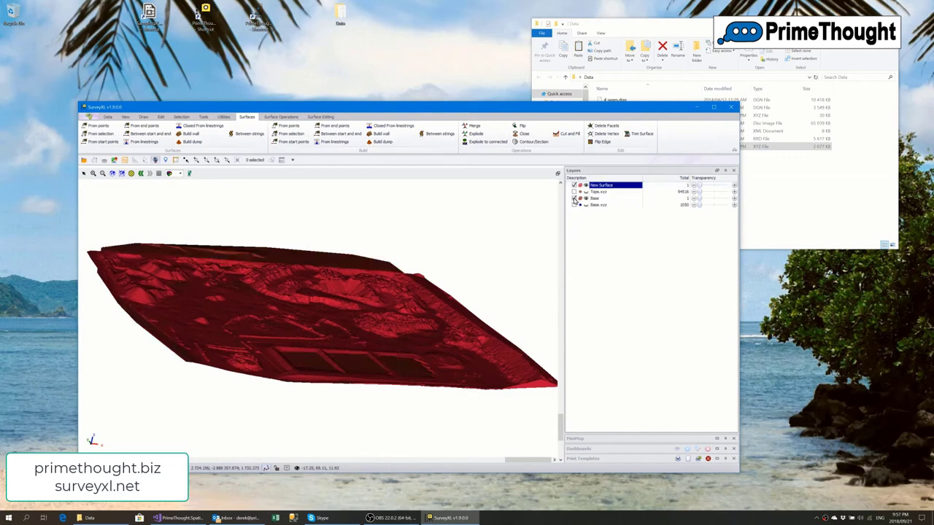
Start a Cut and Fill calculation and add the surface on the Base layer as its base surface
middle_drag(254, 310, 268, 284)
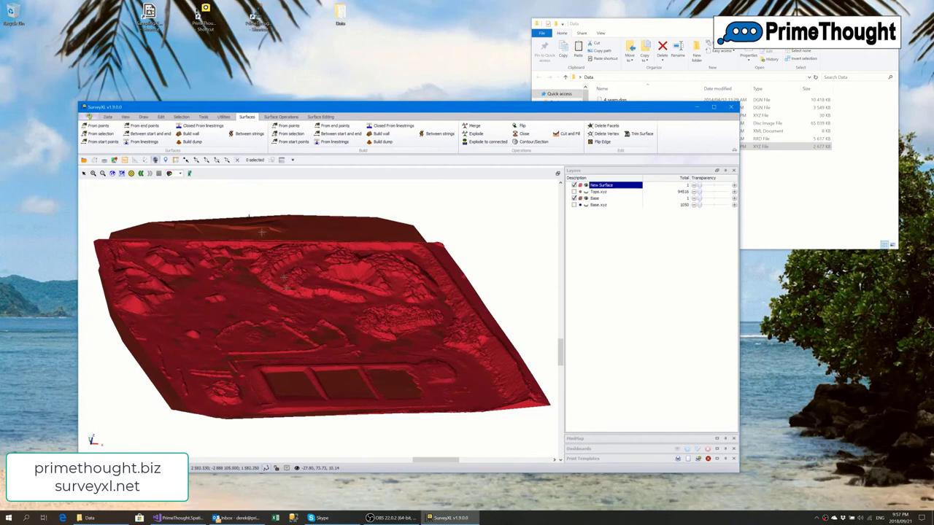
middle_drag(292, 219, 304, 307)
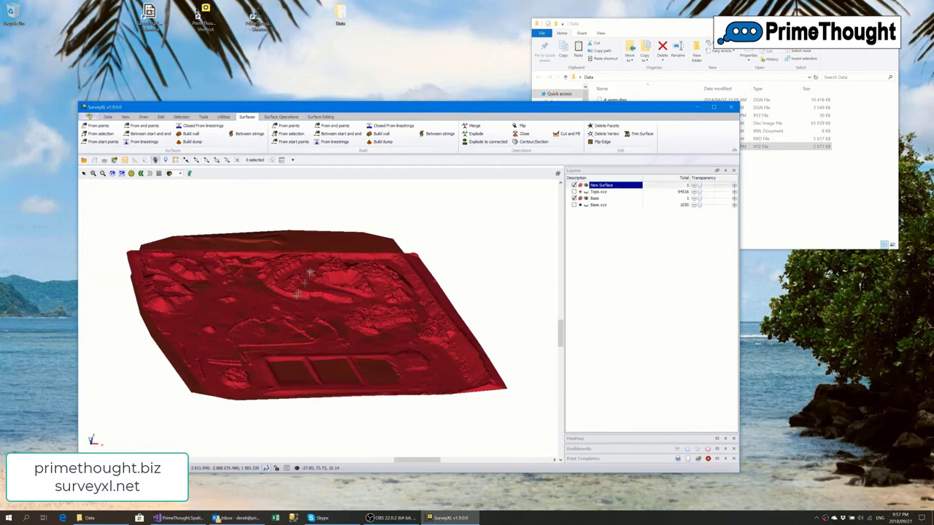
scroll(310, 272, up, 2)
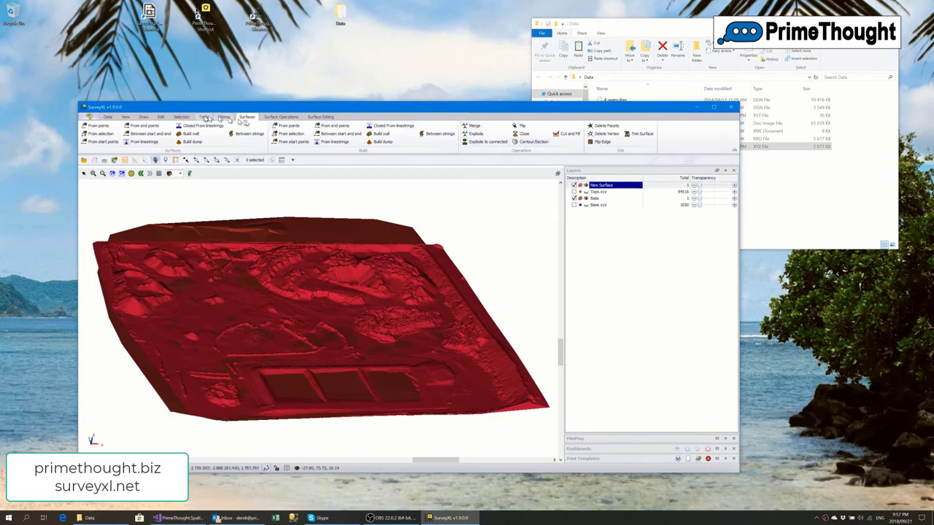
click(271, 118)
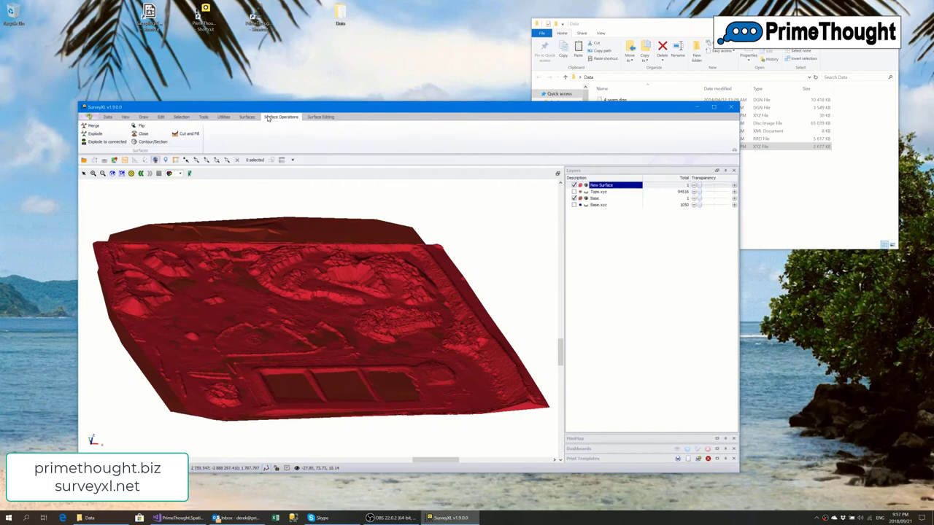
click(182, 135)
drag(192, 131, 573, 114)
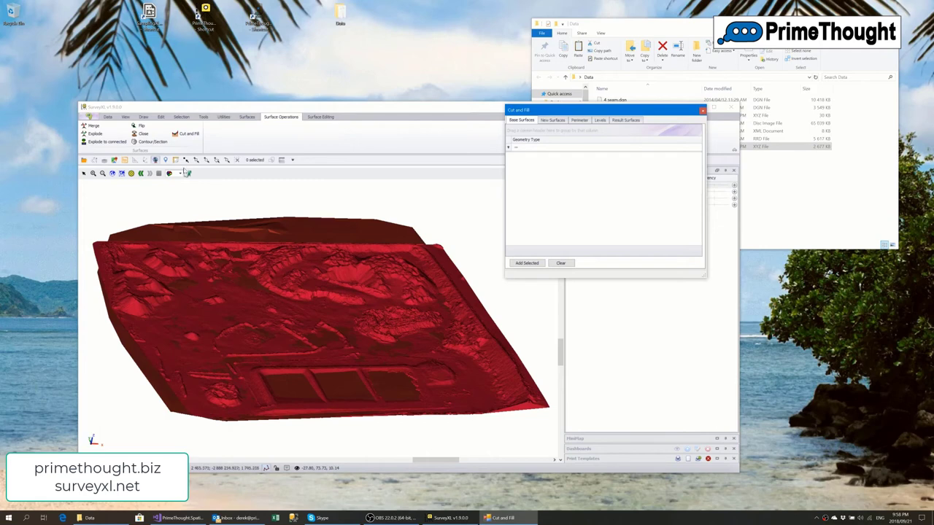
click(188, 161)
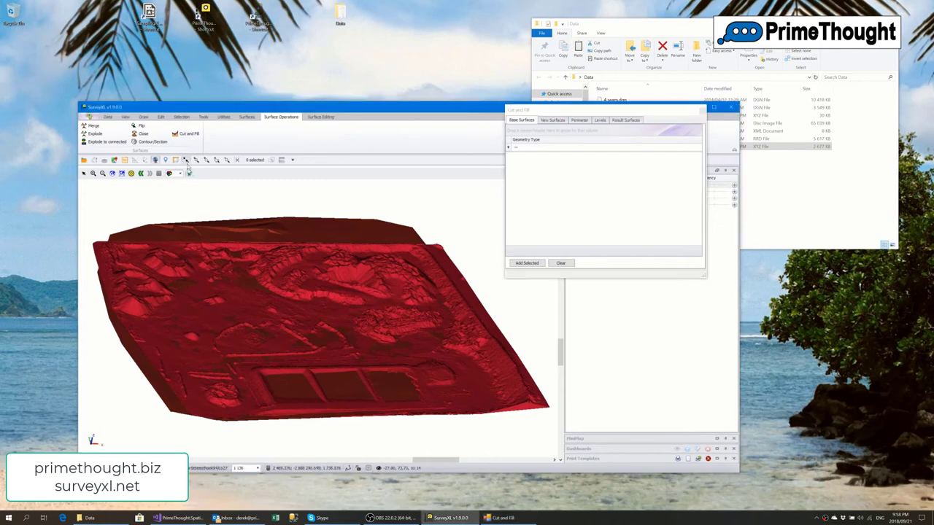
click(201, 229)
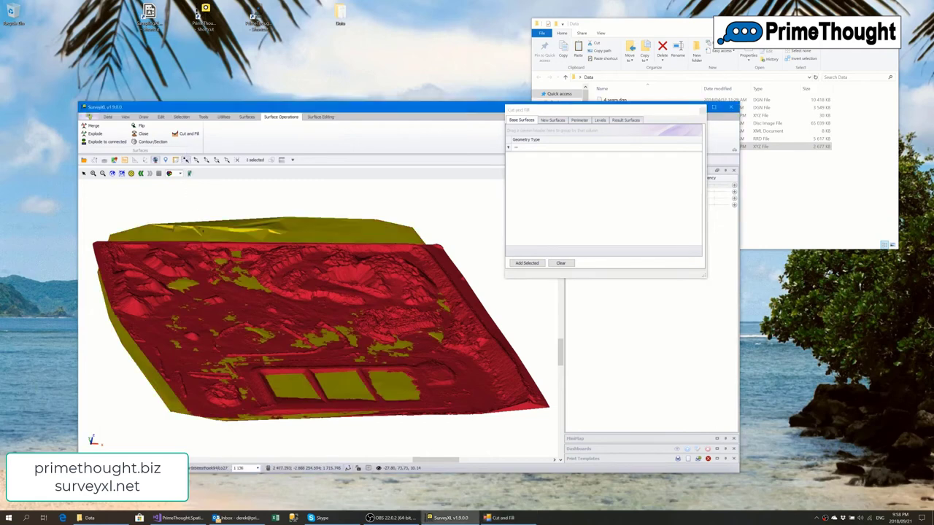
key(Escape)
click(535, 264)
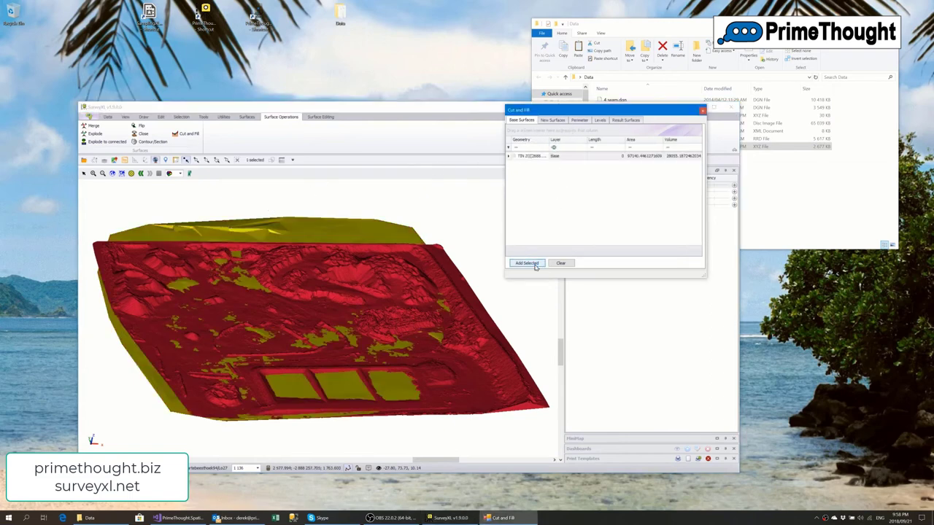
Select the surface on the New Surface layer and add it to the Cut and Fill calculation as the new surface
click(551, 121)
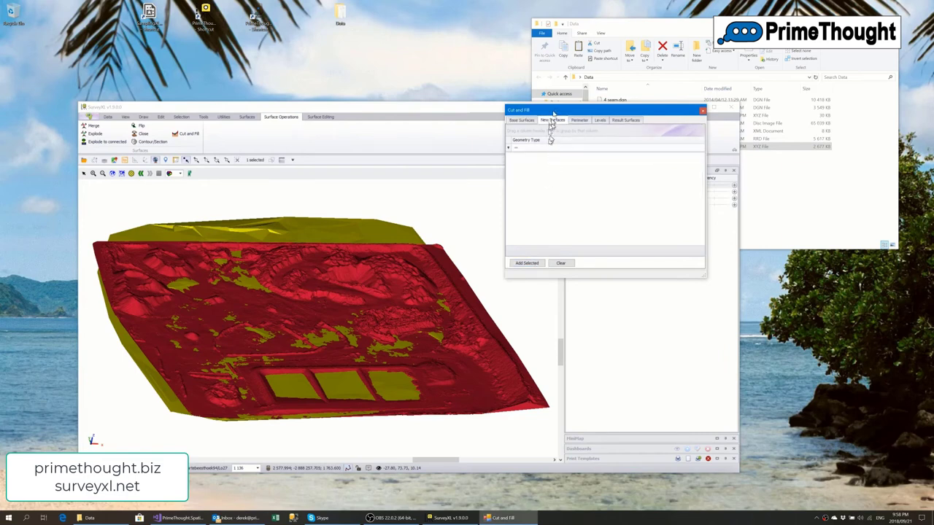
click(213, 228)
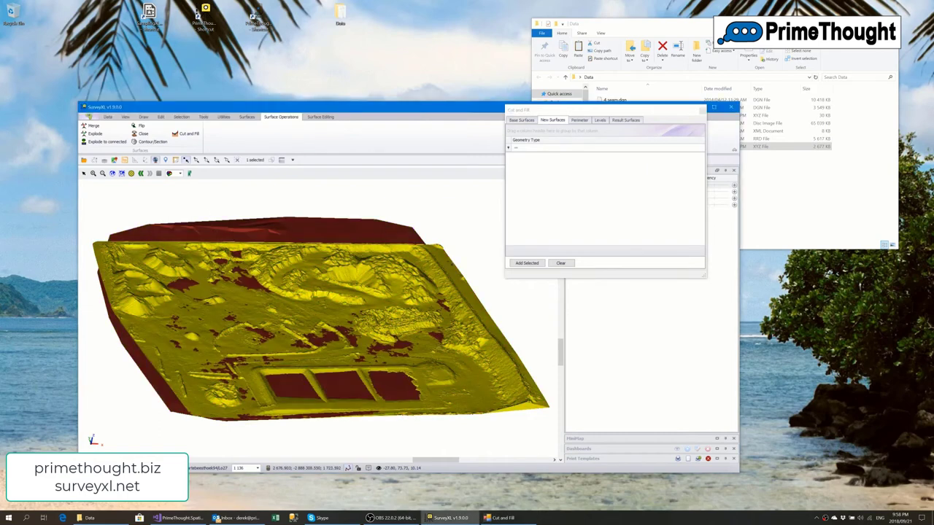
click(531, 263)
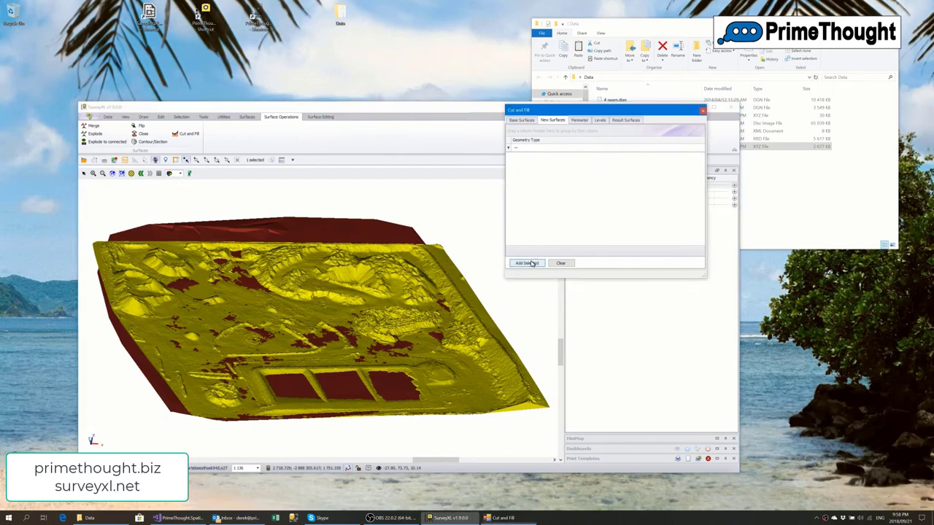
click(531, 263)
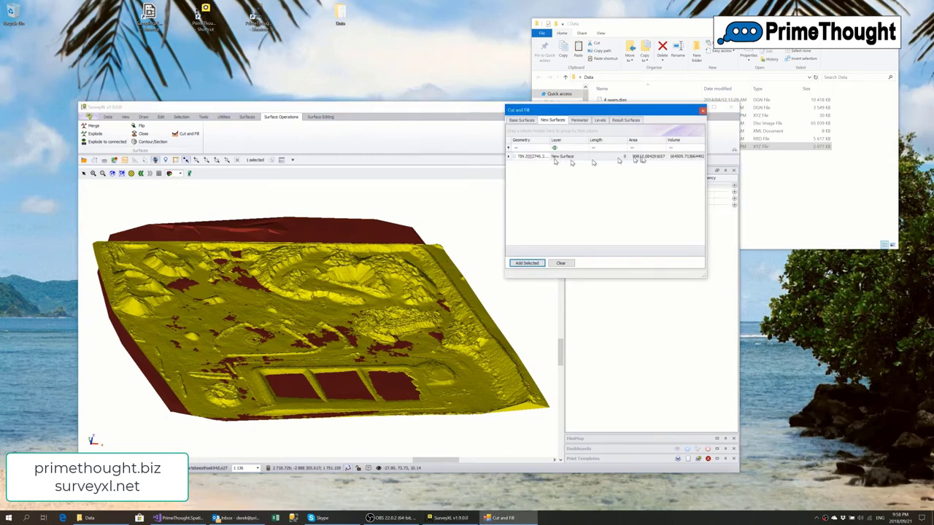
Run the cut and fill without a perimeter, using a cell size of 10.0, and check the result surfaces
click(580, 121)
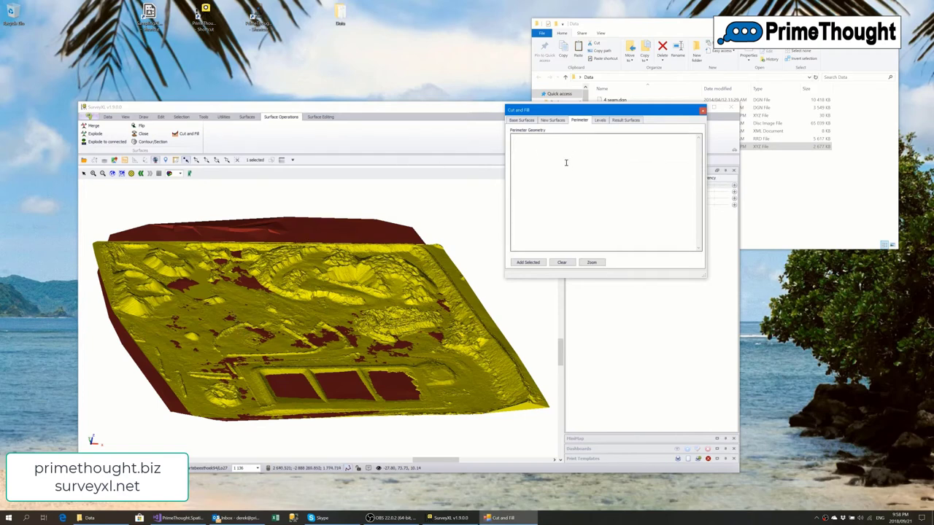
click(600, 120)
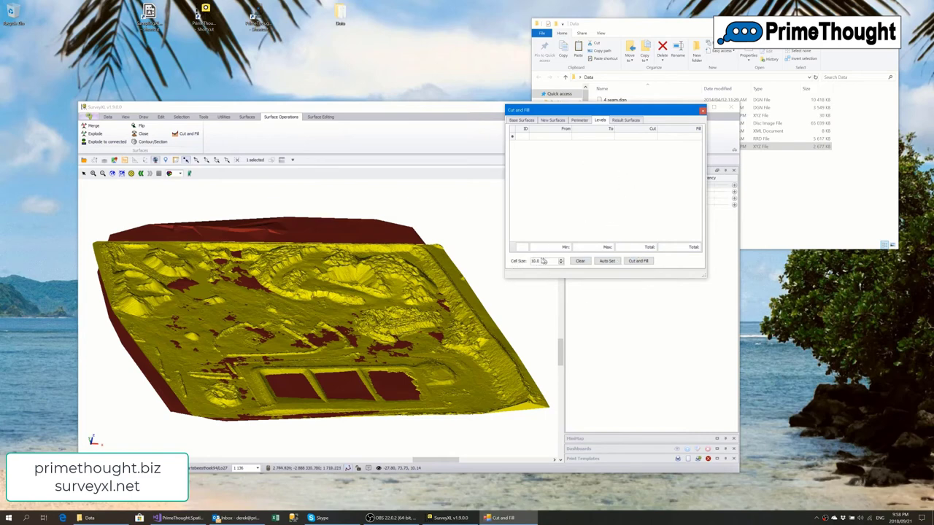
click(639, 262)
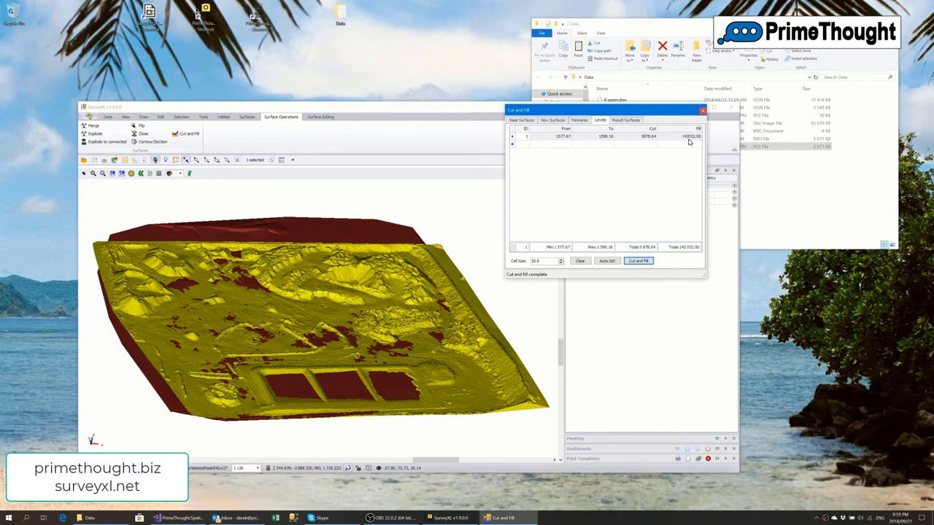
click(620, 121)
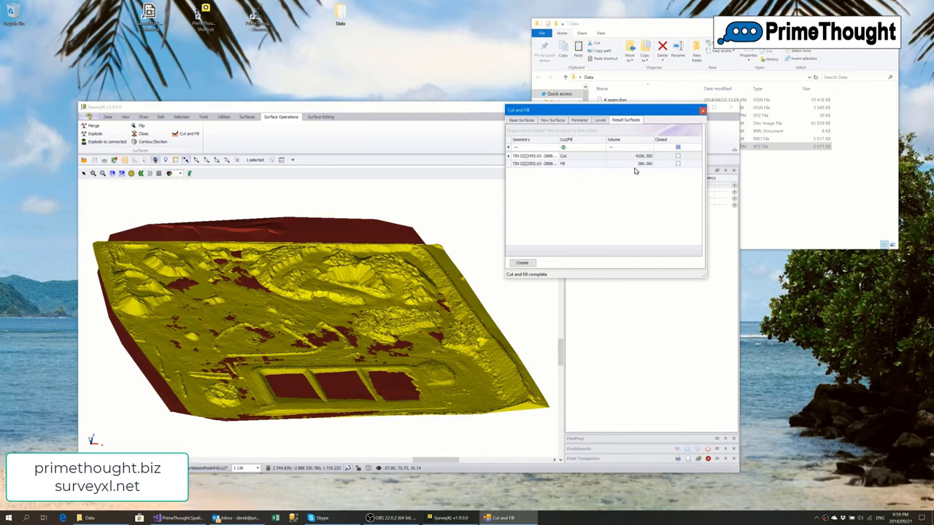
Automatically divide the elevation range into 10 levels and rerun the cut and fill calculation
click(599, 120)
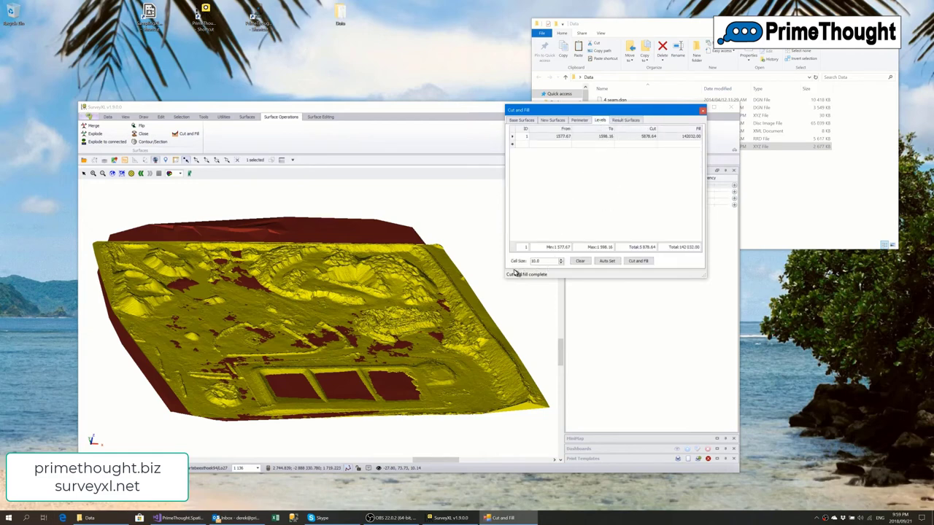
click(603, 261)
click(610, 264)
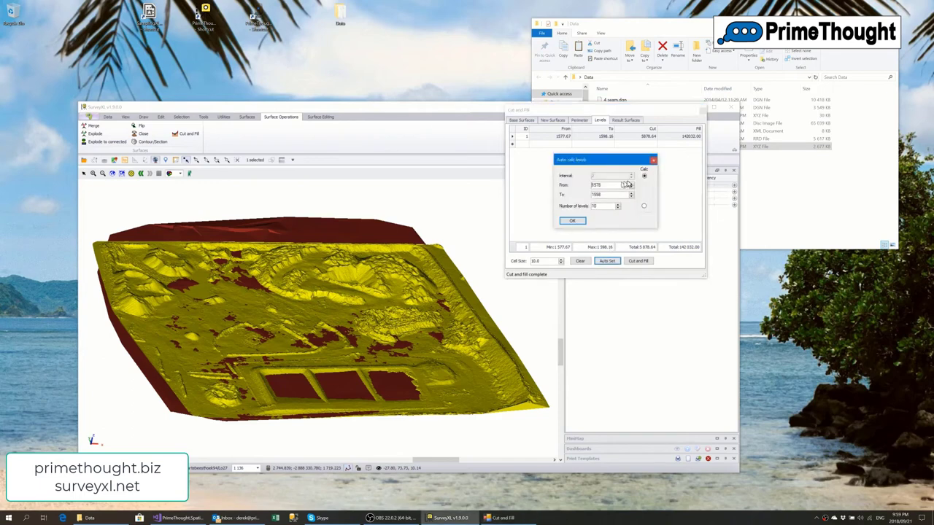
click(575, 221)
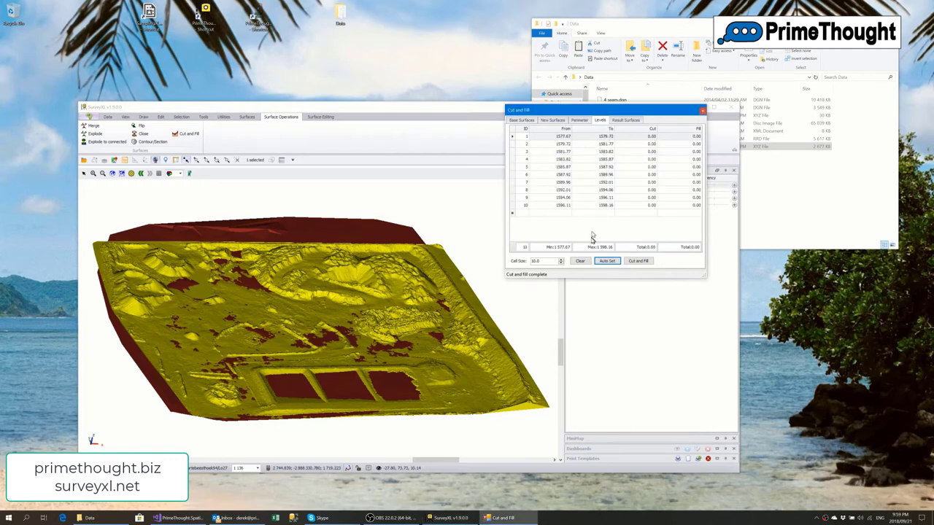
click(633, 260)
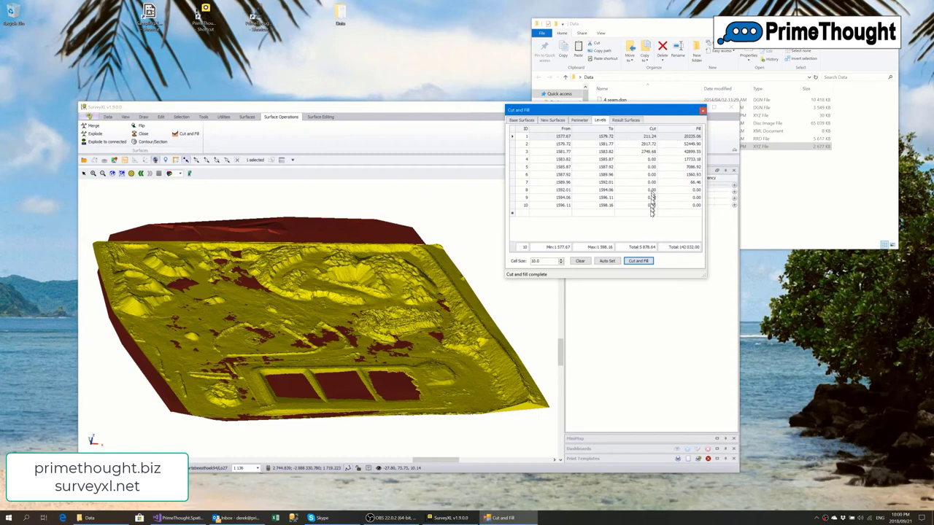
Review the result surfaces and the cut and fill volumes per level, and close the Cut and Fill window
click(621, 120)
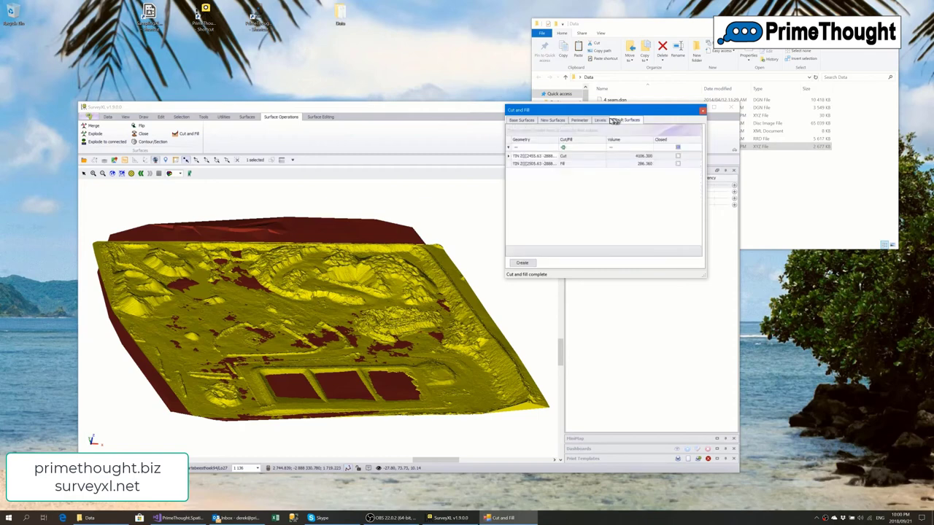
click(601, 122)
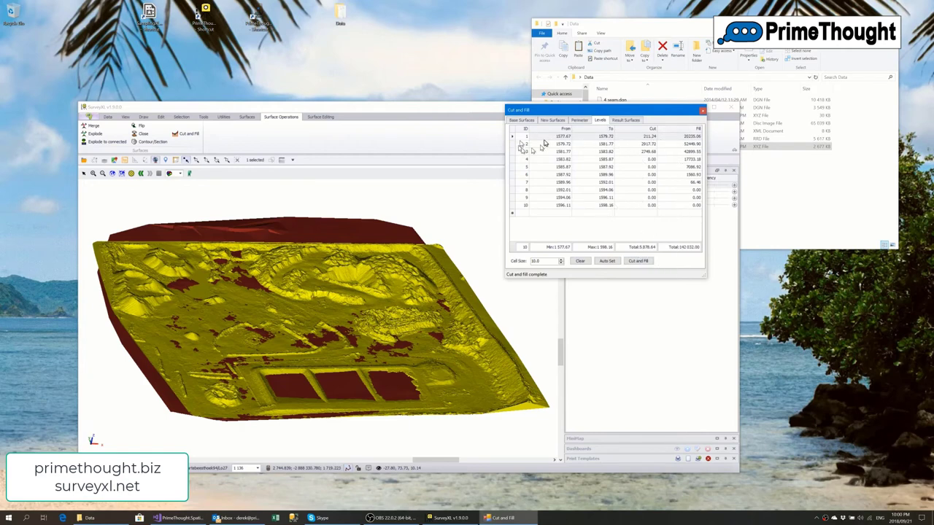
click(631, 206)
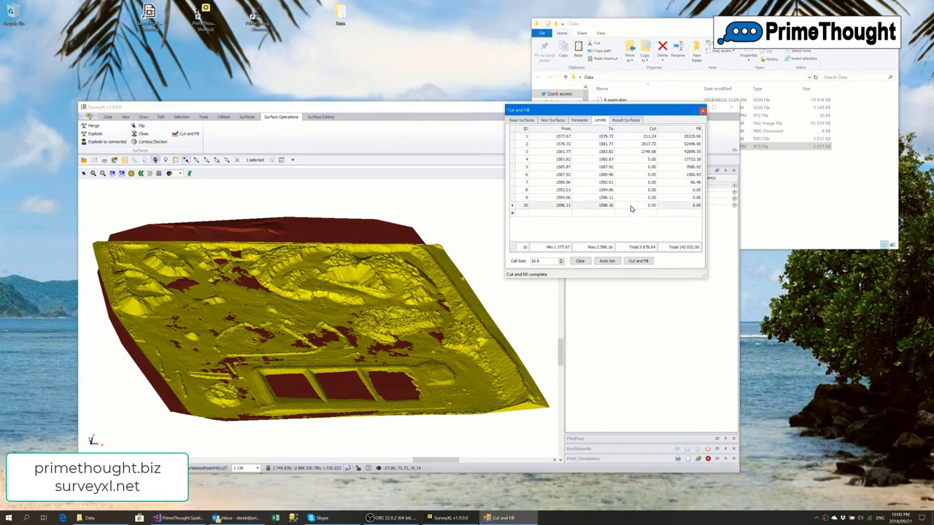
click(625, 173)
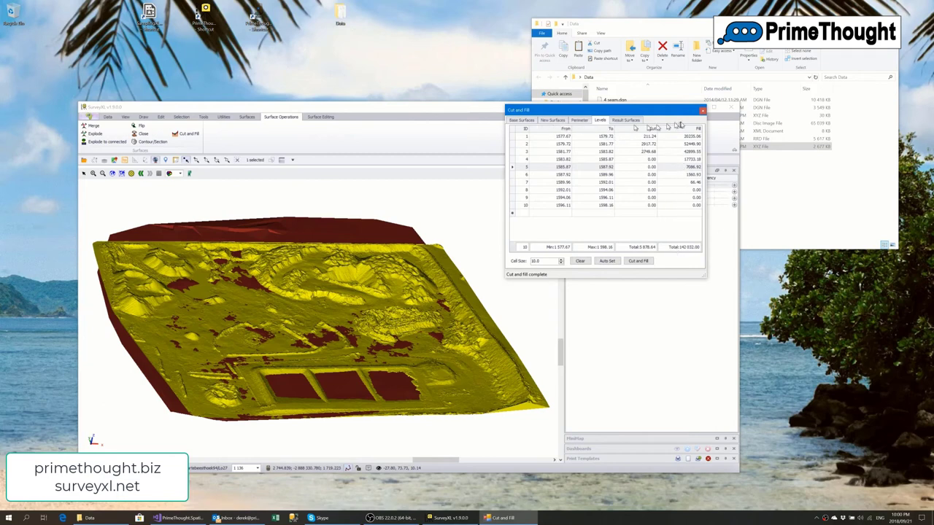
click(703, 113)
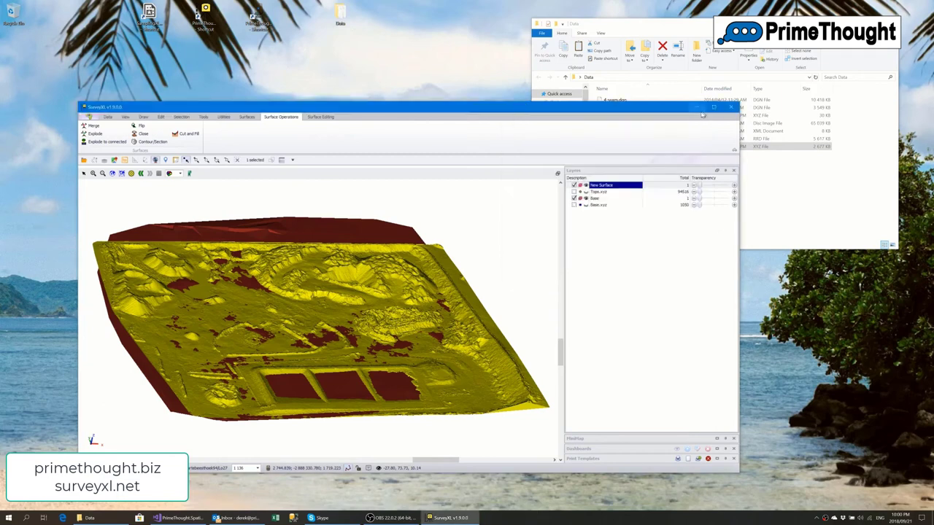
Examine the selected new surface and the places where the Base surface shows through it, both close up and as a whole
scroll(273, 267, up, 5)
scroll(273, 268, down, 3)
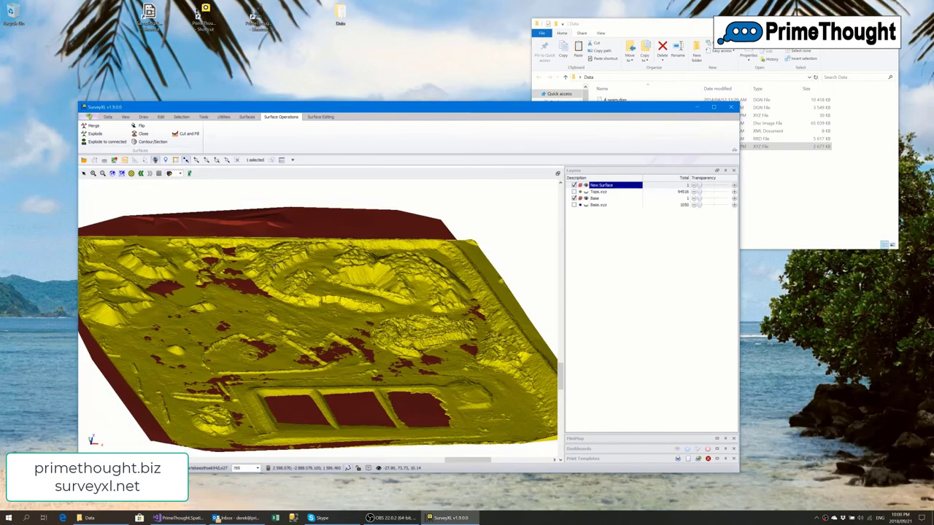
scroll(273, 267, up, 3)
scroll(272, 267, down, 5)
scroll(273, 268, up, 3)
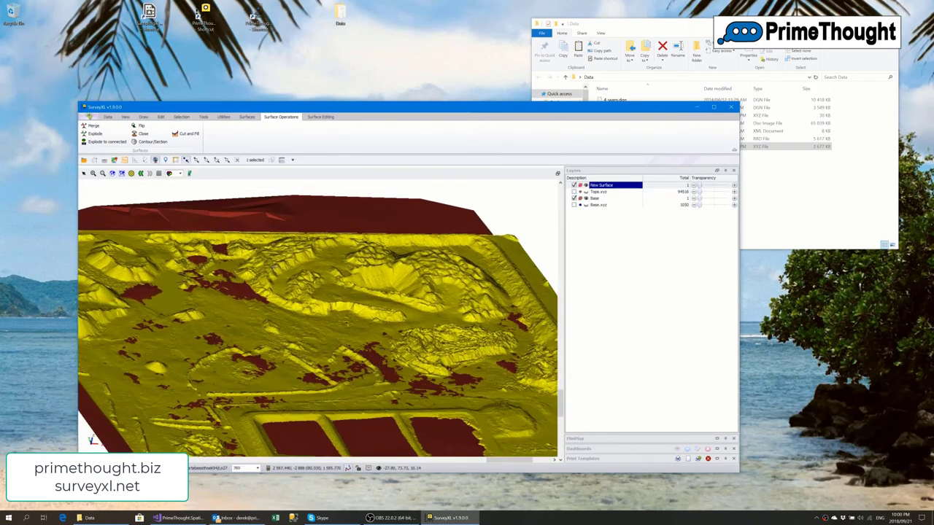
scroll(274, 268, down, 2)
scroll(280, 273, down, 3)
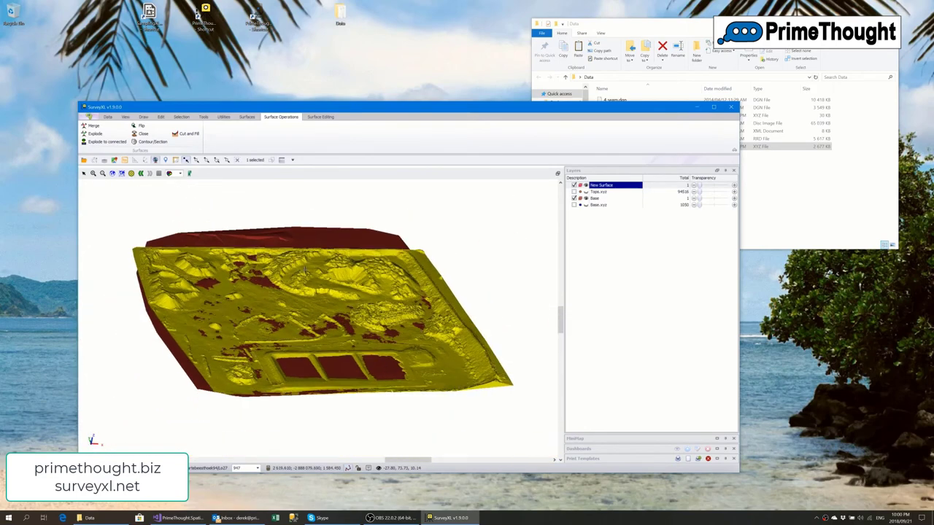
scroll(281, 270, up, 6)
scroll(281, 270, up, 2)
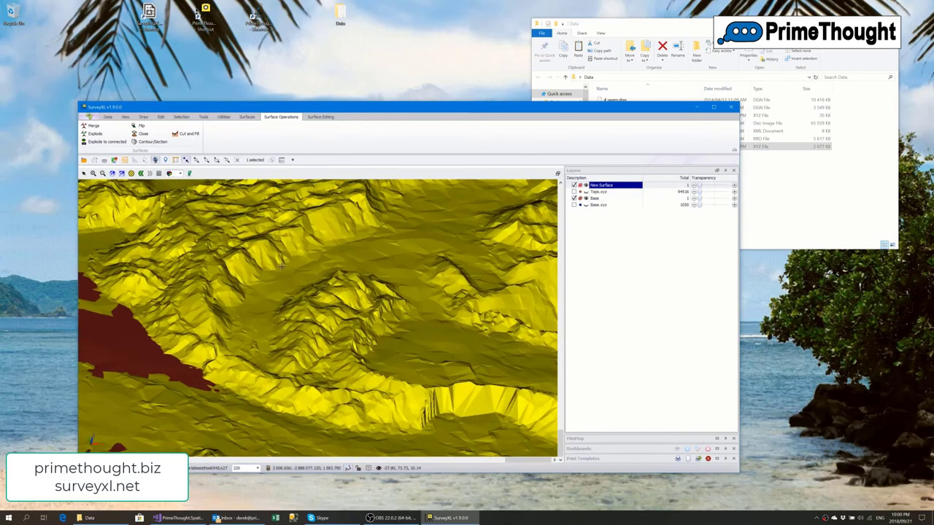
scroll(281, 270, down, 2)
scroll(281, 268, up, 5)
scroll(281, 267, down, 5)
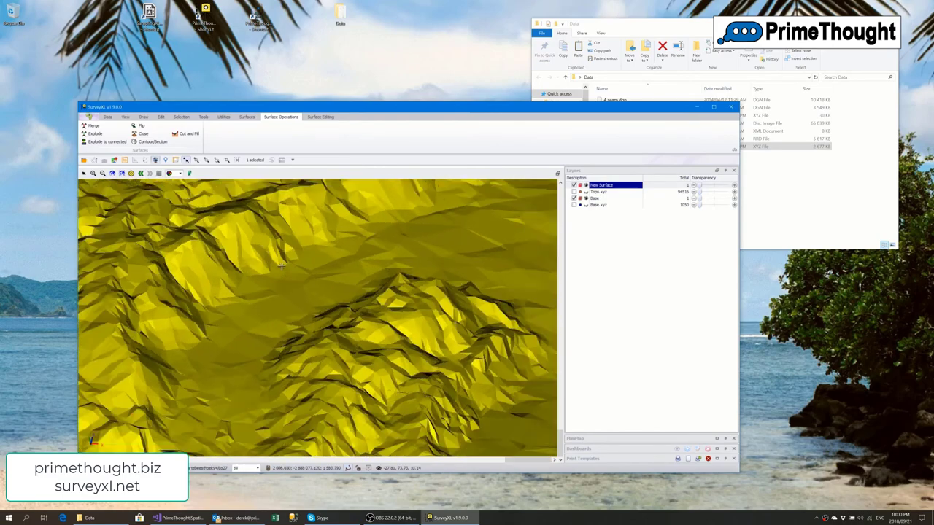
scroll(281, 268, down, 2)
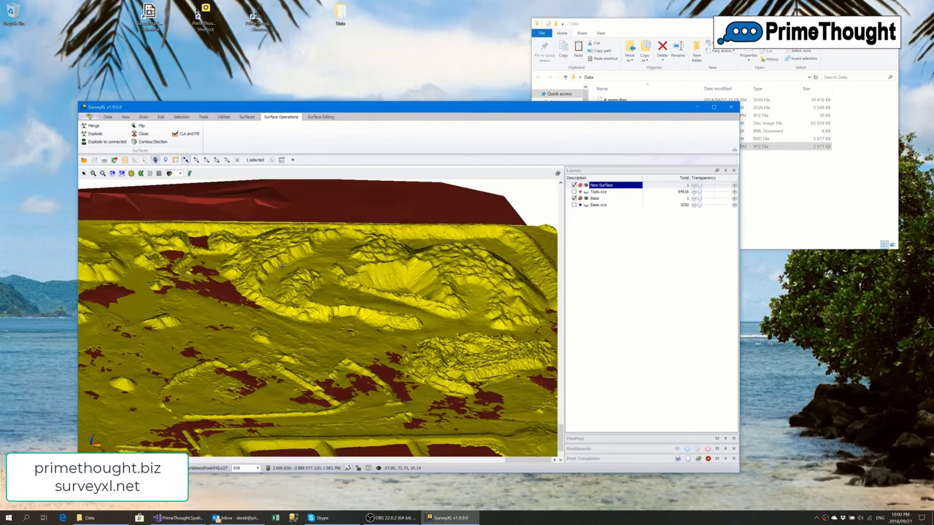
scroll(281, 268, down, 5)
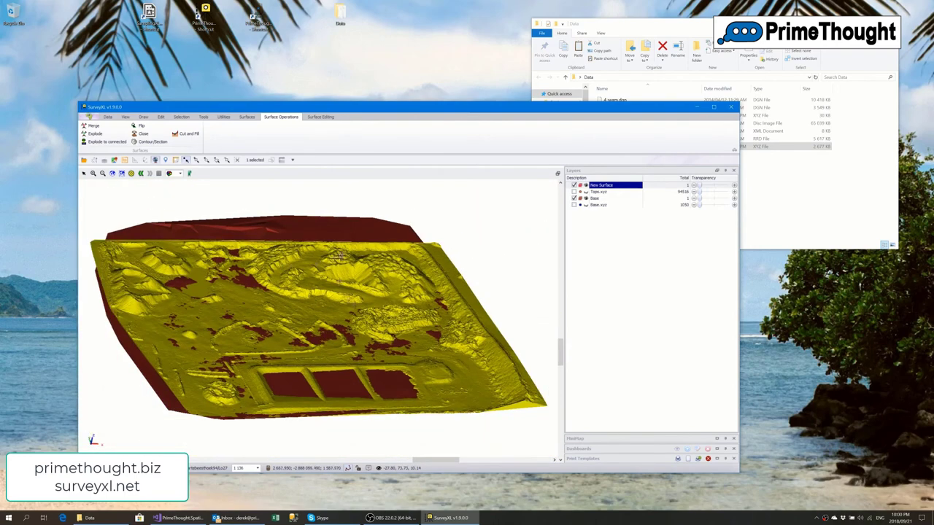
scroll(320, 279, up, 3)
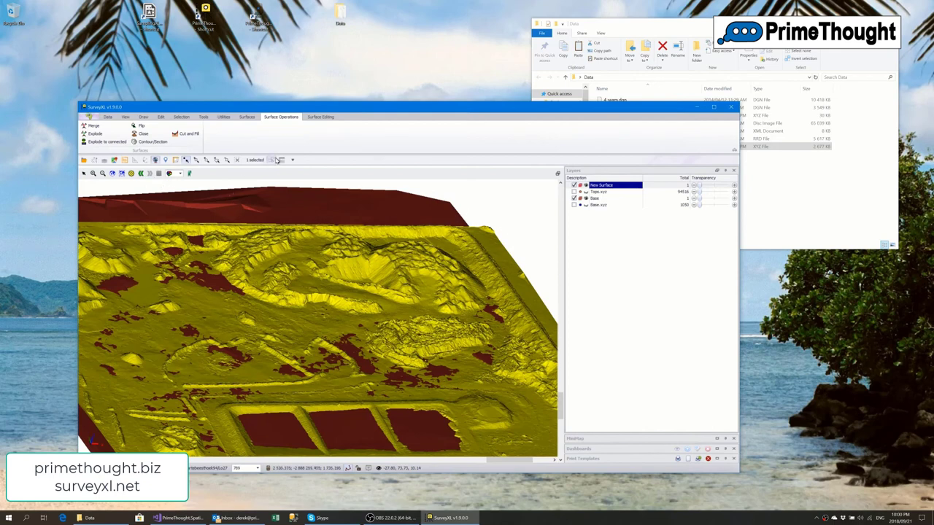
Contour the selected new surface from a start level of 1578 at an interval of 10, using the scene projection
click(146, 141)
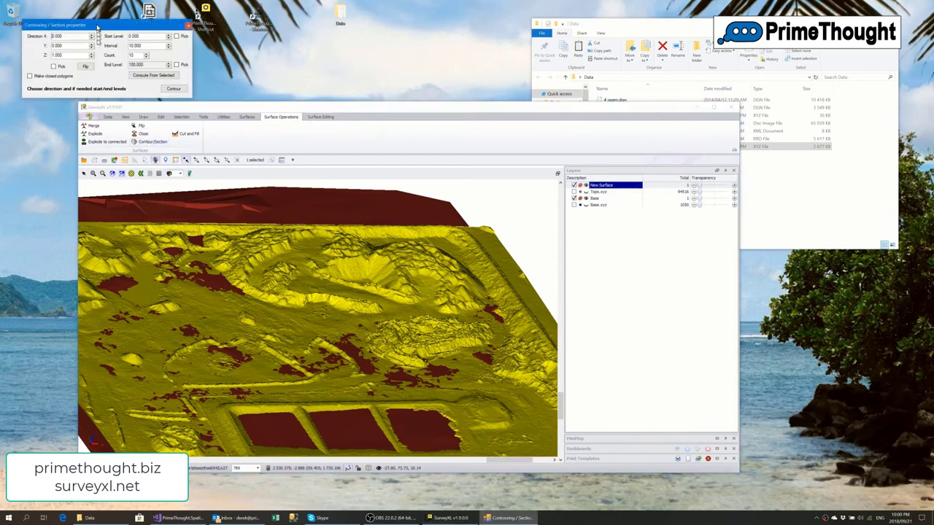
drag(97, 25, 483, 98)
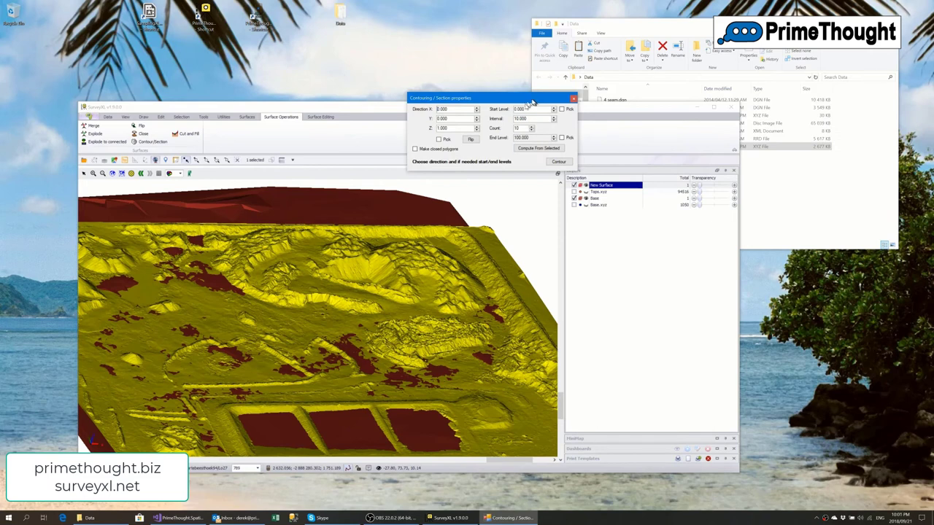
click(534, 148)
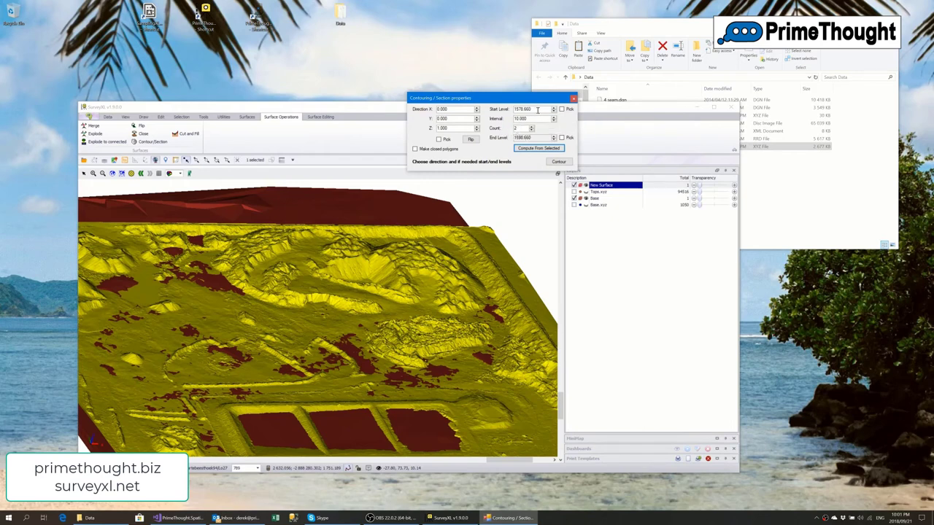
click(536, 108)
text(1578)
click(545, 119)
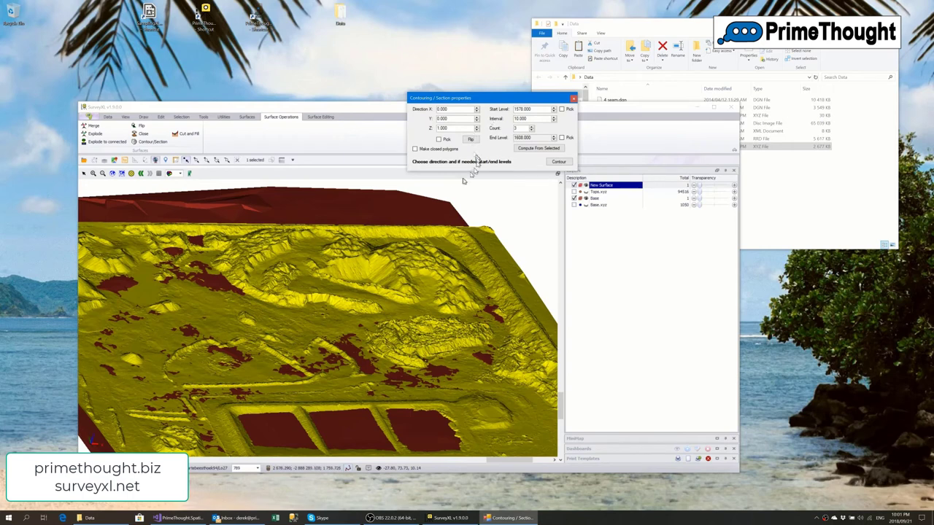
click(559, 162)
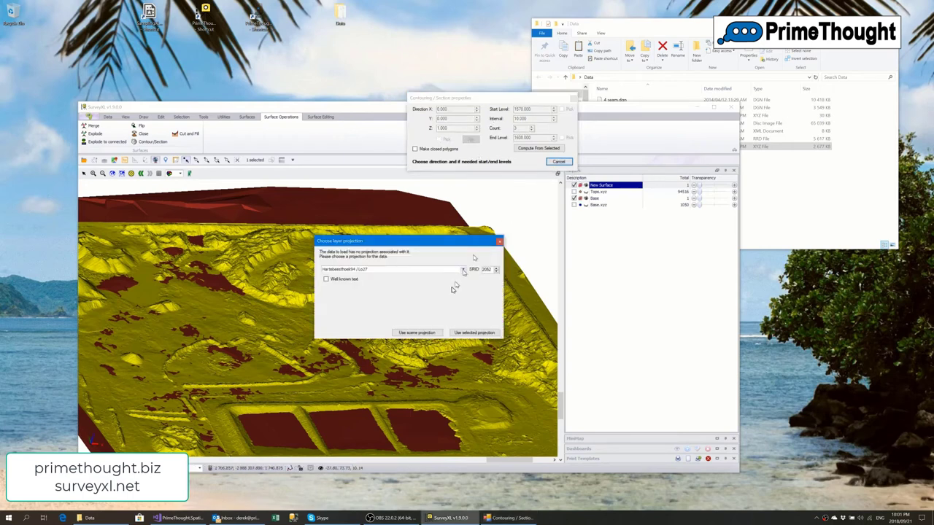
click(417, 332)
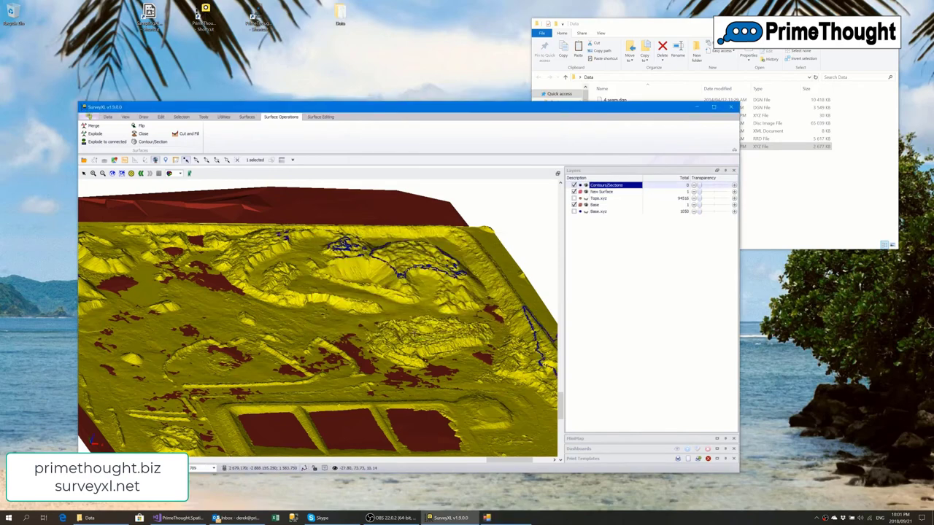
Hide the New Surface and Base layers and inspect the contour lines on their own
scroll(409, 268, up, 5)
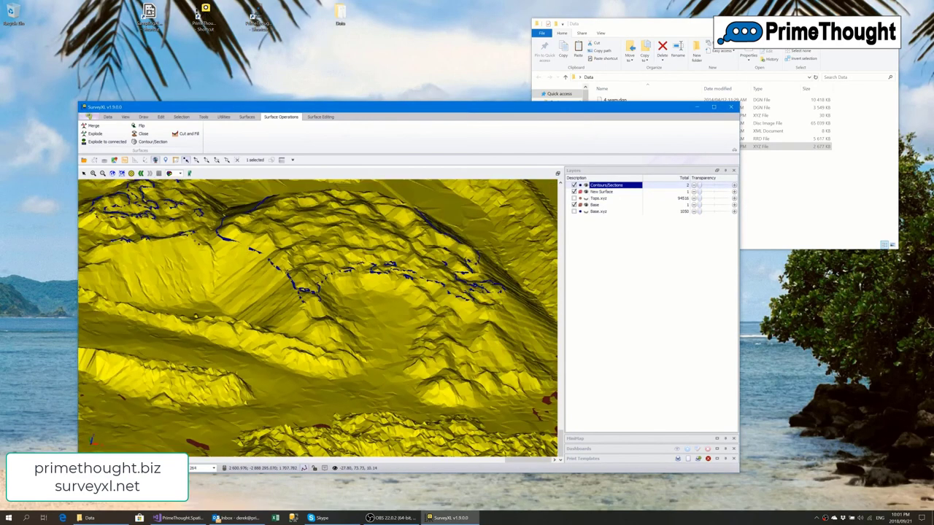
click(574, 192)
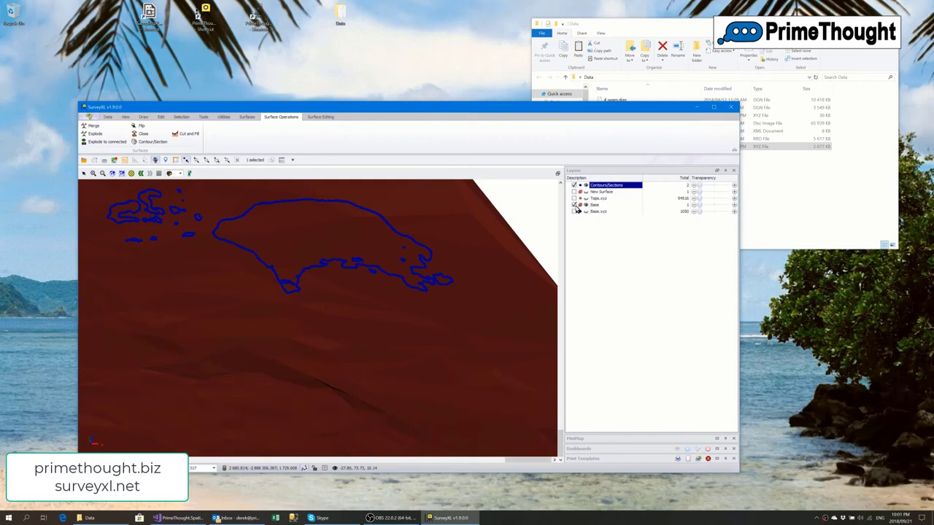
click(575, 205)
scroll(317, 234, up, 3)
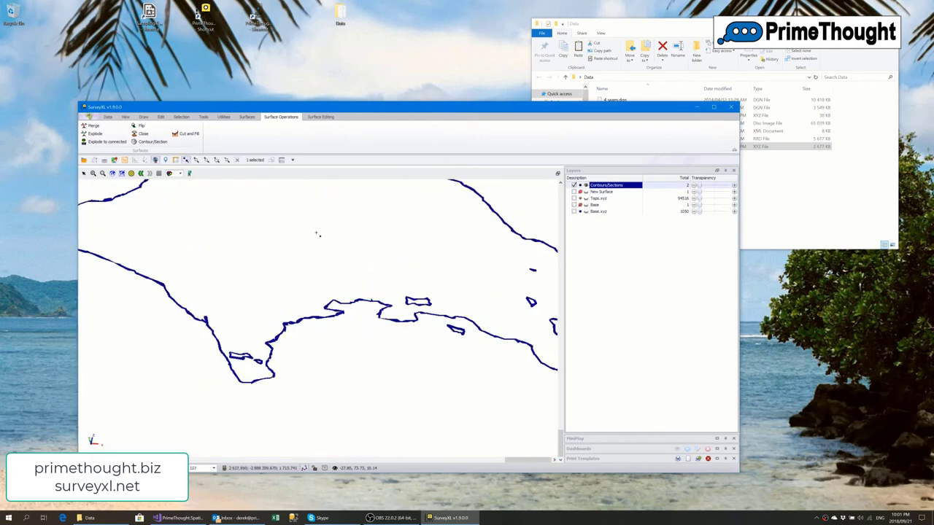
scroll(316, 233, down, 3)
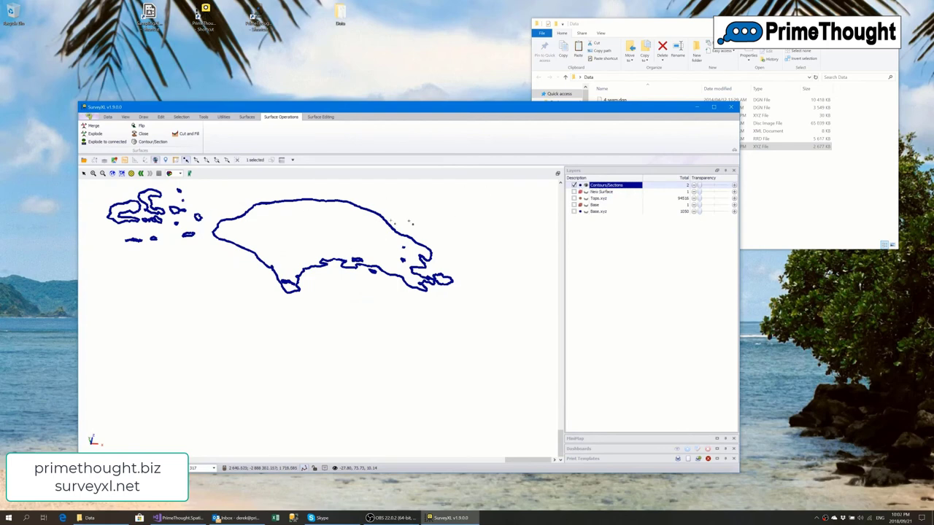
Remove the Contours/Sections layer without saving its changes and show the New Surface layer again
right_click(598, 187)
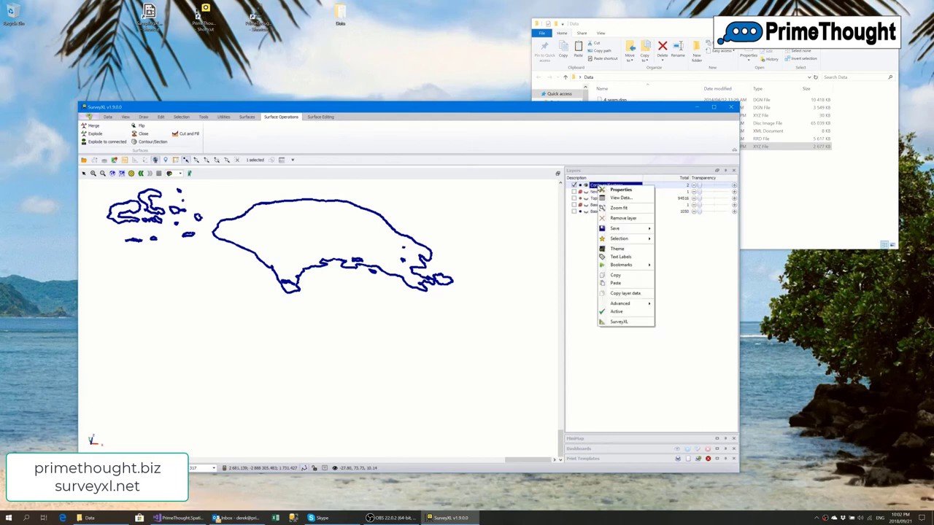
click(623, 218)
click(461, 285)
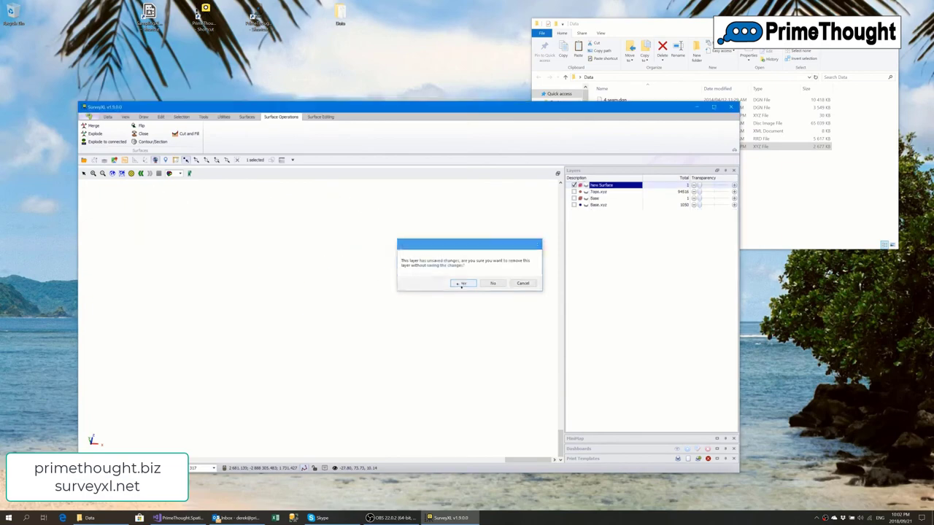
click(574, 185)
middle_drag(343, 299, 380, 277)
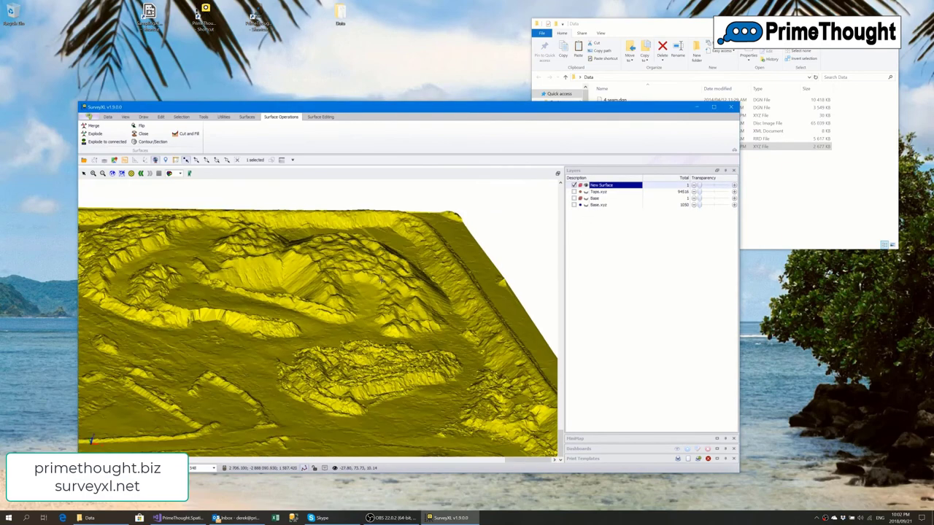
scroll(380, 278, down, 5)
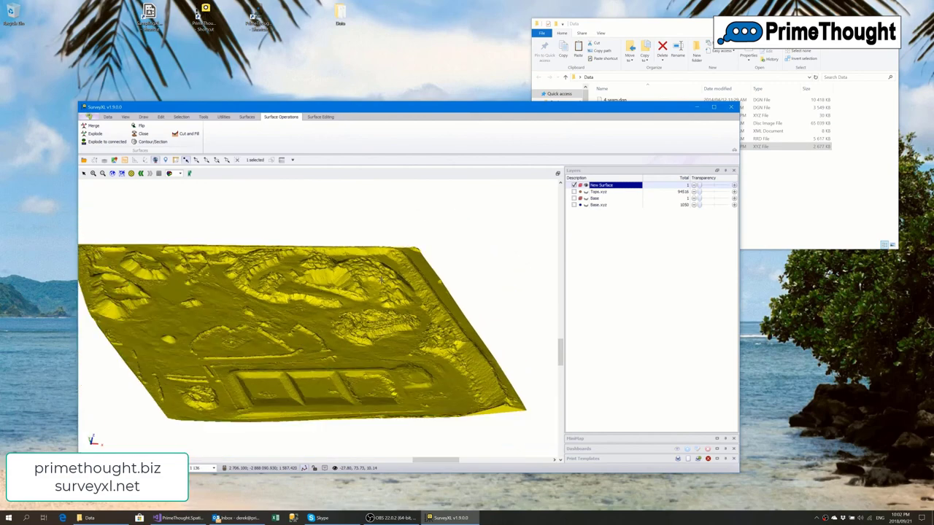
scroll(380, 278, up, 2)
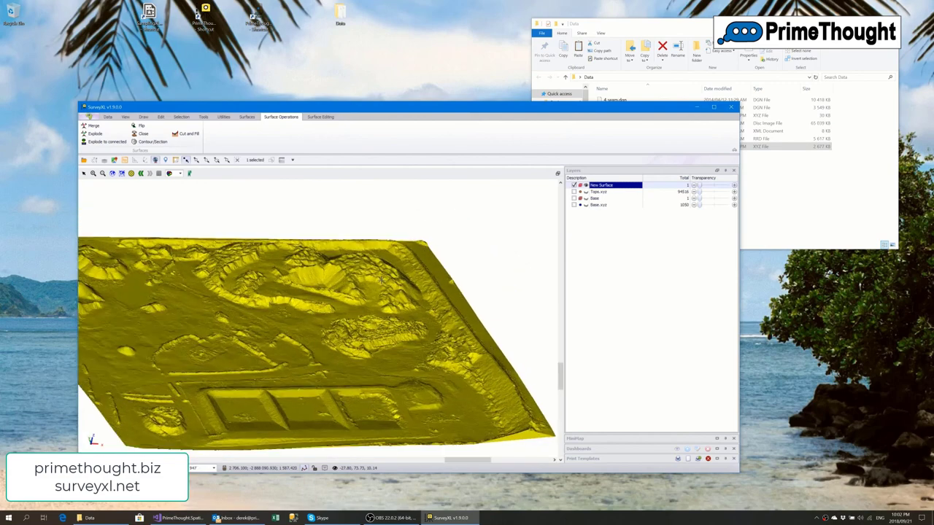
Contour the new surface as closed polygons at an interval of 2, with levels computed from the selection and the scene projection, and hide New Surface
click(151, 141)
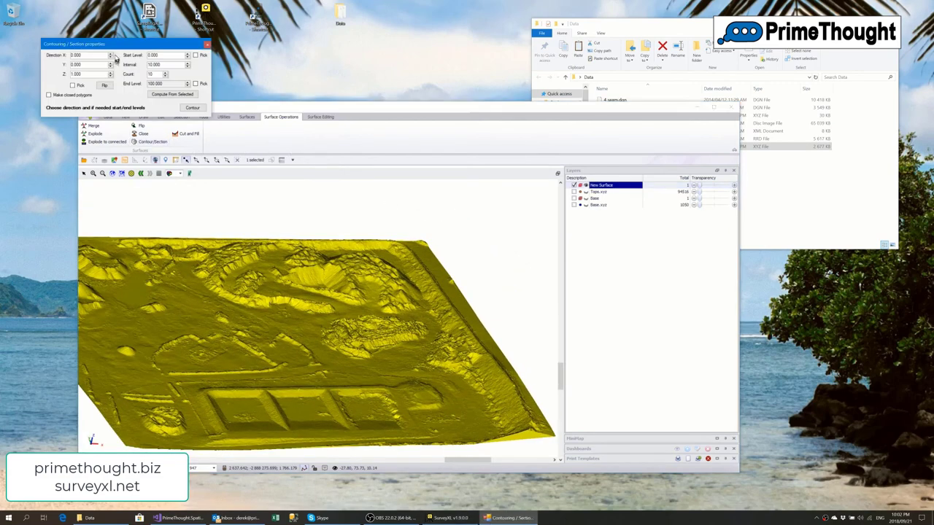
drag(115, 43, 251, 105)
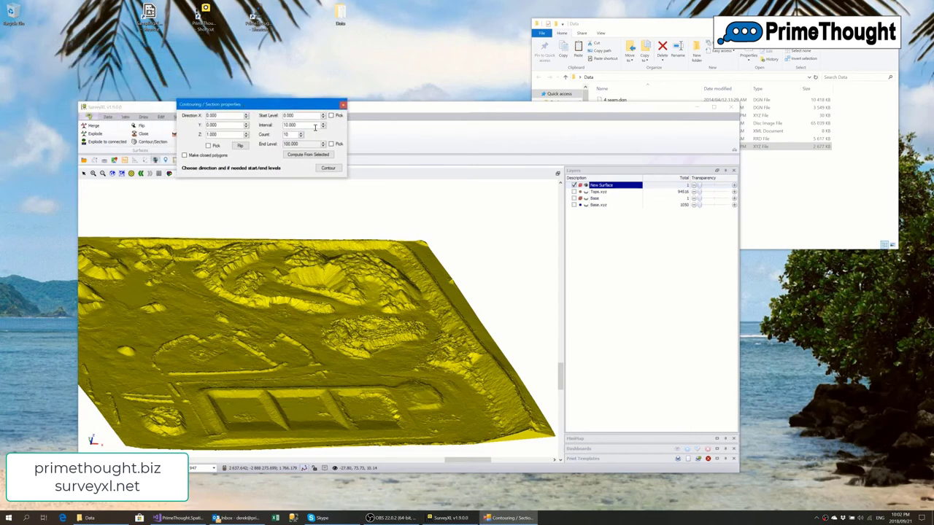
drag(316, 126, 264, 126)
click(316, 154)
click(185, 156)
click(329, 169)
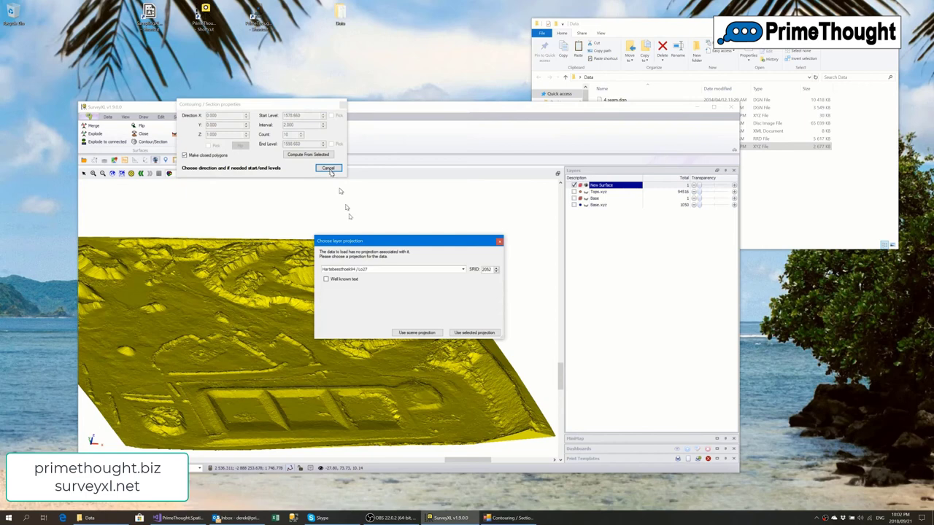
click(414, 333)
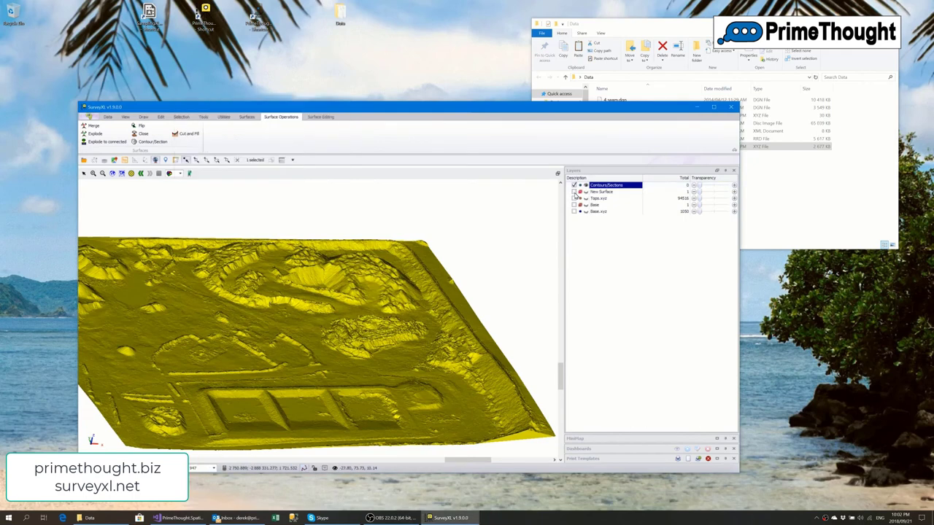
Clear the selection and inspect the closed contour polygons both close up and as a whole
click(237, 160)
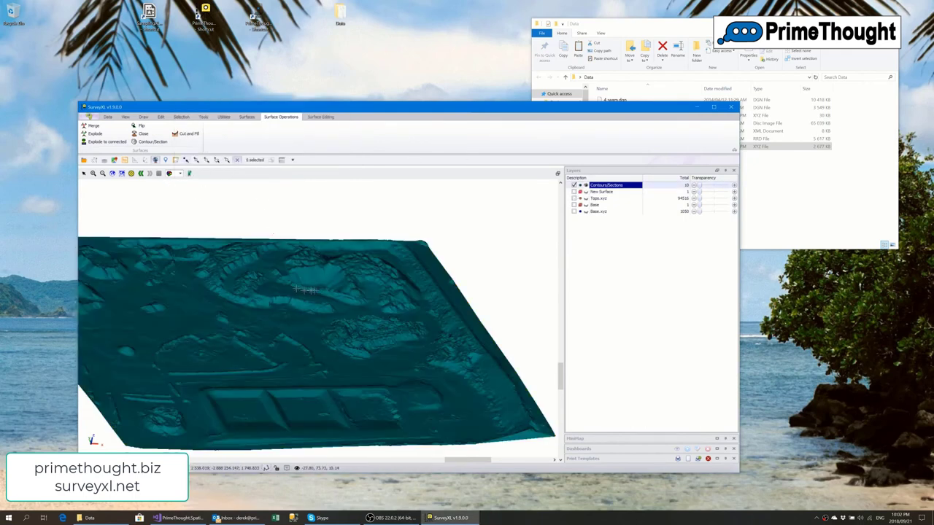
scroll(348, 286, up, 2)
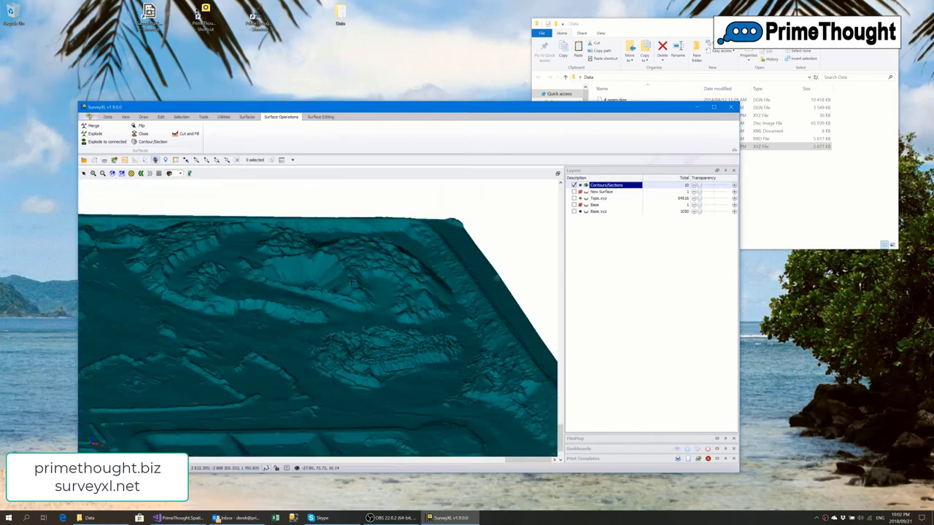
scroll(305, 303, up, 2)
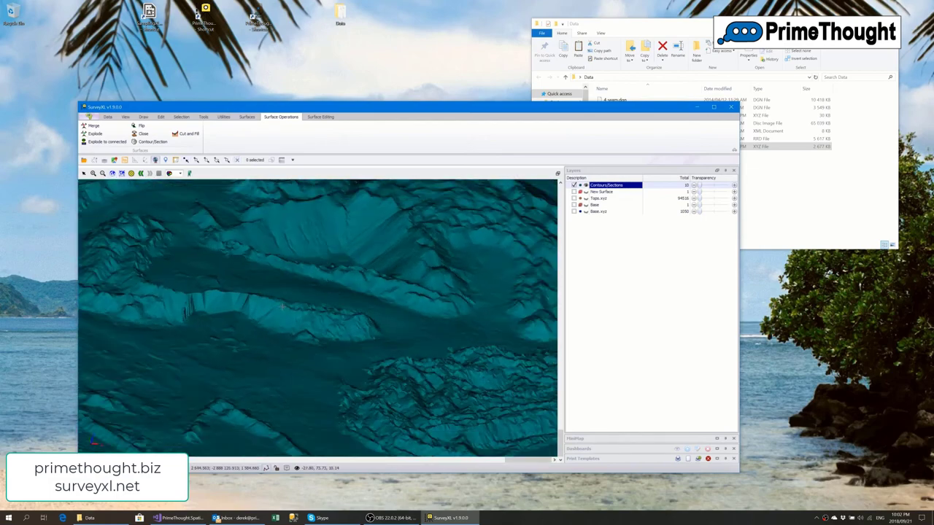
scroll(282, 306, down, 3)
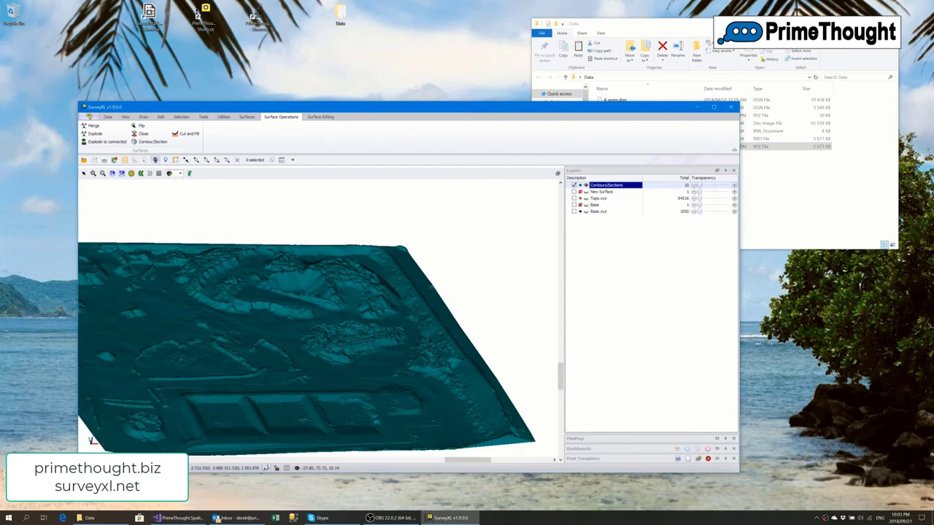
Colour the Contours/Sections layer by LevelFrom with best-fit number ranges and a linear map type
mouse_move(91, 441)
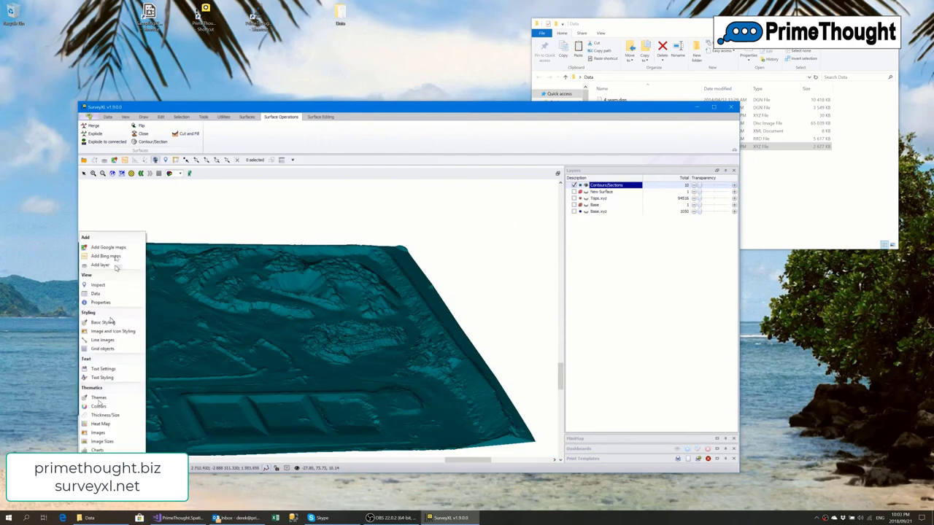
click(104, 409)
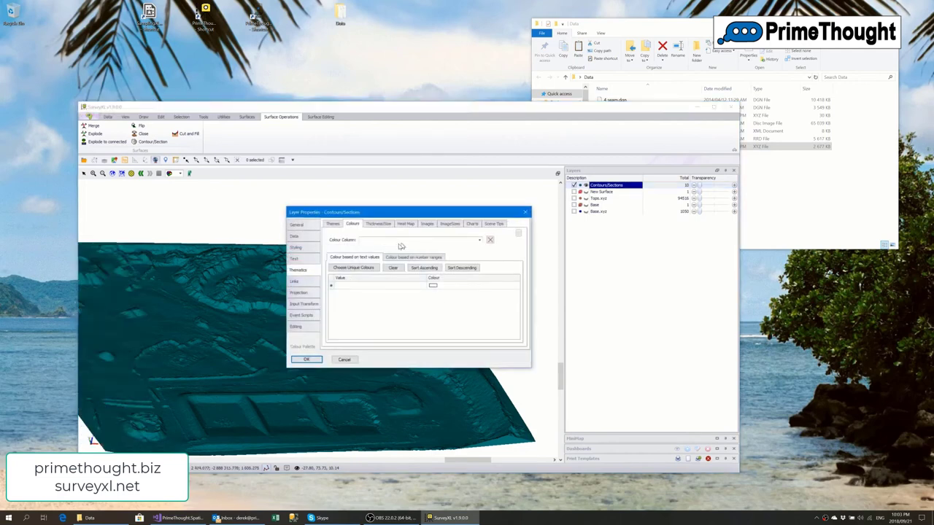
click(478, 242)
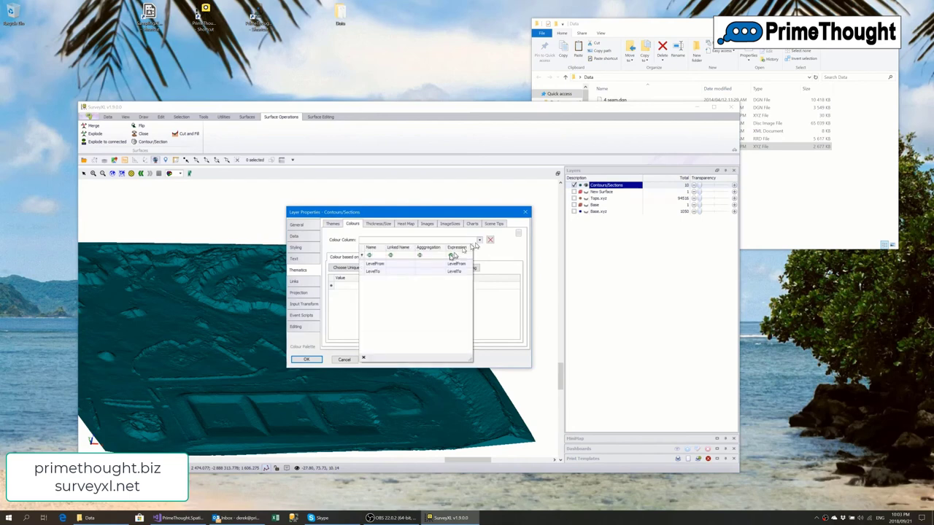
click(372, 264)
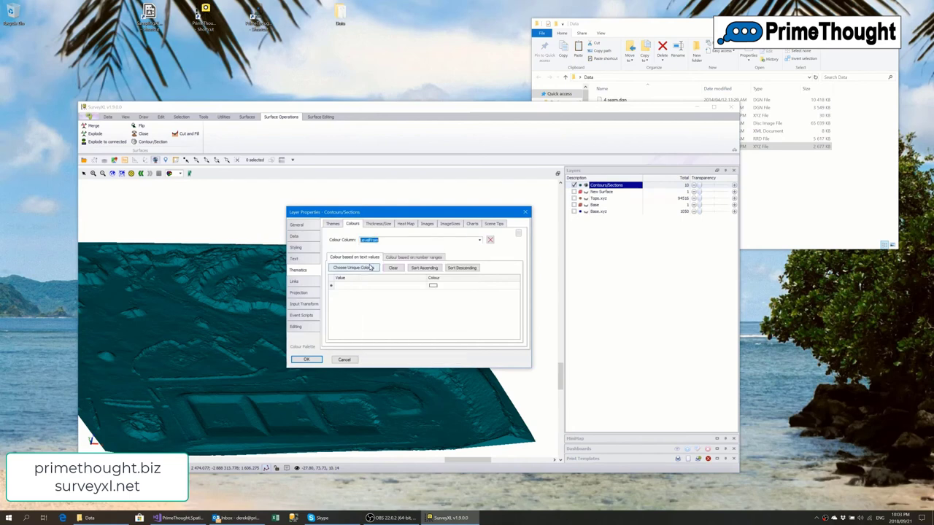
click(405, 256)
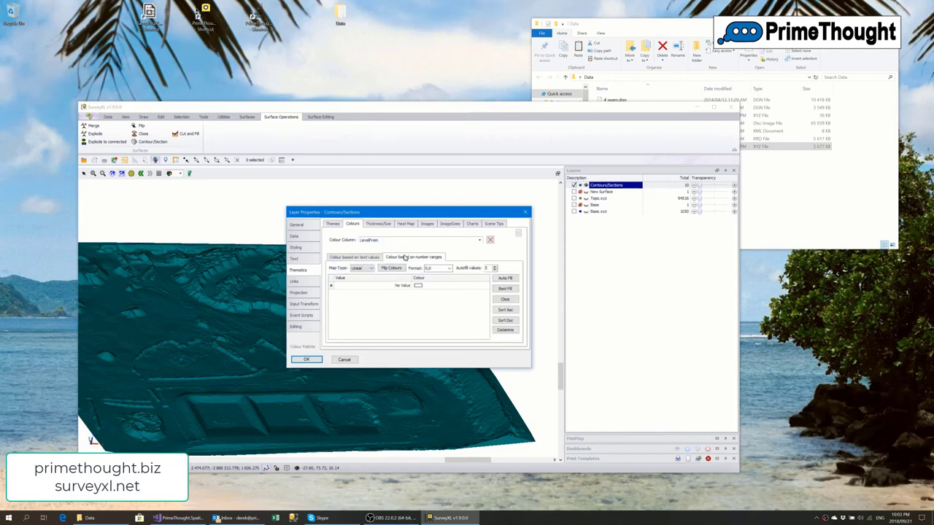
click(509, 290)
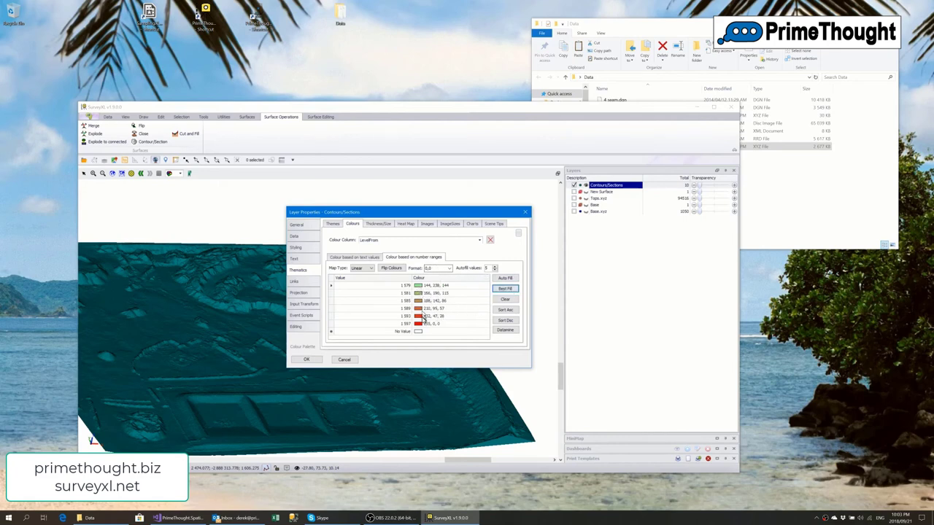
click(307, 360)
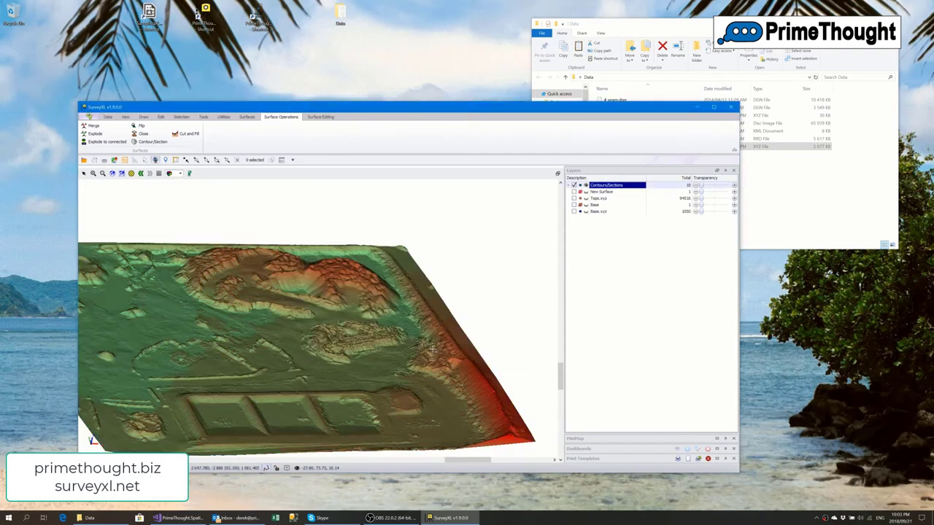
Examine the coloured contour bands on the mounds from different angles and distances
scroll(433, 352, up, 3)
scroll(325, 304, up, 5)
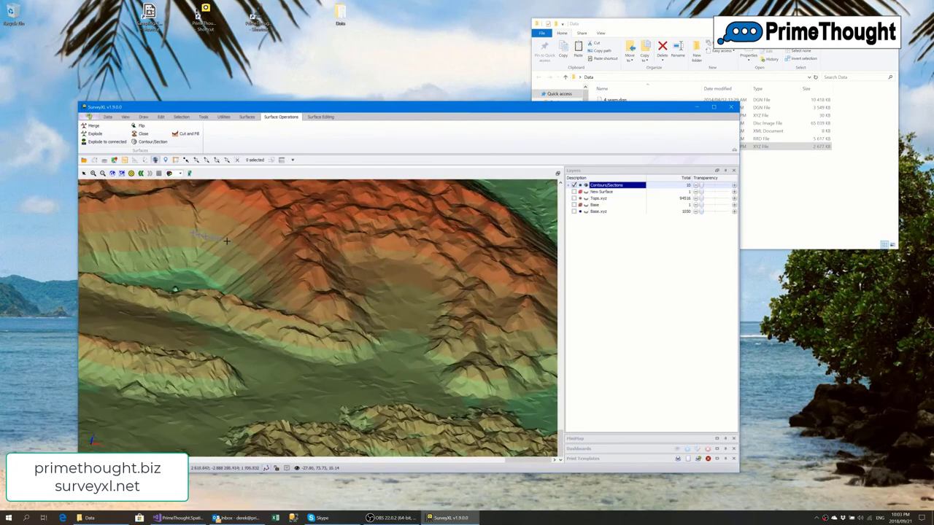
middle_drag(454, 321, 451, 326)
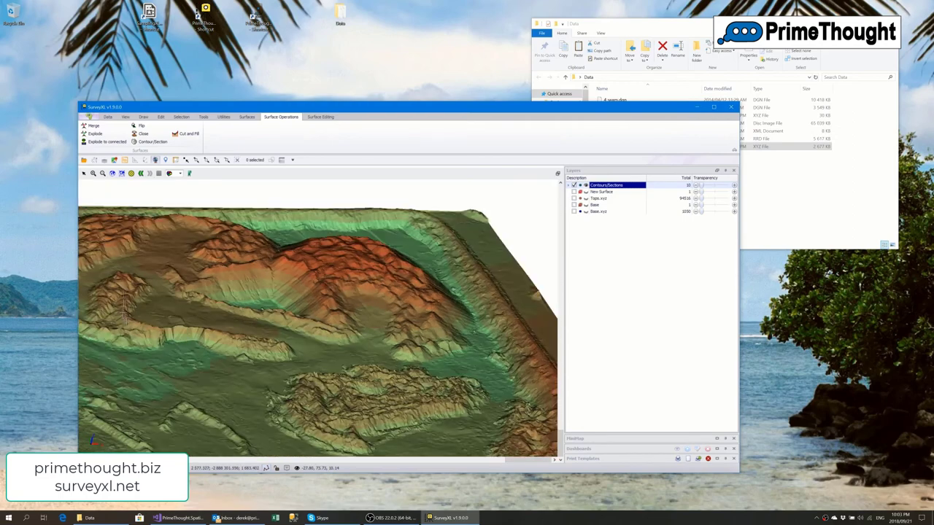
middle_drag(120, 275, 120, 241)
scroll(121, 241, up, 2)
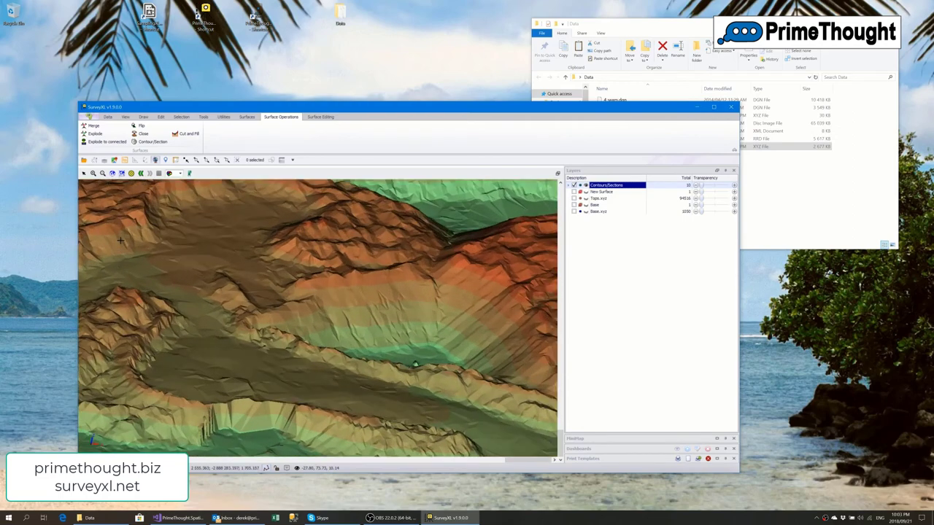
scroll(120, 240, up, 1)
middle_drag(207, 254, 279, 272)
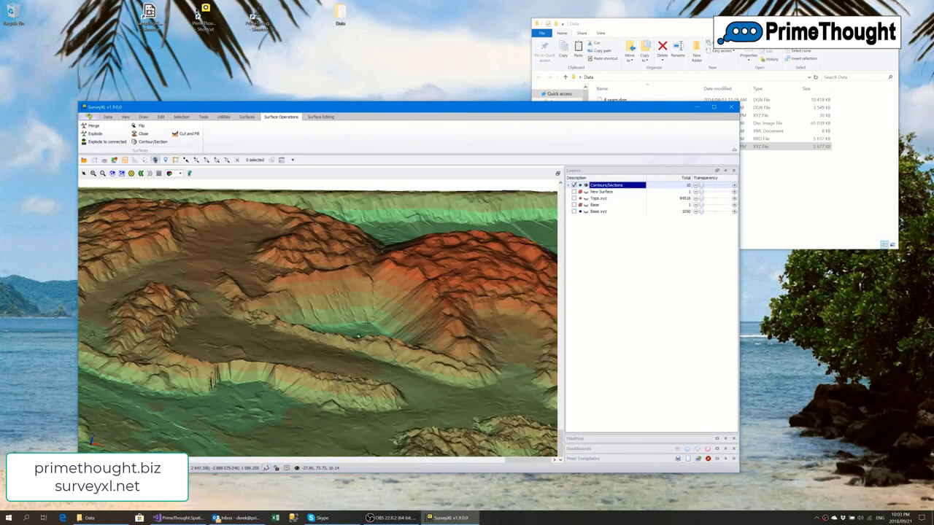
middle_drag(426, 232, 410, 229)
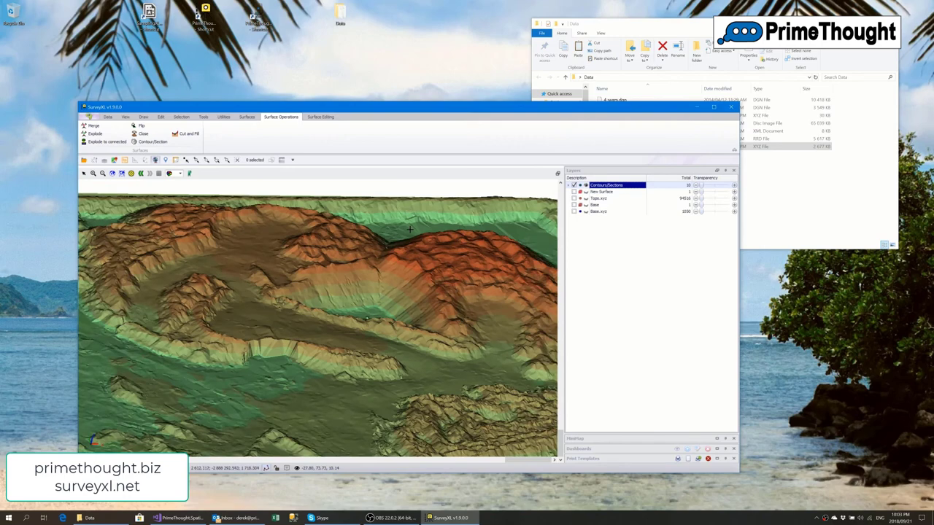
Inspect the coloured contour bands around the horseshoe-shaped mound, from the overall terrain to a close-up of its slope
scroll(369, 316, down, 2)
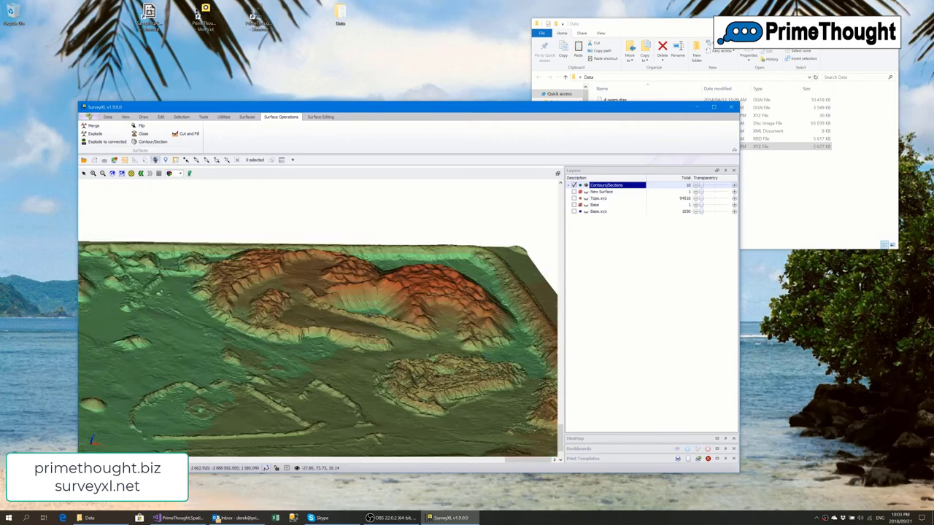
scroll(179, 359, up, 2)
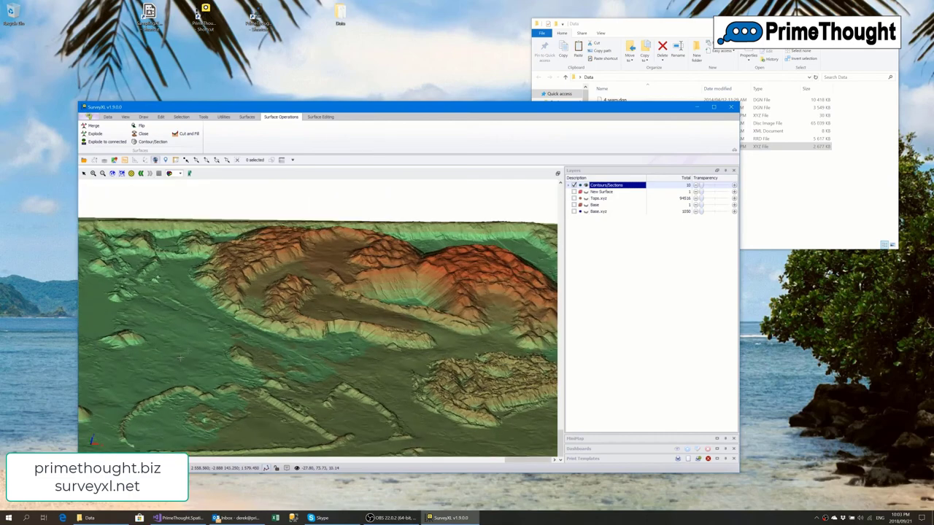
scroll(294, 328, down, 1)
scroll(324, 330, up, 2)
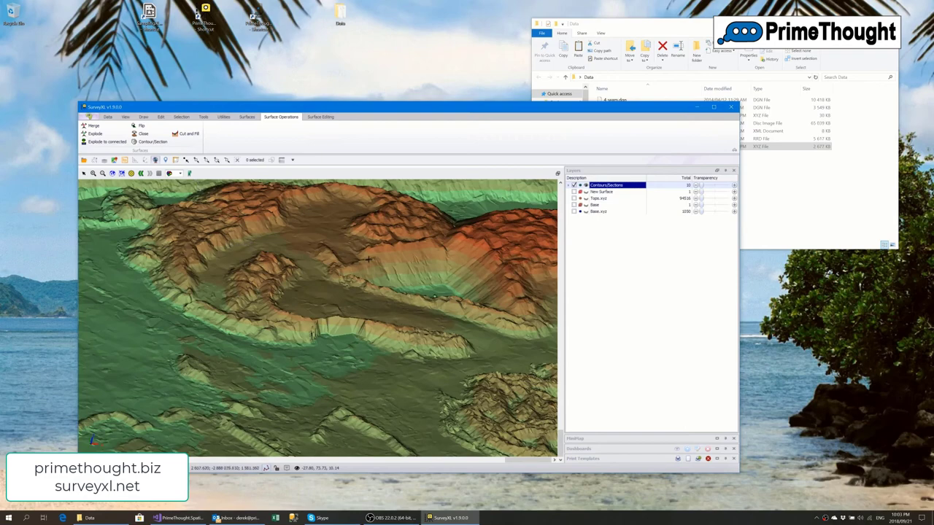
scroll(369, 259, up, 2)
scroll(428, 249, up, 3)
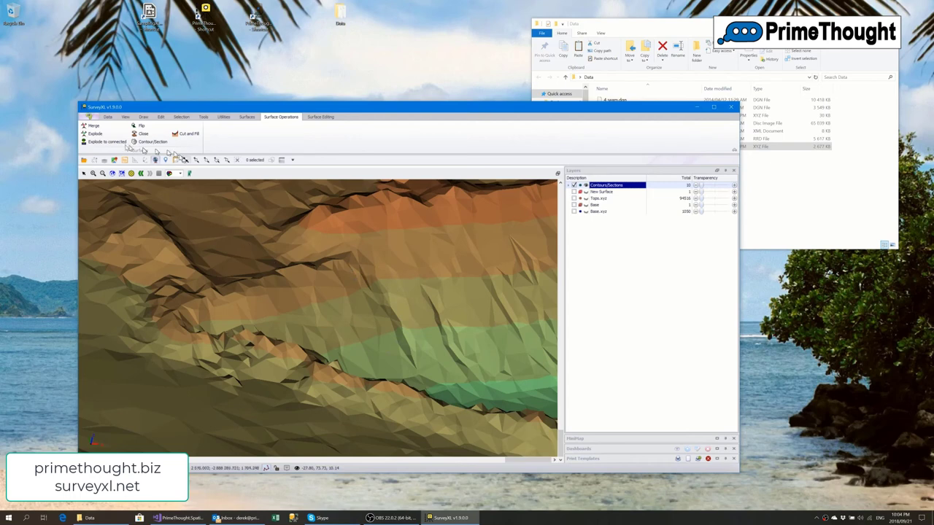
click(321, 117)
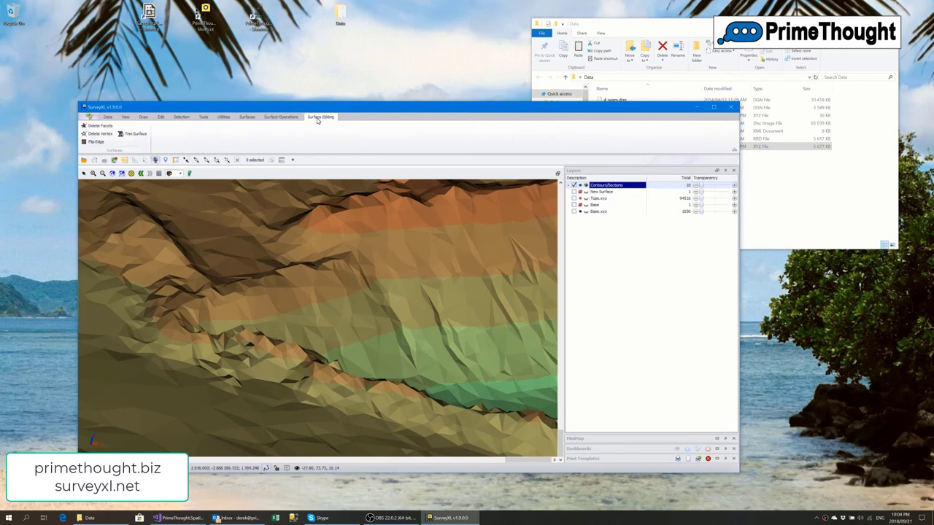
click(95, 143)
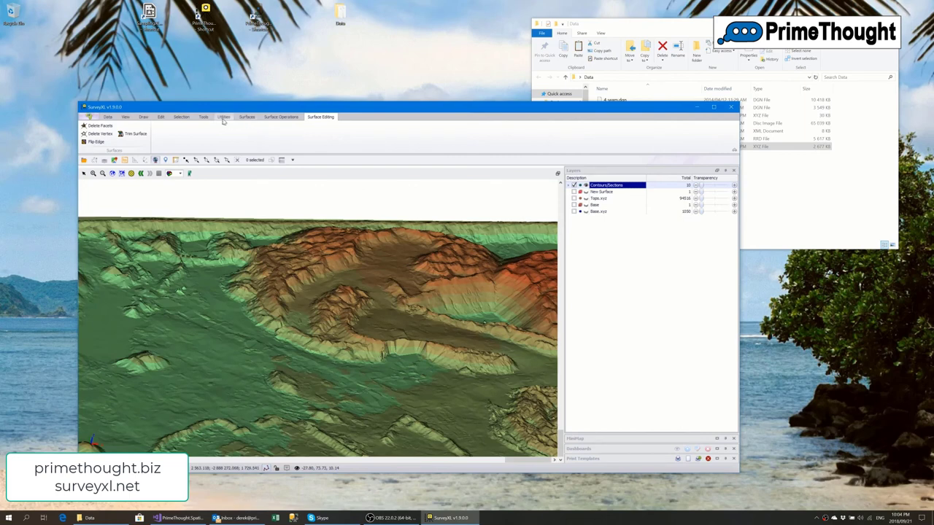
drag(280, 326, 280, 342)
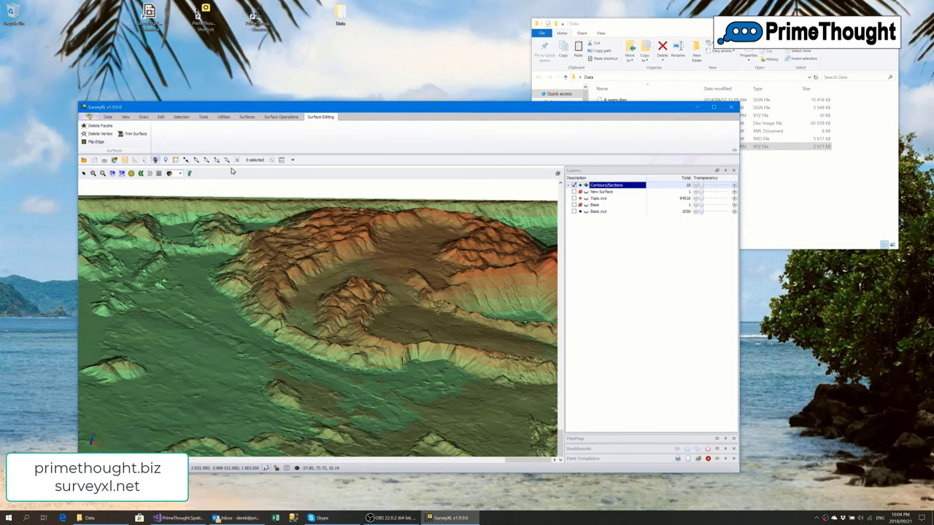
click(189, 173)
drag(196, 330, 193, 304)
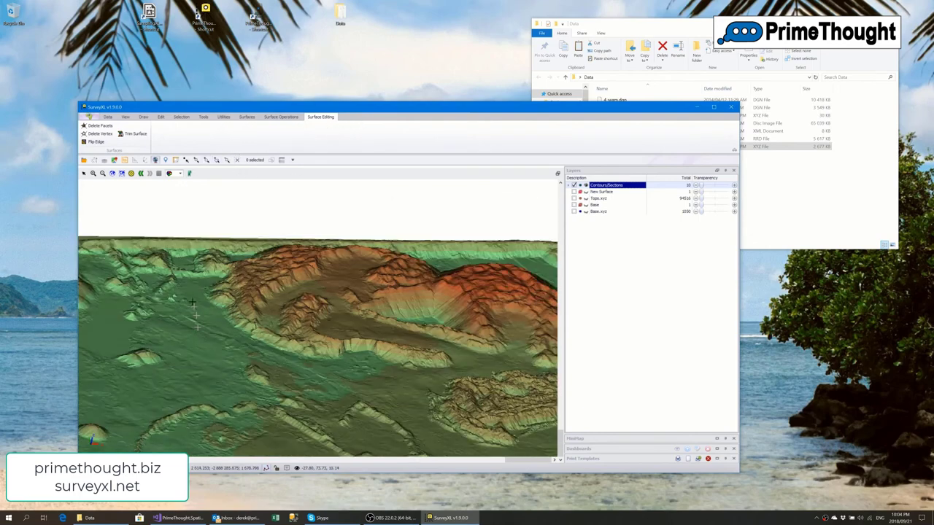
click(248, 118)
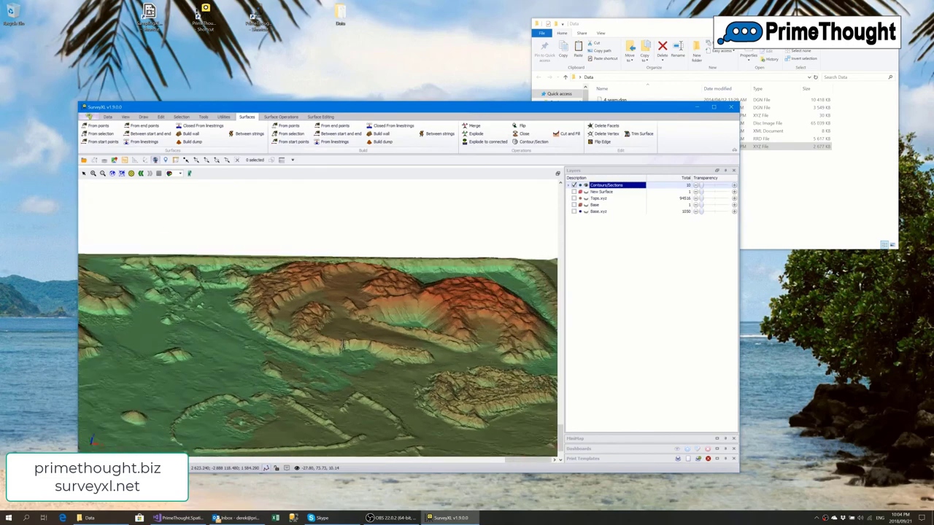
middle_drag(416, 335, 449, 337)
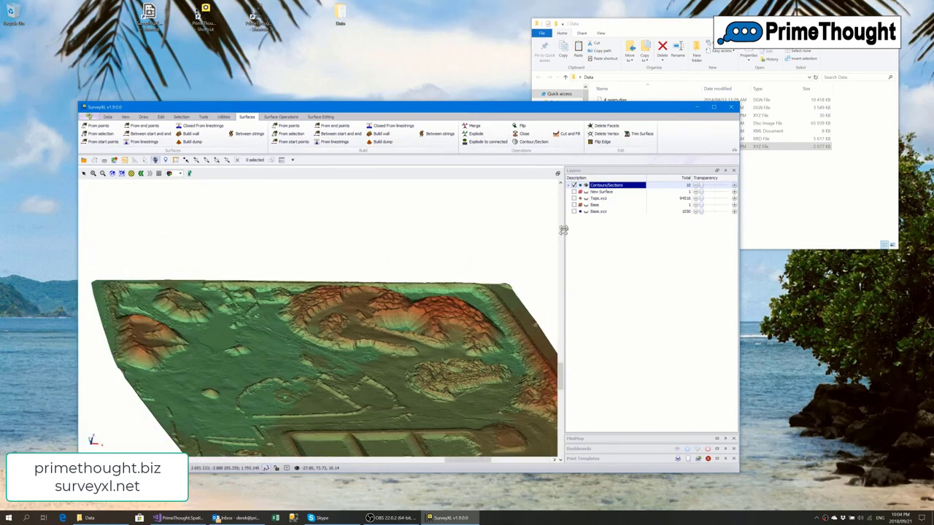
Hide the Contours/Sections layer and set the view orientation to Top
click(575, 186)
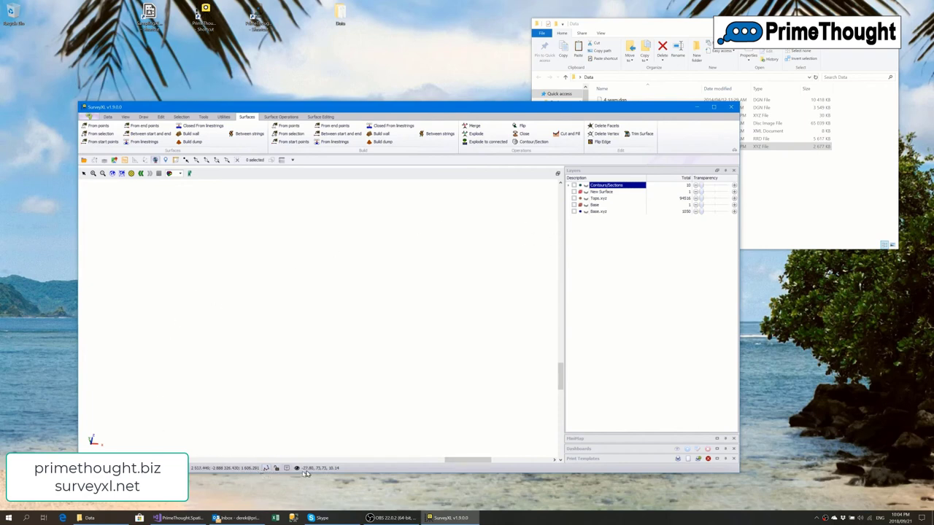
click(305, 471)
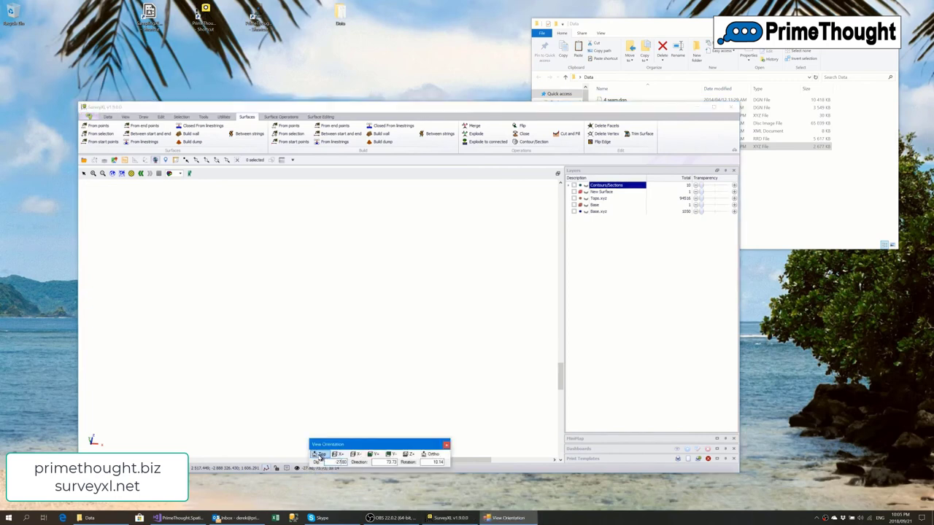
click(320, 455)
click(278, 326)
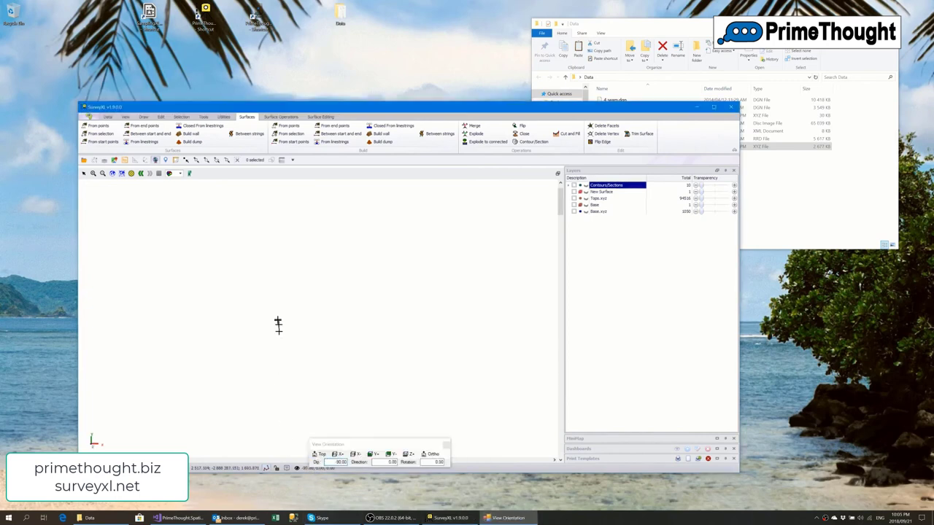
click(426, 447)
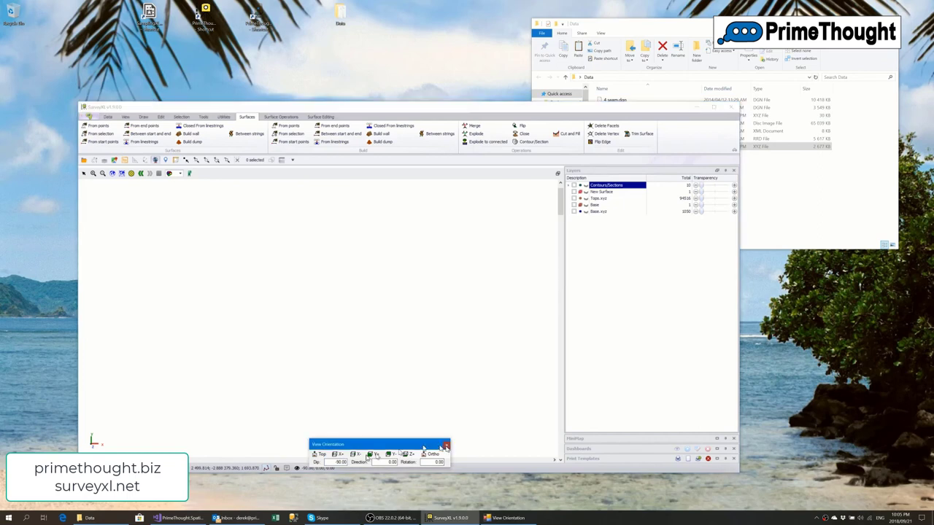
click(446, 445)
Set the elevation of the view centre to 0
click(223, 469)
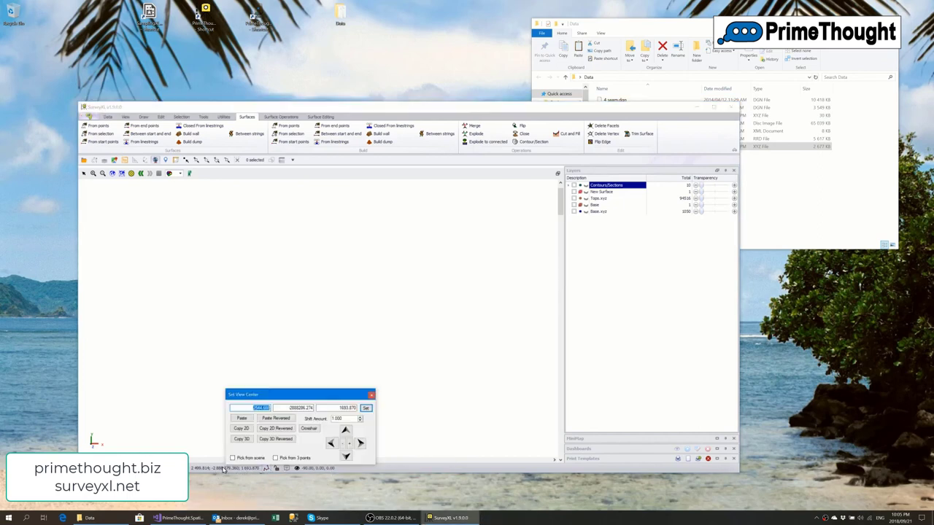
drag(337, 407, 369, 408)
text(0)
click(365, 409)
click(371, 398)
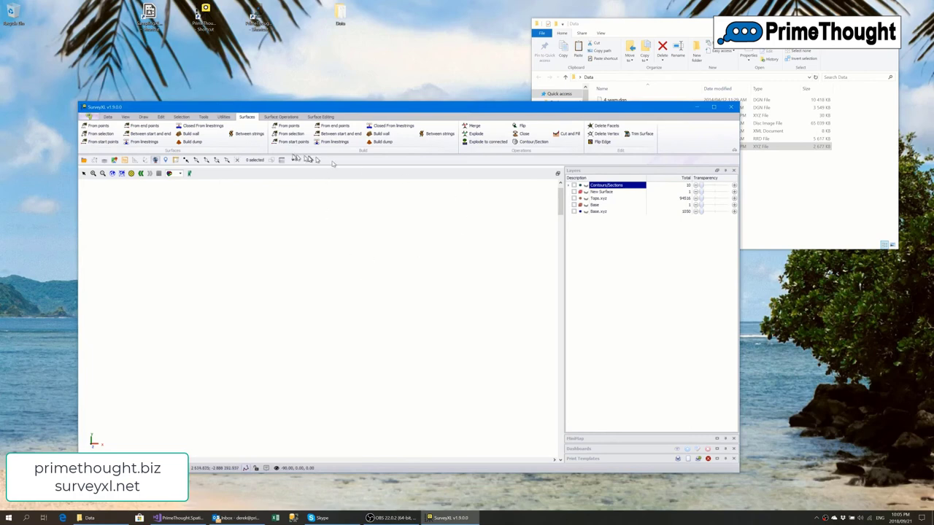
Draw a closed, irregular rounded pit outline as a 3D linestring and add it to a new layer
click(143, 117)
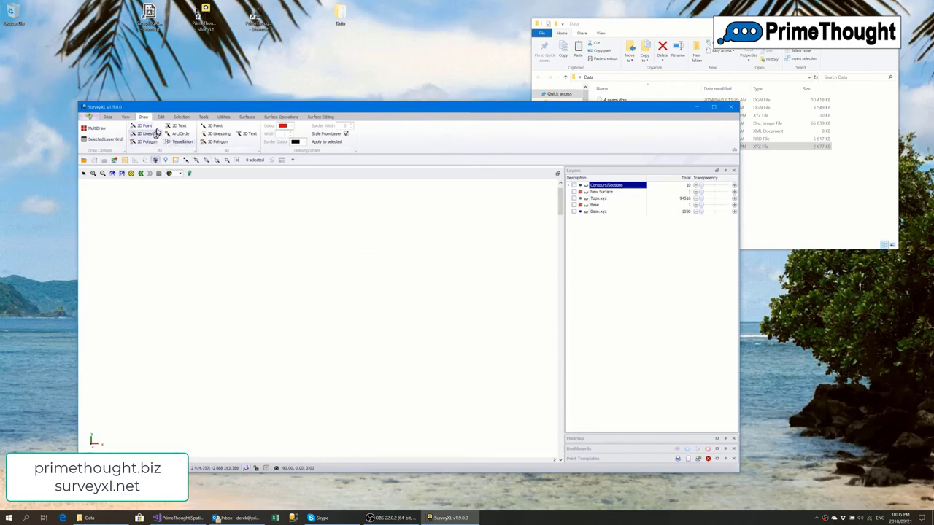
click(218, 135)
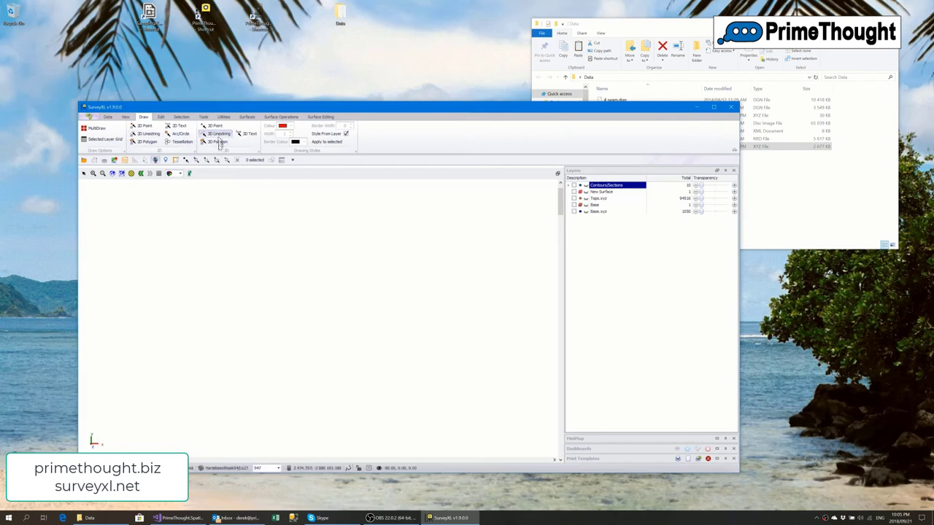
click(406, 261)
click(373, 231)
click(325, 213)
click(285, 219)
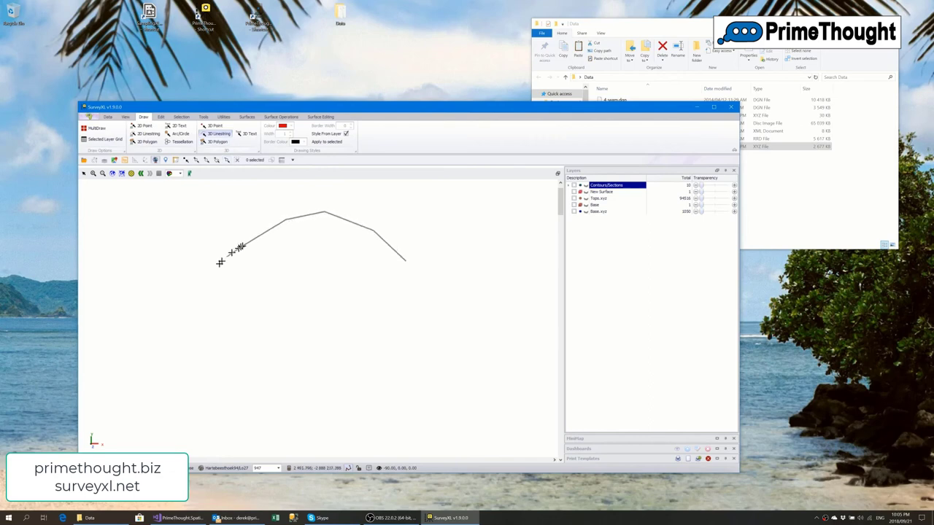
click(241, 246)
click(208, 282)
click(193, 347)
click(192, 400)
click(216, 430)
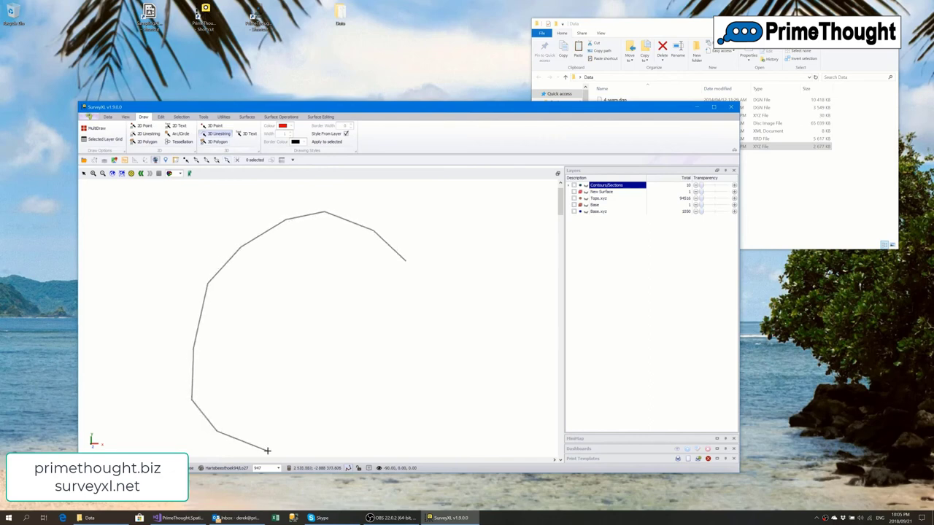
click(267, 451)
click(364, 452)
click(399, 427)
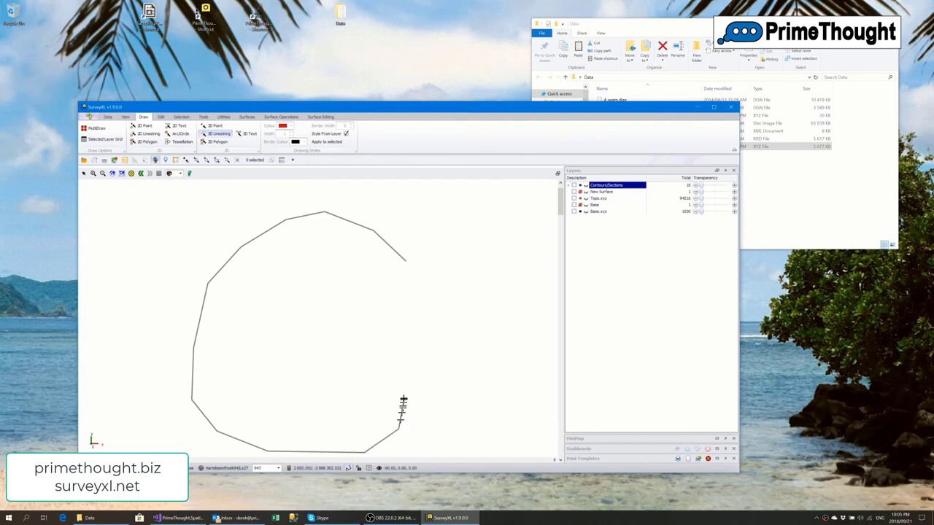
click(393, 359)
click(418, 338)
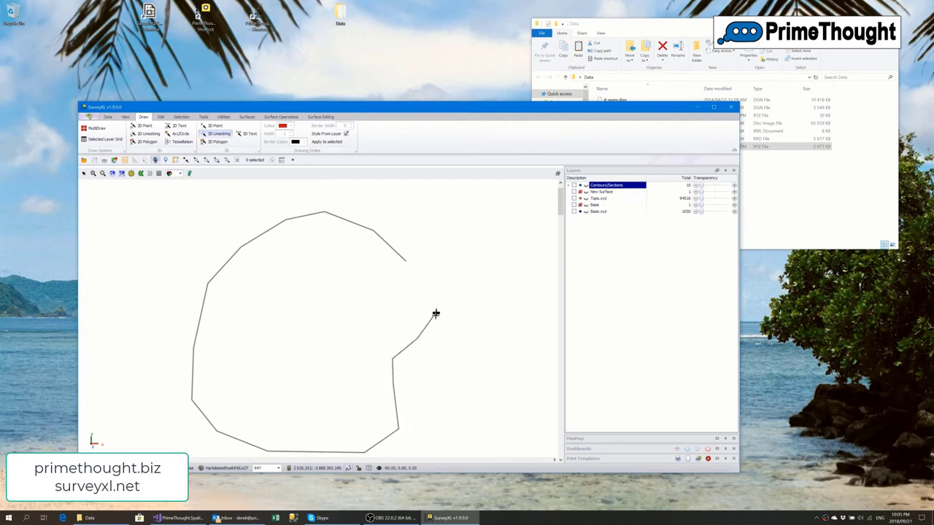
click(436, 313)
click(441, 281)
double_click(422, 262)
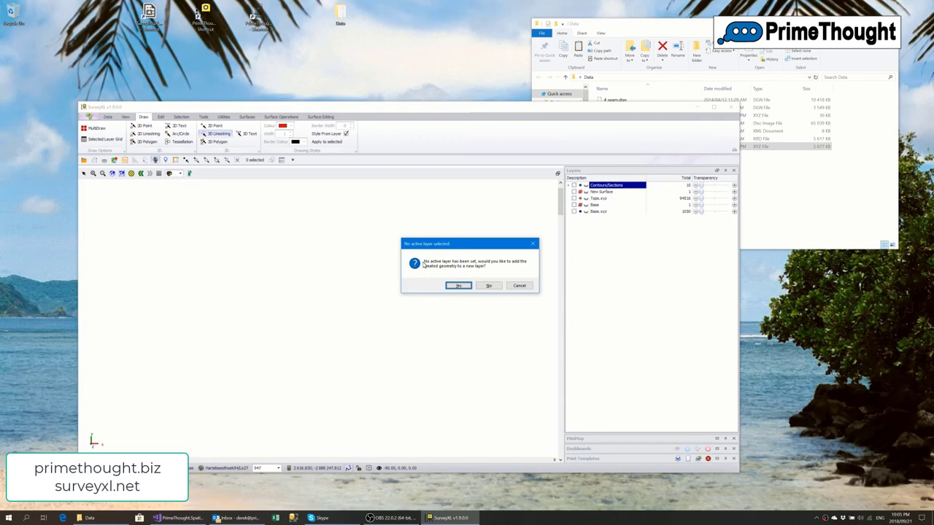
click(458, 285)
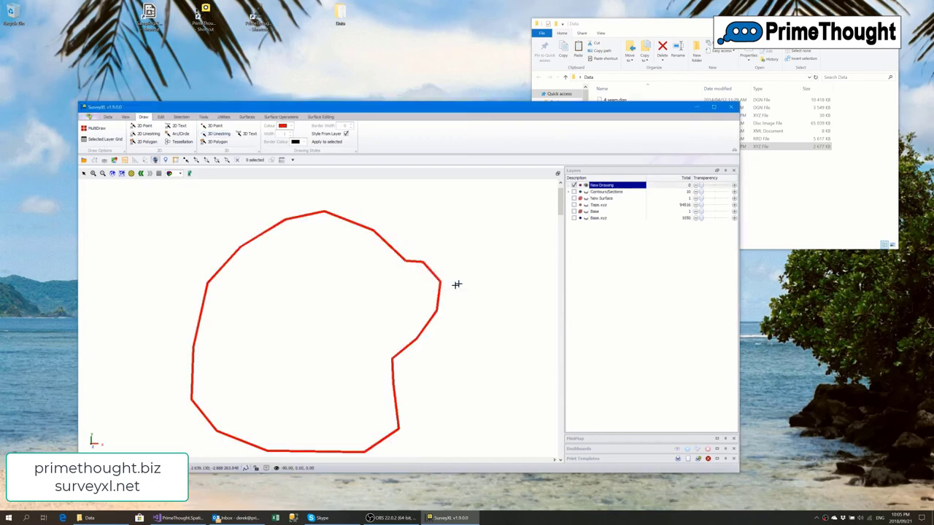
Rename the new drawing layer to Pit
double_click(603, 185)
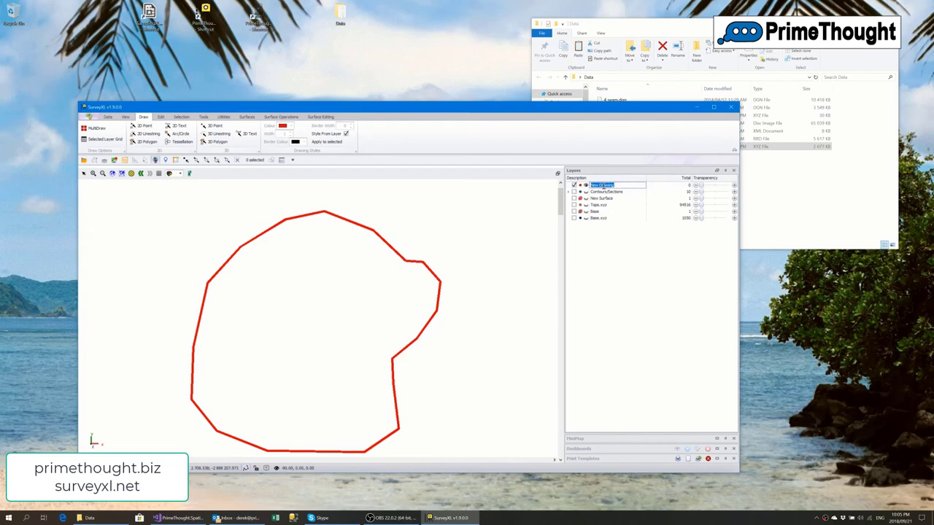
text(Pit)
key(Return)
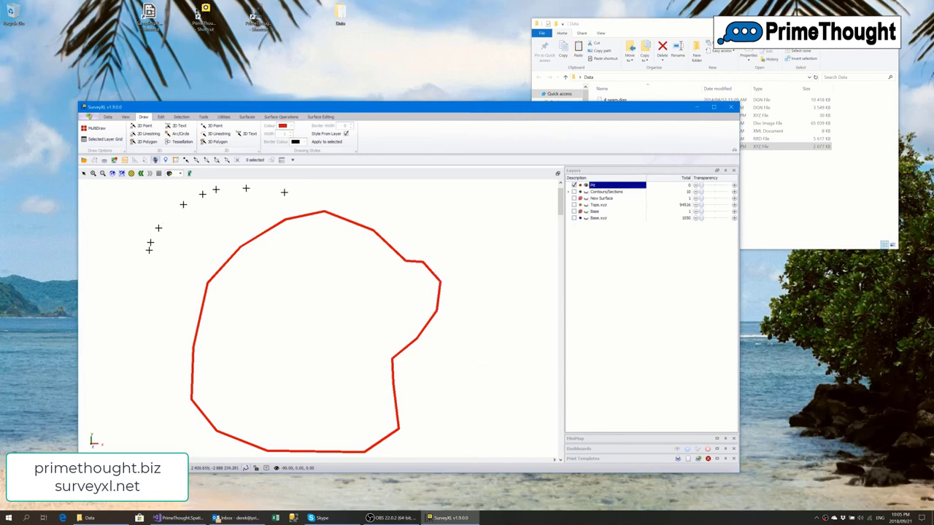
scroll(388, 321, down, 1)
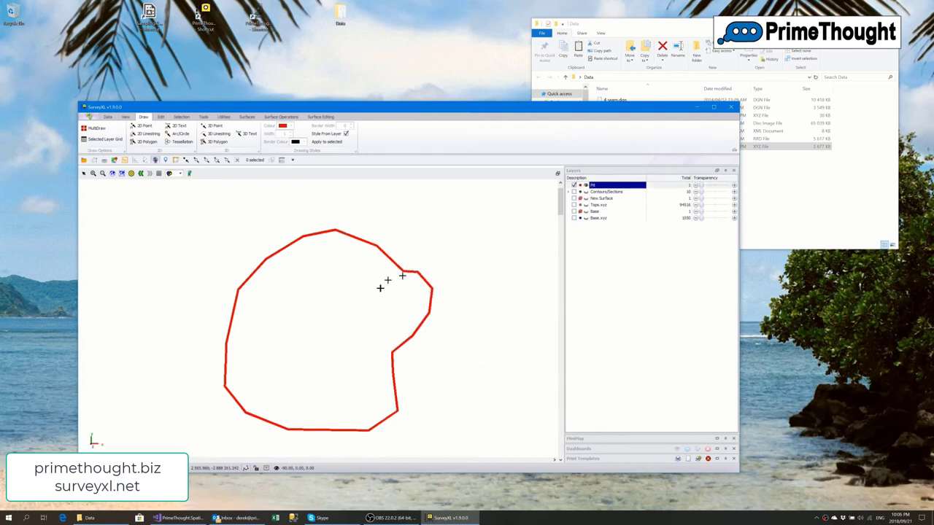
scroll(380, 288, up, 1)
scroll(380, 289, down, 1)
scroll(332, 449, down, 1)
scroll(329, 443, up, 1)
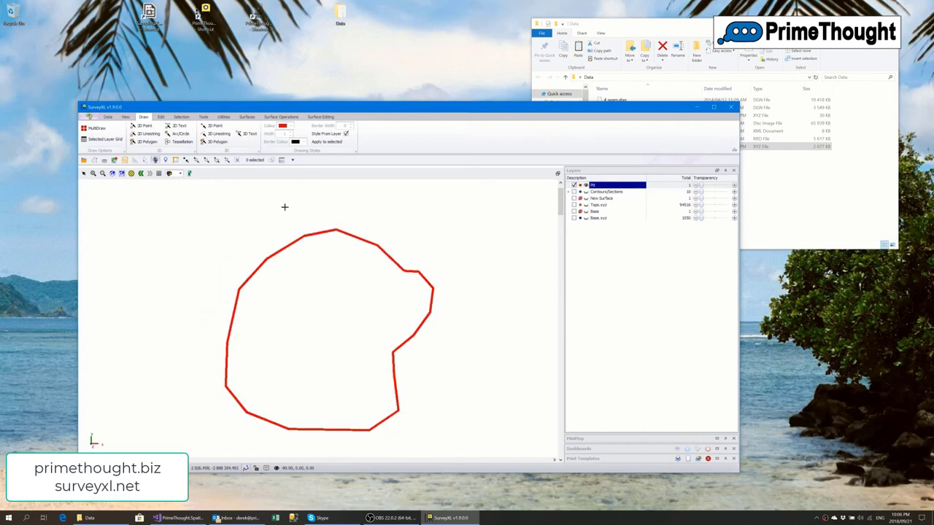
Start Project Out, copy the selected pit outline and paste it from the clipboard as the base geometry
click(223, 117)
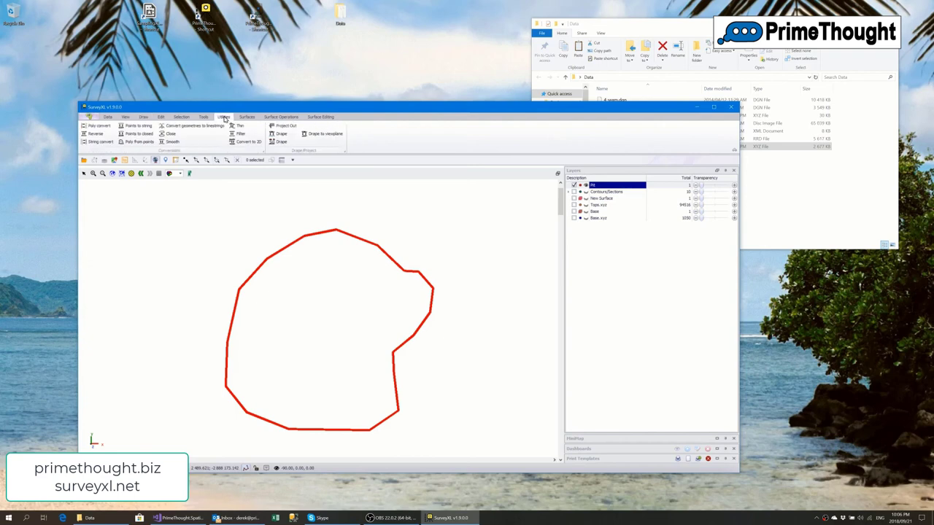
click(277, 124)
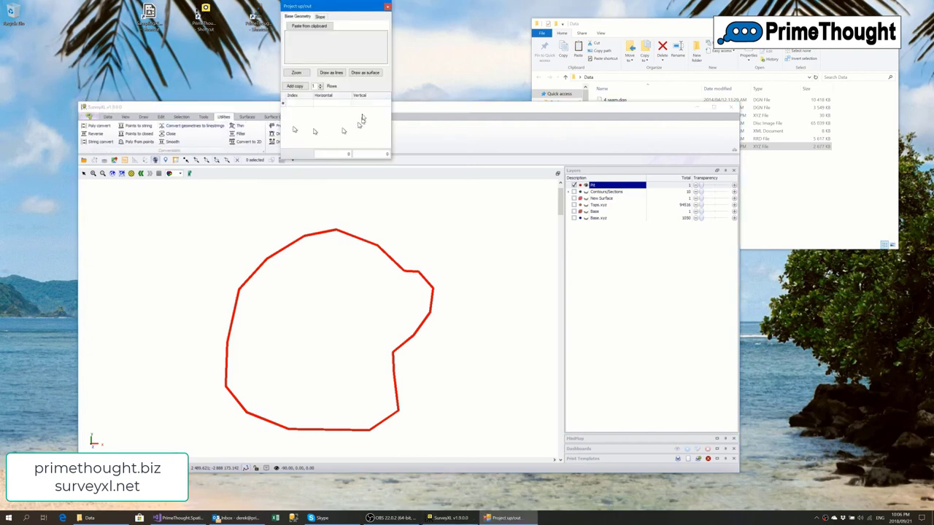
drag(349, 8, 529, 68)
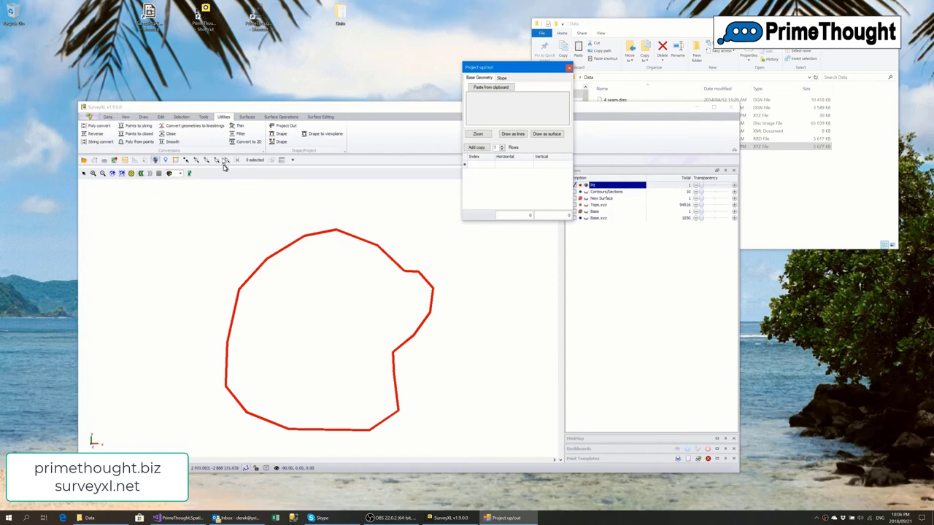
click(186, 161)
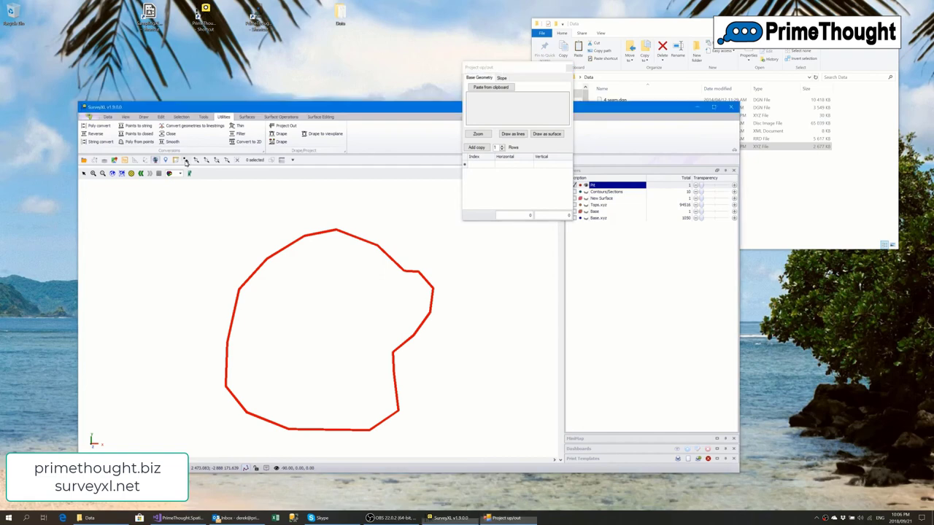
click(297, 243)
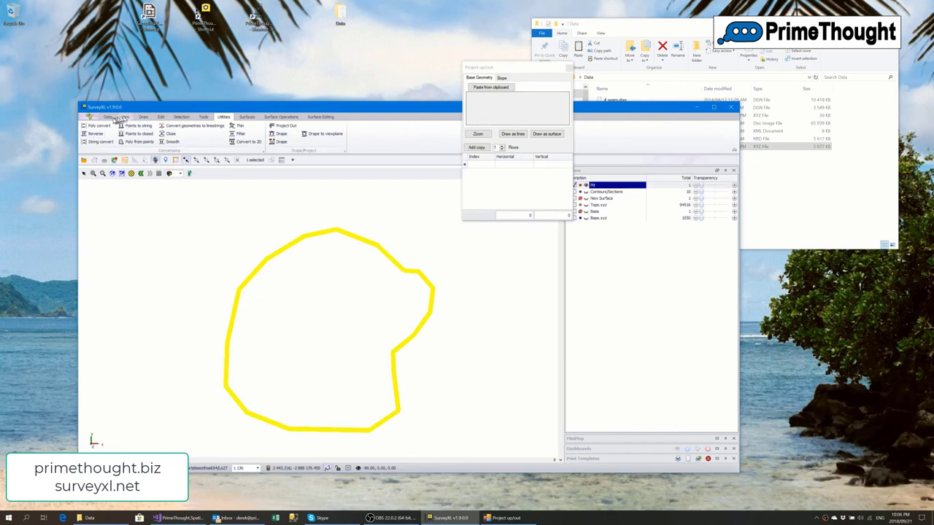
click(161, 118)
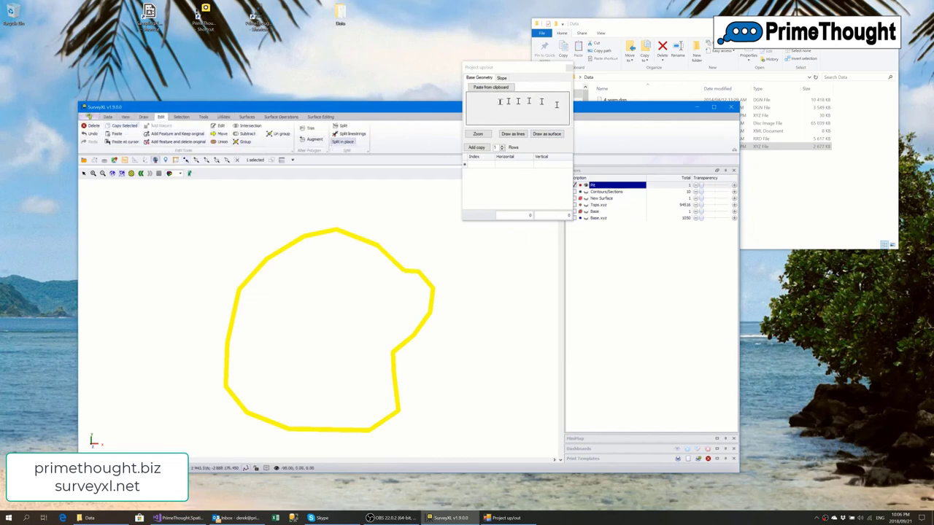
click(490, 87)
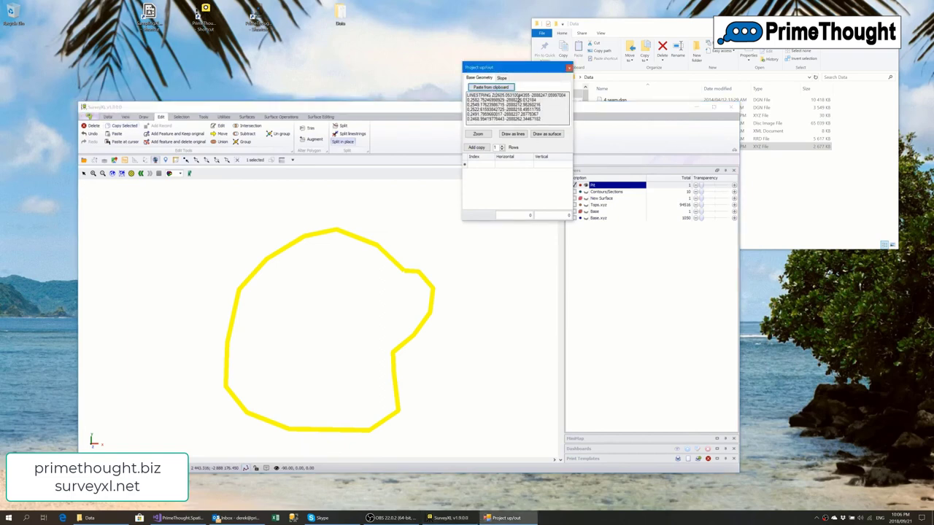
Enter two projection rows: index 1 with 0 horizontal and 0 vertical, and index 2 with -2 horizontal and -2 vertical
click(480, 166)
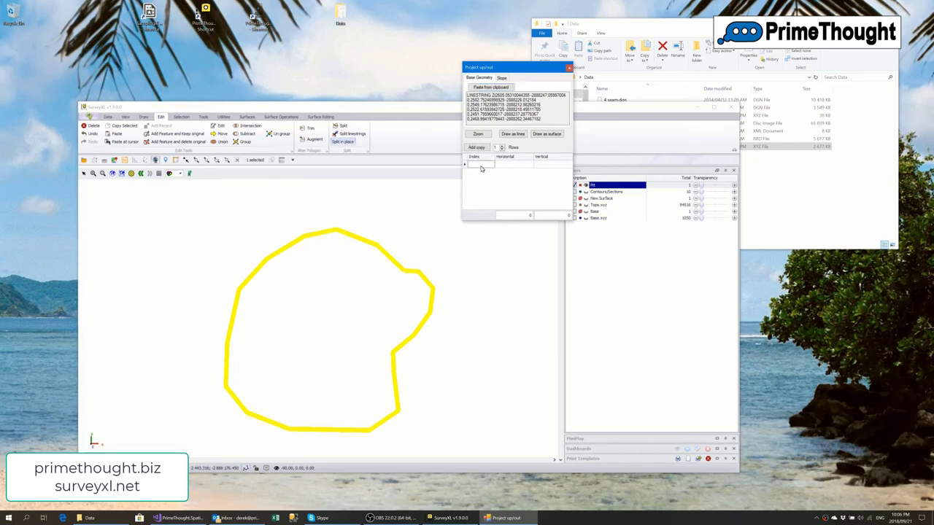
click(518, 166)
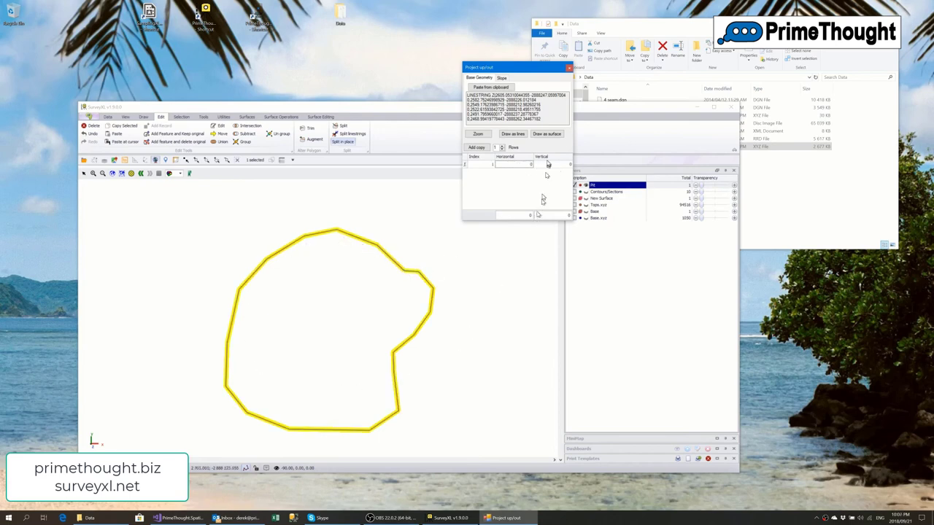
key(Return)
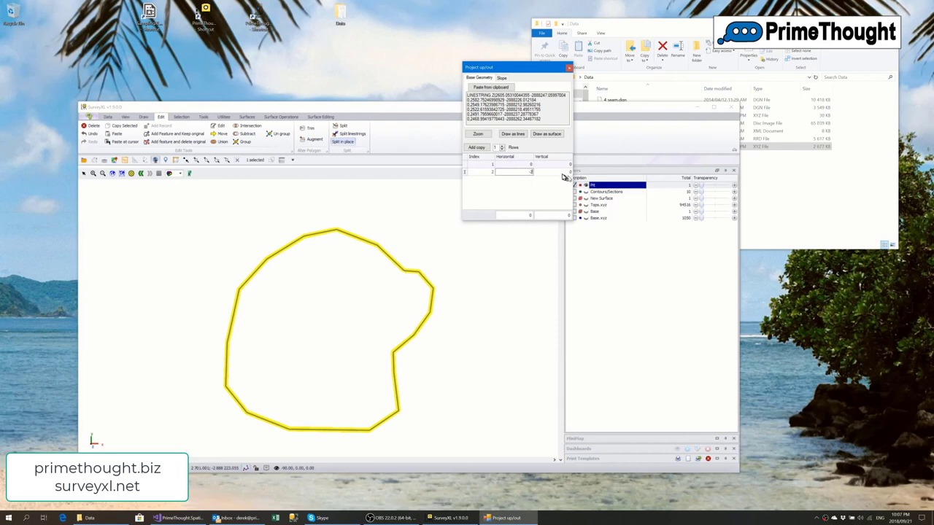
click(563, 173)
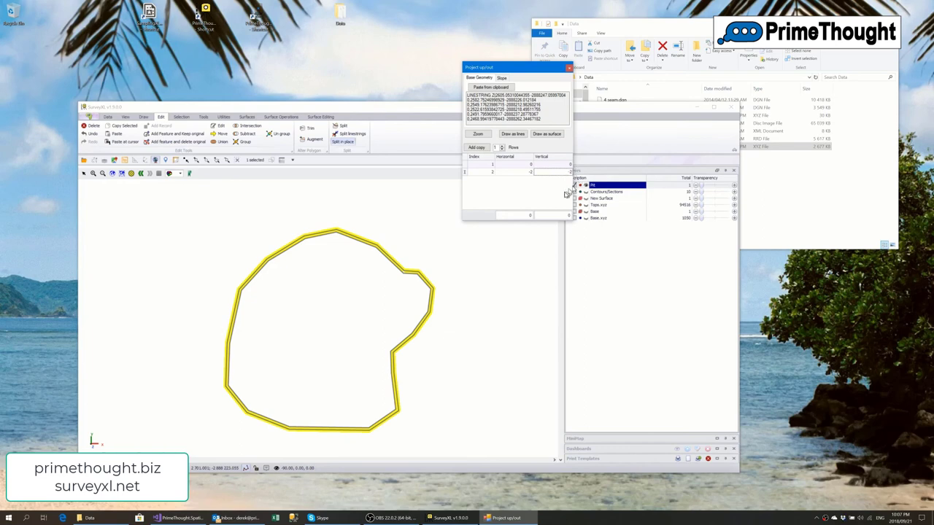
click(518, 190)
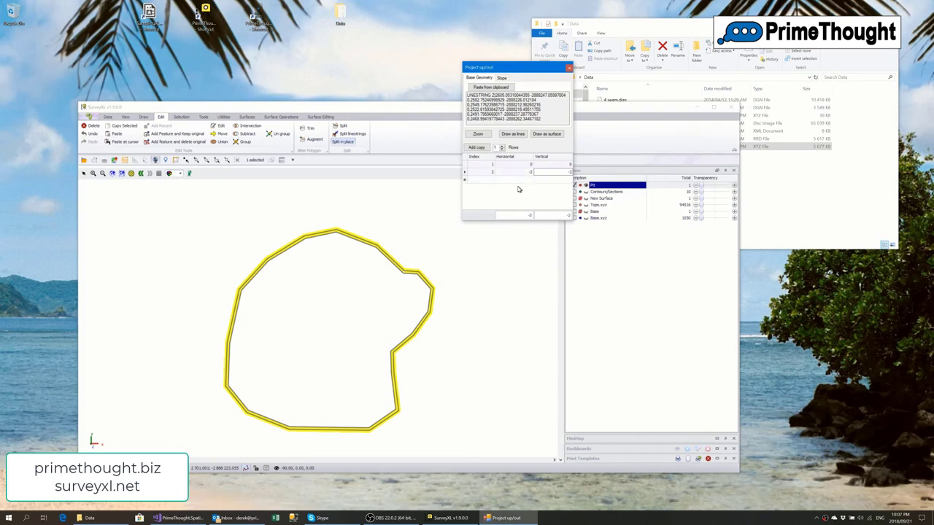
Add repeated copies of the -2 by -2 row until the horizontal and vertical offsets each total -28
click(482, 173)
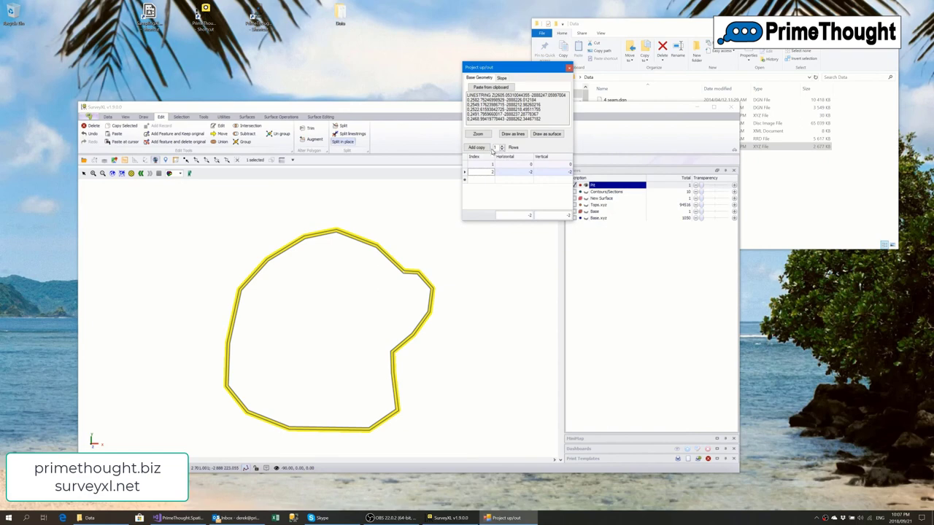
click(476, 148)
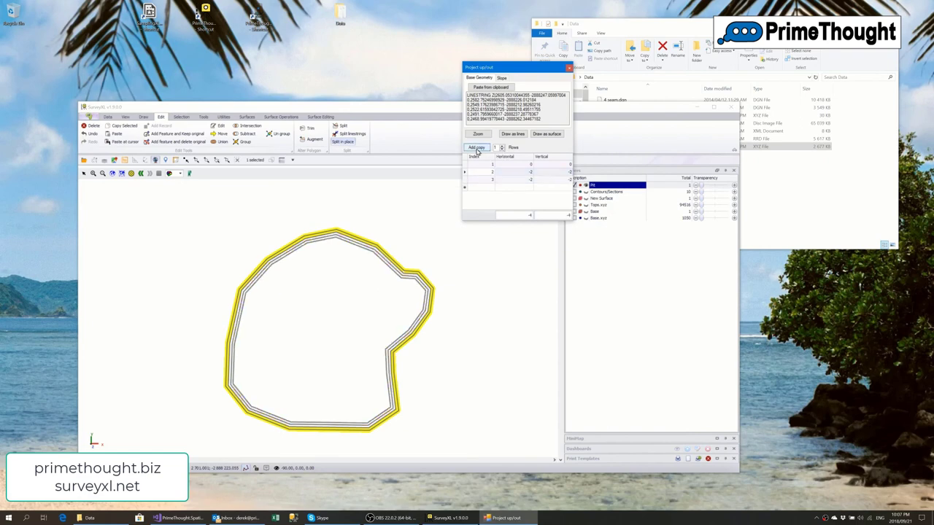
click(477, 148)
click(476, 148)
click(476, 149)
click(476, 148)
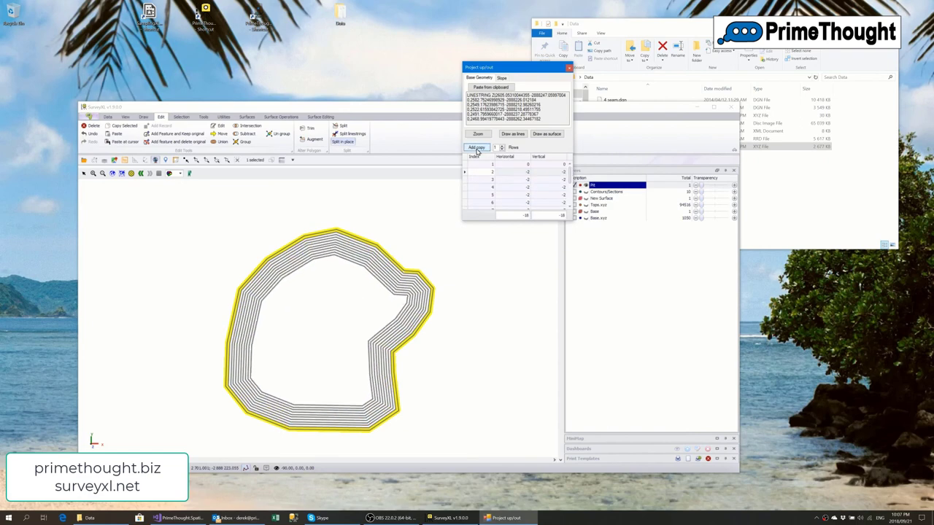
click(476, 148)
click(476, 148)
click(477, 148)
click(477, 148)
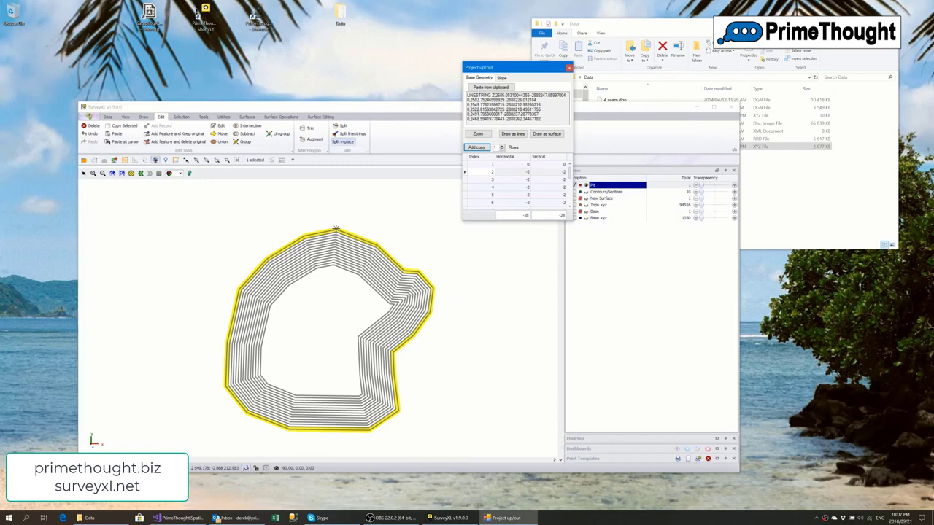
Draw the projected outlines as lines in the Pit layer, close Project Out and clear the selection
mouse_move(335, 229)
middle_down()
mouse_move(343, 279)
mouse_move(318, 291)
mouse_move(344, 271)
mouse_move(342, 227)
middle_up()
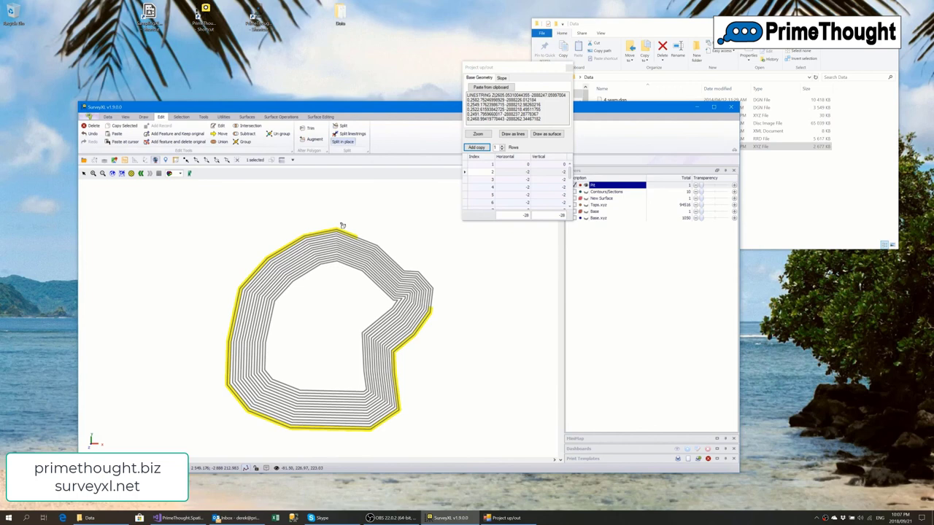
middle_drag(343, 225, 339, 223)
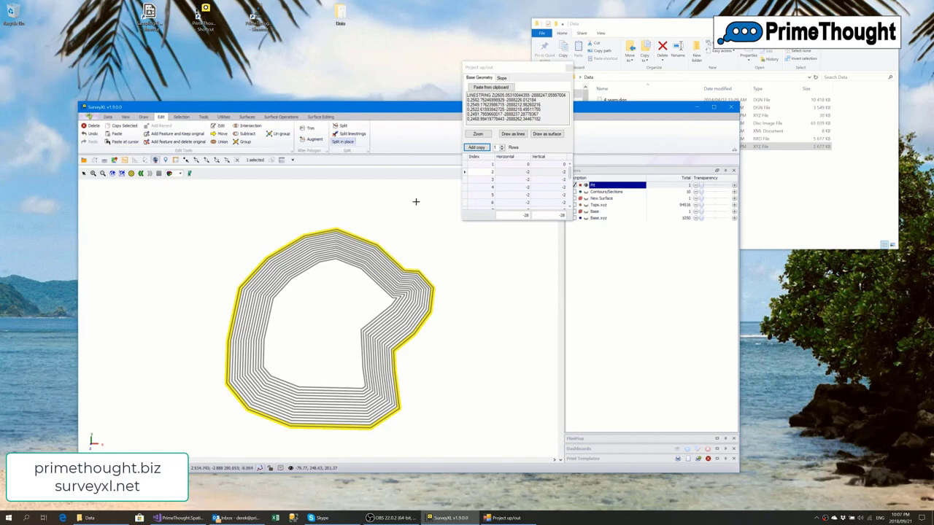
click(511, 135)
click(513, 135)
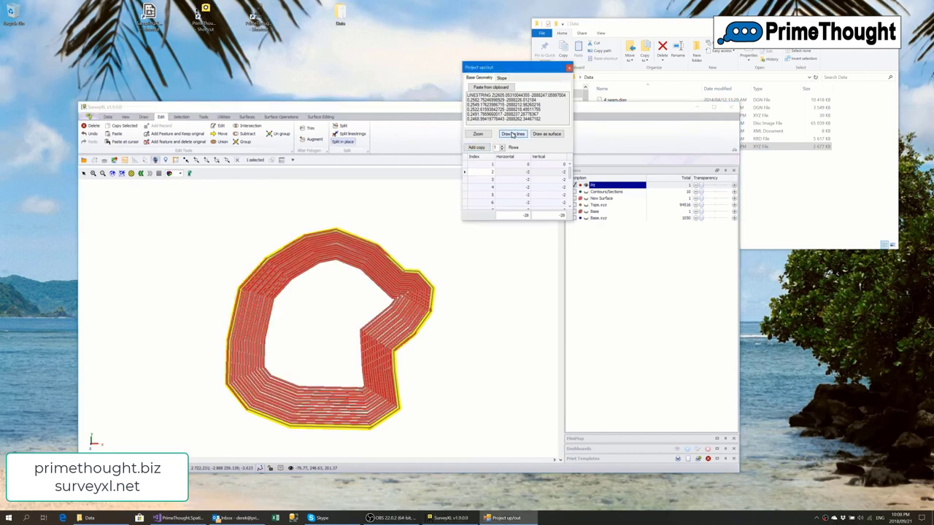
click(569, 68)
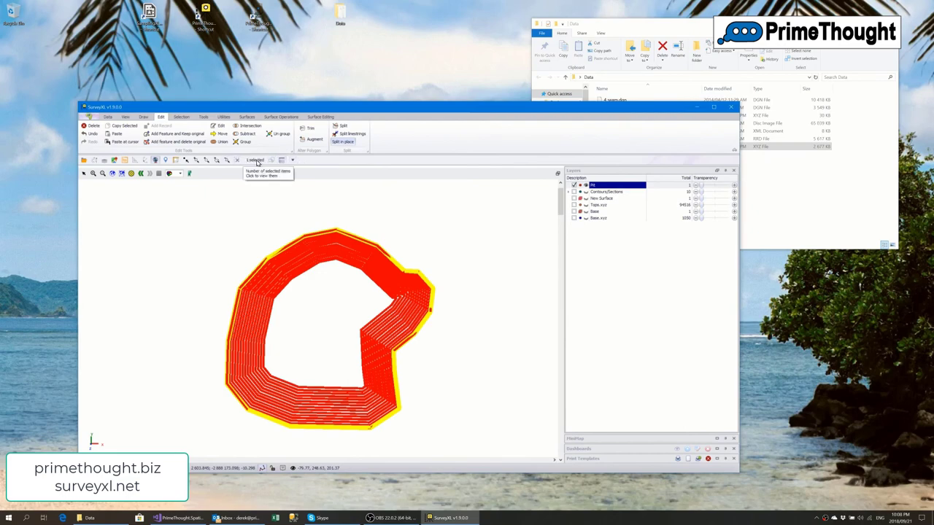
key(Escape)
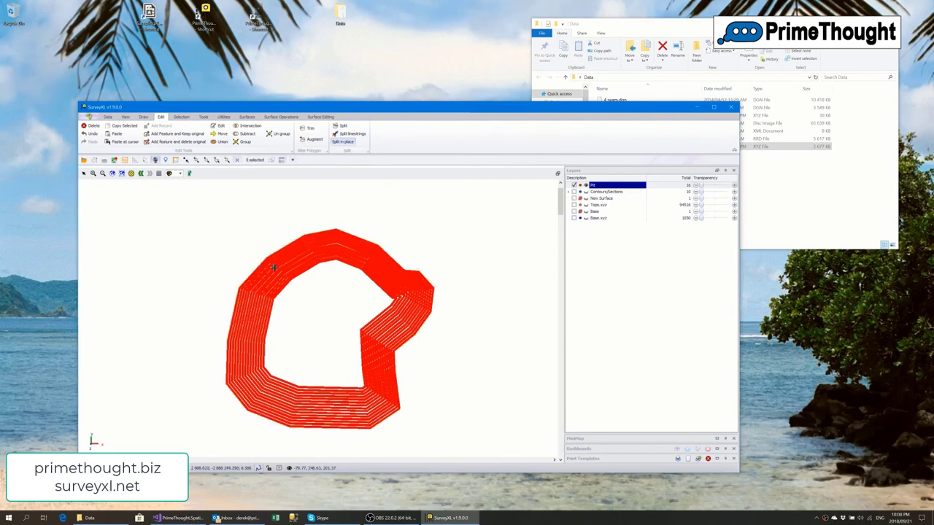
Select all the pit linestrings with a selection line drawn across the rings from outside the pit to its interior
scroll(275, 270, up, 5)
scroll(275, 270, down, 2)
middle_drag(276, 270, 297, 283)
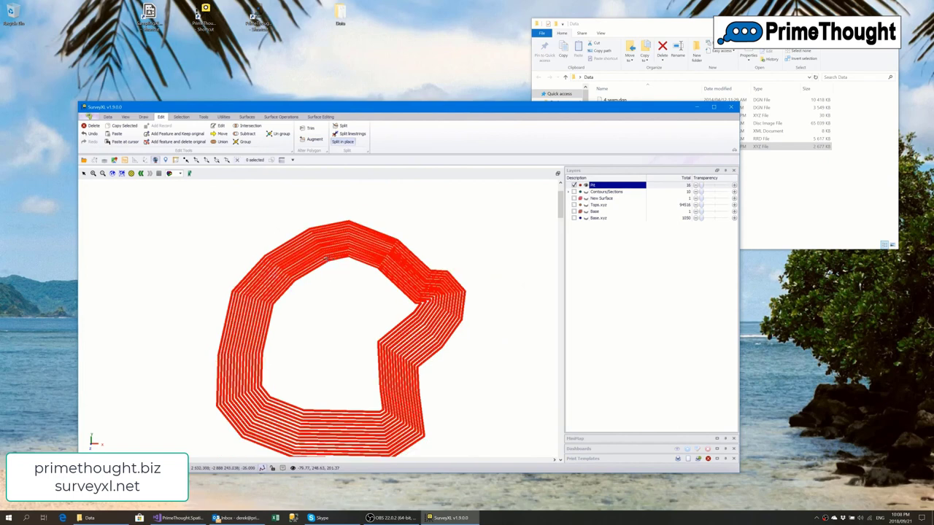
middle_drag(328, 260, 322, 311)
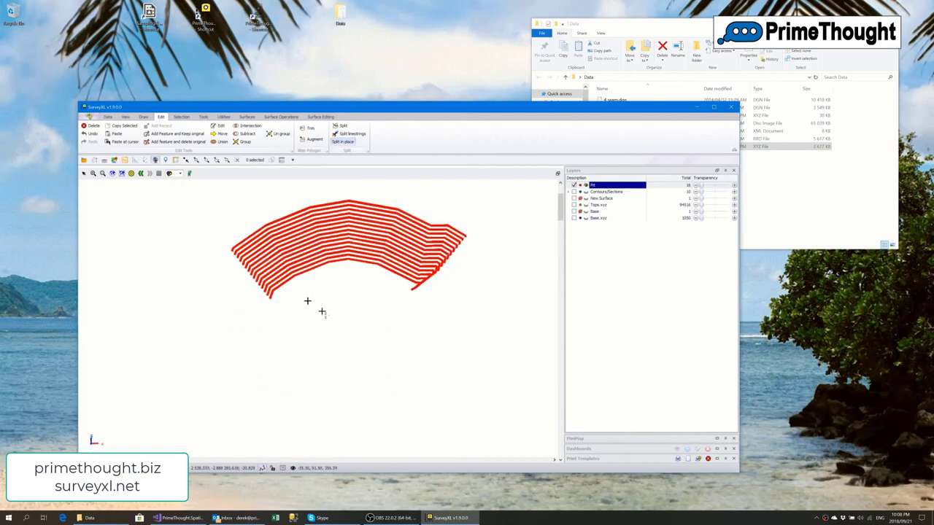
click(115, 174)
middle_drag(326, 257, 326, 237)
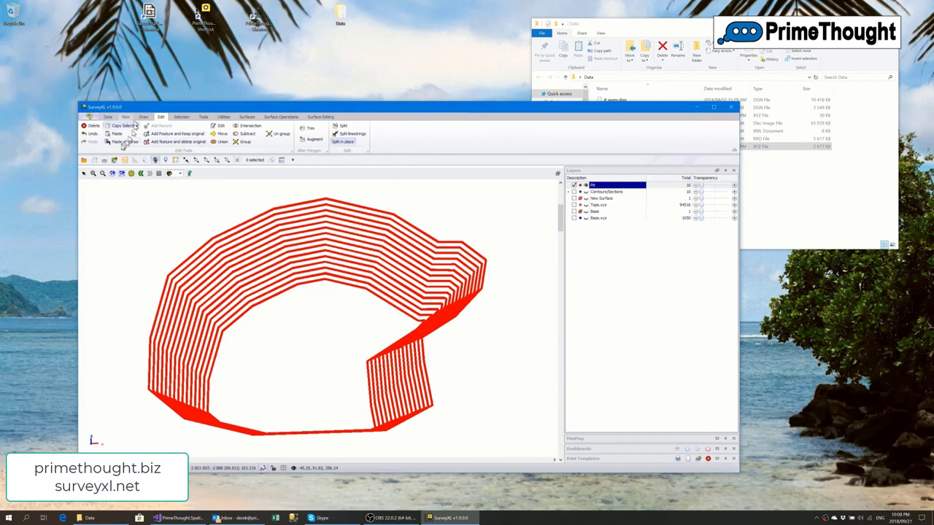
click(181, 117)
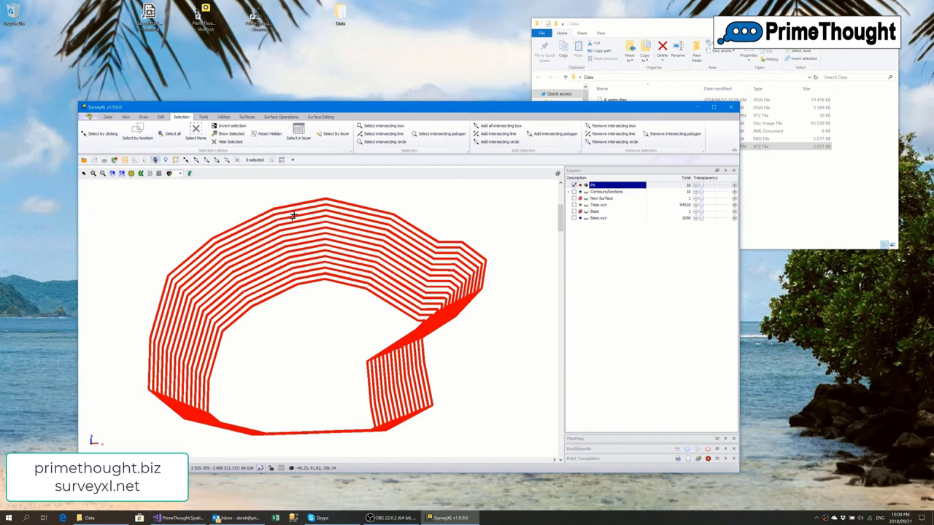
click(379, 134)
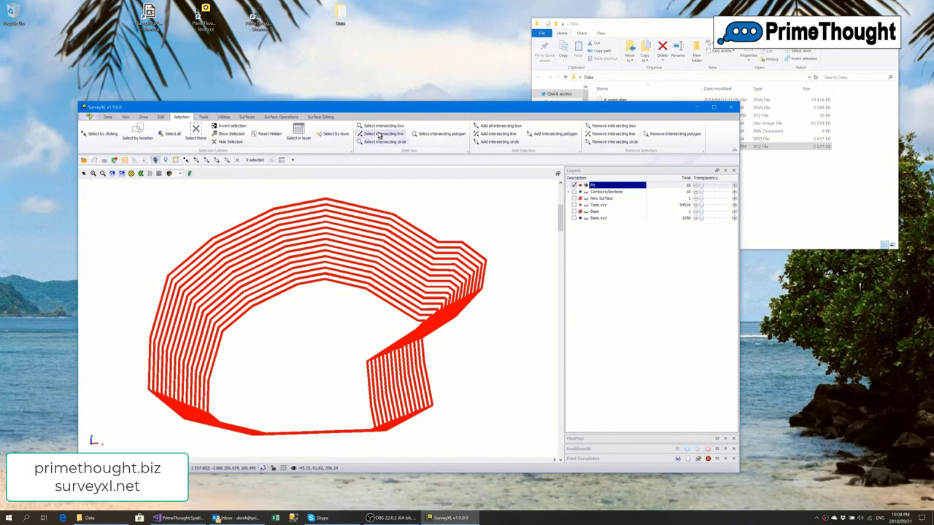
click(261, 280)
click(197, 202)
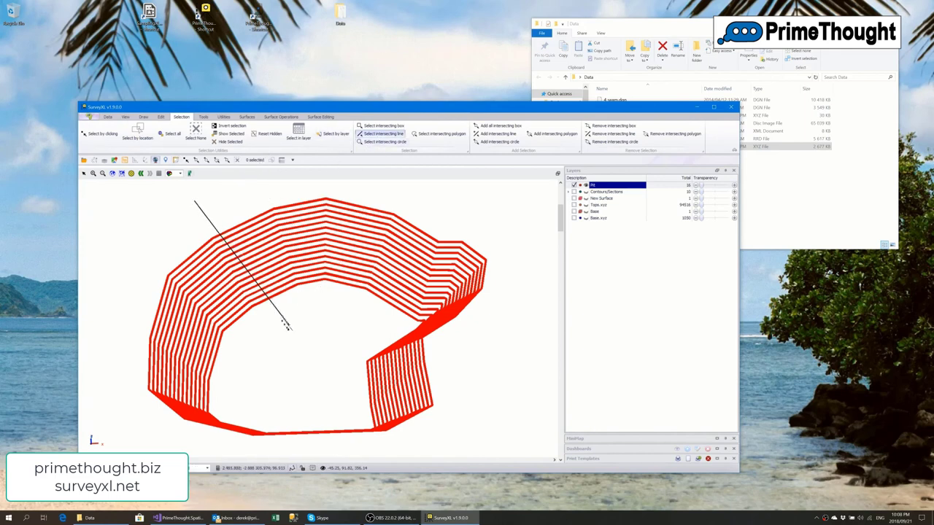
click(288, 324)
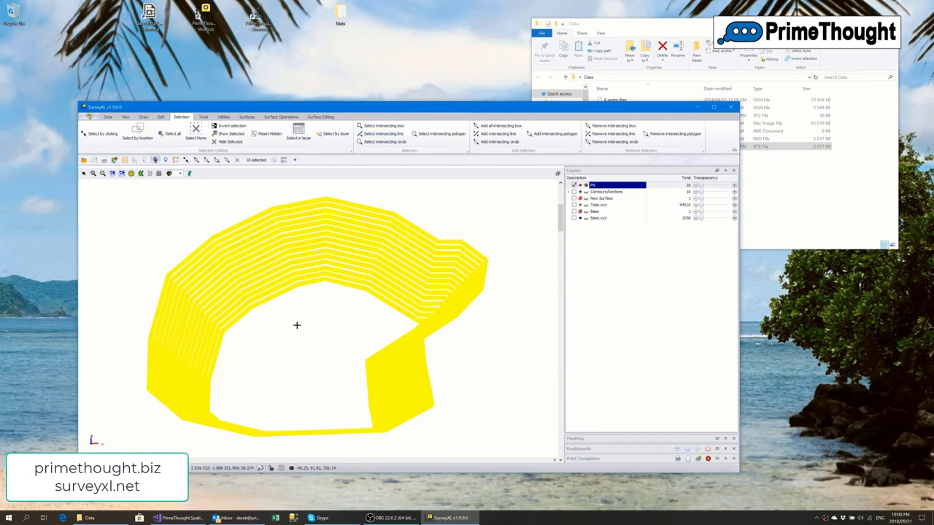
Deactivate the Pit layer in preparation for building a surface from the selected linestrings
click(248, 118)
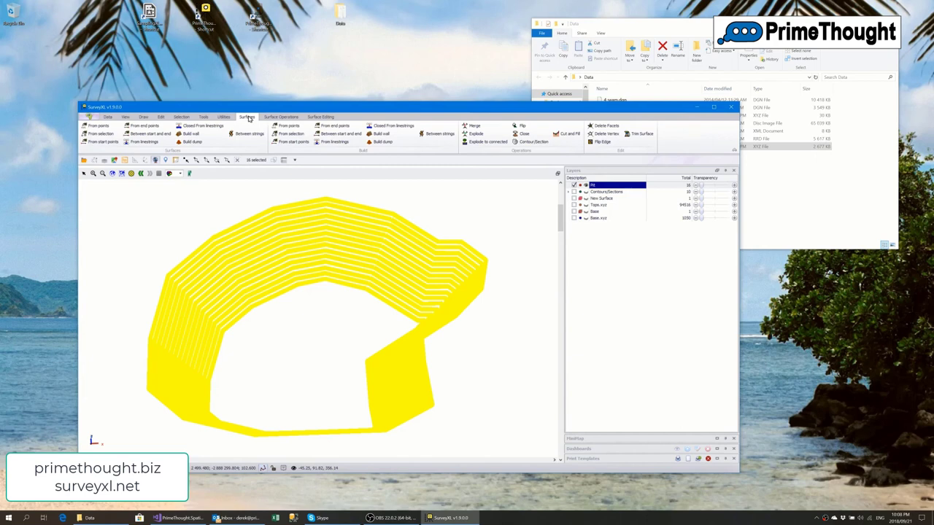
click(142, 145)
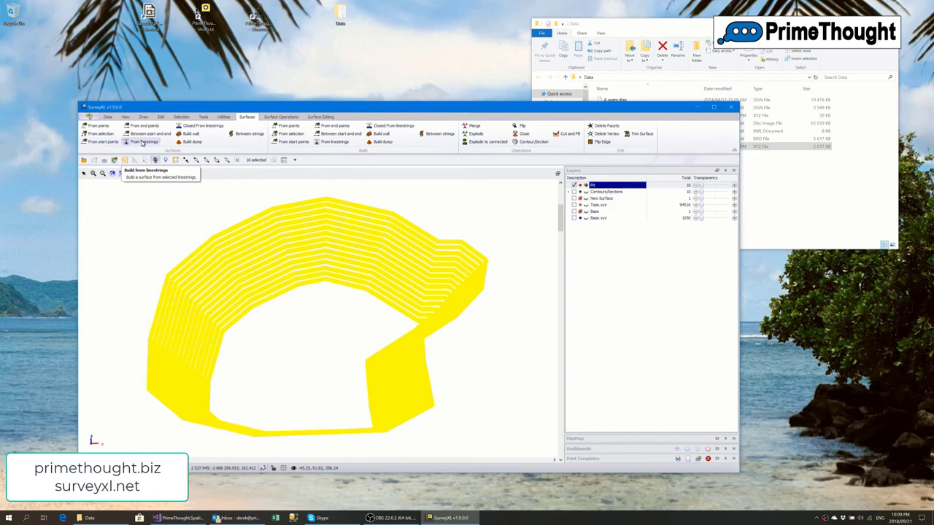
click(142, 145)
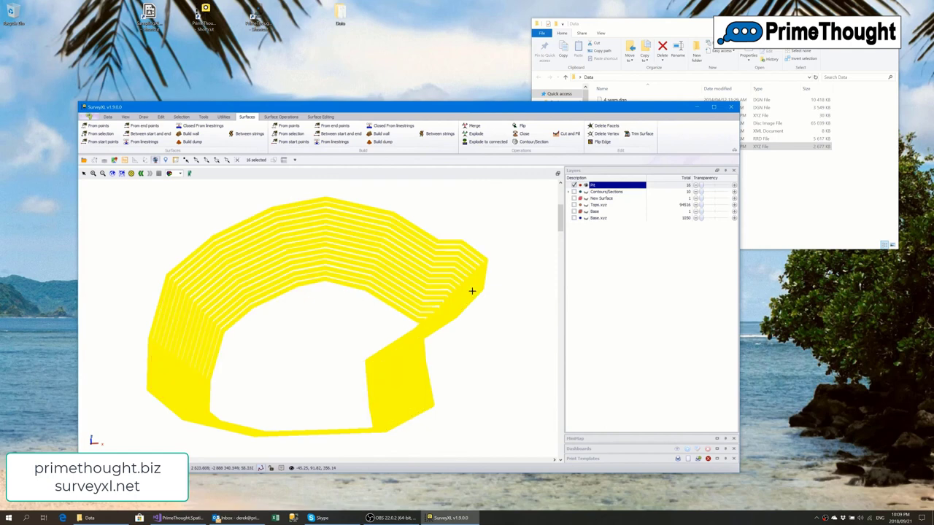
right_click(600, 189)
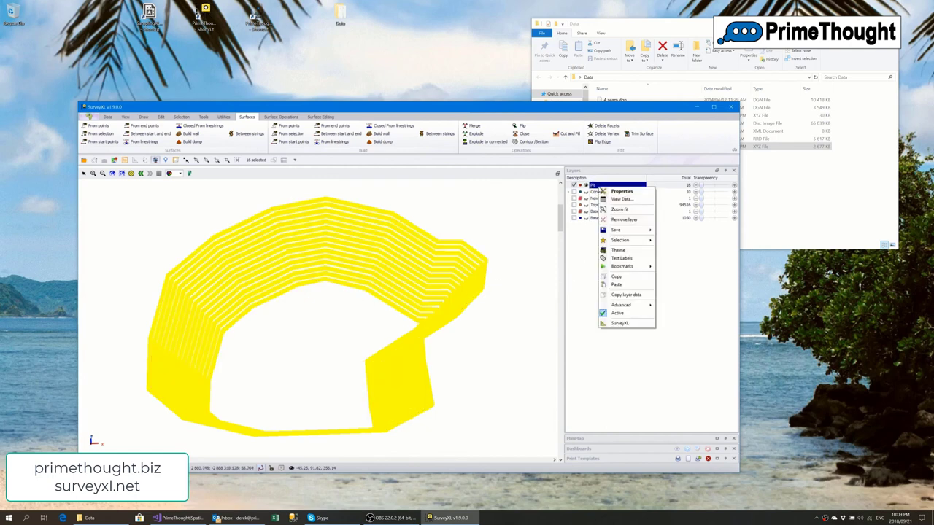
click(610, 315)
right_click(600, 189)
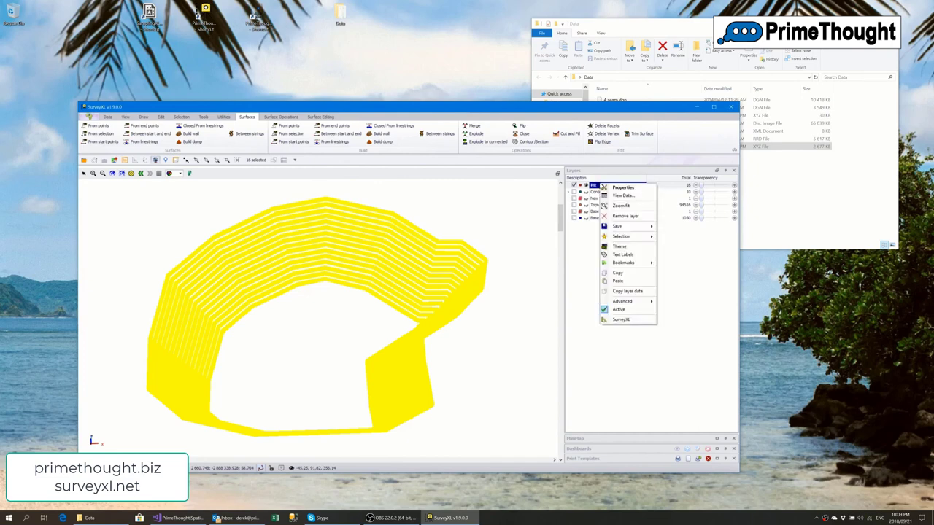
click(603, 312)
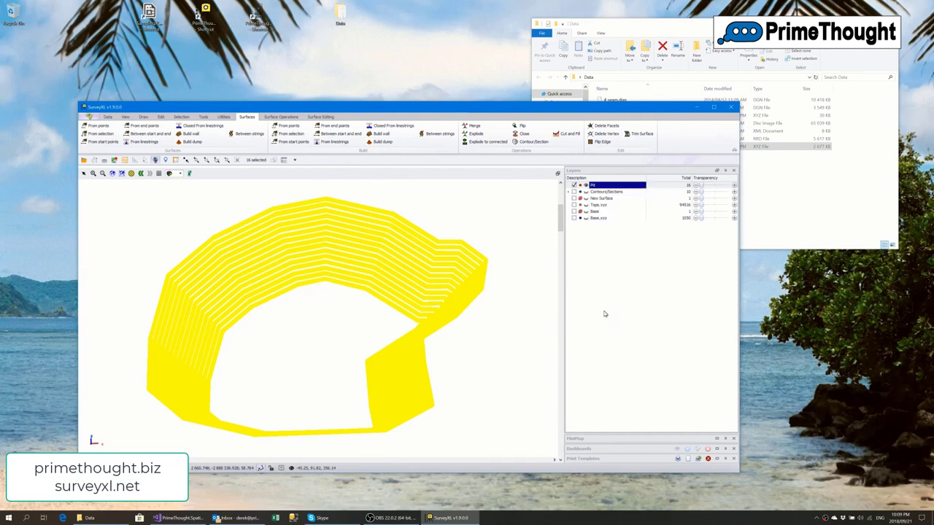
right_click(596, 187)
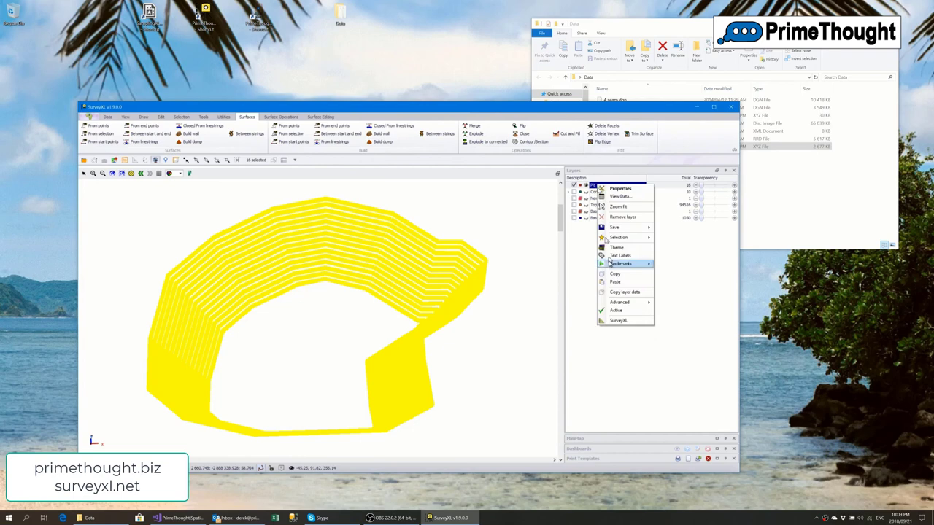
click(599, 365)
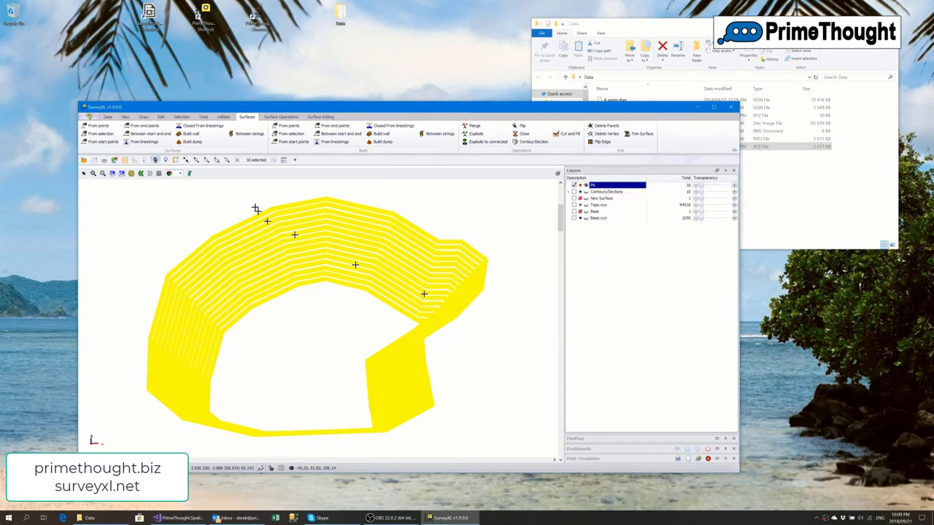
Build a surface from the selected linestrings using the scene projection, and hide the Pit layer
click(144, 142)
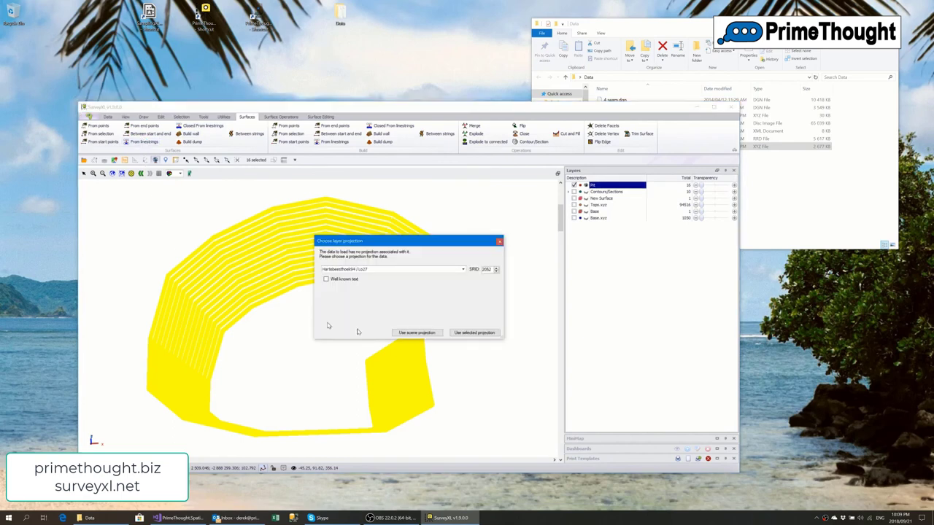
click(417, 332)
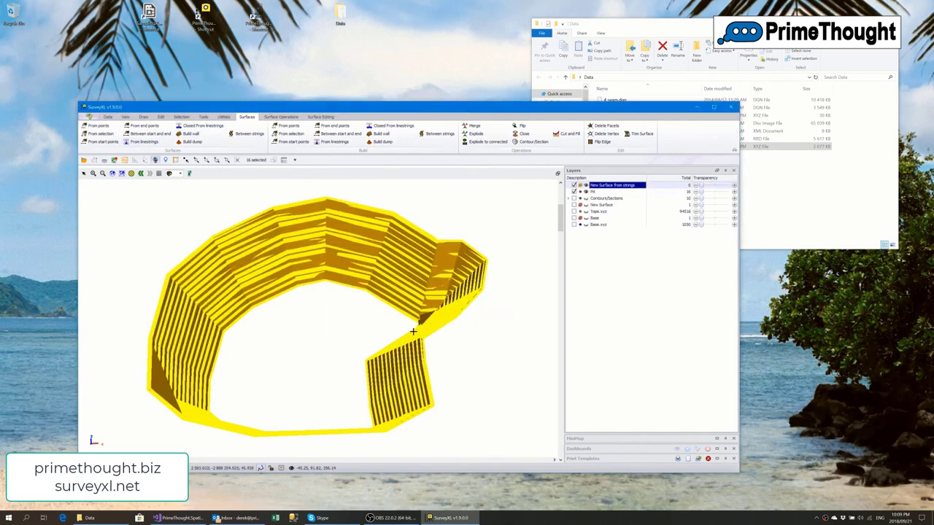
click(574, 193)
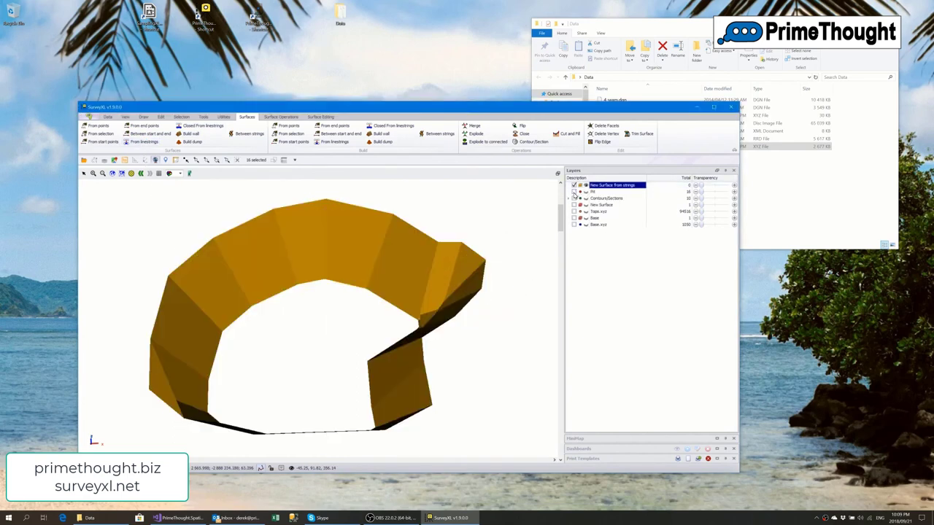
scroll(320, 229, down, 2)
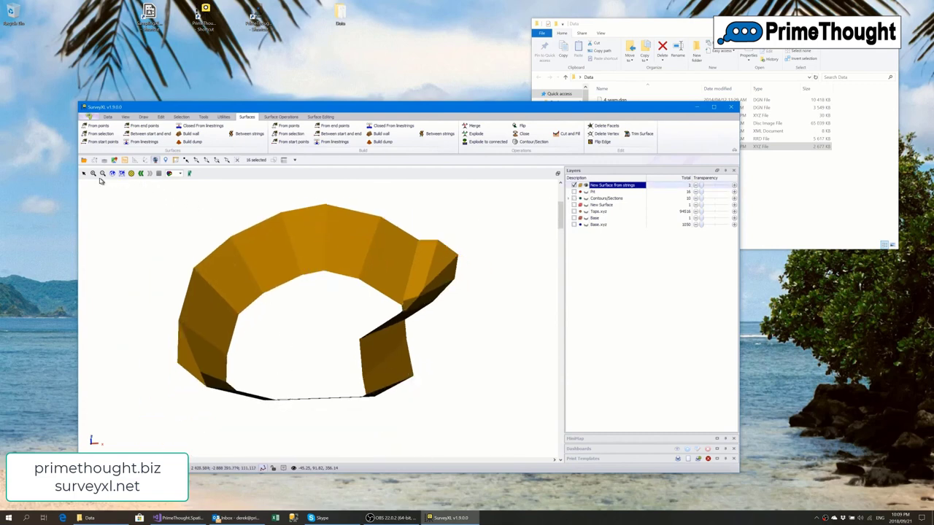
click(121, 173)
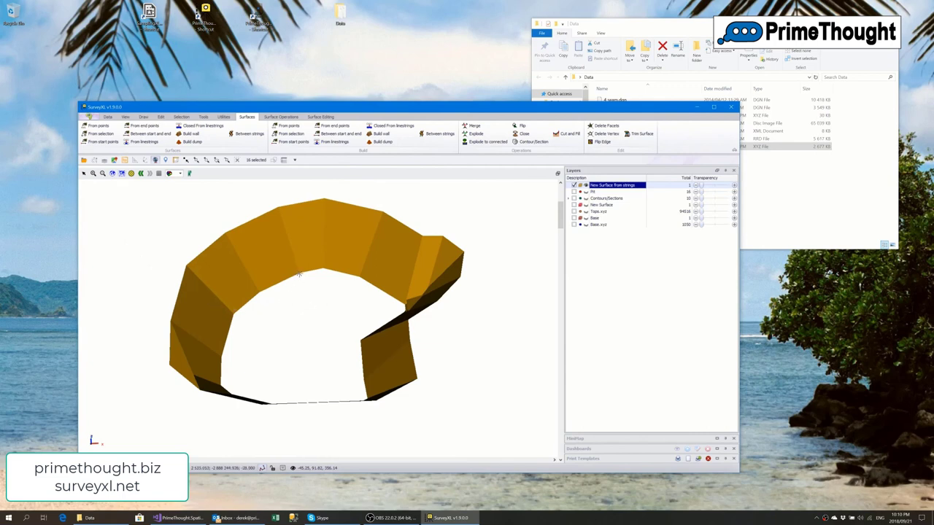
mouse_move(298, 275)
mouse_down()
mouse_move(304, 299)
mouse_move(346, 289)
mouse_move(262, 302)
mouse_move(284, 259)
mouse_move(272, 270)
mouse_move(296, 271)
mouse_move(297, 286)
mouse_up()
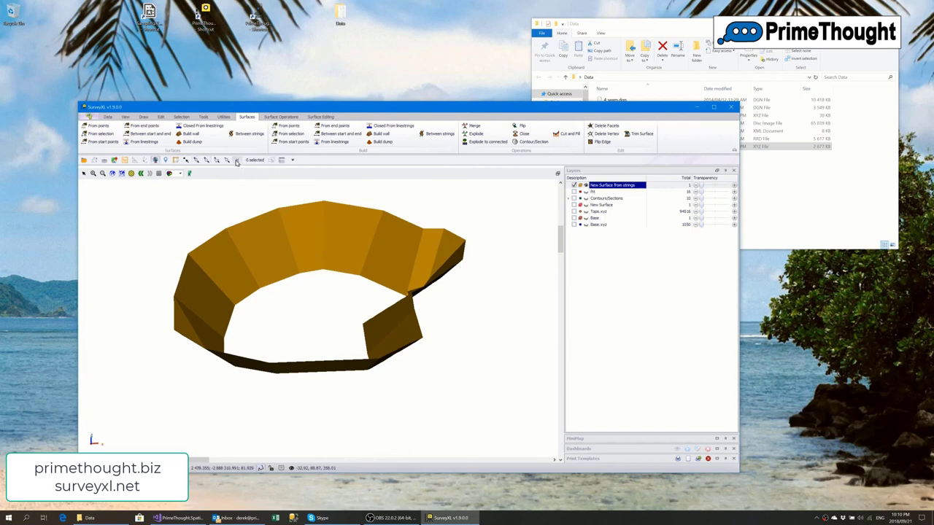
Select the pit surface built from strings and close its openings with the Close surface operation
click(186, 161)
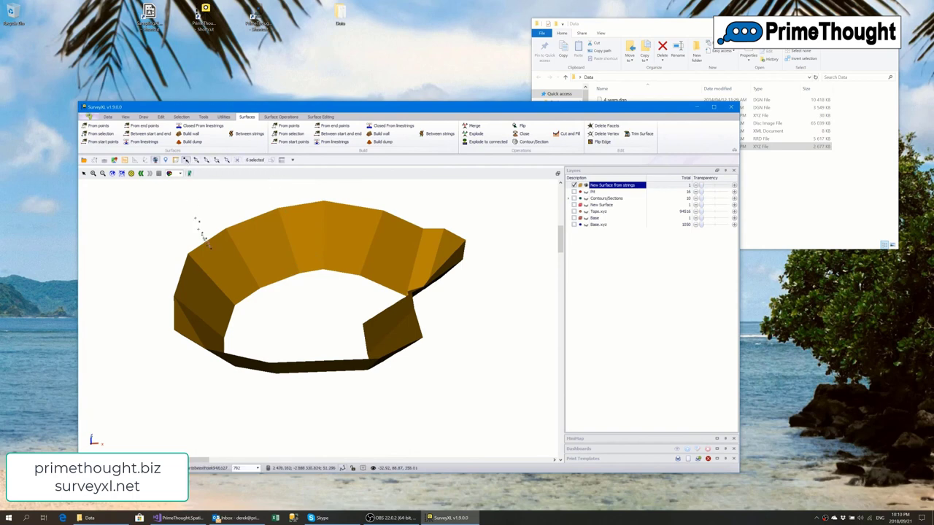
click(216, 258)
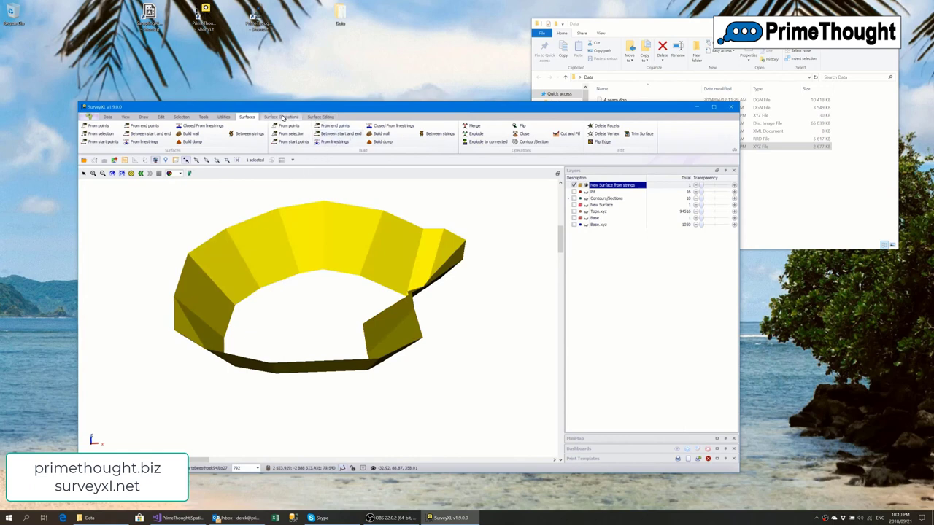
click(523, 136)
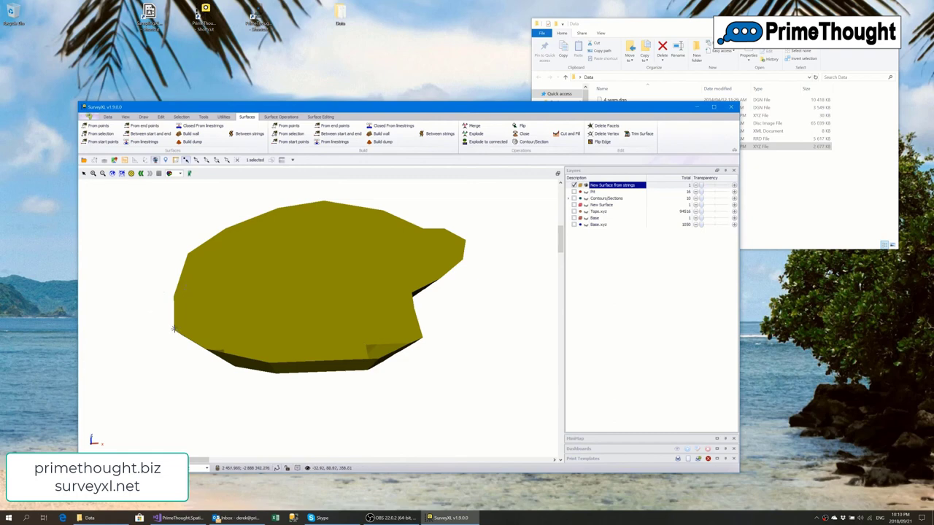
mouse_move(174, 329)
middle_down()
mouse_move(178, 344)
mouse_move(136, 338)
mouse_move(138, 321)
mouse_move(209, 312)
mouse_move(211, 374)
mouse_move(213, 336)
mouse_move(180, 313)
mouse_move(152, 334)
mouse_move(175, 325)
middle_up()
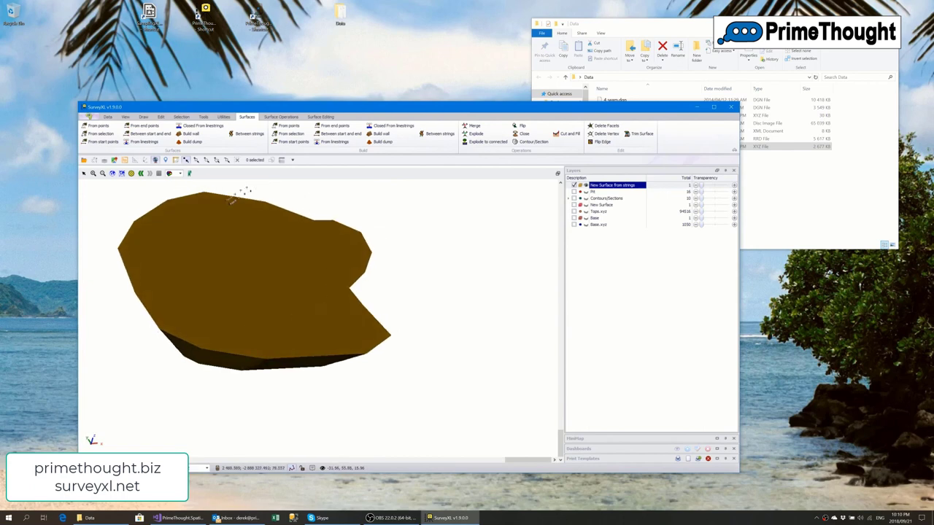
Examine the measurements in the closed pit surface's item properties, including its volume
click(166, 159)
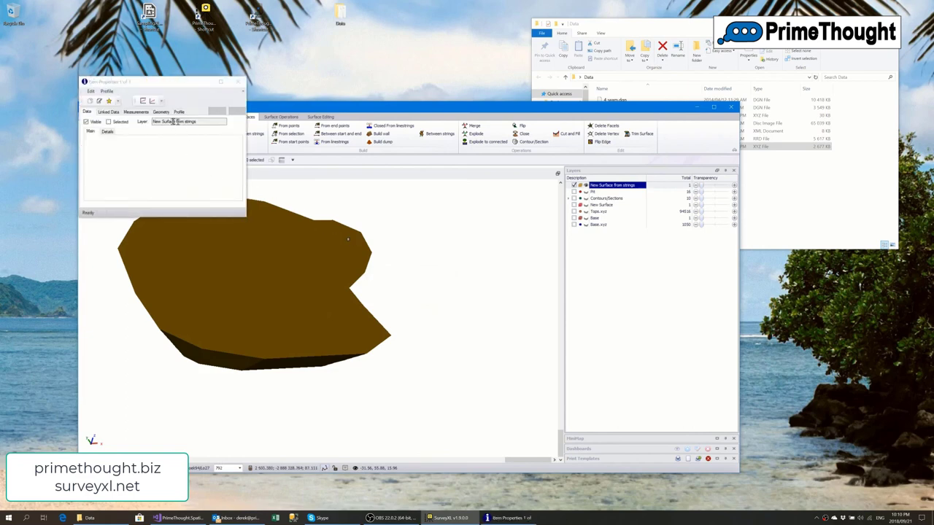
click(132, 115)
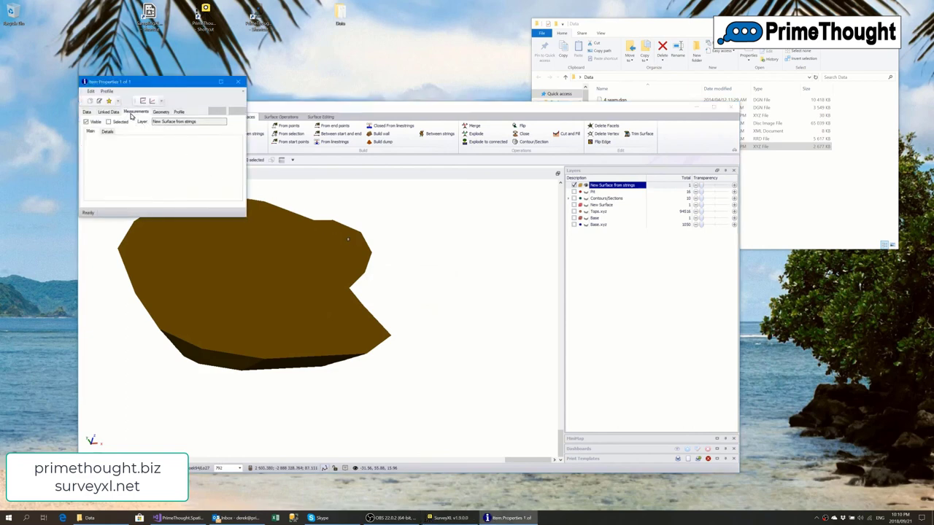
click(132, 116)
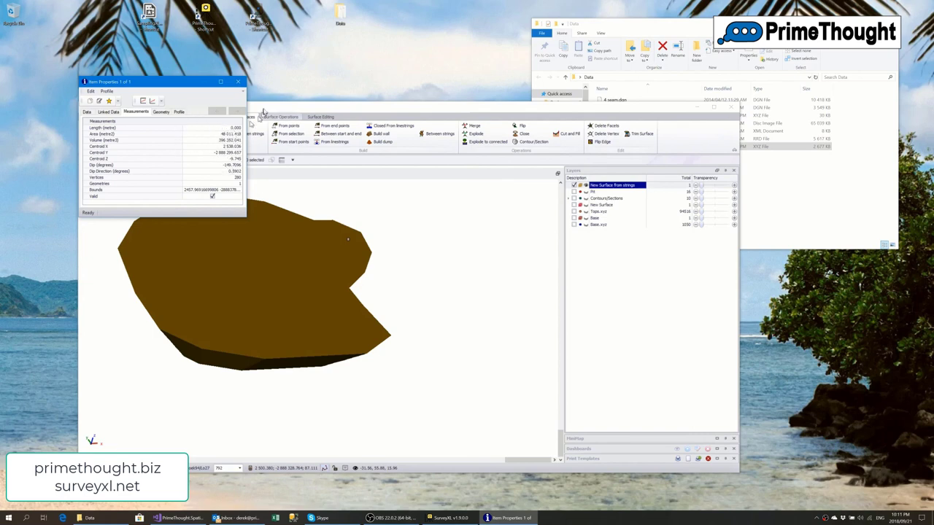
click(236, 82)
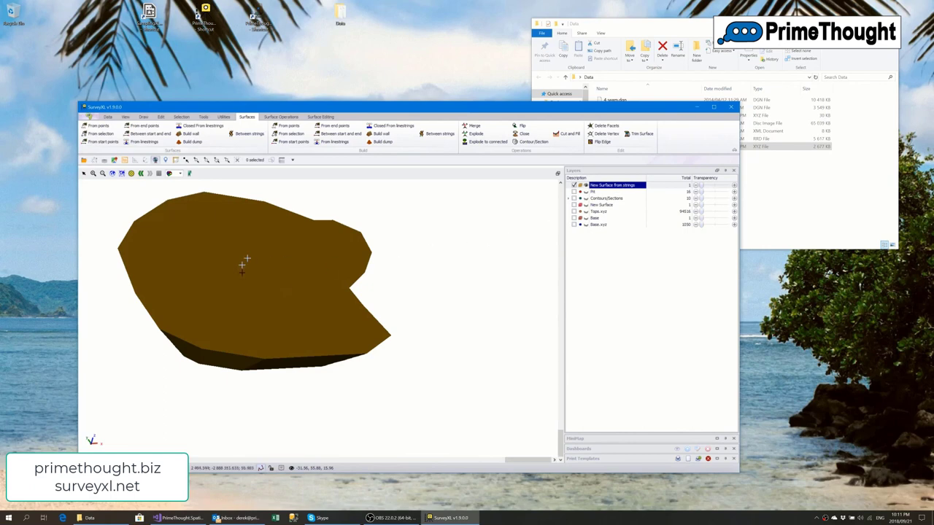
scroll(241, 254, down, 2)
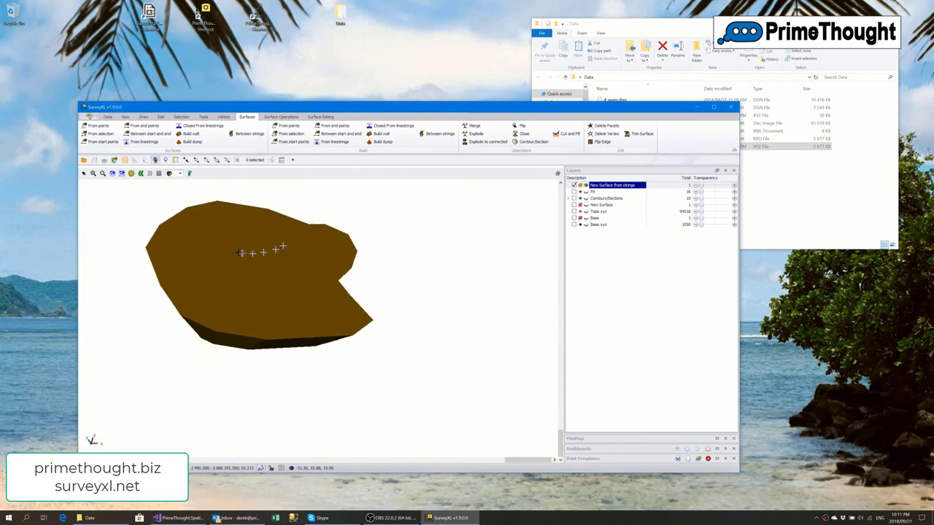
scroll(210, 226, up, 3)
scroll(212, 231, down, 2)
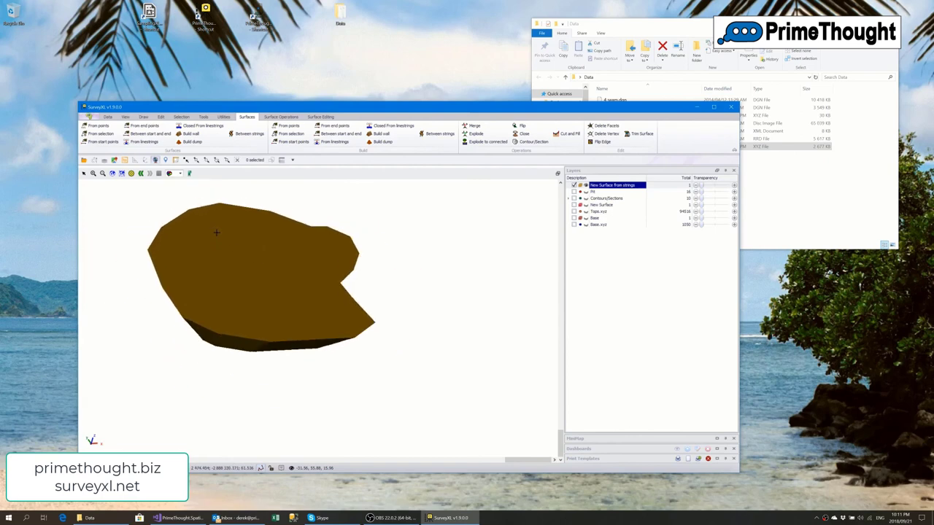
scroll(179, 226, up, 1)
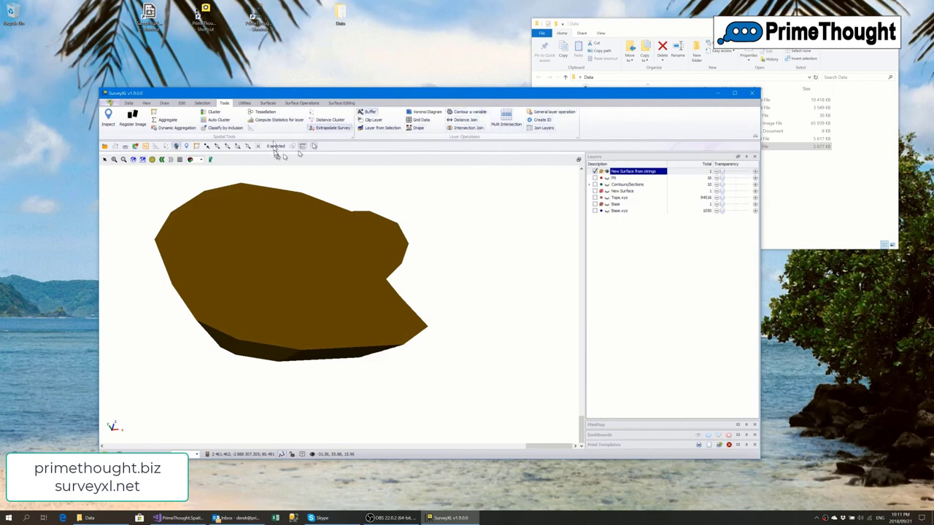
click(245, 103)
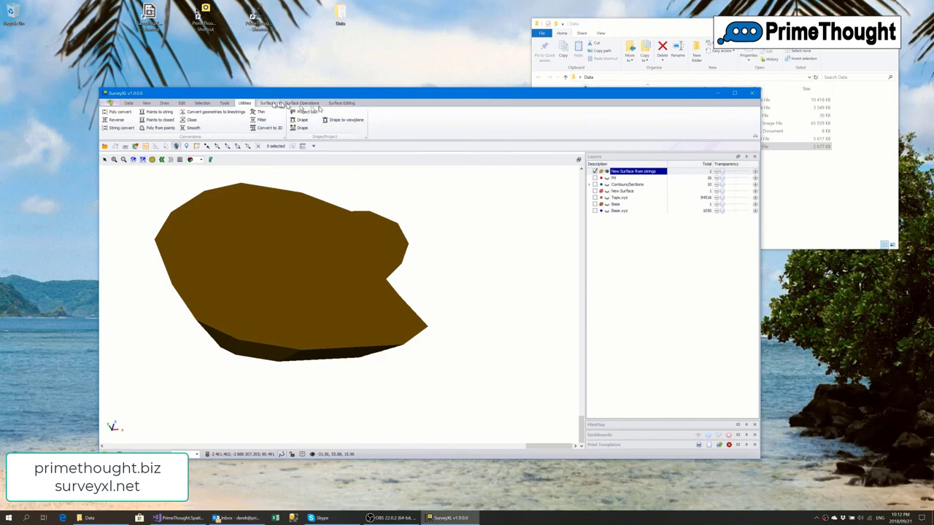
click(202, 103)
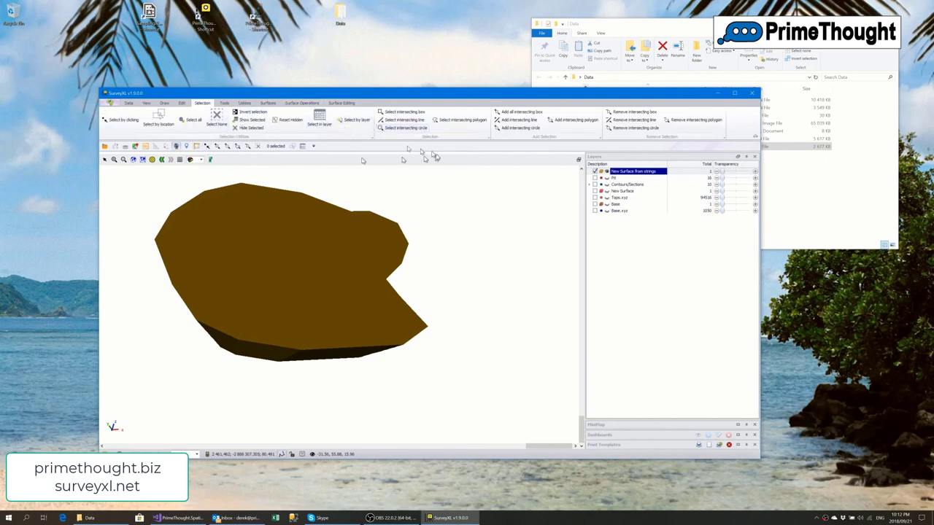
click(182, 103)
click(166, 103)
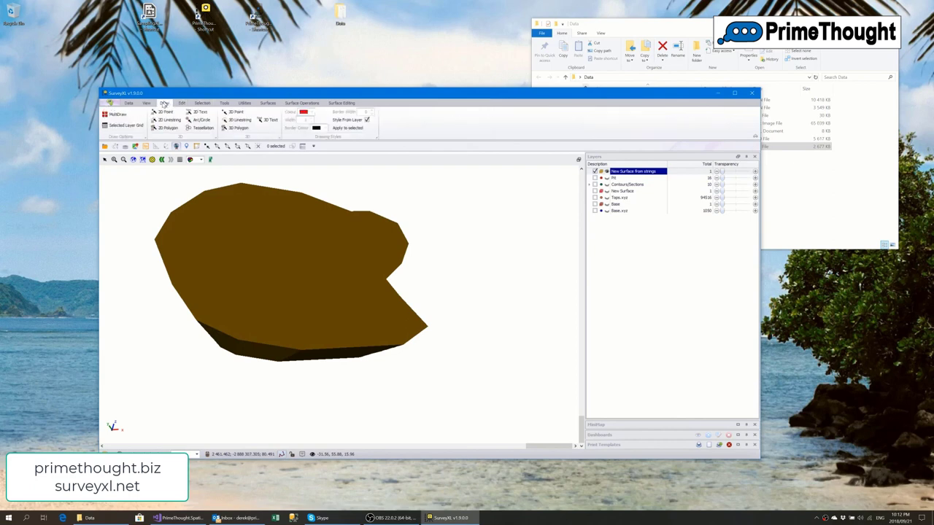
Split the display into four views and generate the standard views from the fitted current view
click(146, 103)
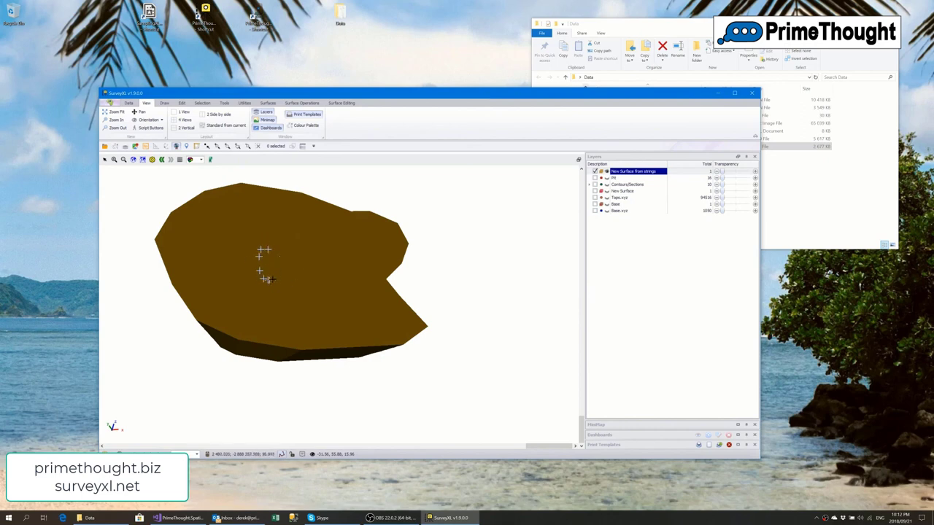
click(174, 122)
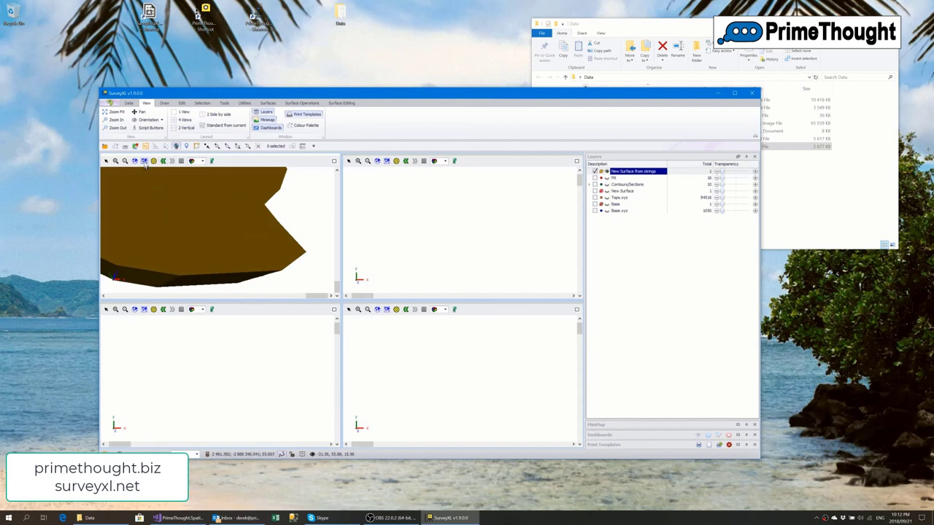
click(144, 161)
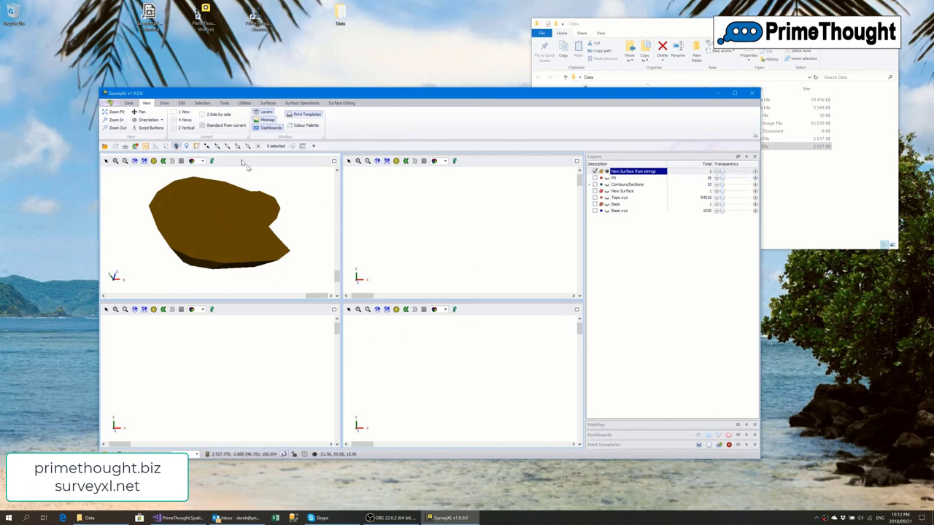
click(210, 128)
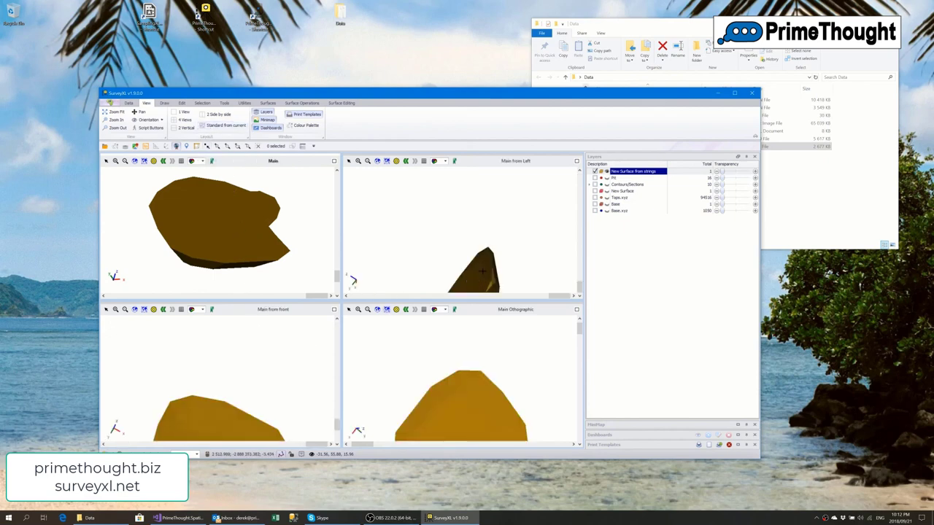
Zoom out the main view, regenerate the standard views from it and centre the surface in the other three views
drag(483, 271, 483, 273)
drag(471, 375, 431, 385)
drag(211, 386, 209, 391)
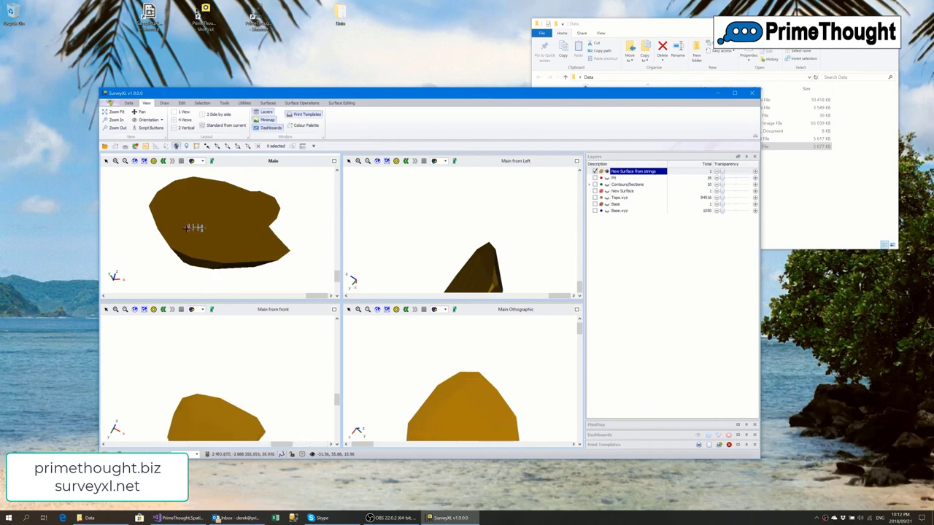
scroll(192, 228, down, 5)
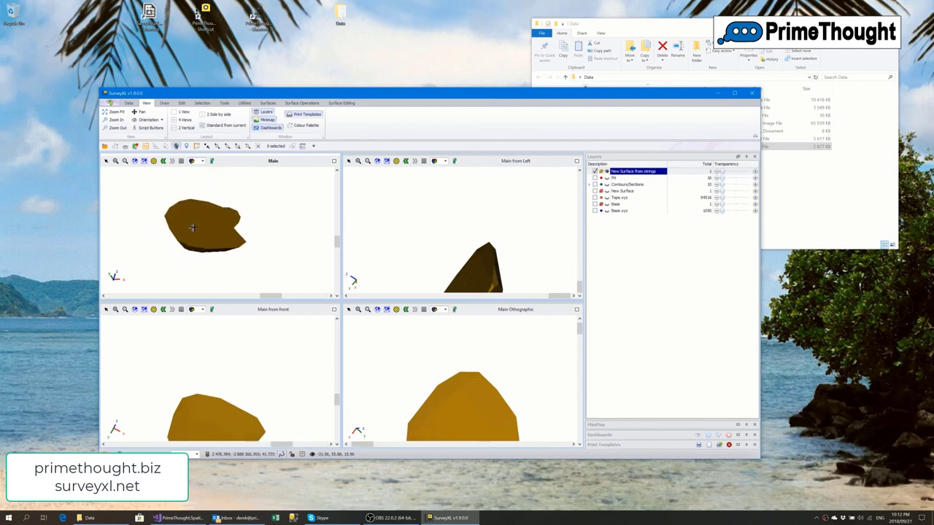
click(219, 126)
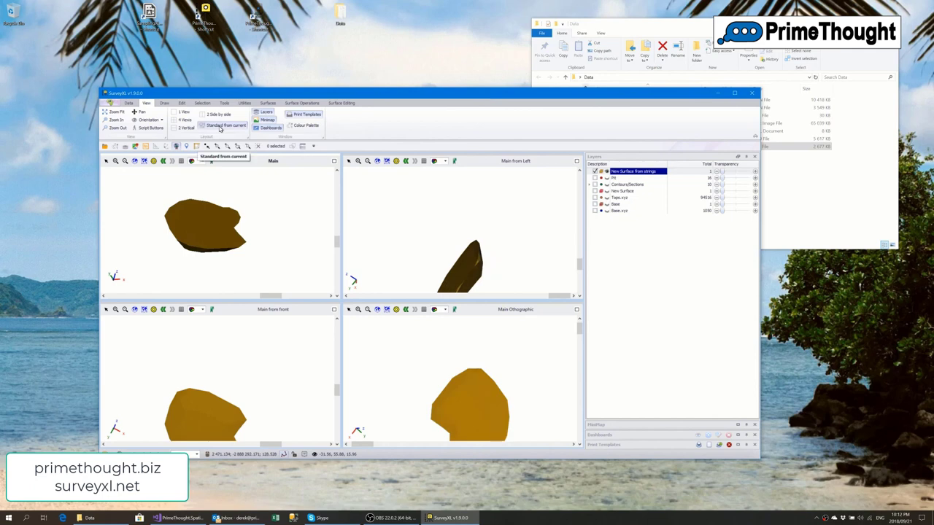
drag(578, 267, 578, 275)
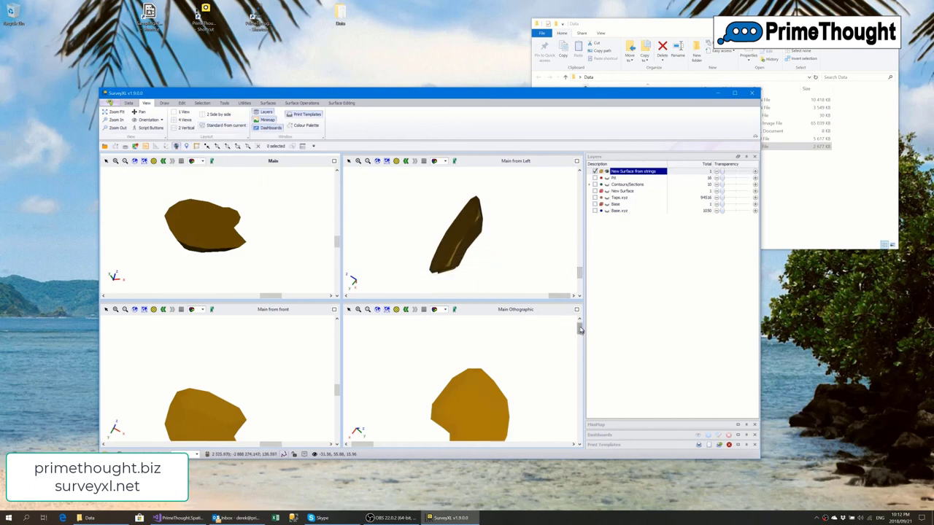
drag(581, 330, 580, 336)
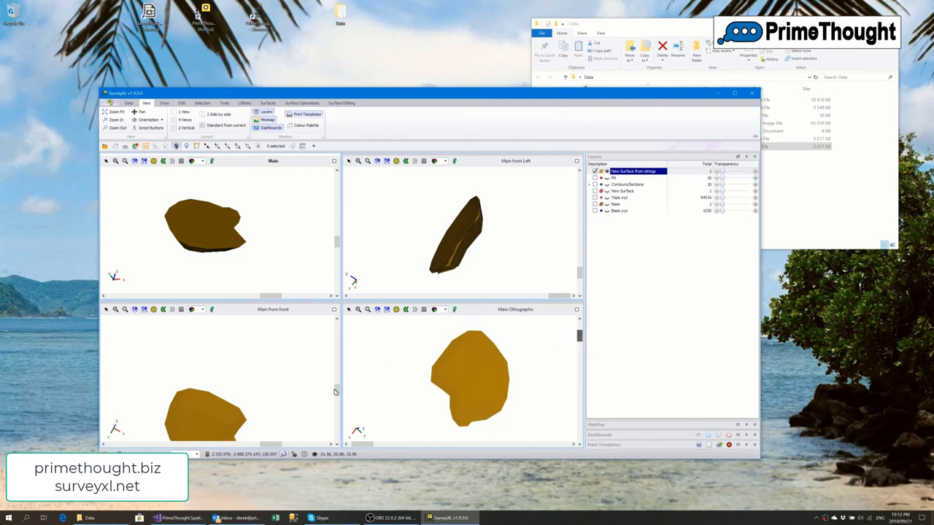
drag(336, 394, 337, 400)
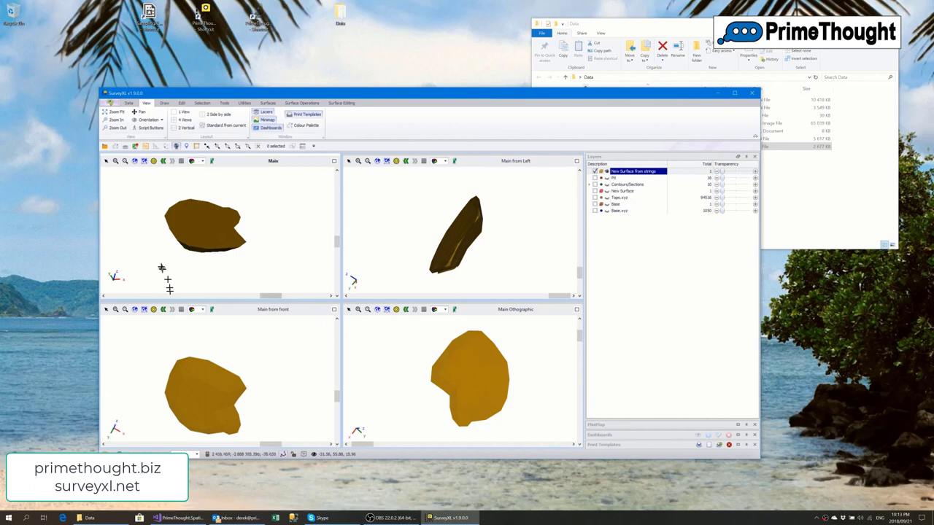
Set the main view's orientation to Top, fit the surface in it and regenerate the standard views from it
click(332, 455)
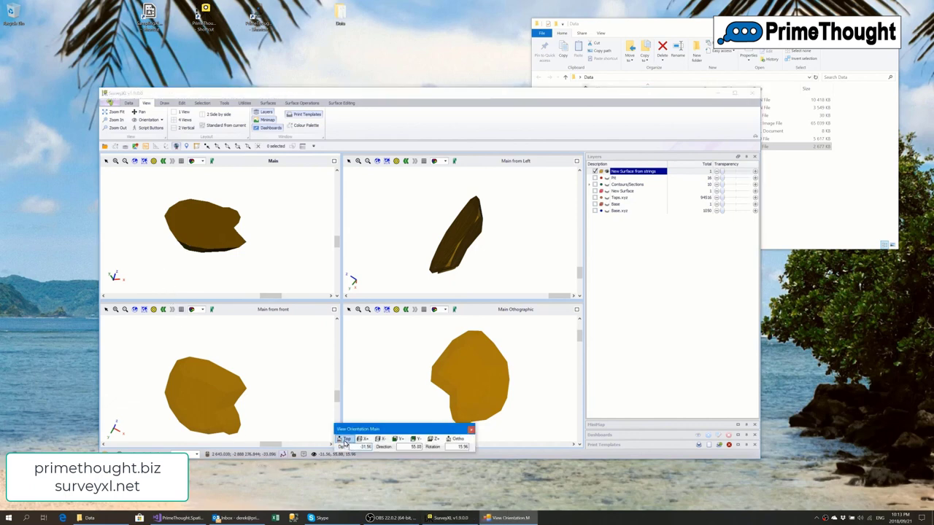
click(343, 438)
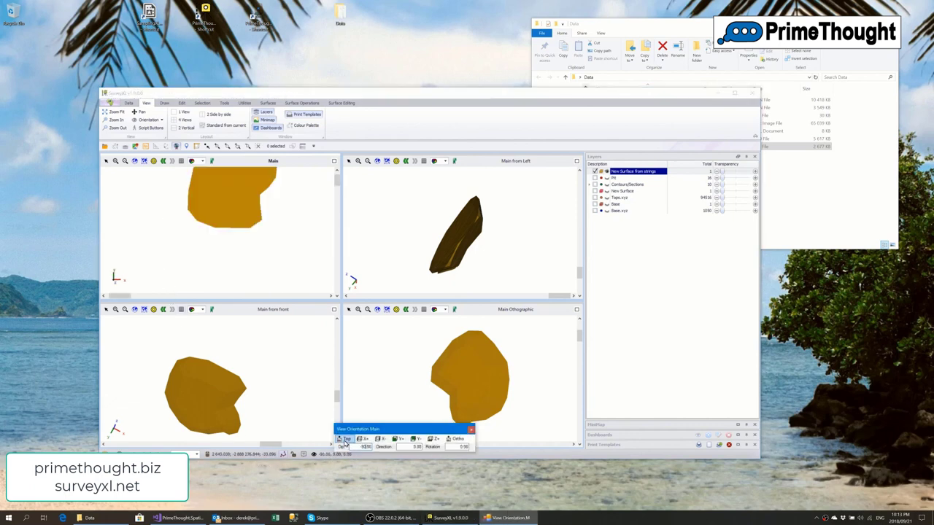
click(146, 170)
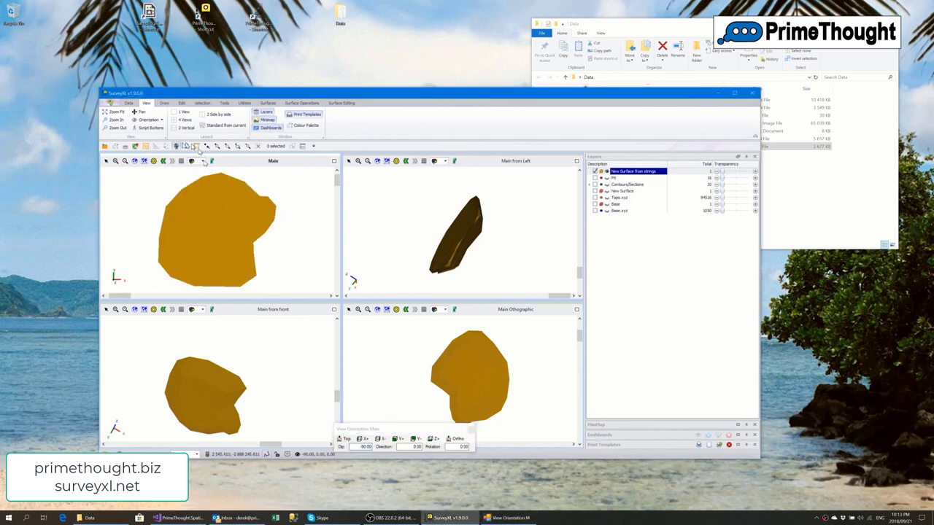
click(216, 126)
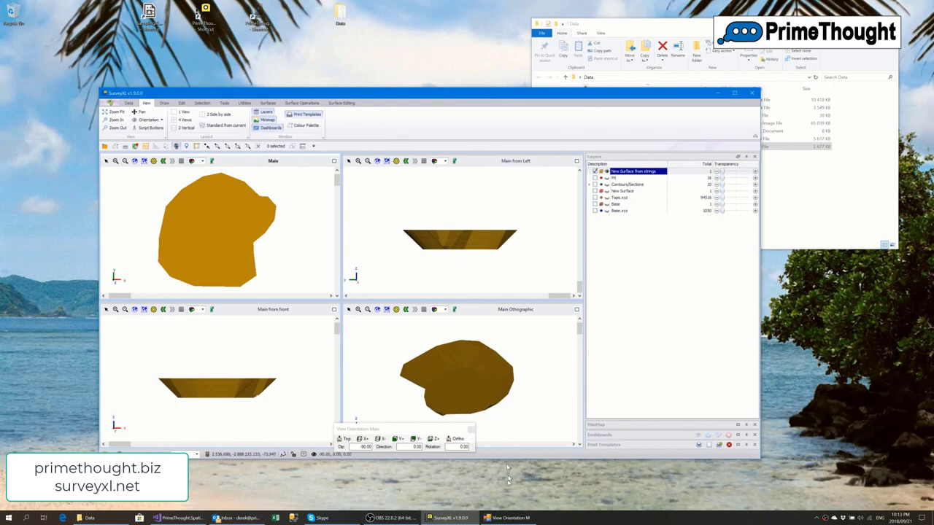
click(472, 430)
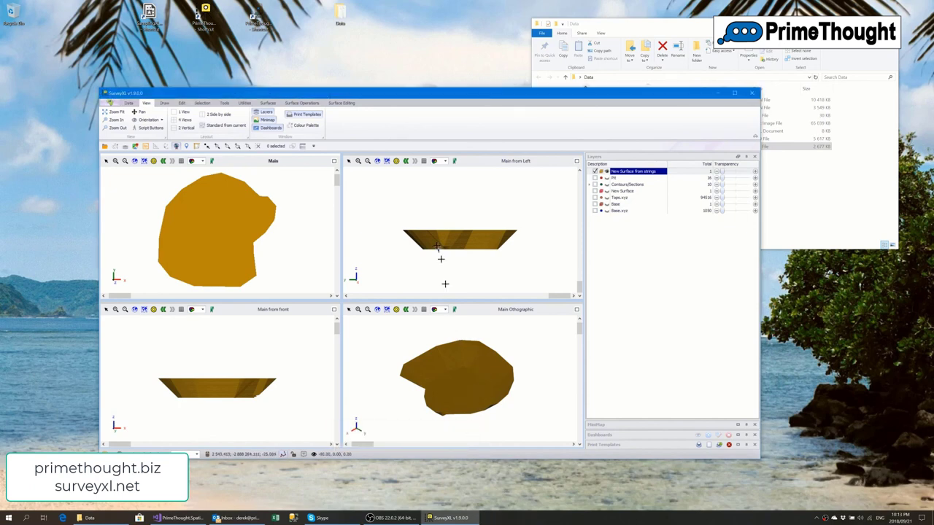
scroll(434, 243, up, 2)
scroll(434, 243, up, 3)
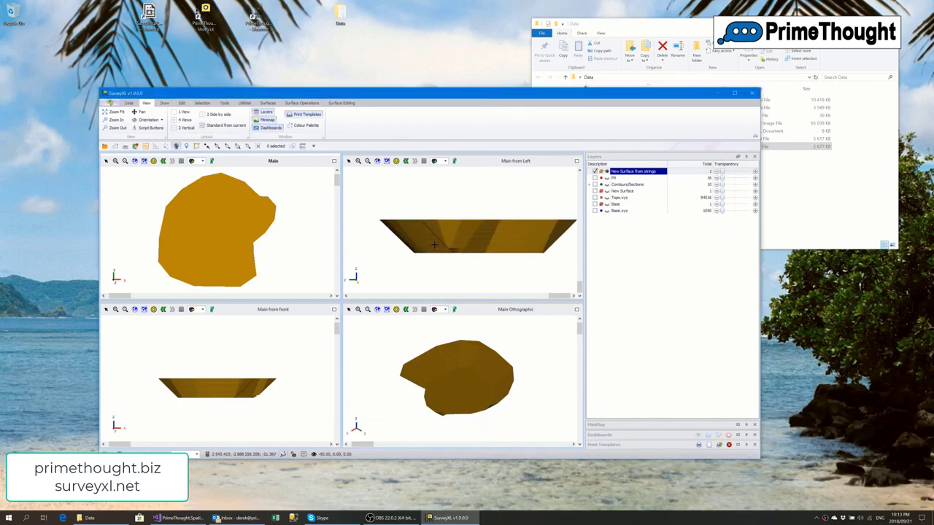
scroll(365, 234, down, 1)
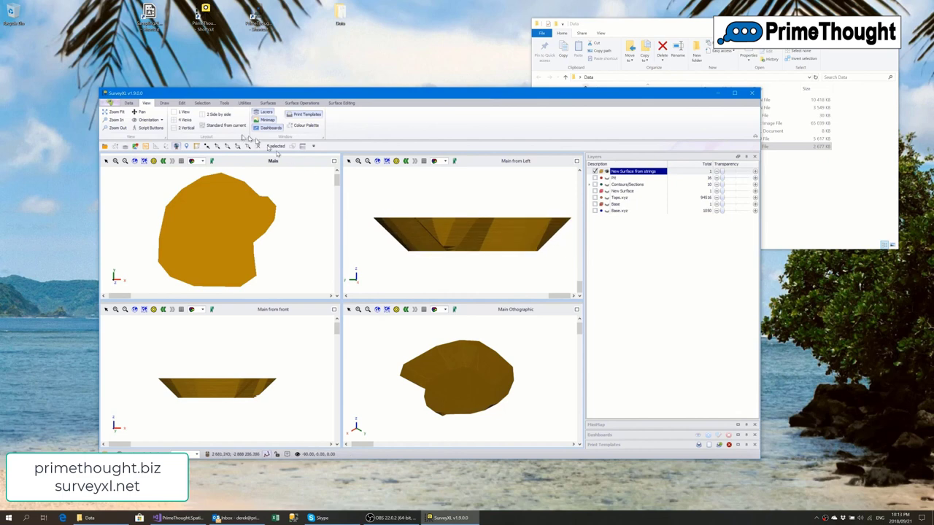
Show the surface in the 2 Side by side and 2 Vertical layouts, ending with the single-view layout
click(211, 115)
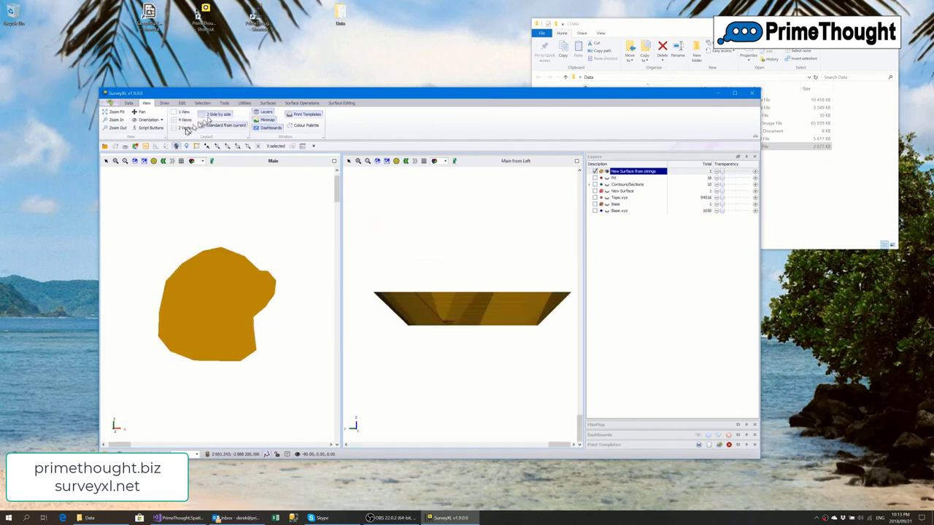
click(186, 128)
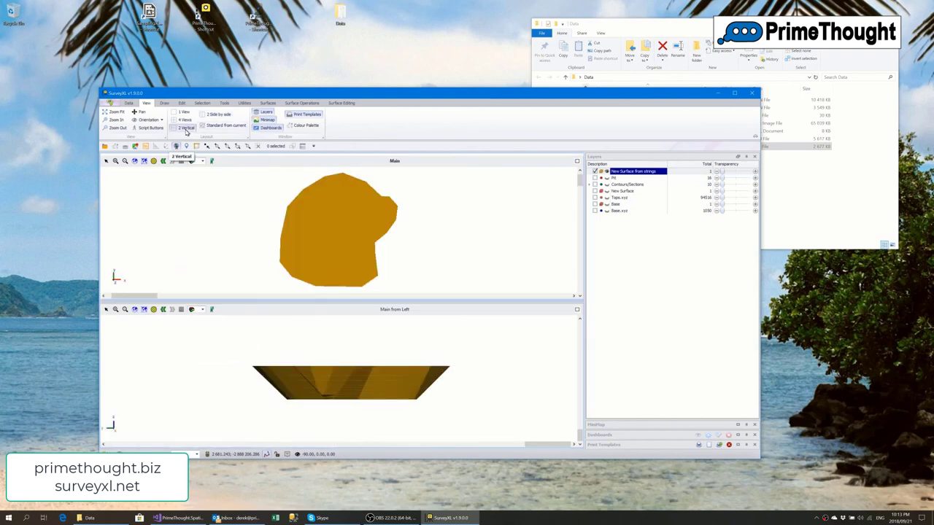
click(185, 113)
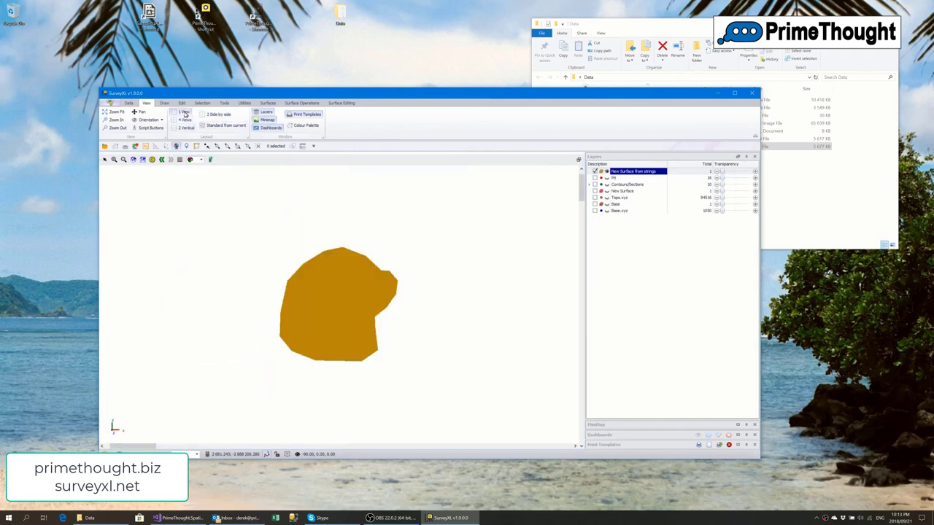
scroll(334, 283, up, 2)
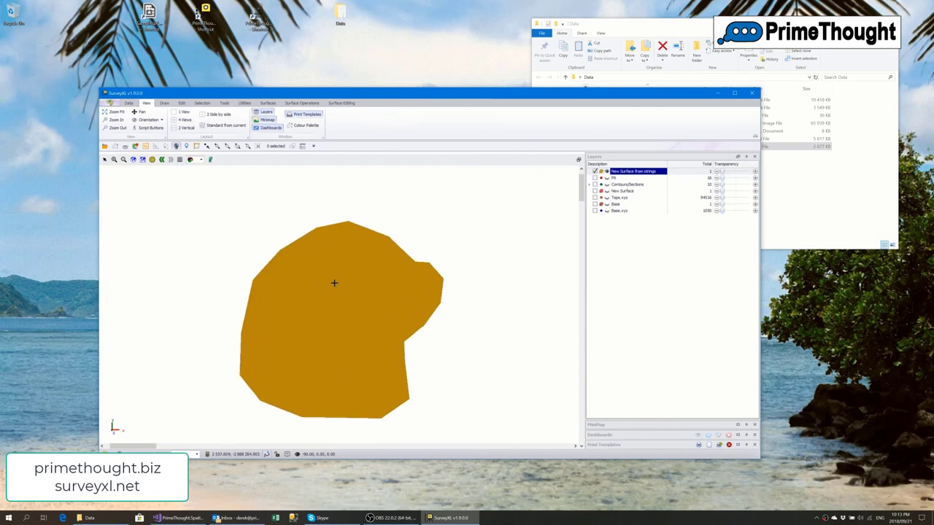
Open the Survey application from SurveyXL's data tools
scroll(335, 283, down, 1)
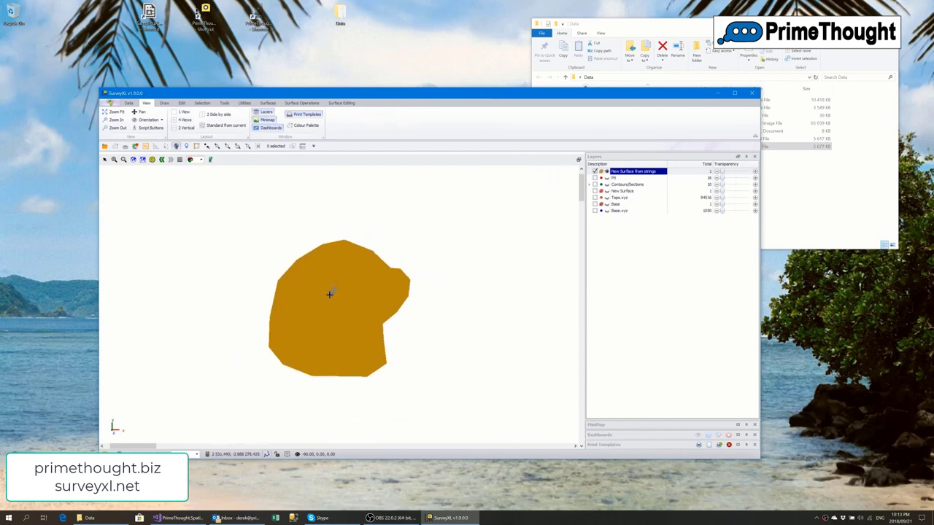
scroll(329, 294, up, 2)
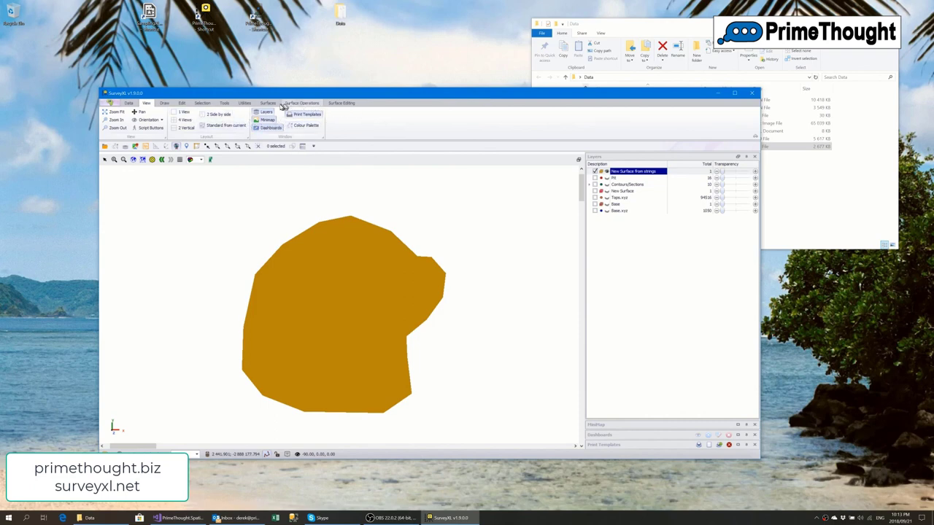
click(128, 103)
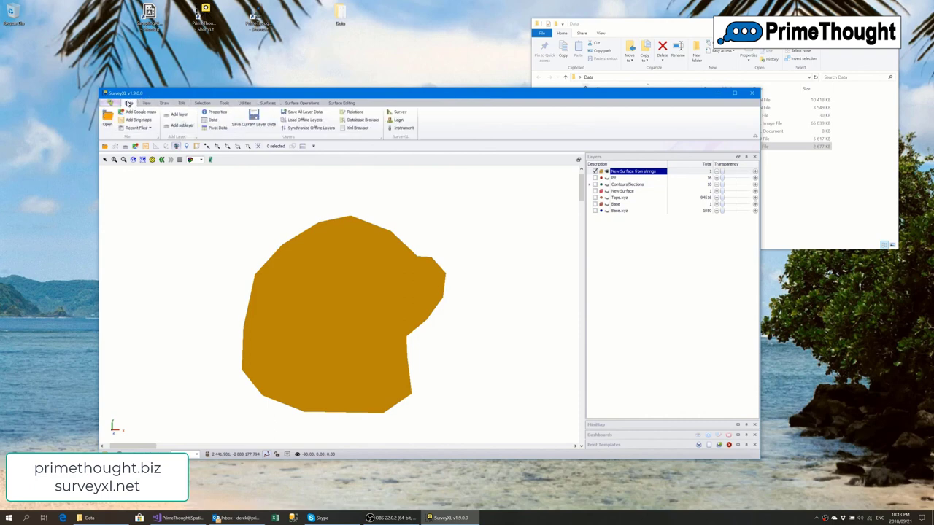
click(402, 115)
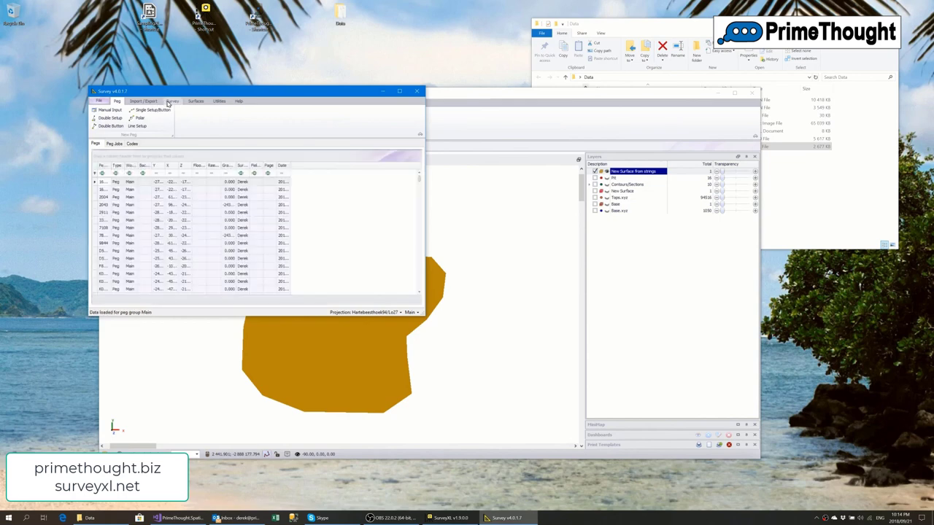
Examine Survey's Offline Mining, Make Pillar, Make Line and Make Pillars using grid utilities
click(221, 102)
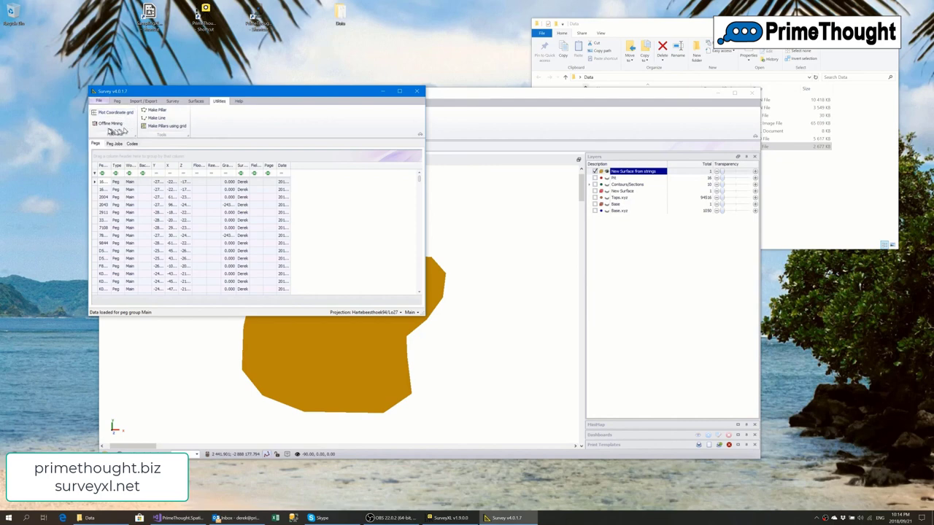
click(106, 123)
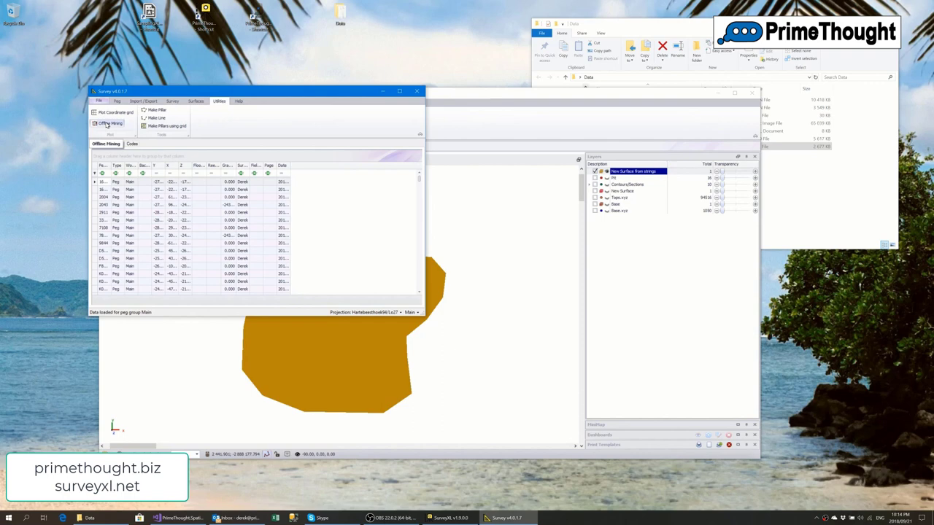
click(107, 123)
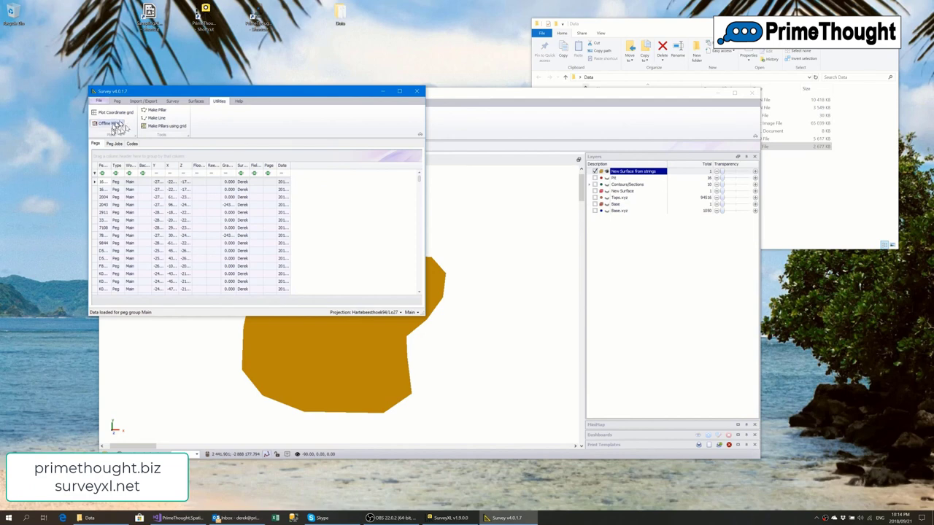
click(110, 126)
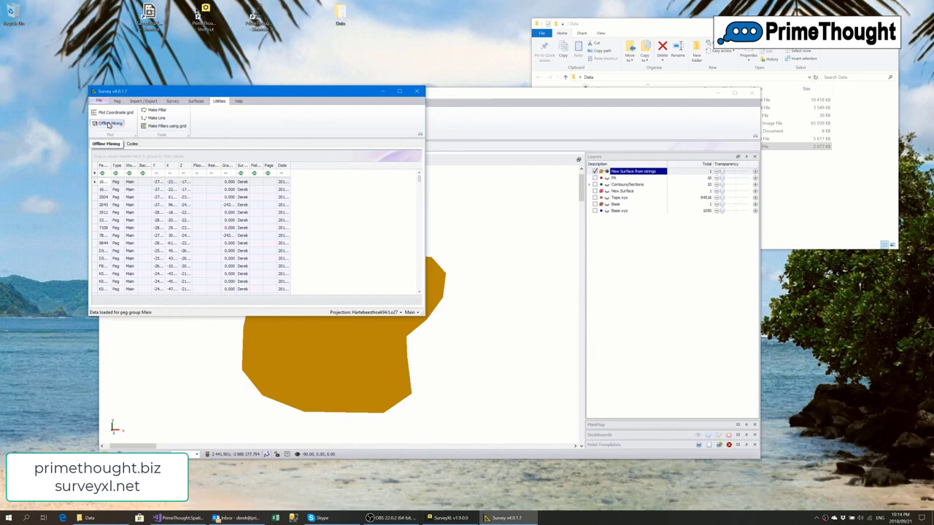
click(108, 125)
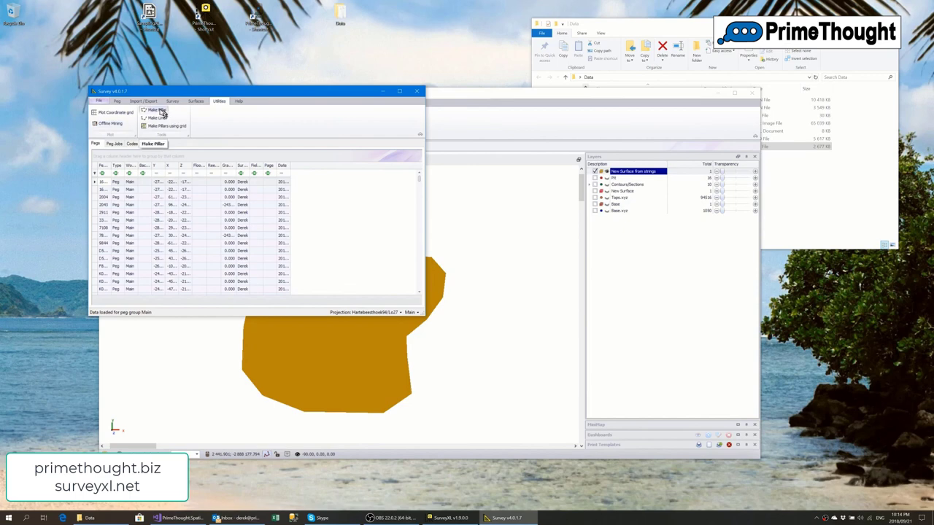
click(156, 118)
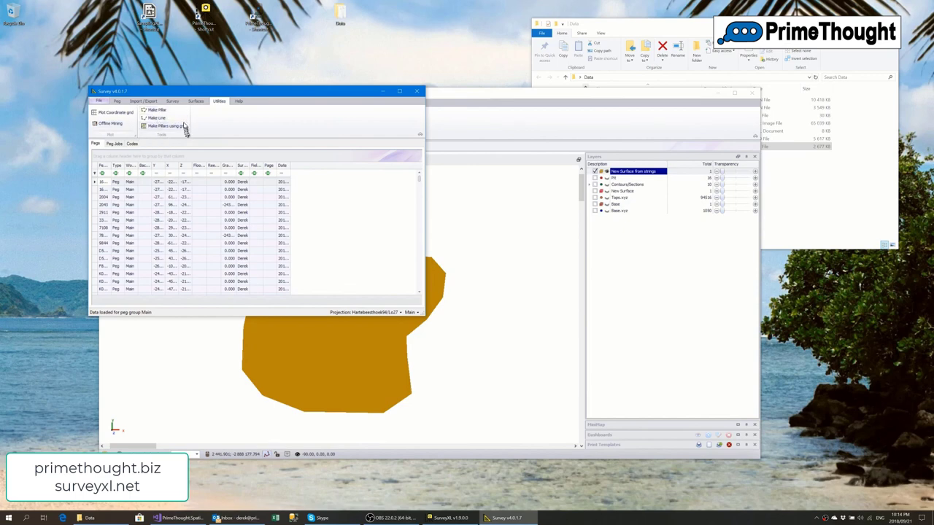
click(175, 125)
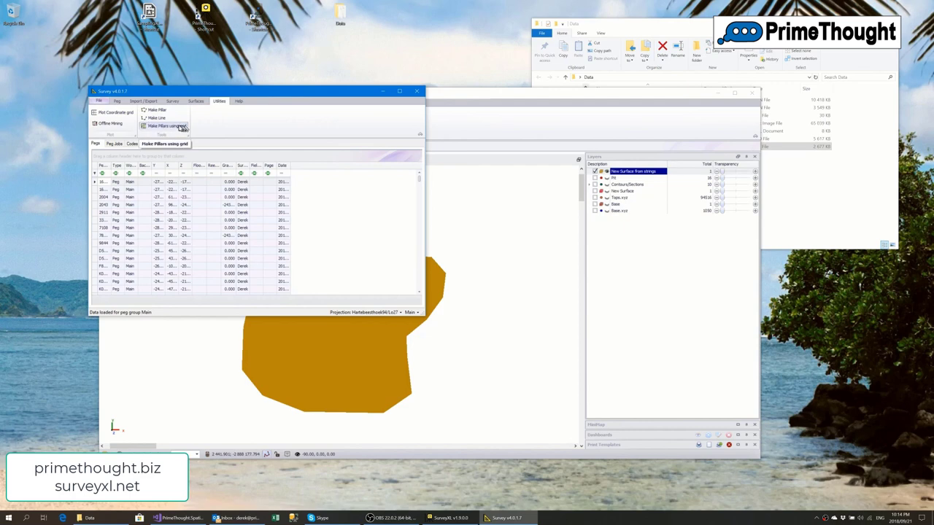
click(179, 127)
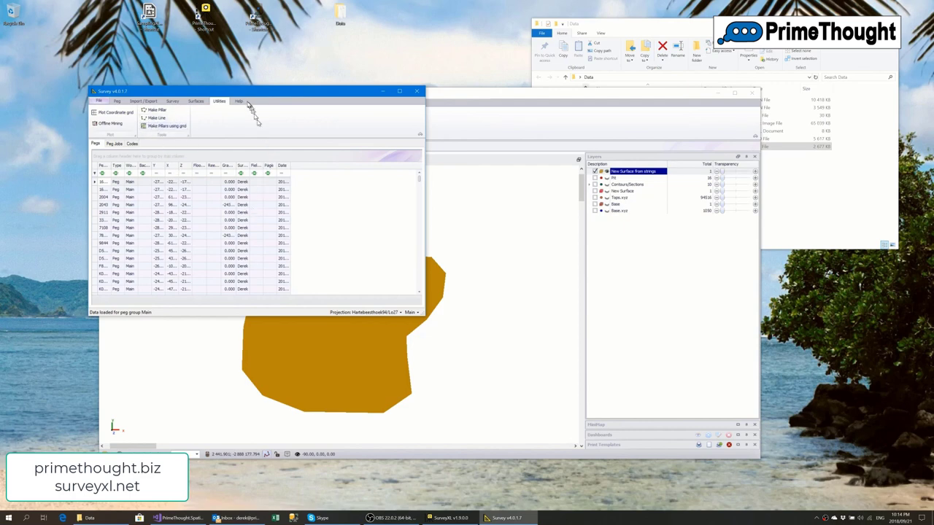
Move the Survey window down over the surface view so that SurveyXL's command area is uncovered
drag(193, 91, 361, 128)
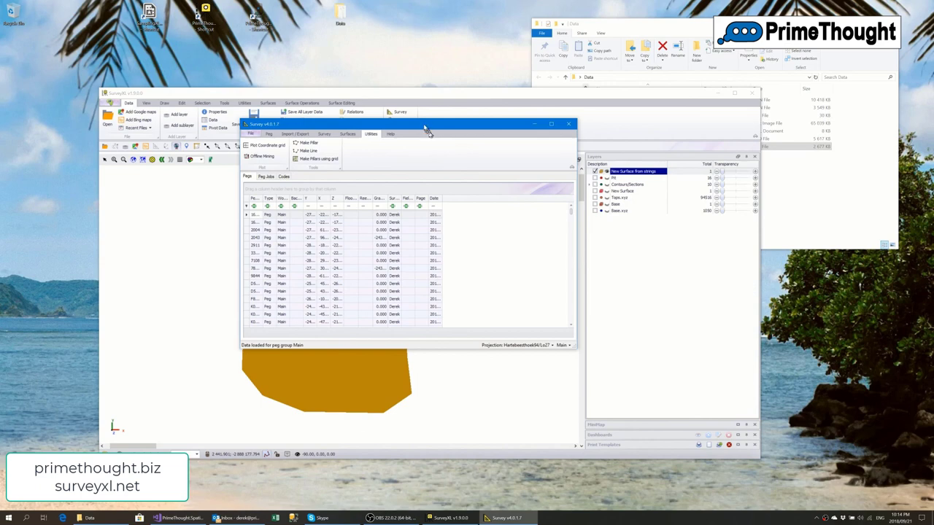
drag(425, 129, 434, 165)
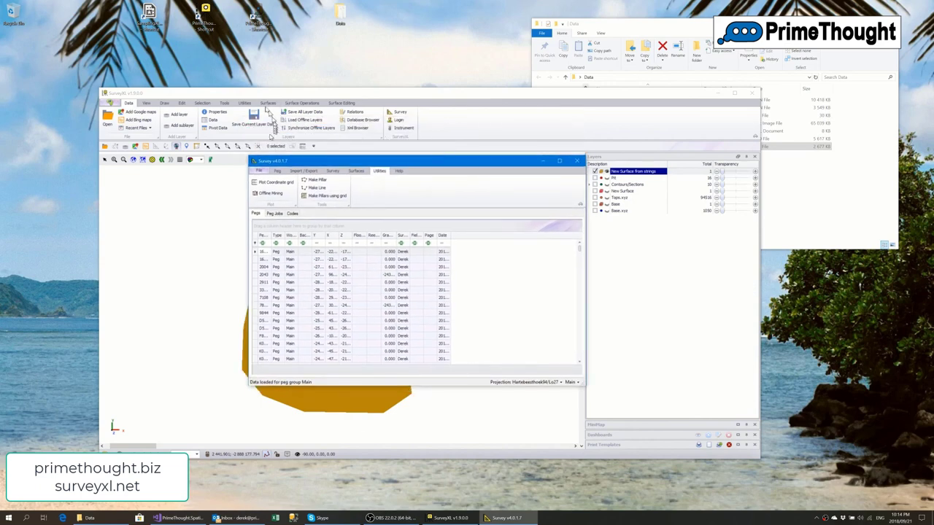